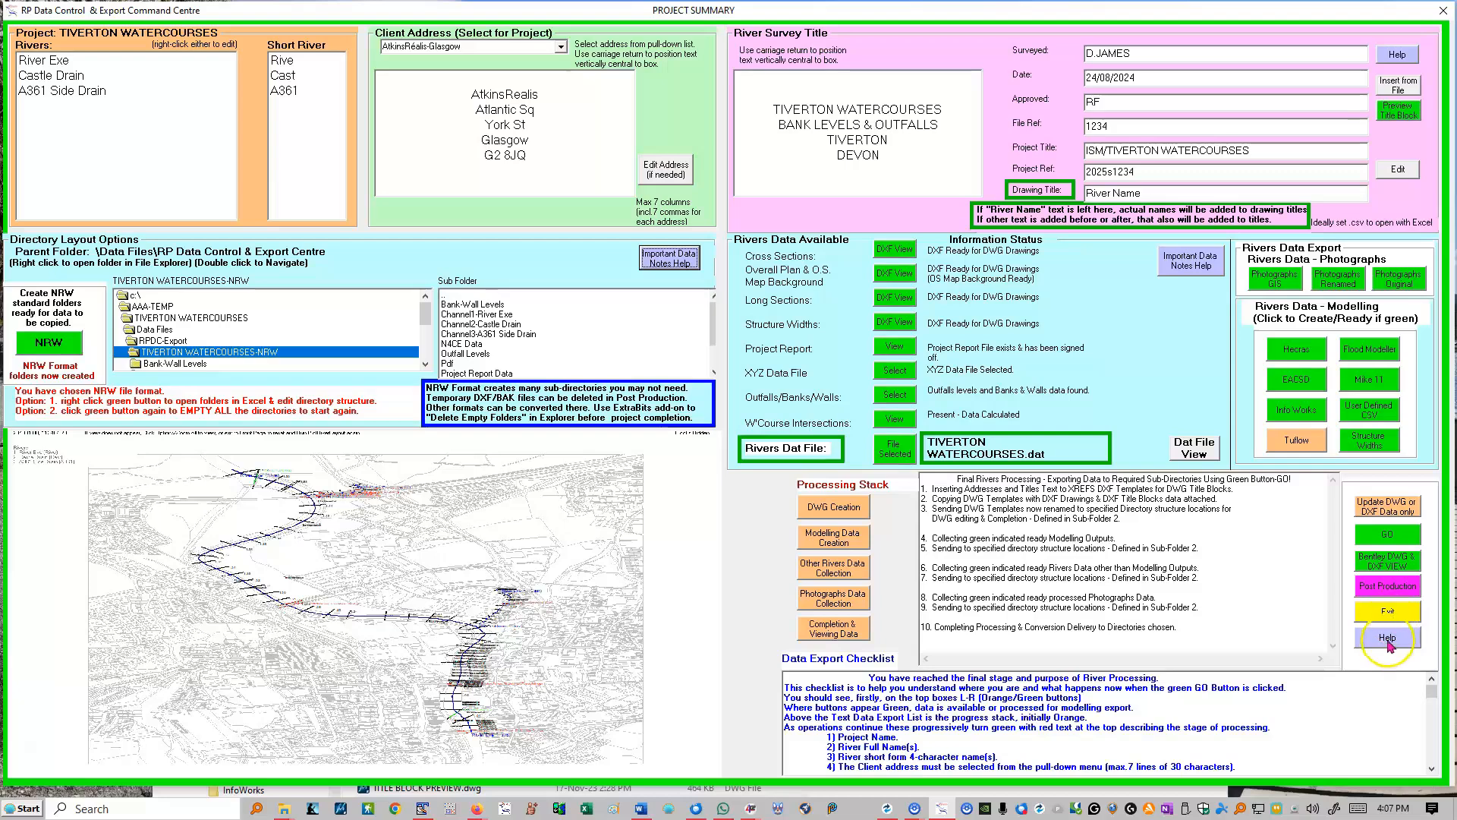
Step: Read through the export centre help, from the Channels DWG Completion notes back to its introduction, and close it
scroll(548, 416, down, 10)
scroll(558, 448, down, 15)
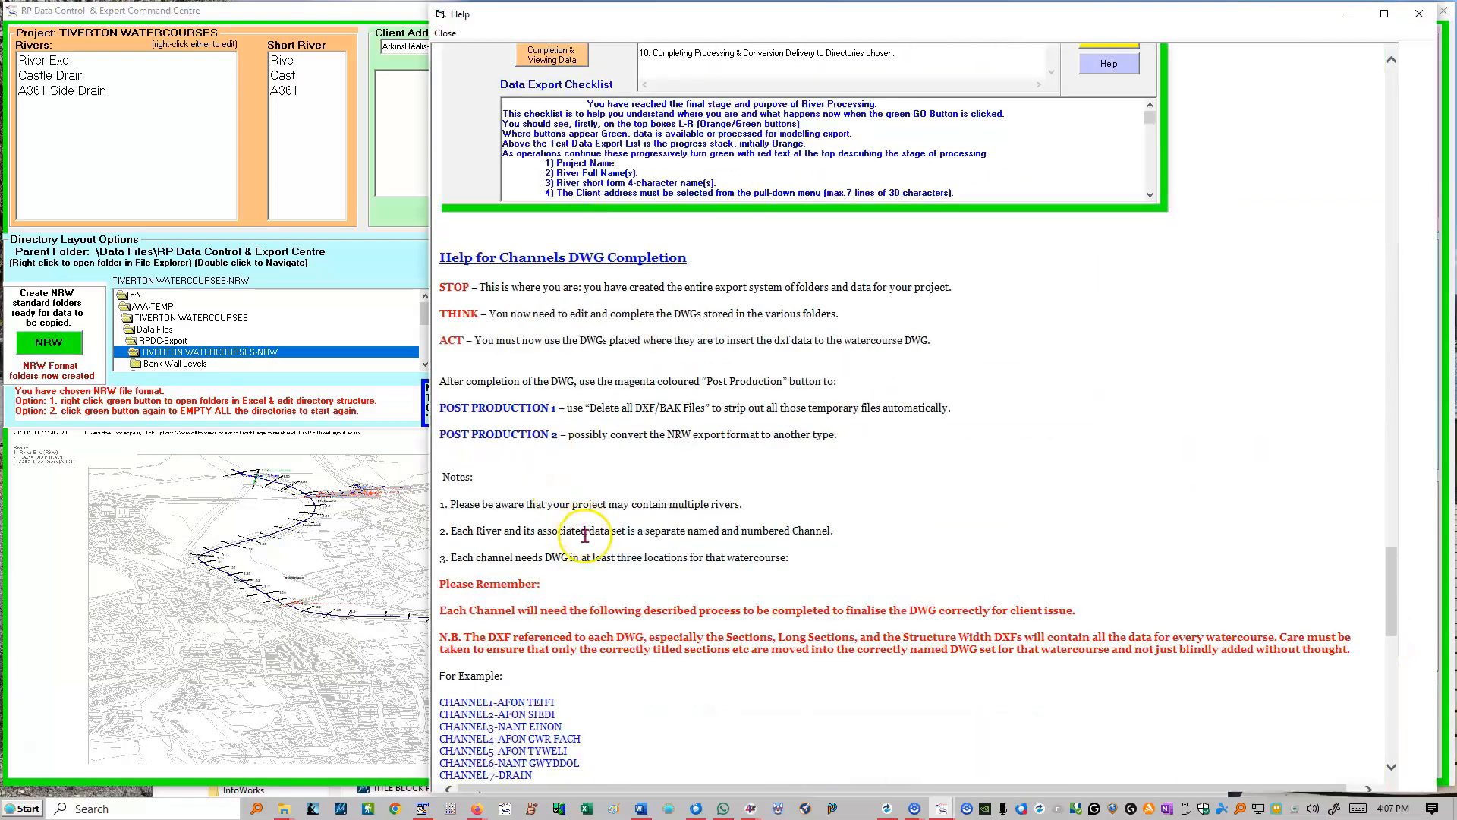
scroll(565, 577, up, 20)
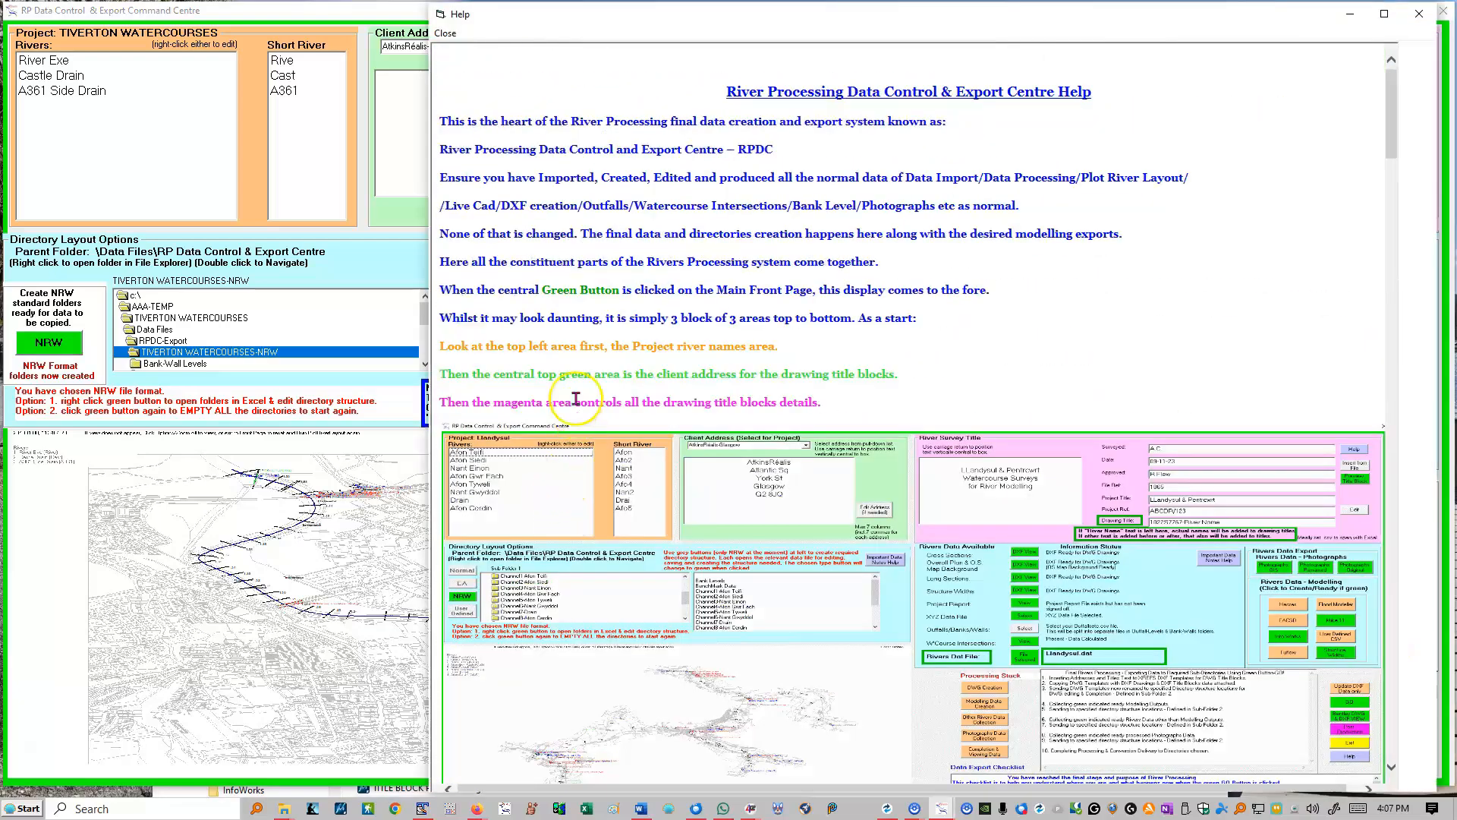
click(1416, 15)
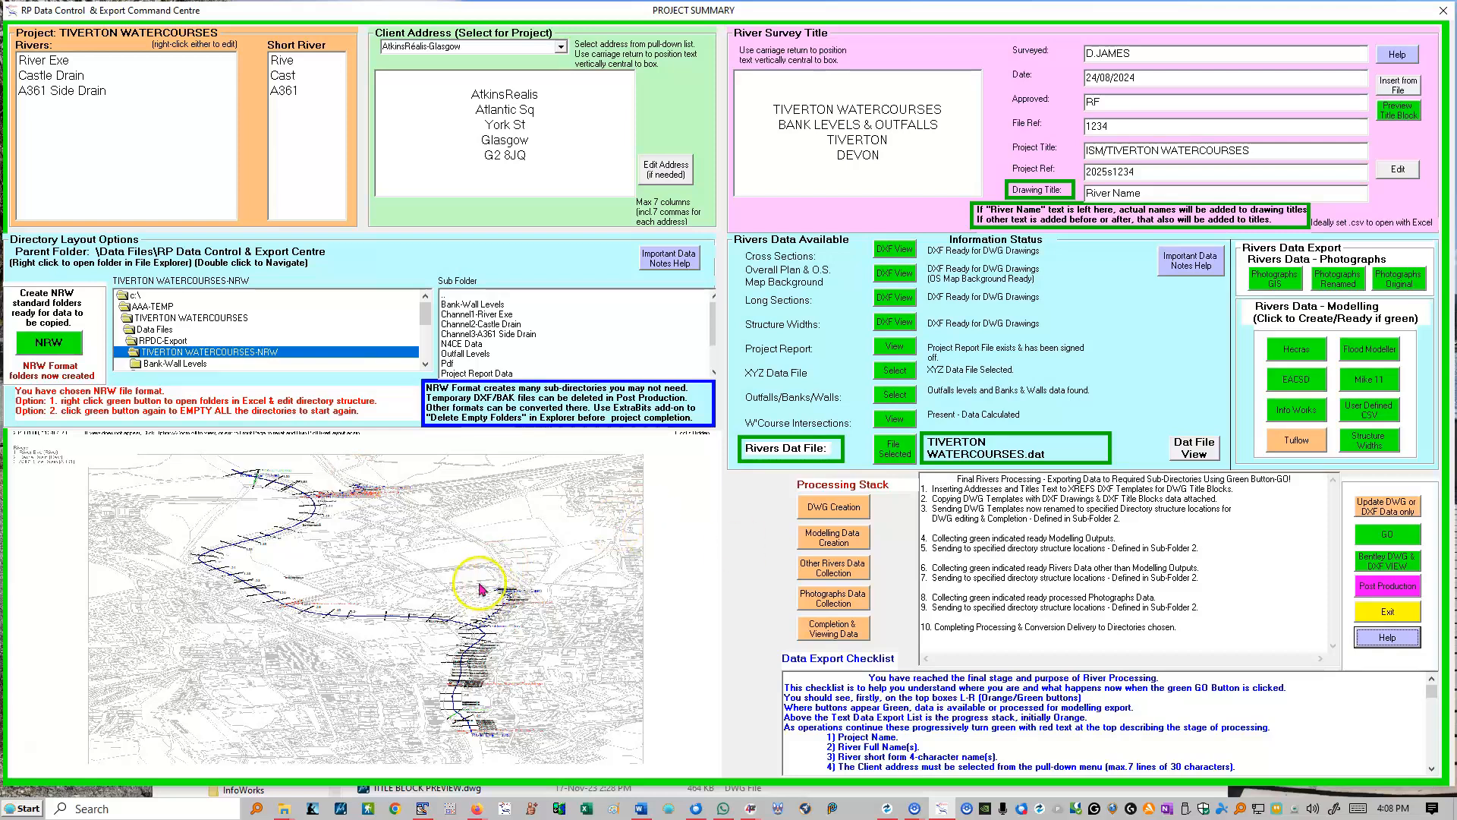
Step: Run the final rivers export, removing all drawings and producing new DXF and DWG files, and acknowledge the InfoWorks notice
click(814, 628)
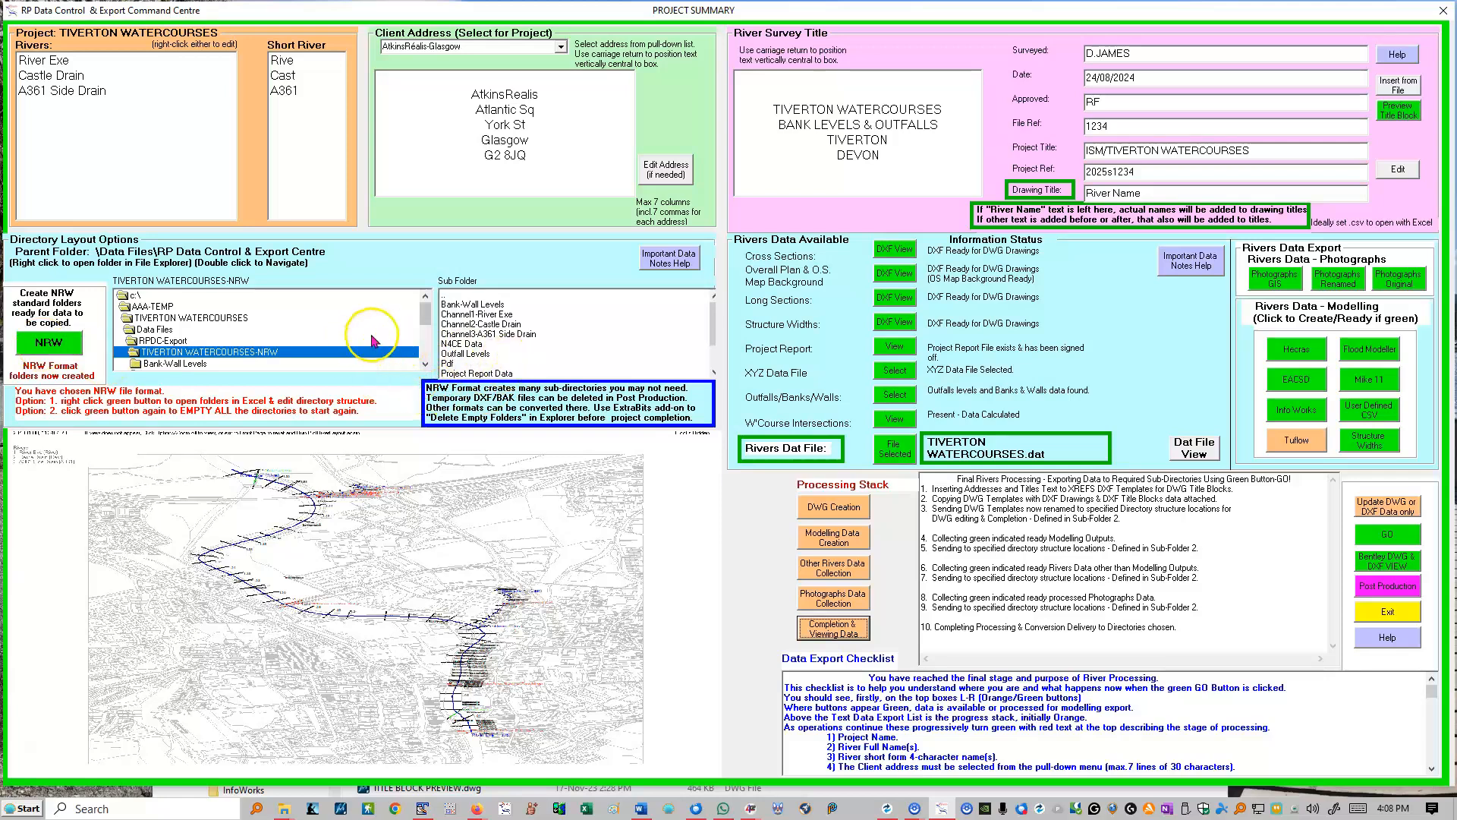
click(1389, 536)
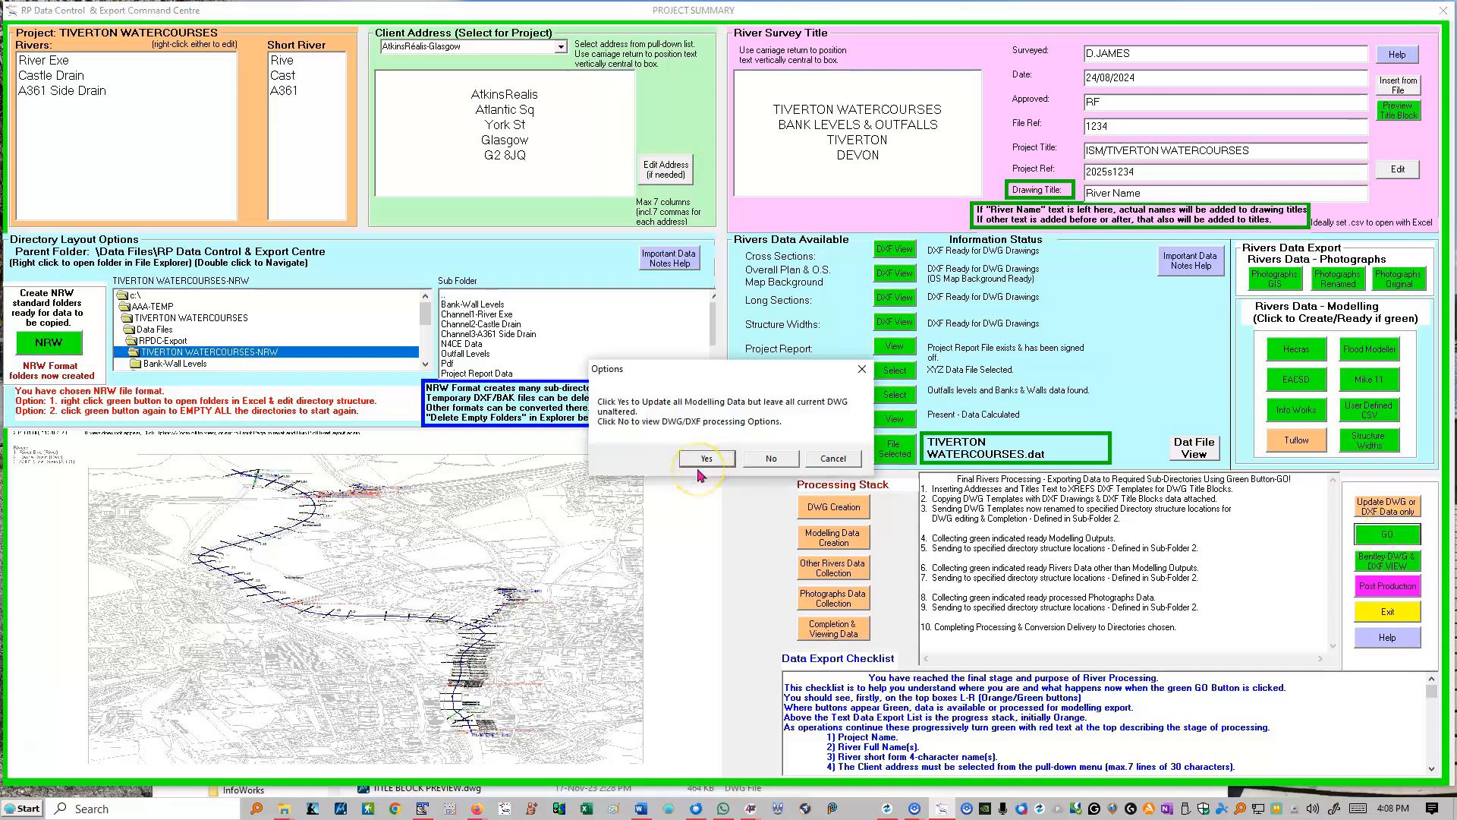
mouse_move(675, 380)
mouse_down()
mouse_move(607, 554)
mouse_move(721, 546)
mouse_move(800, 345)
mouse_move(673, 345)
mouse_move(678, 357)
mouse_up()
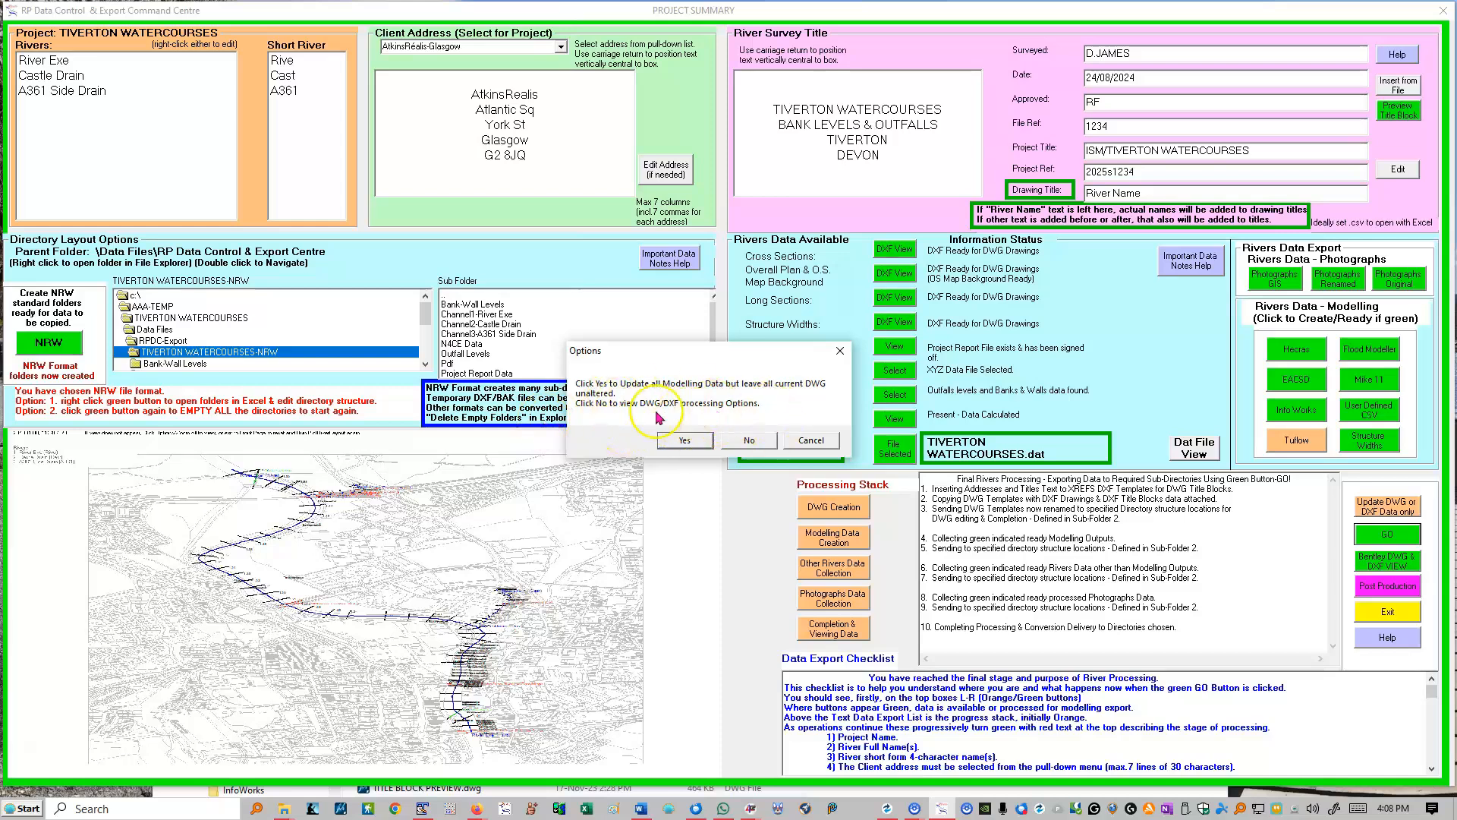
click(752, 440)
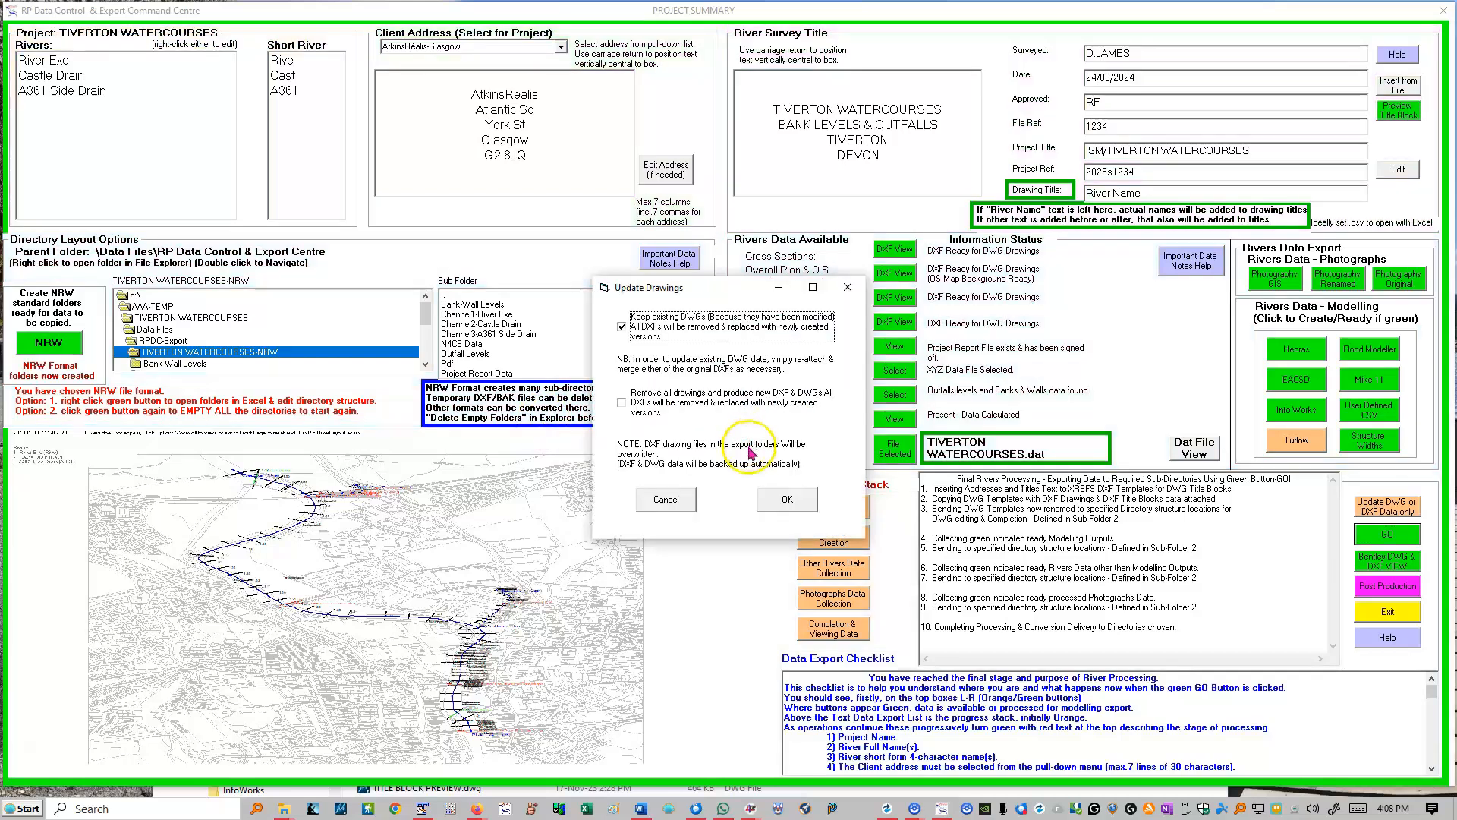
mouse_move(711, 276)
mouse_down()
mouse_move(693, 333)
mouse_move(691, 293)
mouse_up()
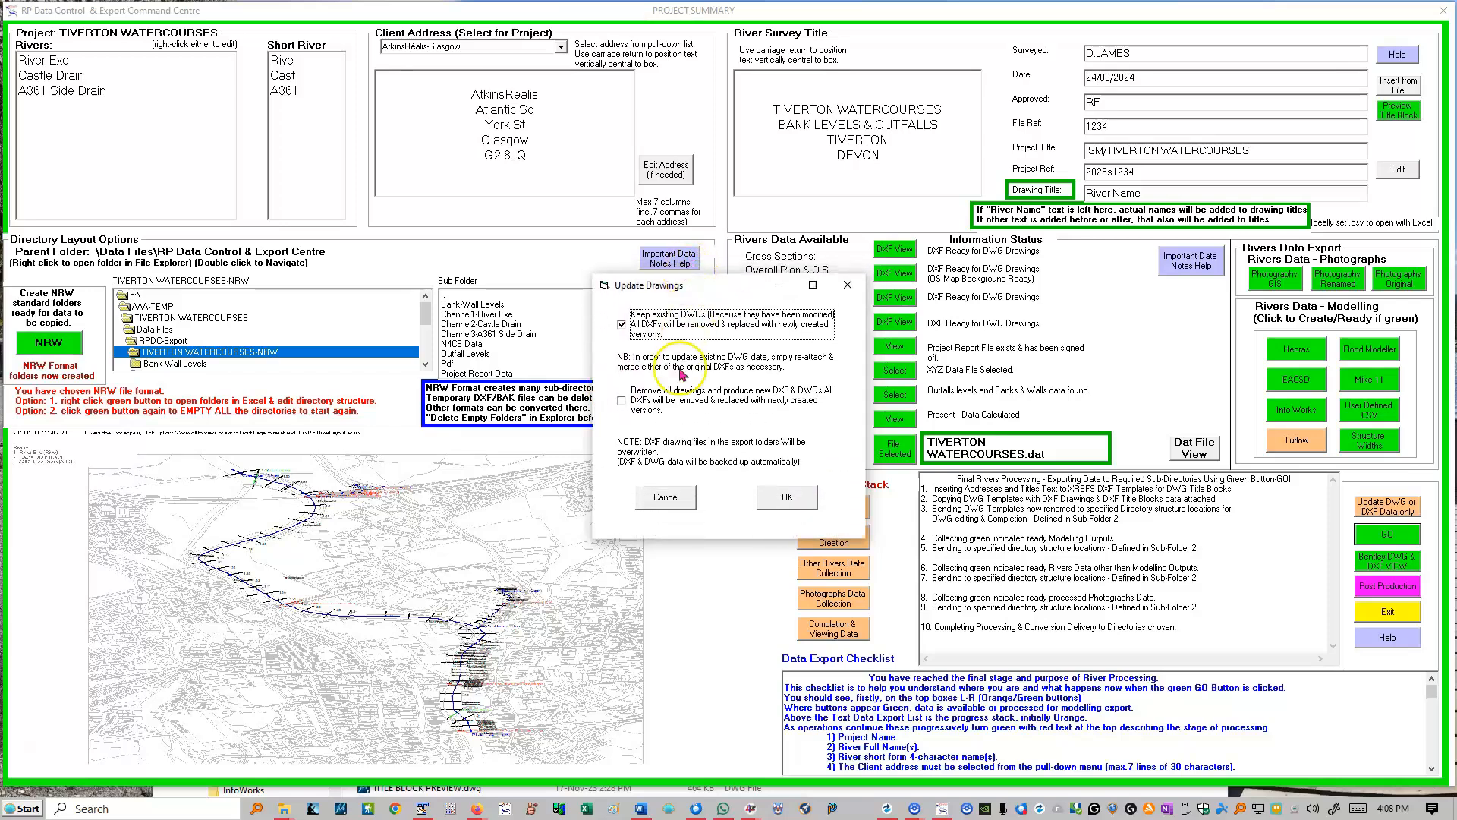
click(622, 400)
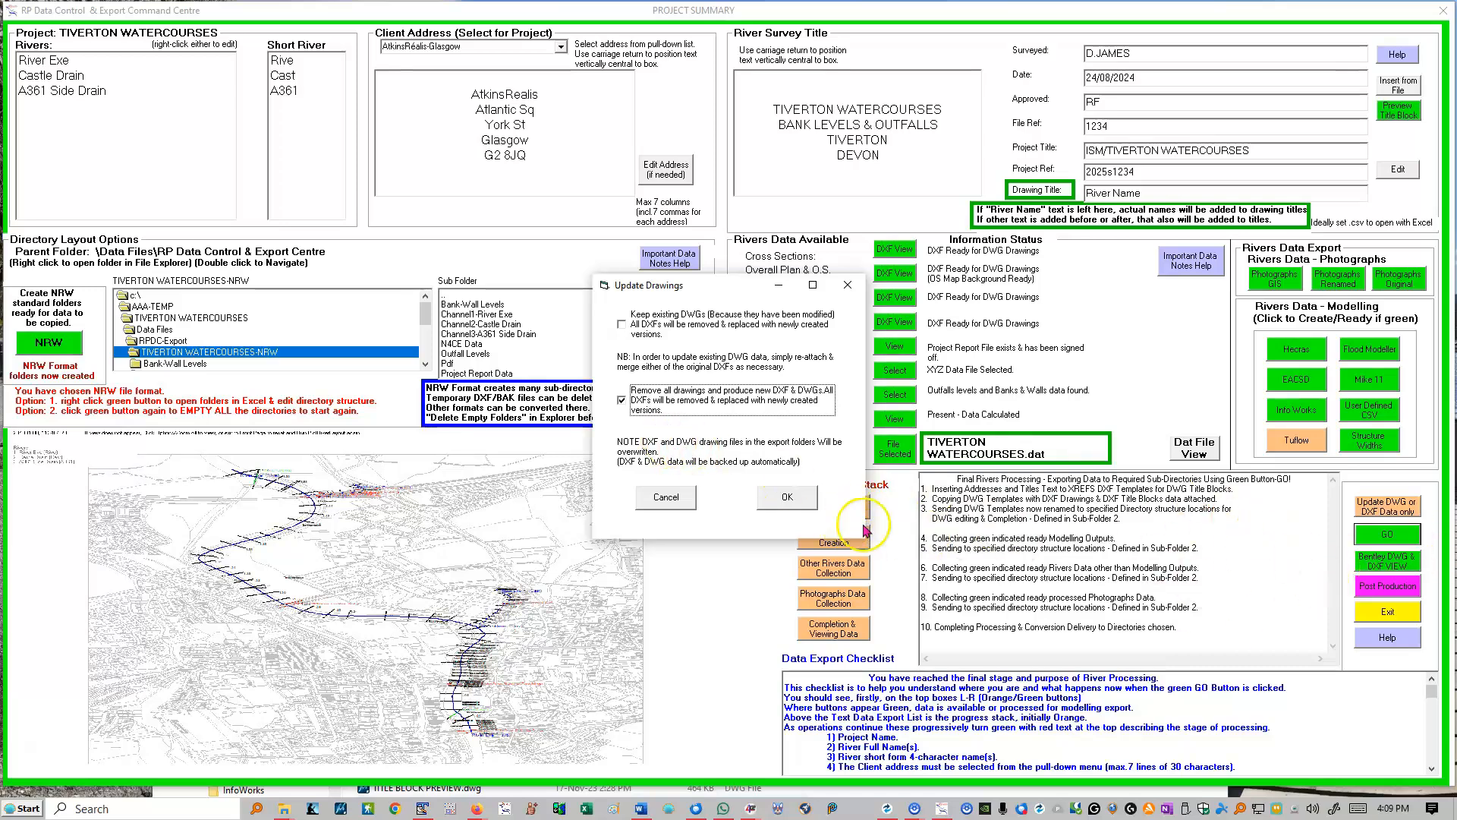
click(786, 498)
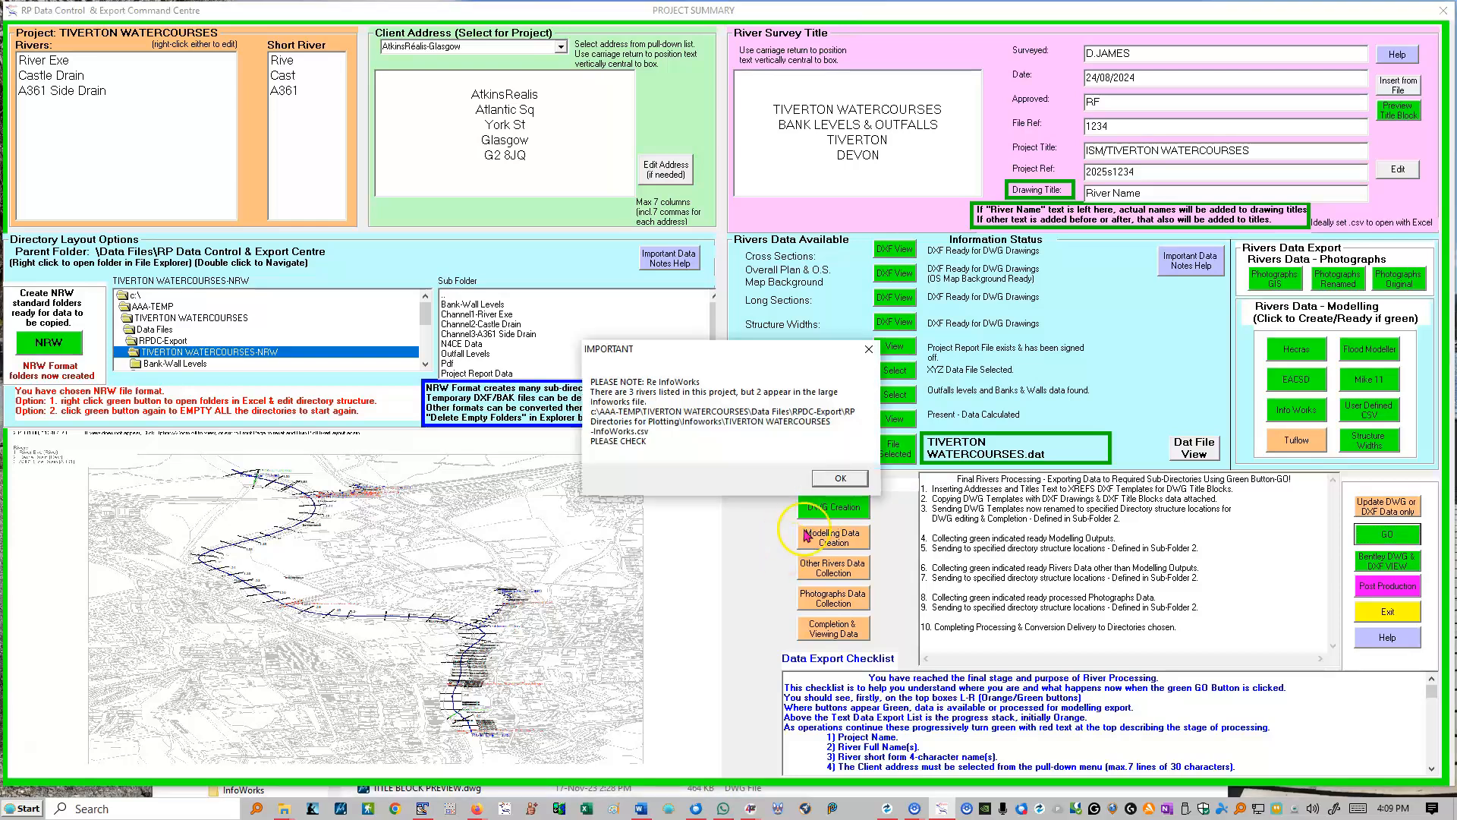
click(838, 479)
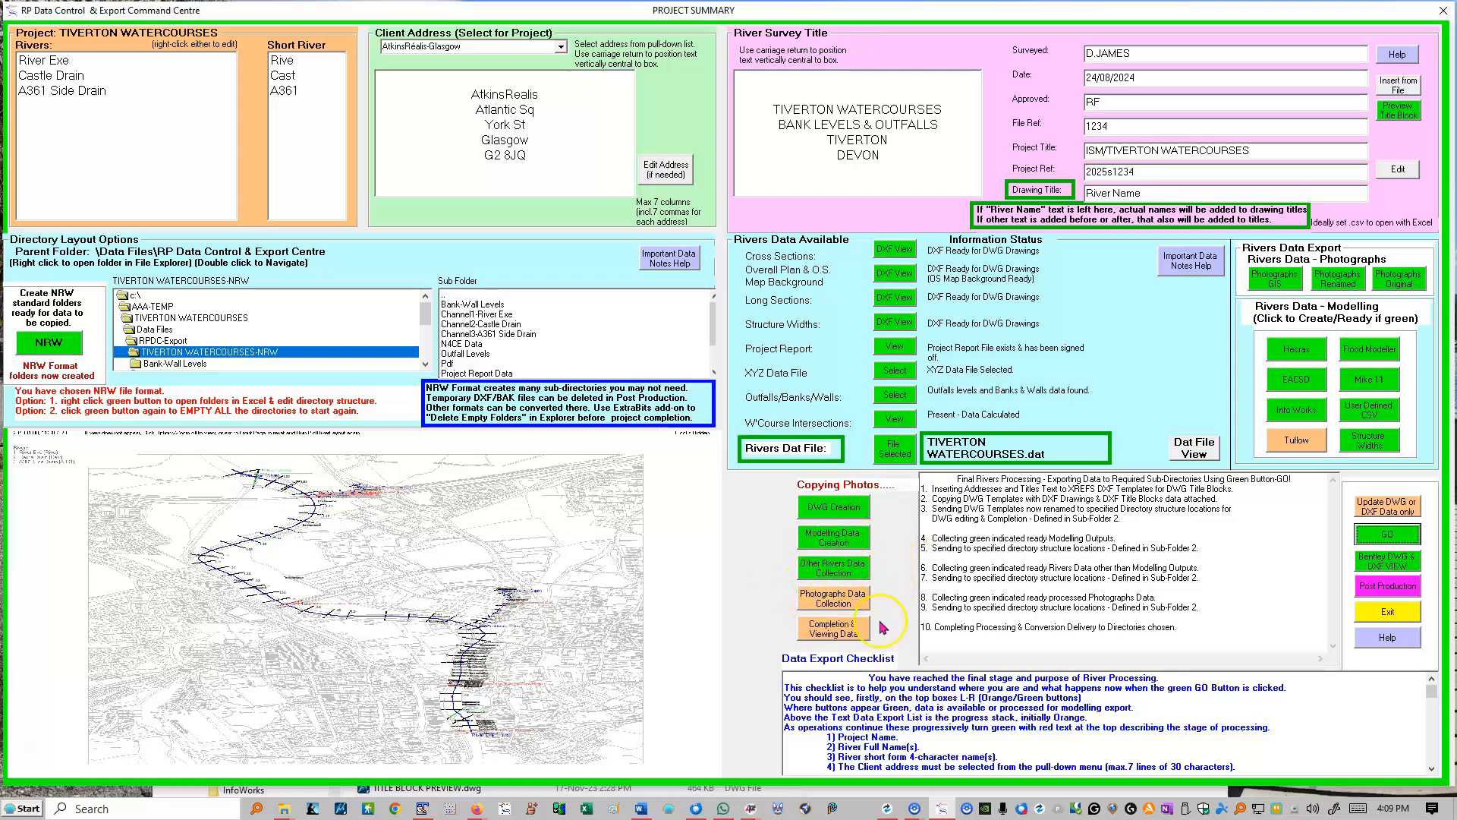
click(824, 626)
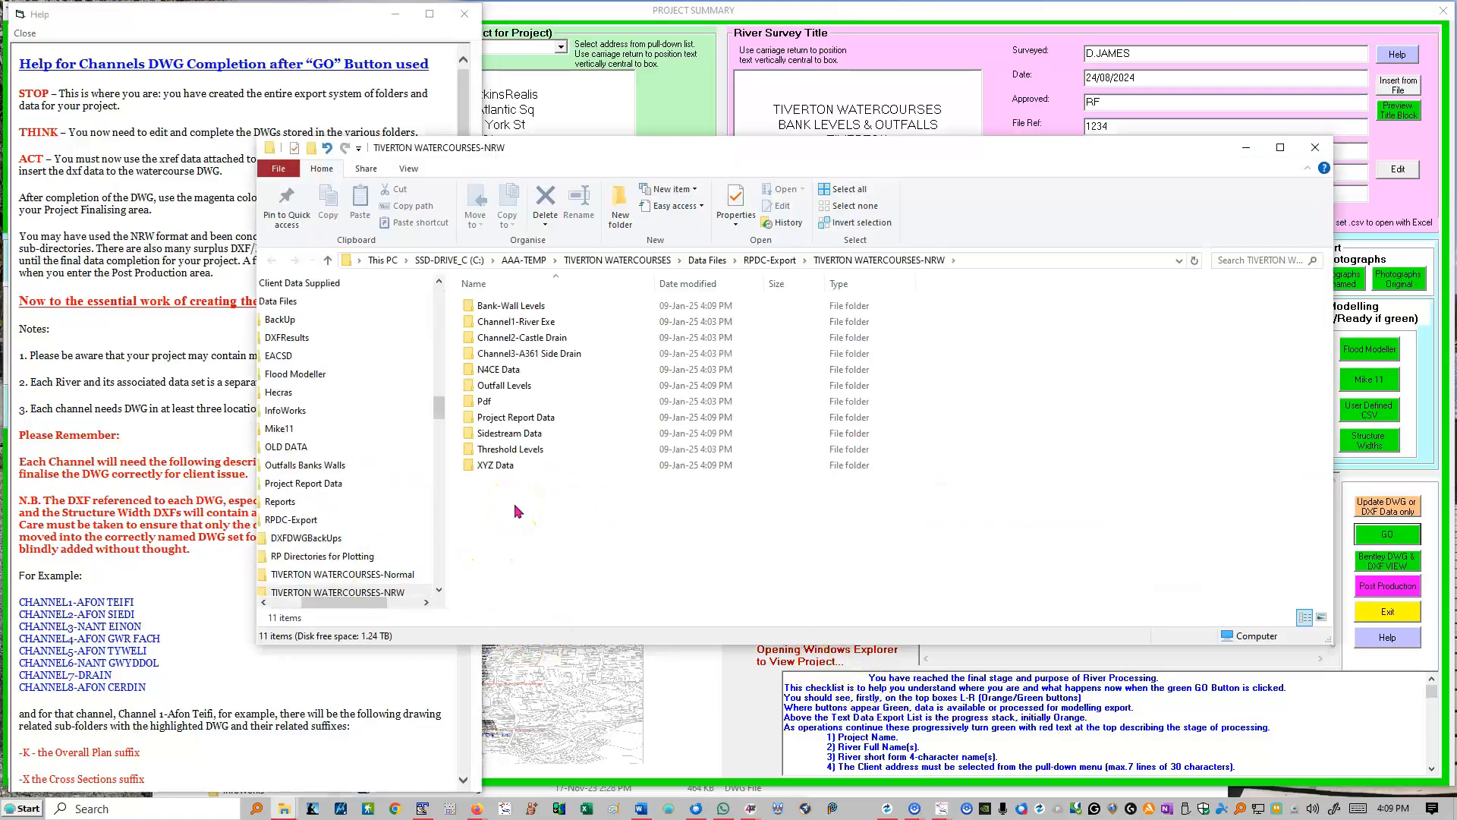
Step: Uncover and read the channels DWG completion help, including its notes and example channel list
drag(504, 156, 741, 155)
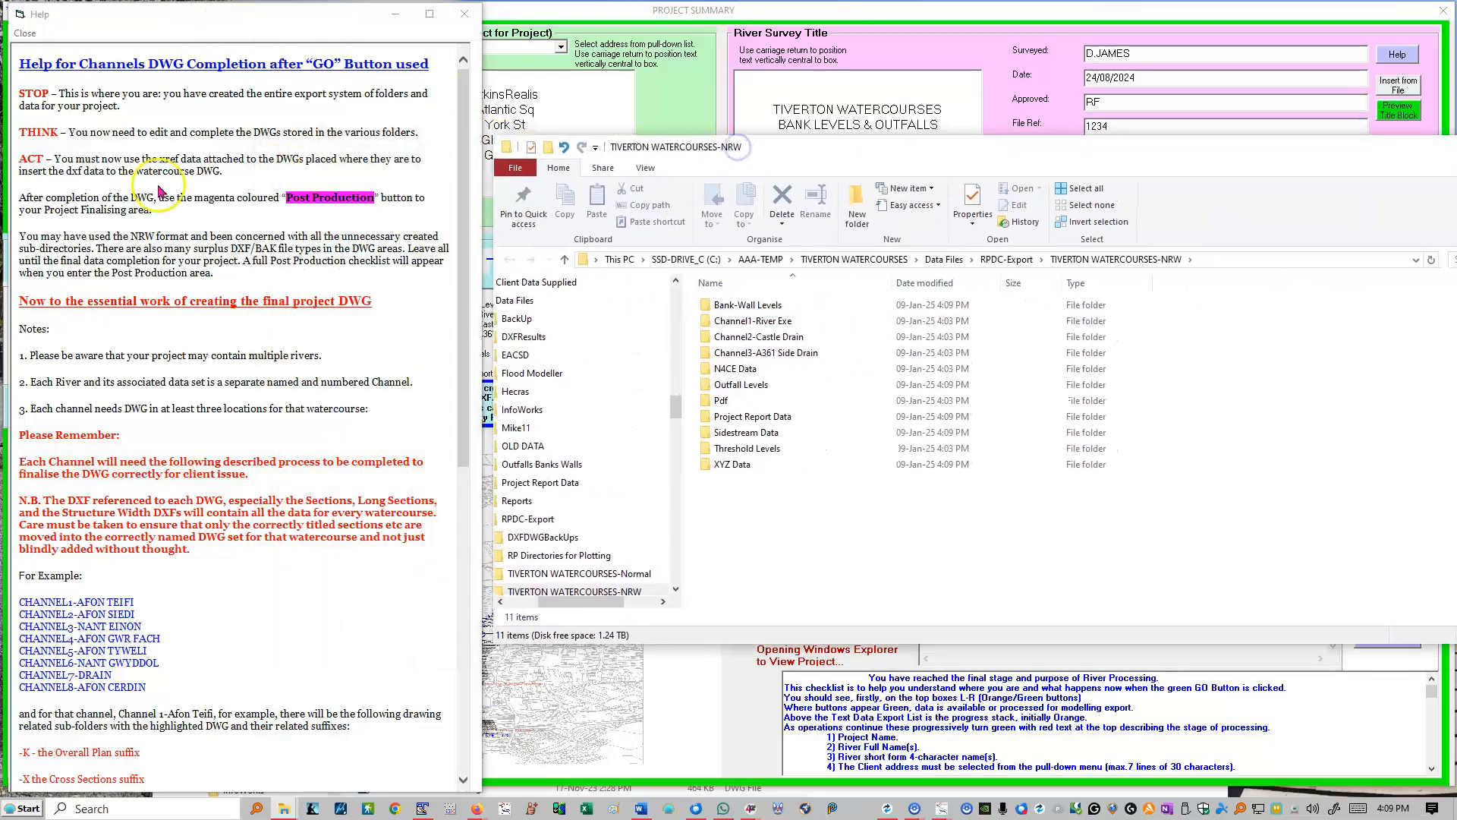
click(72, 197)
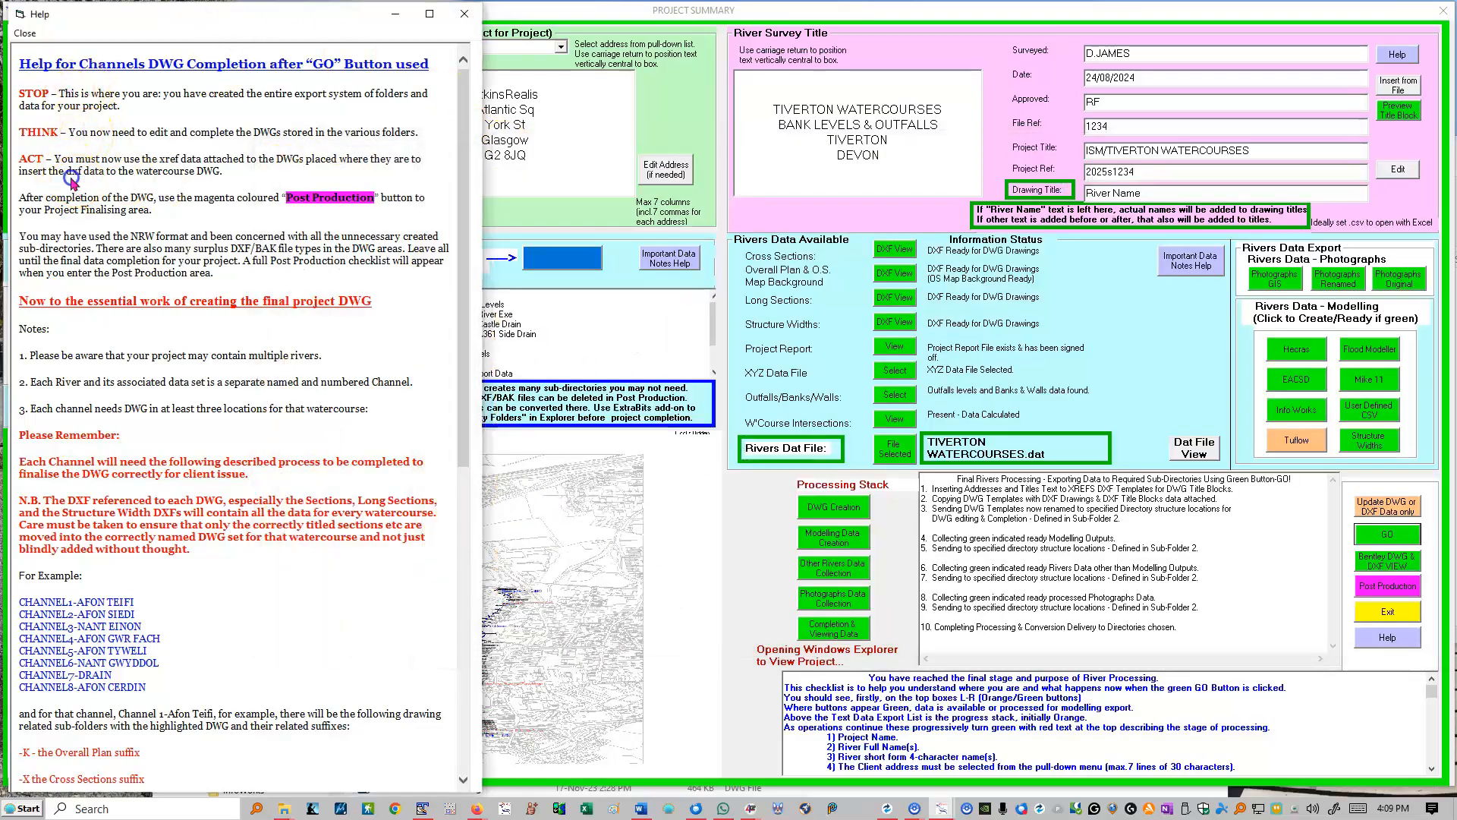
drag(144, 209, 156, 236)
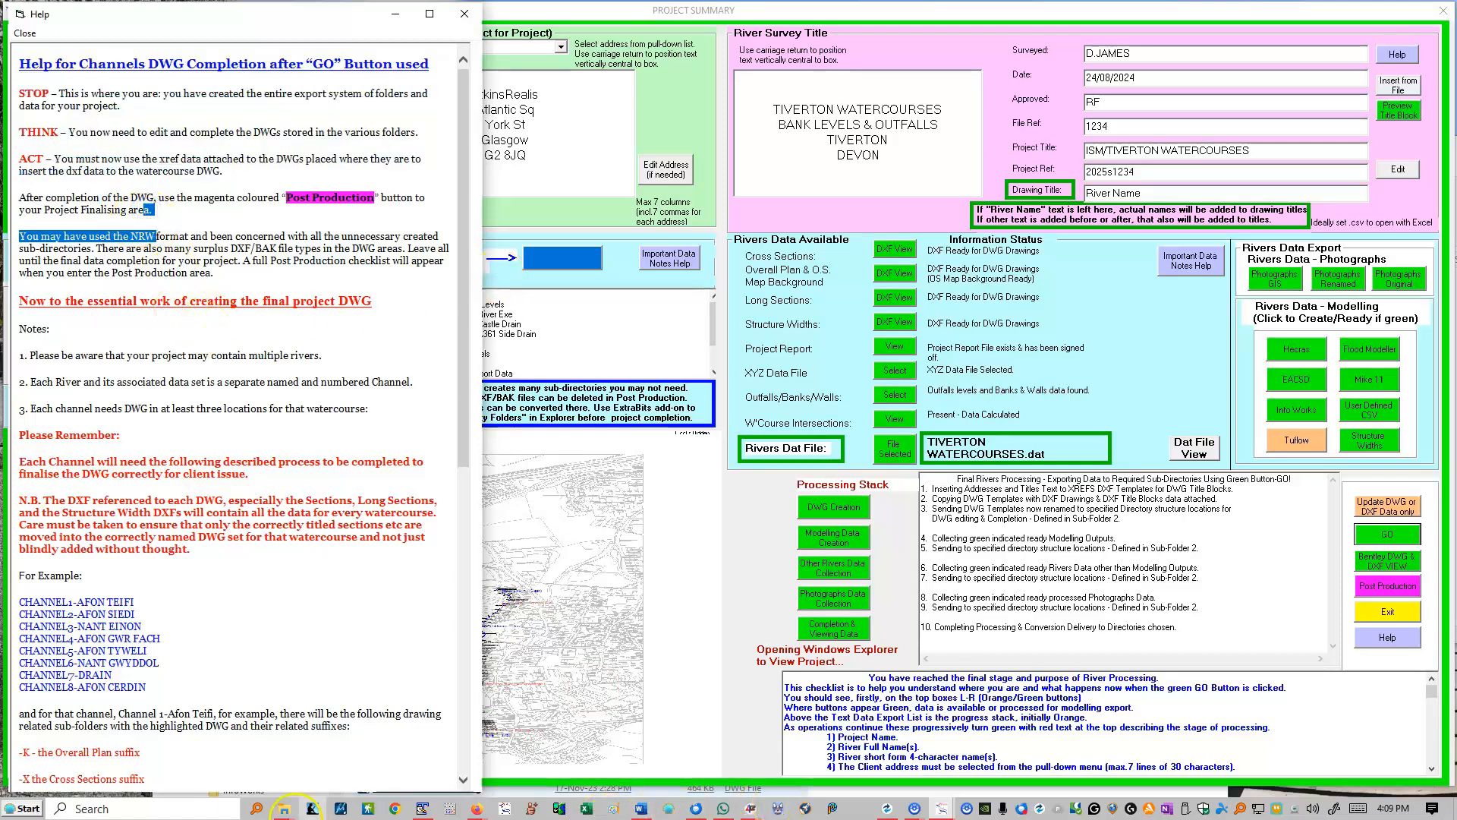
click(283, 810)
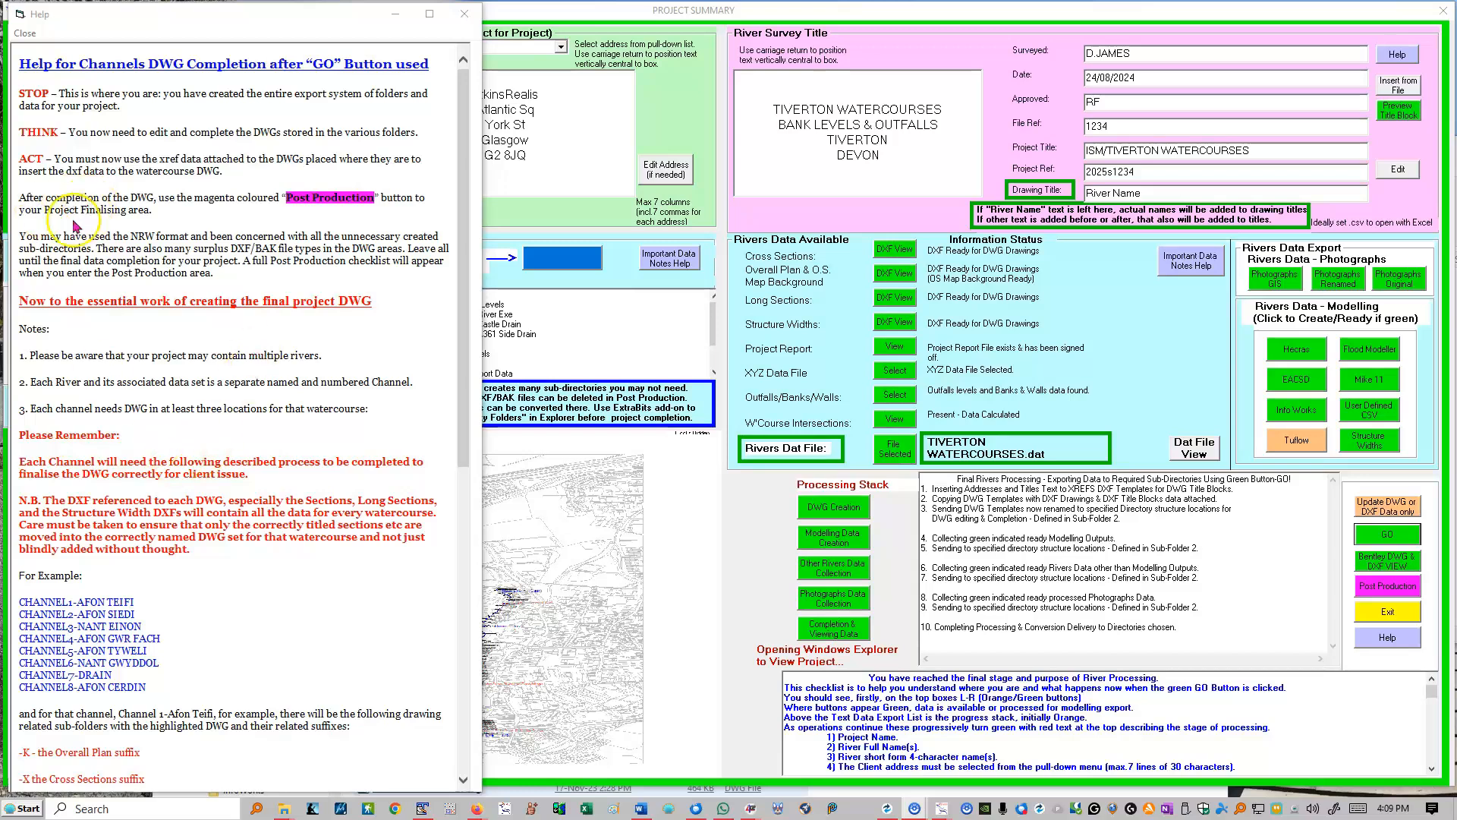
drag(391, 410, 20, 273)
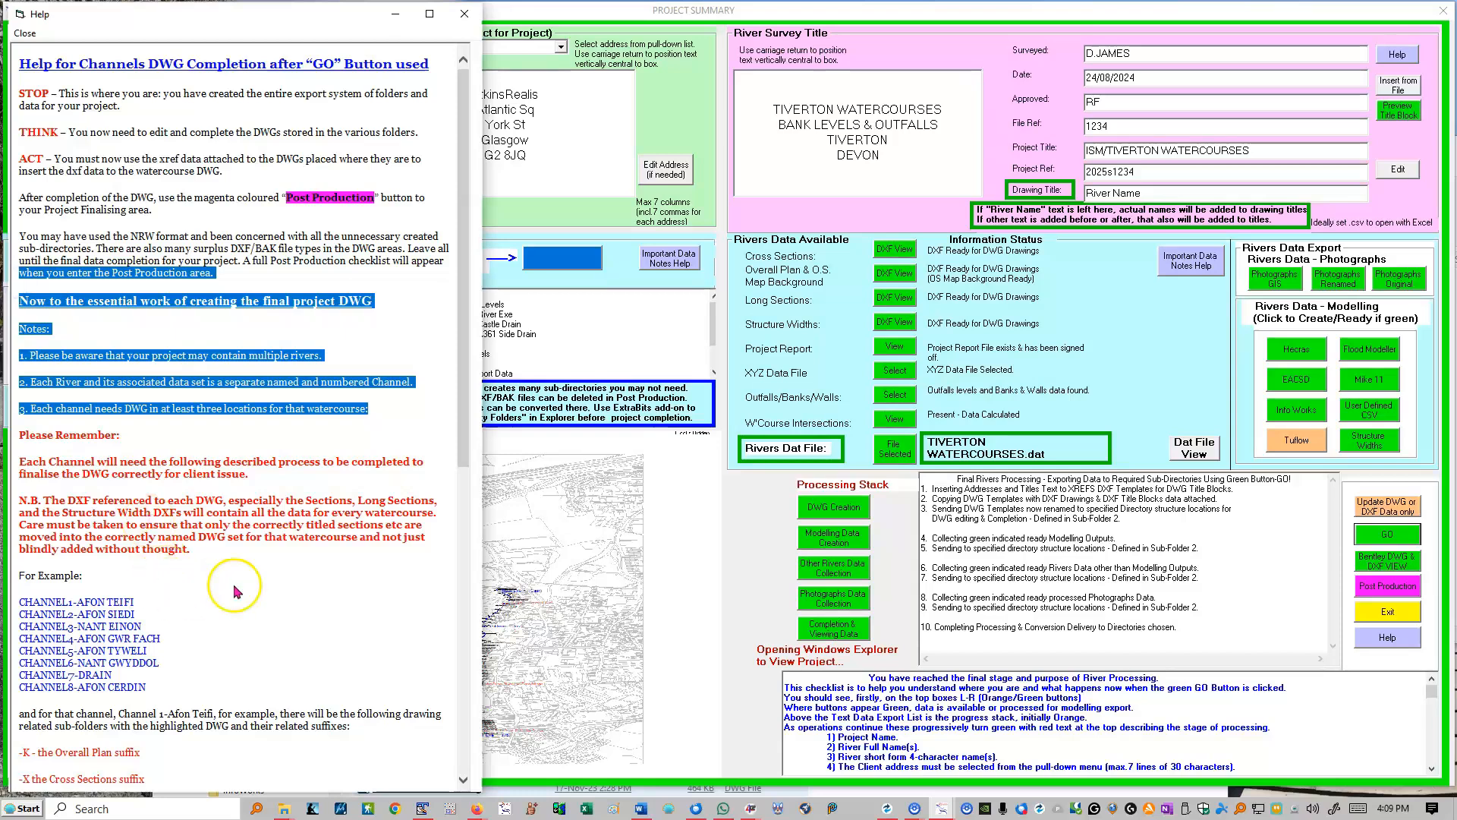
drag(162, 693, 13, 600)
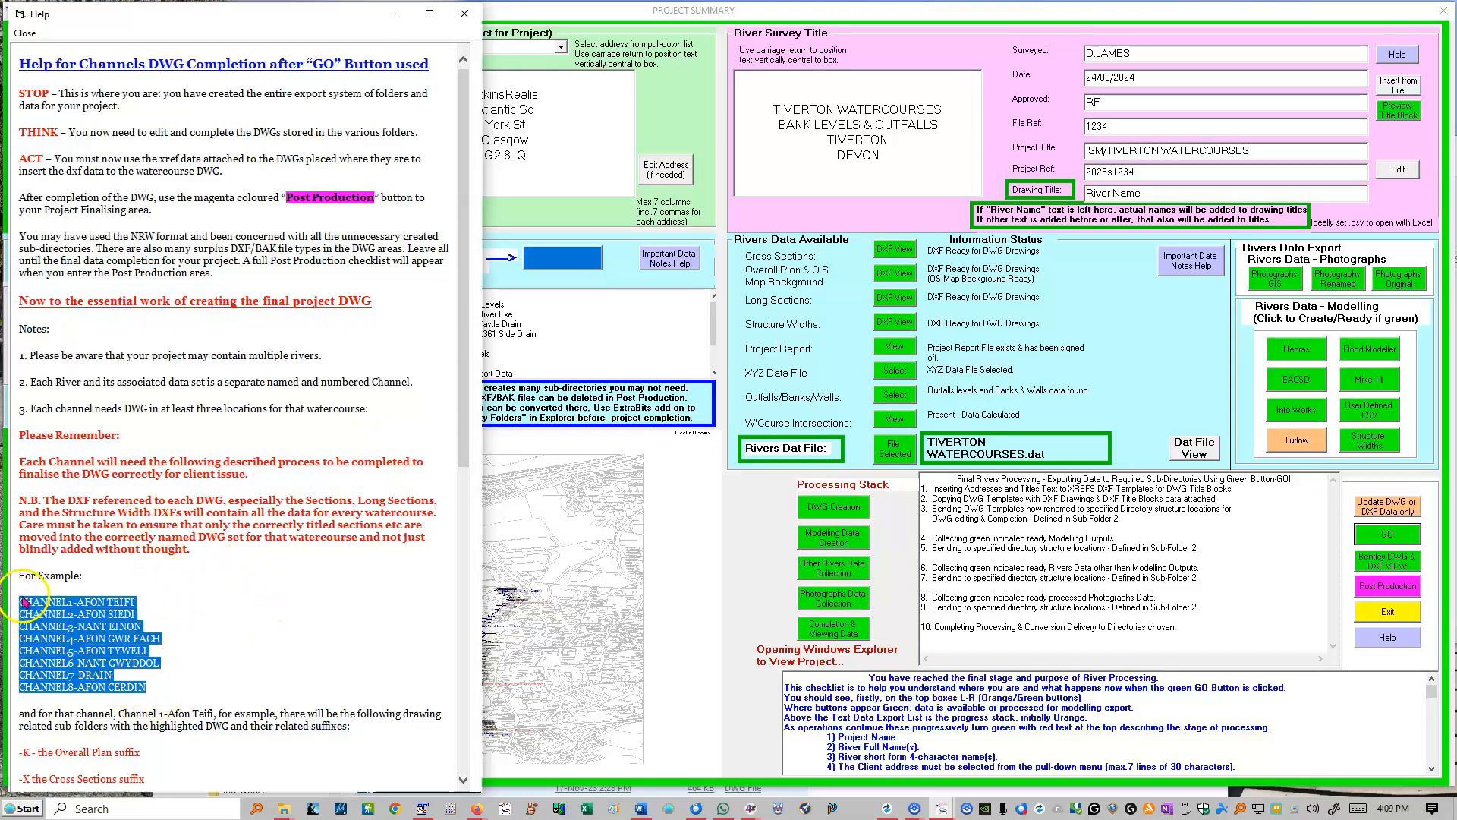
Step: Access the exported DWG folders in File Explorer and examine the Cross Sections & Location Plan files of Channel1-River Exe
click(566, 261)
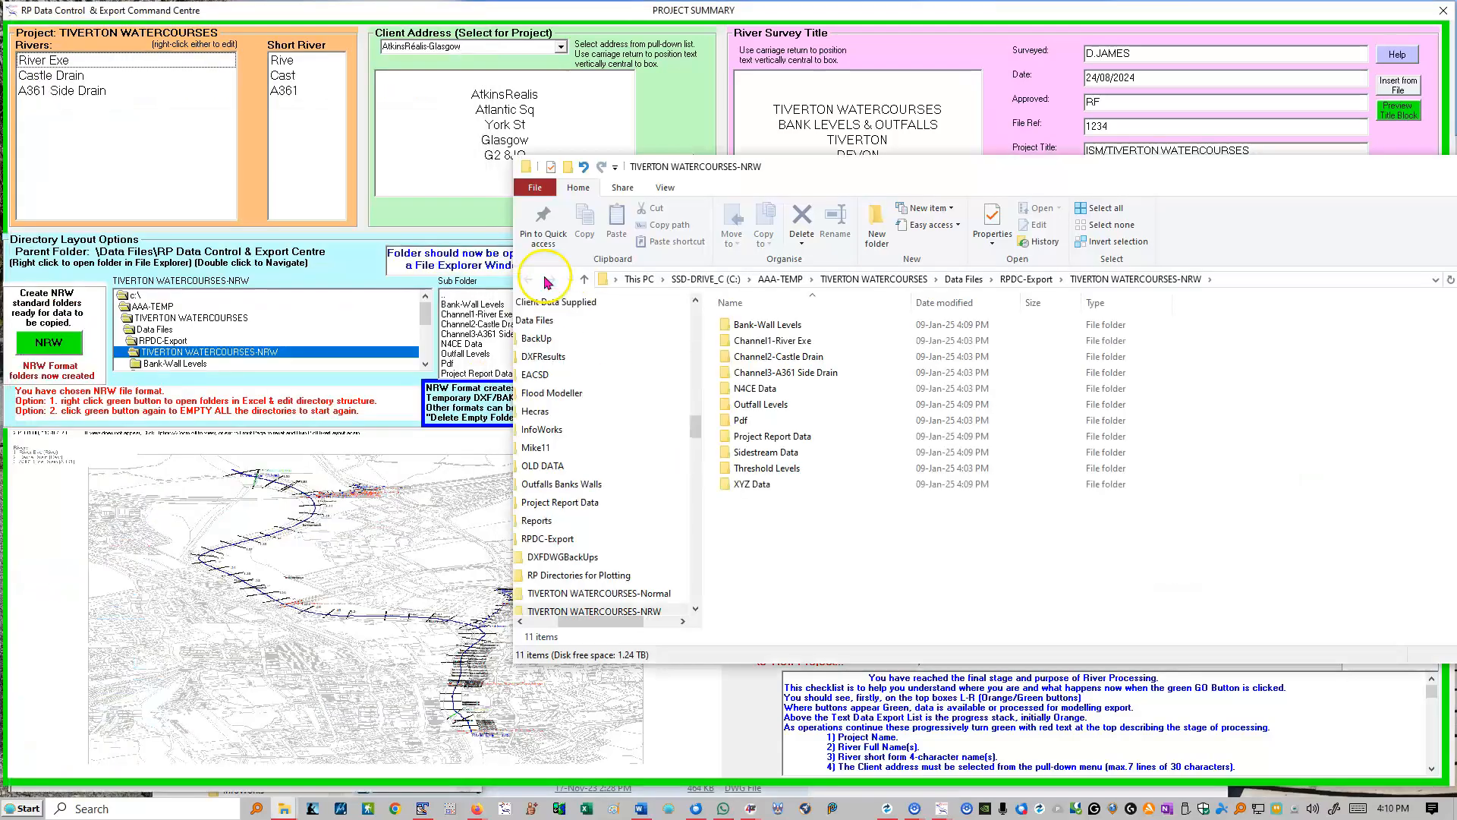
click(765, 342)
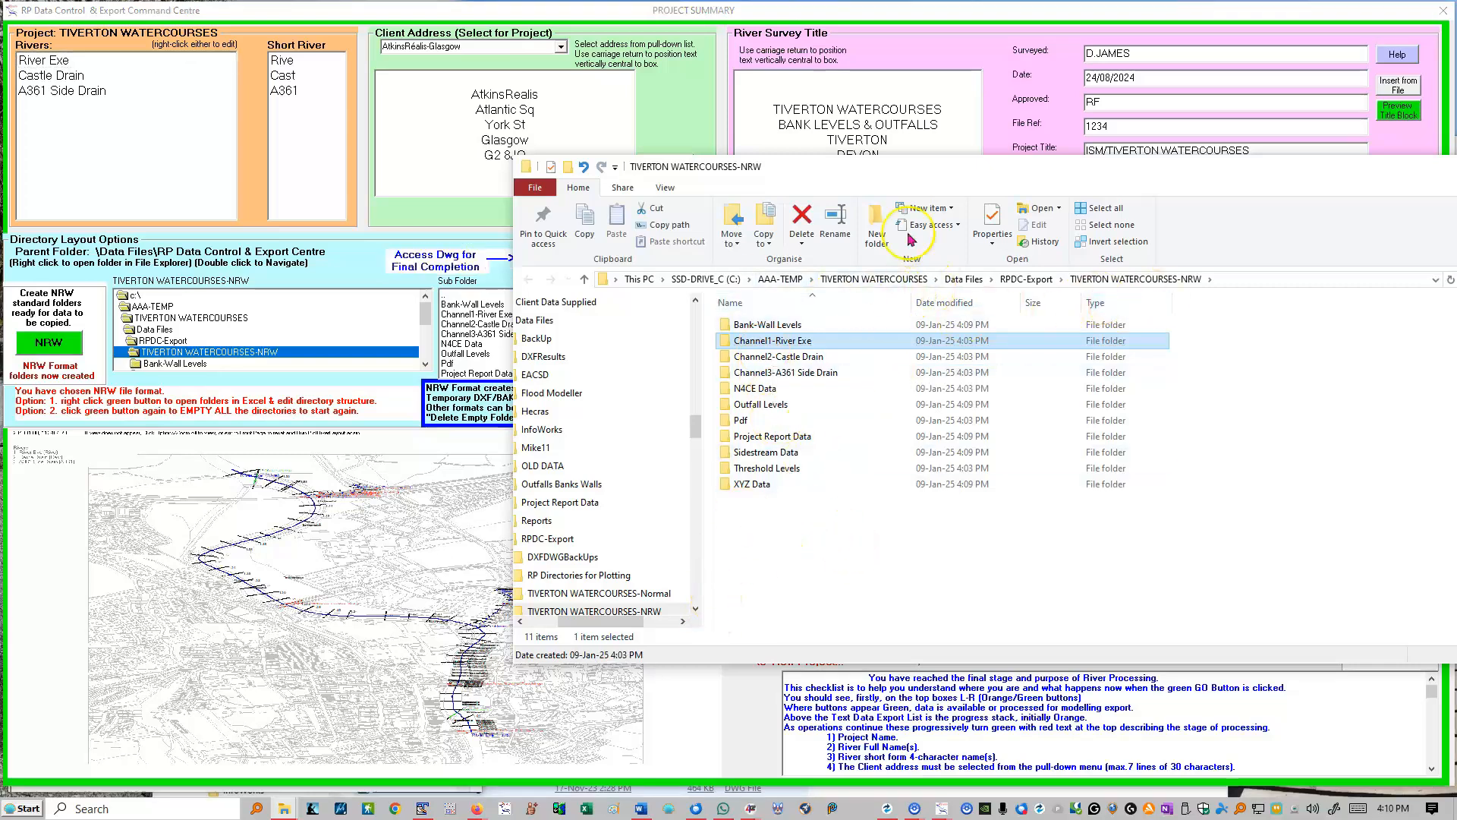
drag(917, 172, 616, 211)
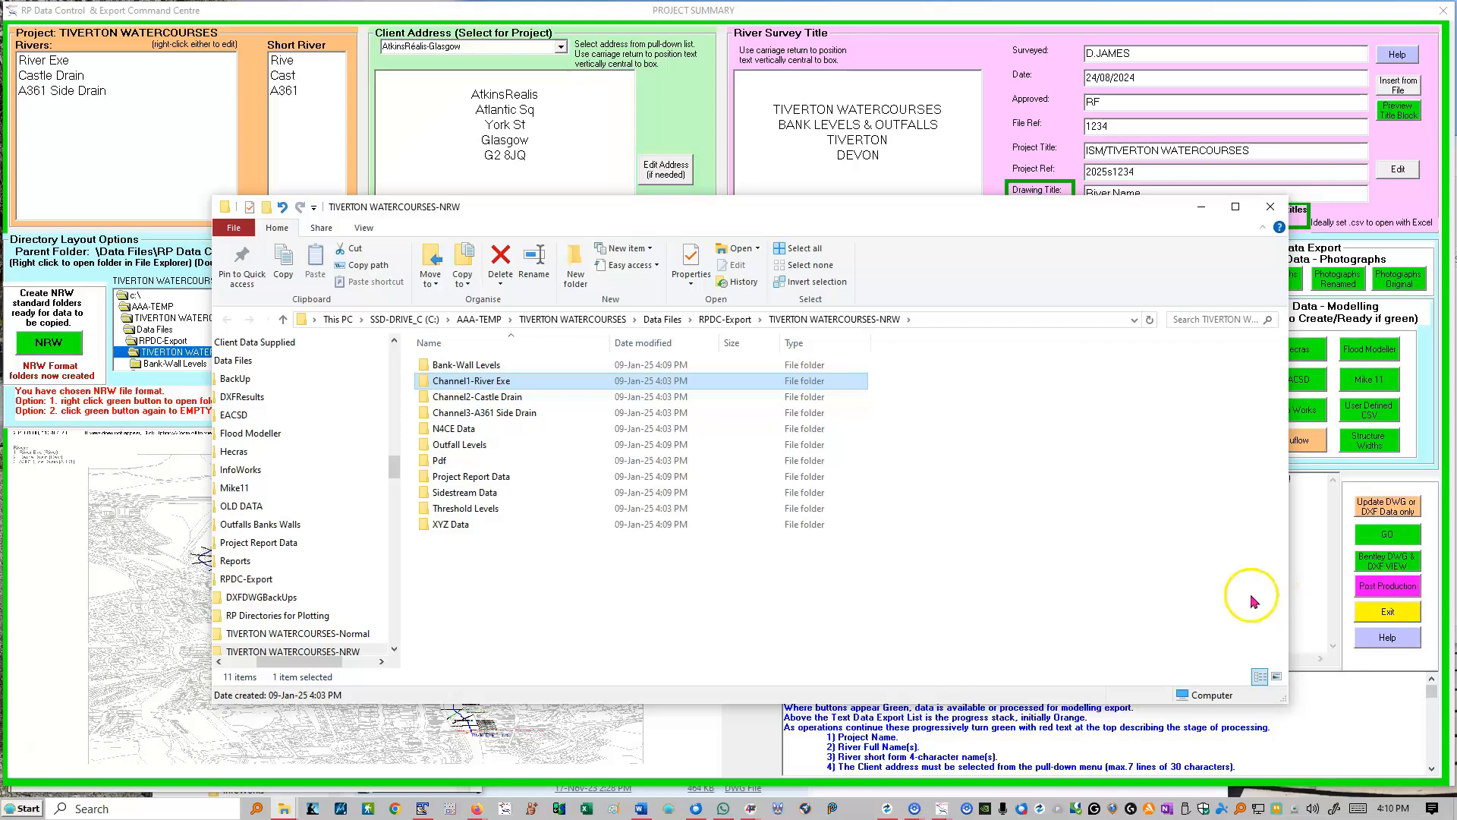
double_click(451, 379)
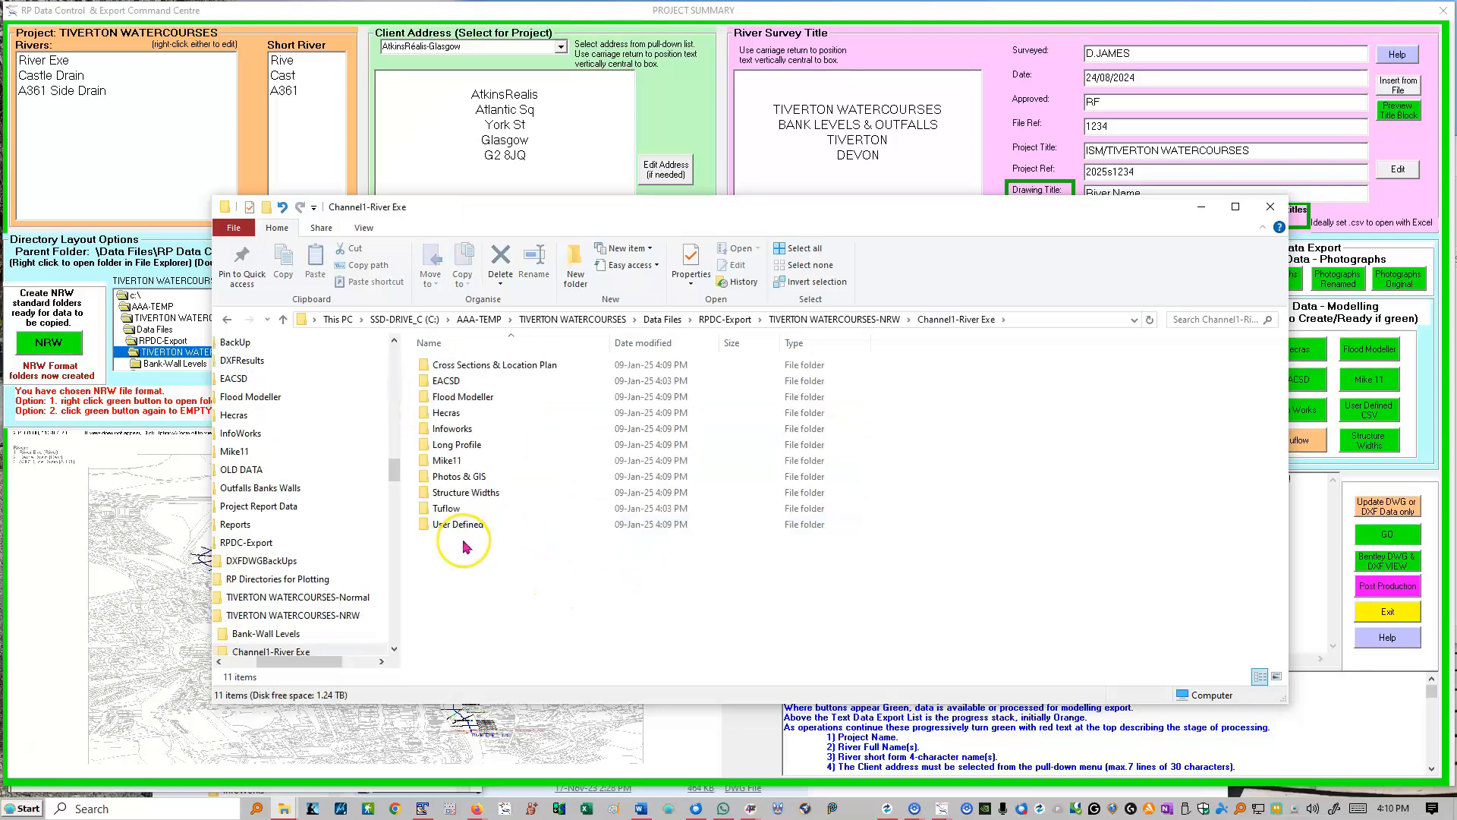
double_click(492, 365)
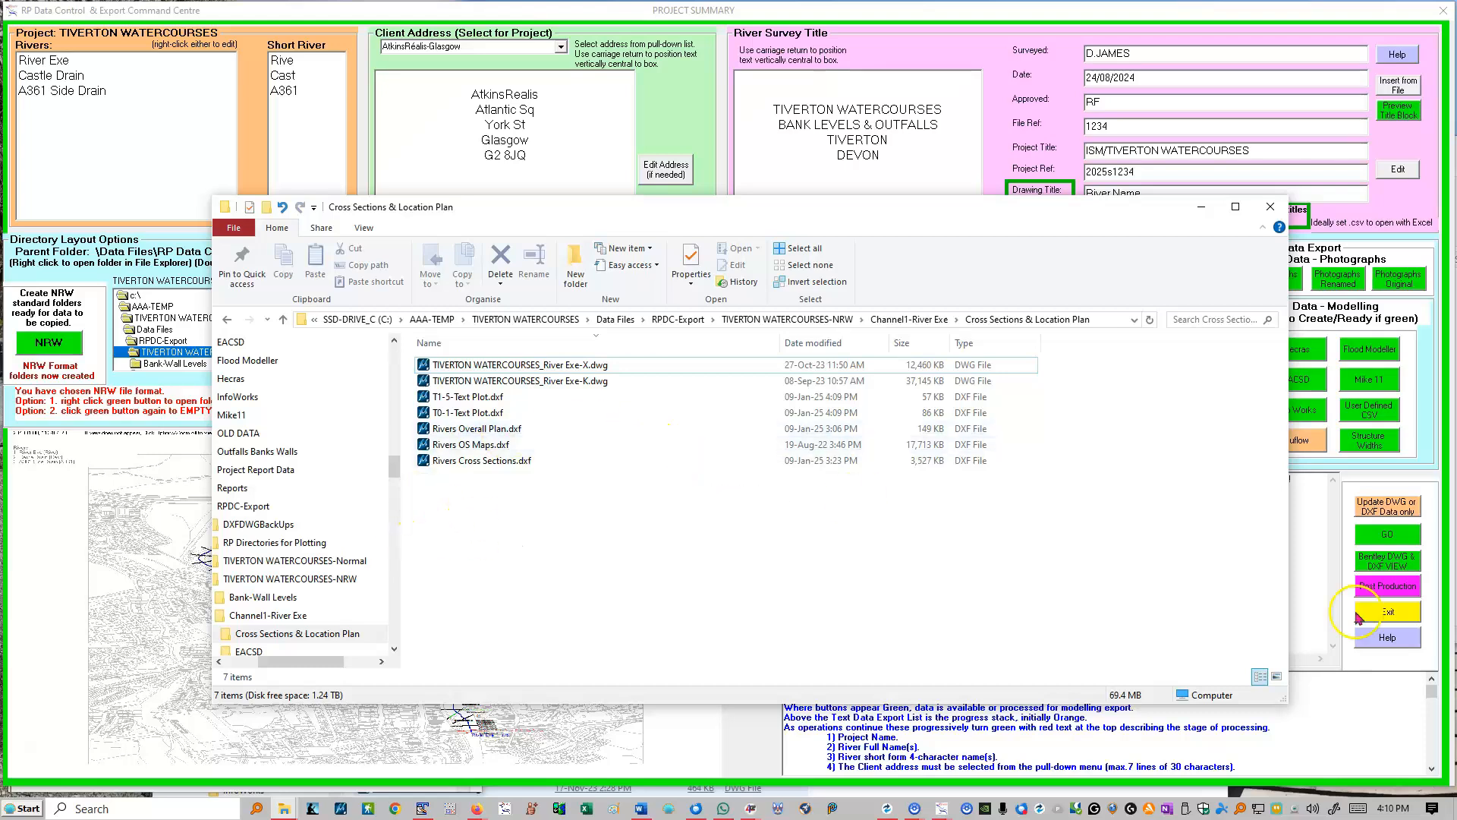
mouse_move(897, 812)
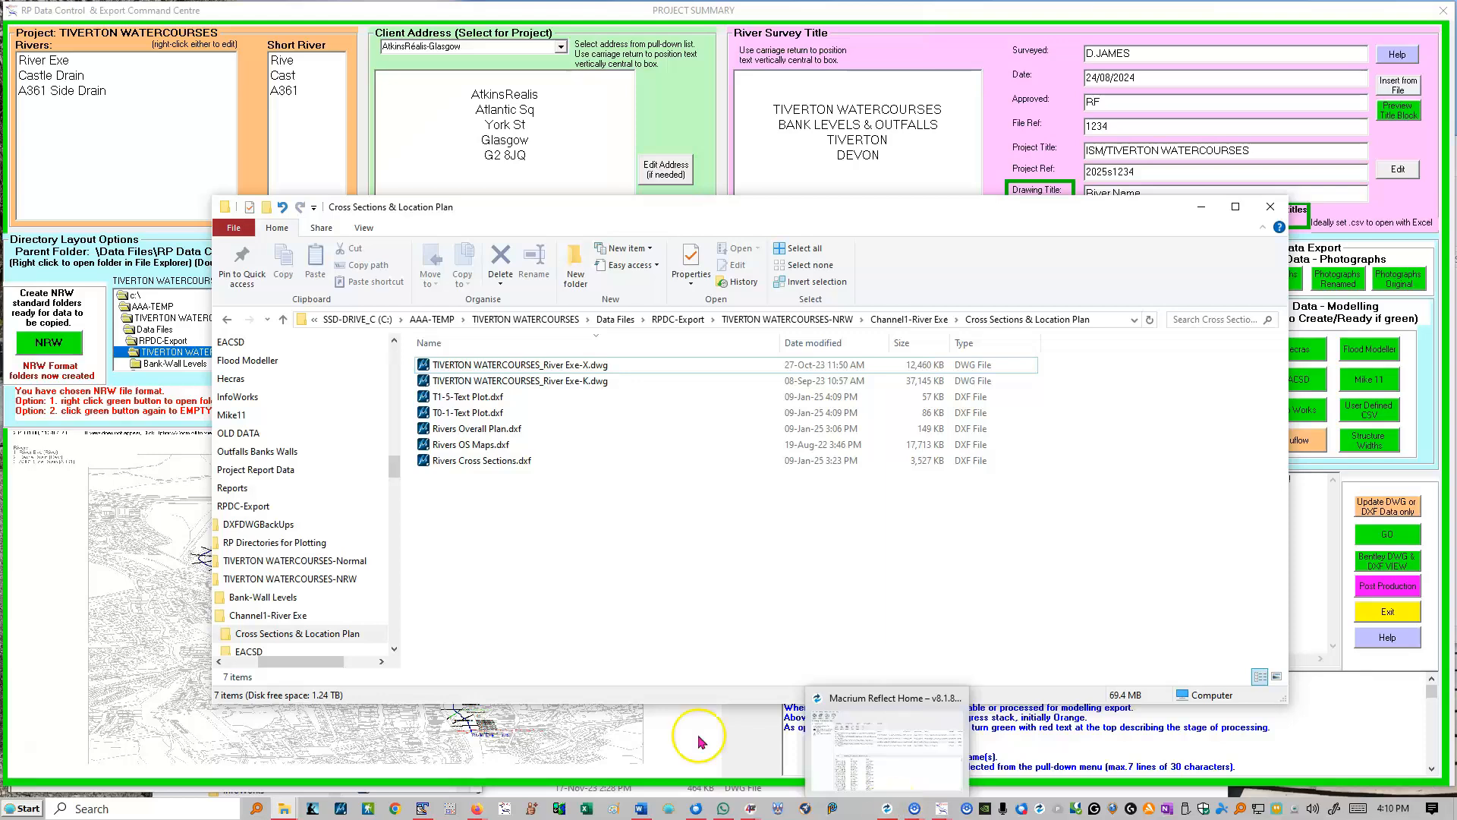
click(523, 398)
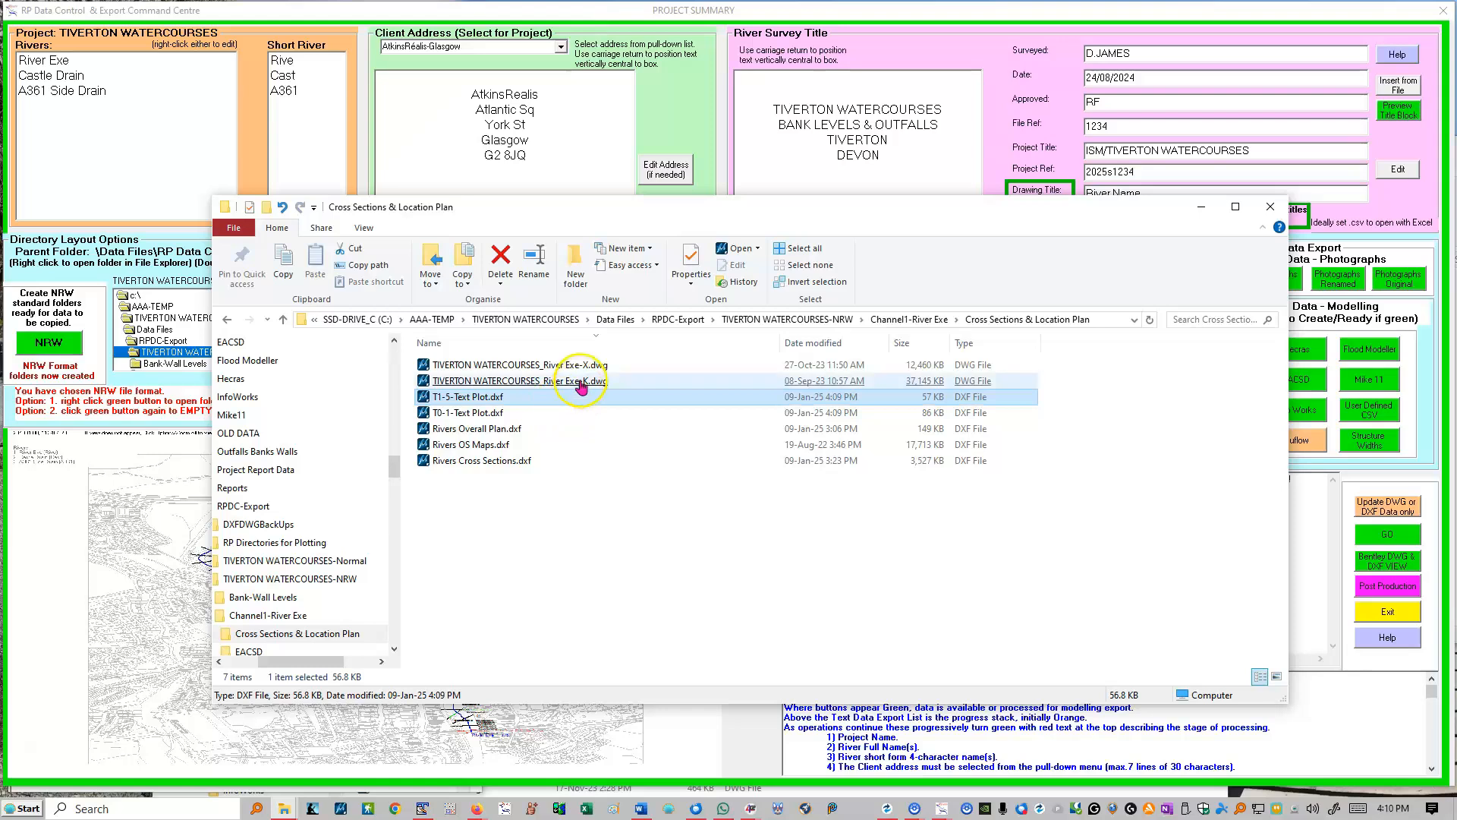
Step: Examine the contents of the Flood Modeller and Long Profile folders of Channel1-River Exe
click(911, 319)
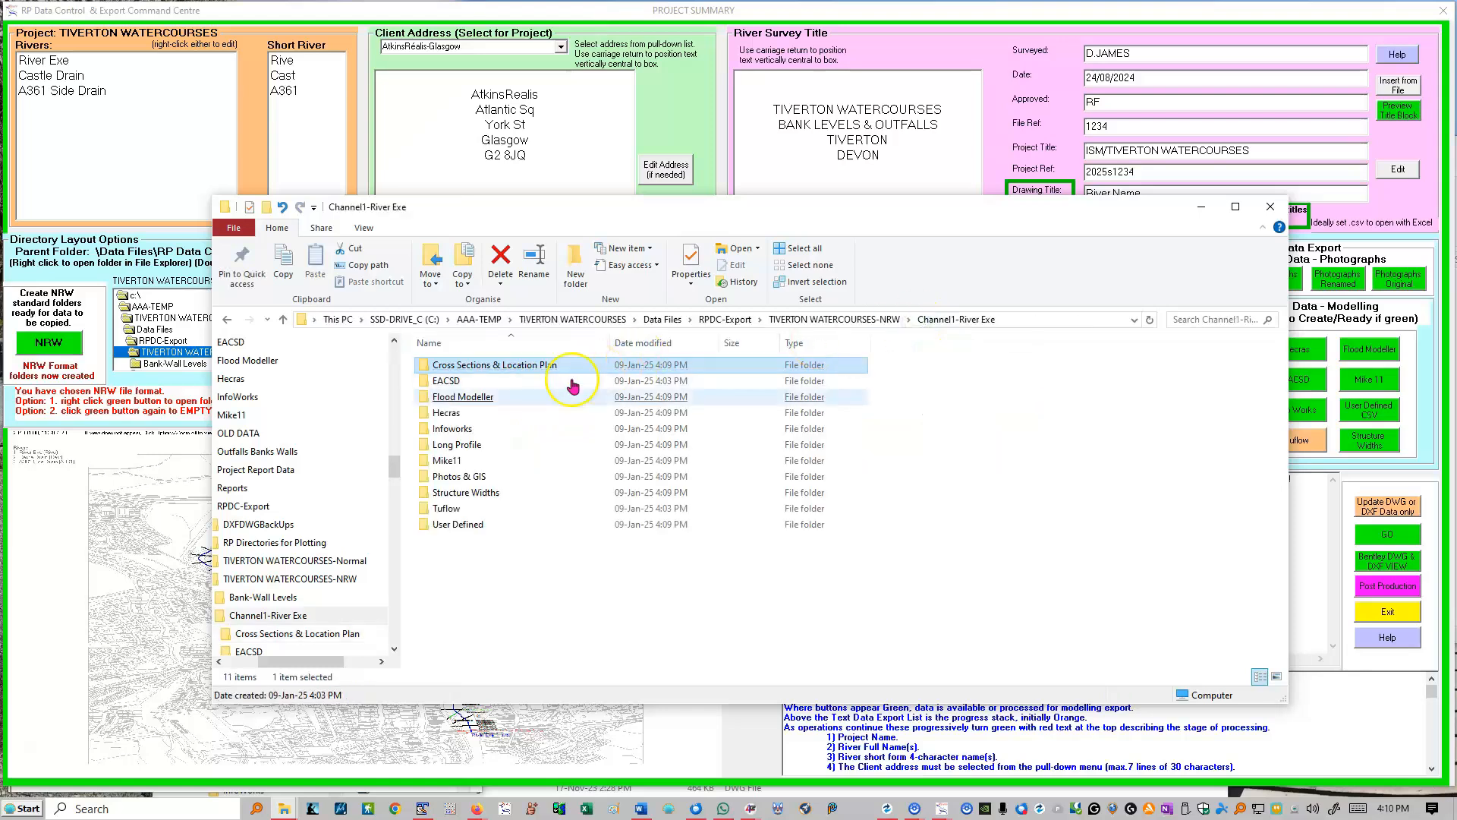
double_click(455, 396)
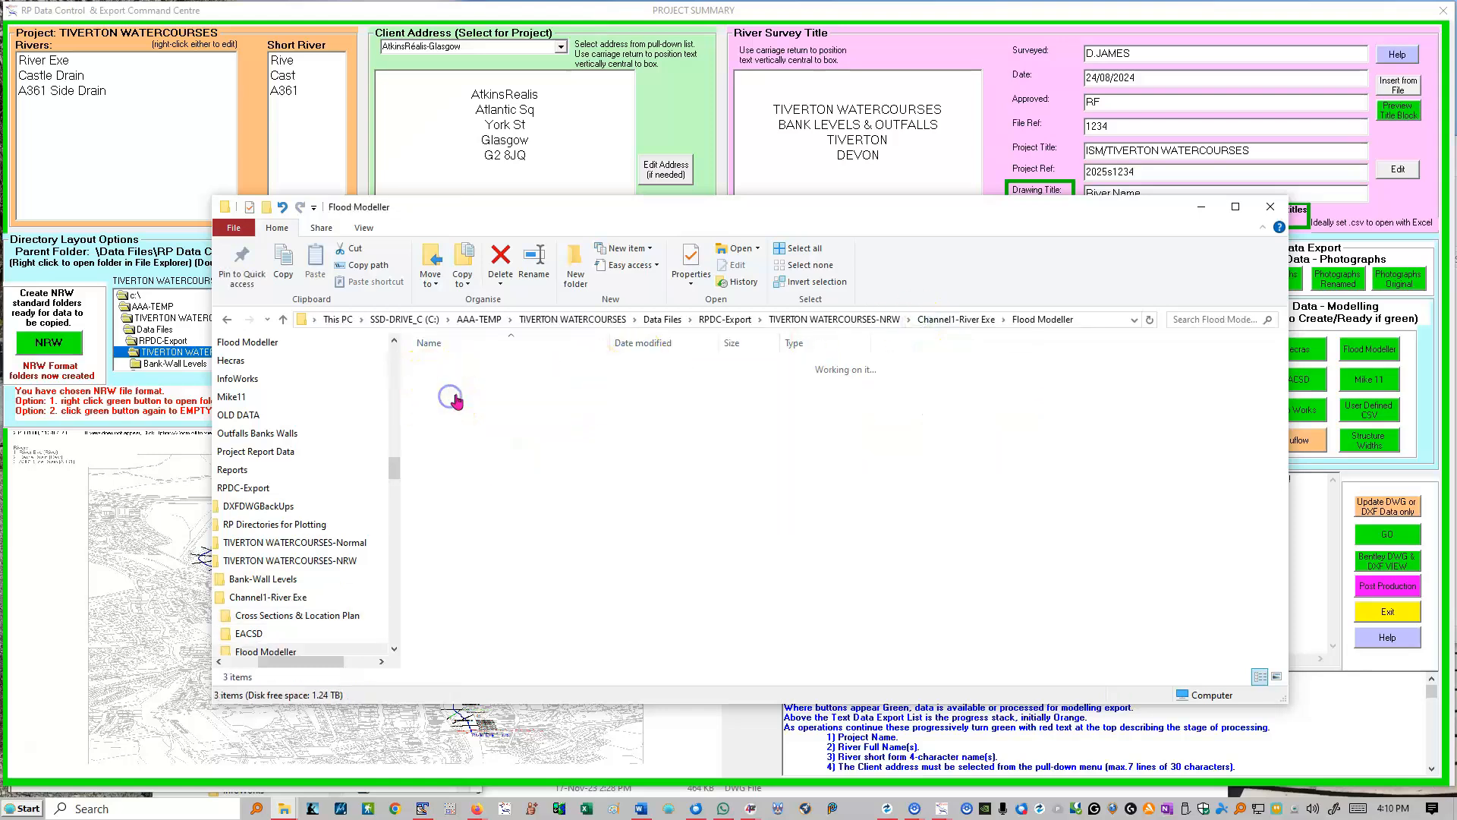
click(553, 396)
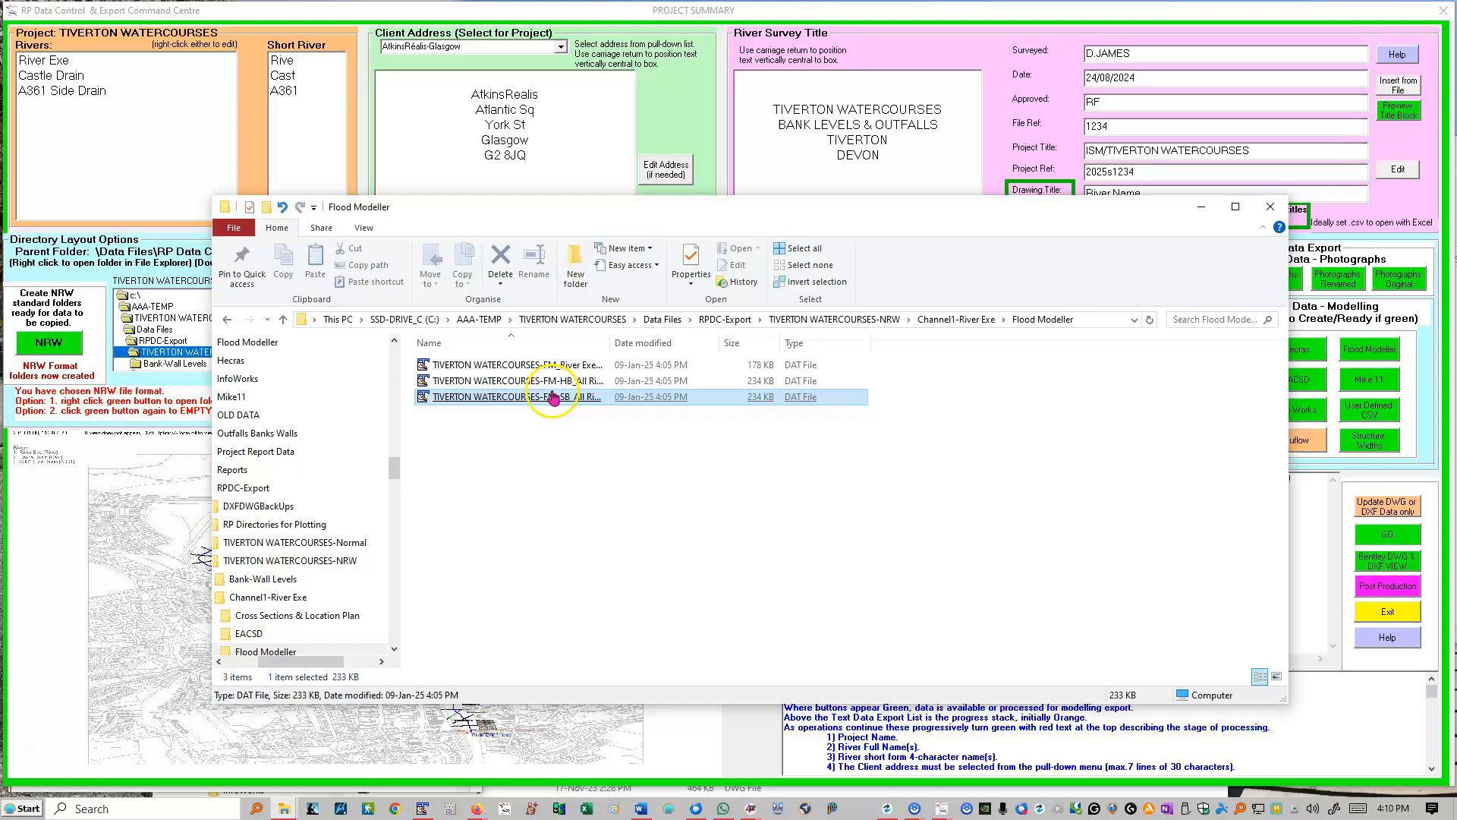
click(942, 319)
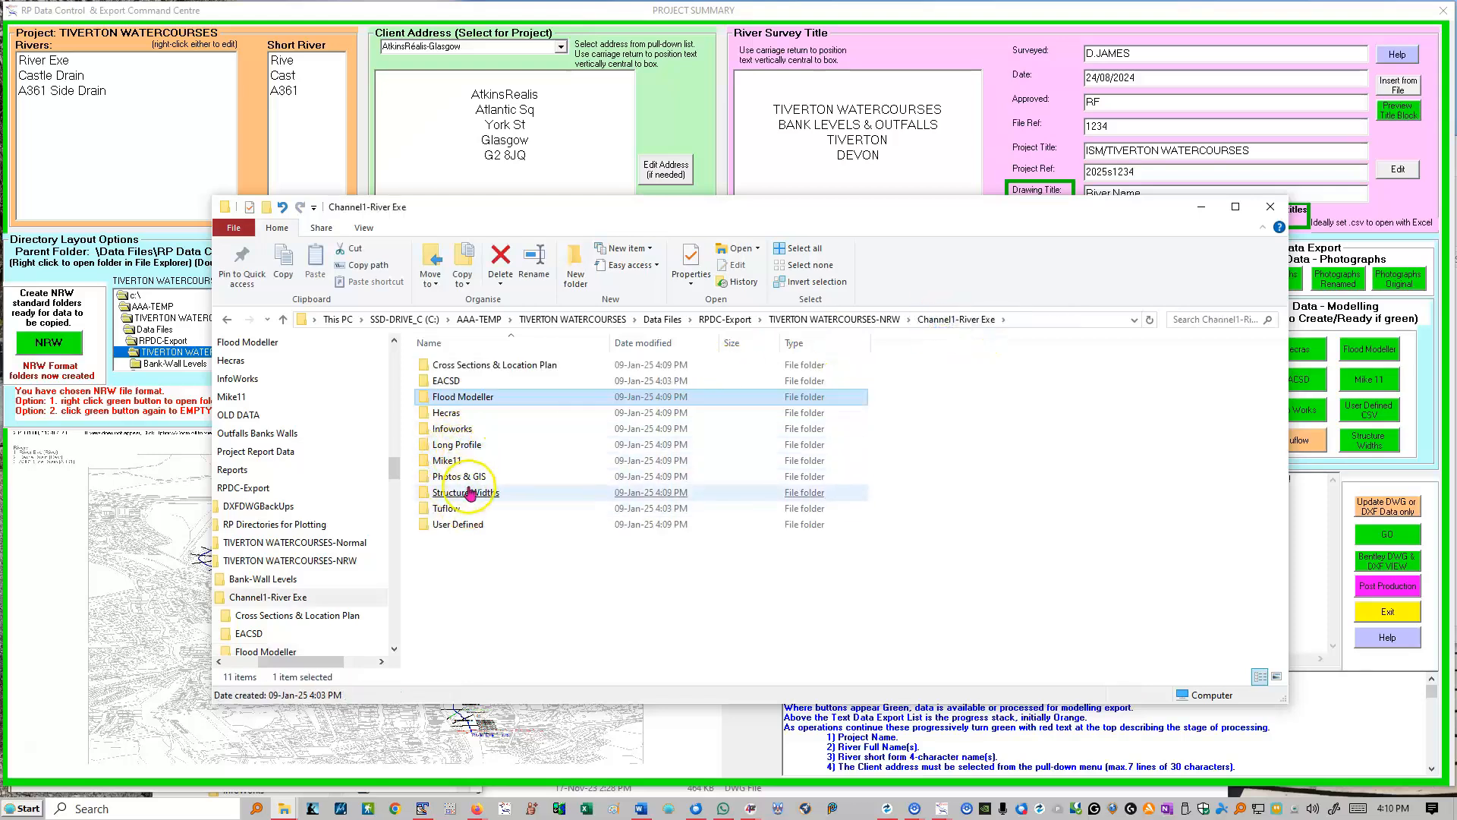
double_click(458, 445)
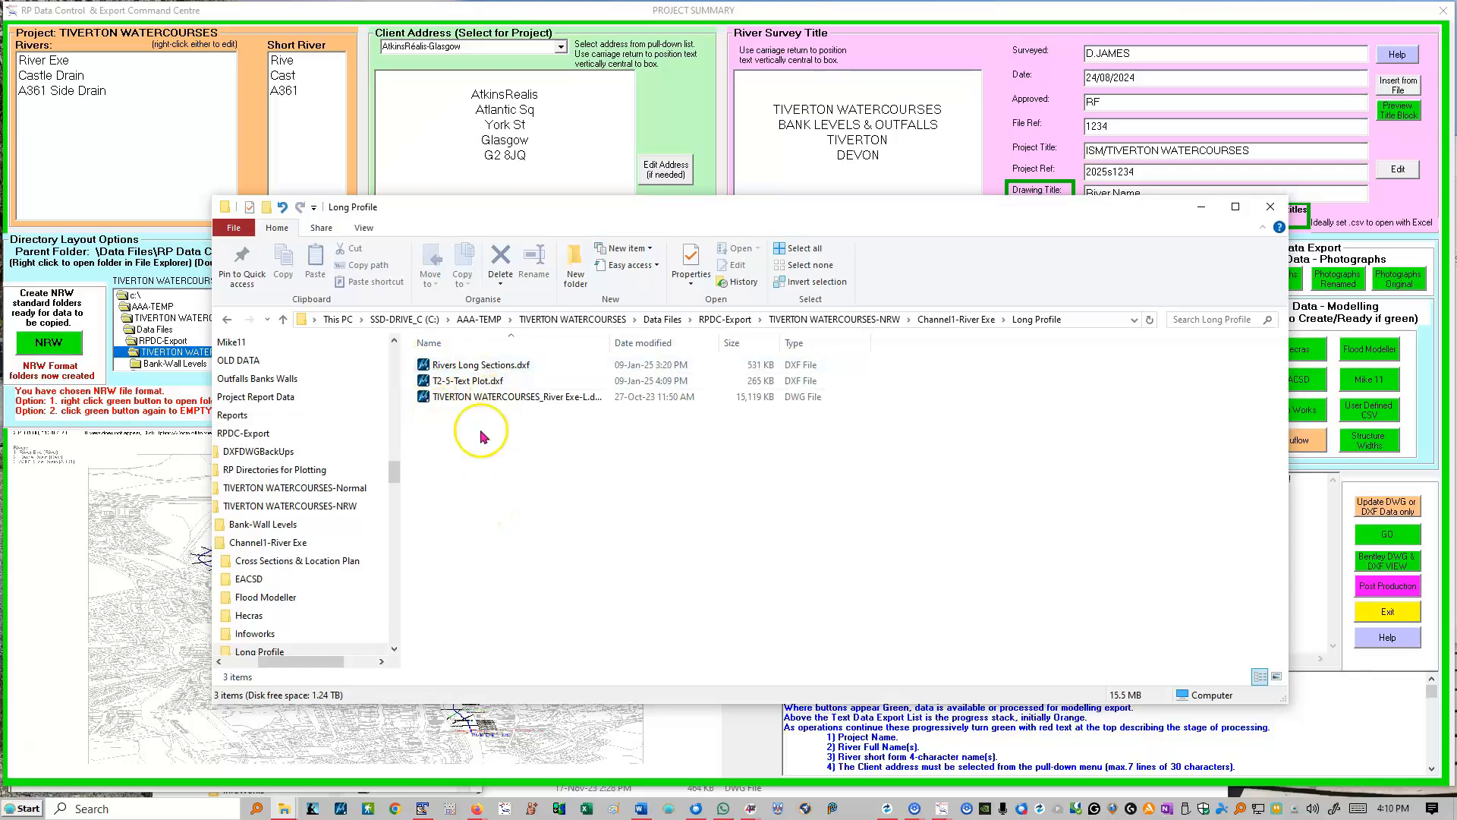
click(945, 321)
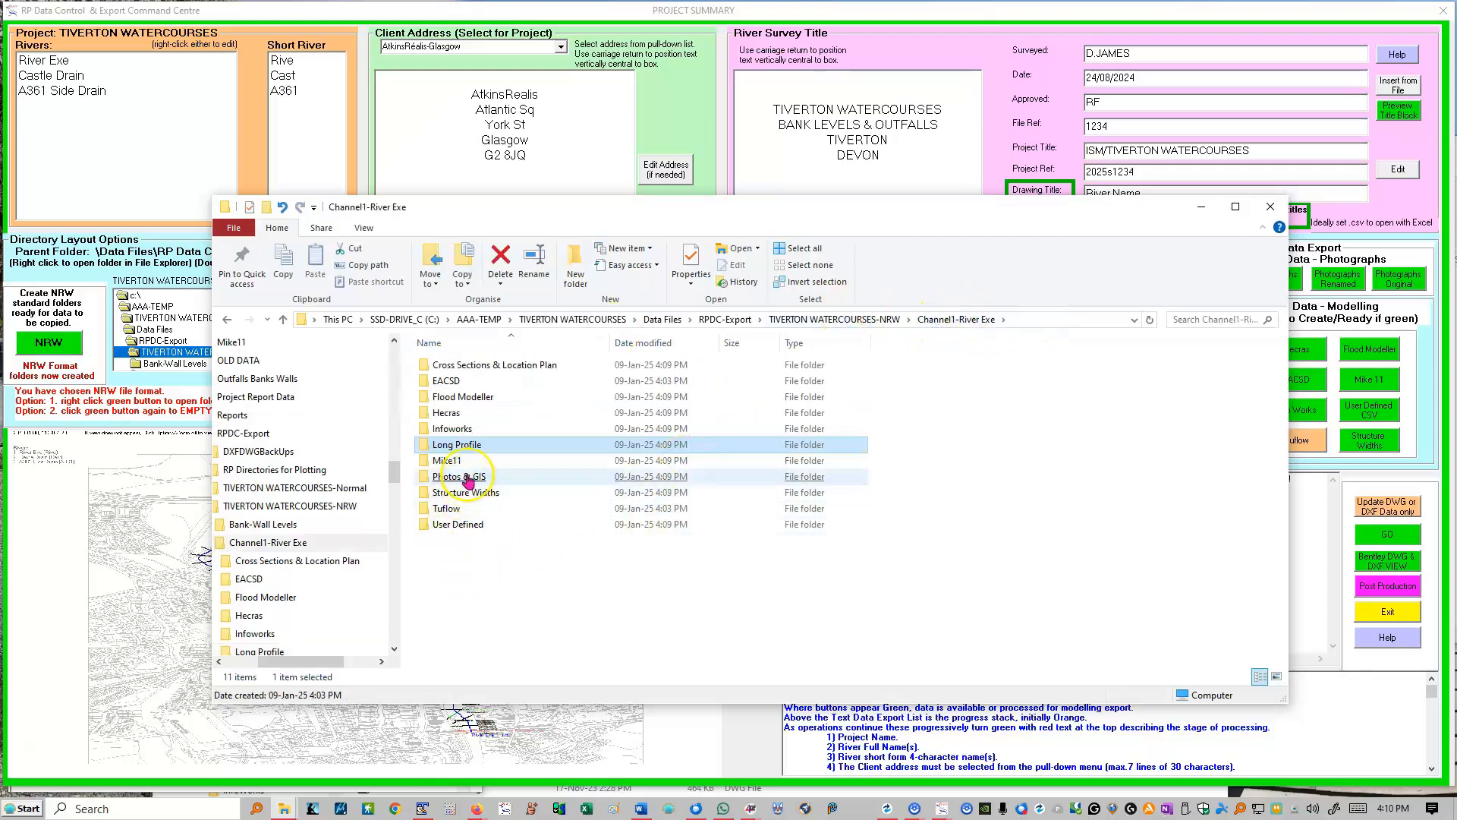
Step: Browse the exported photographs in the Photos & GIS folder and return to the Channel1-River Exe folder
double_click(461, 476)
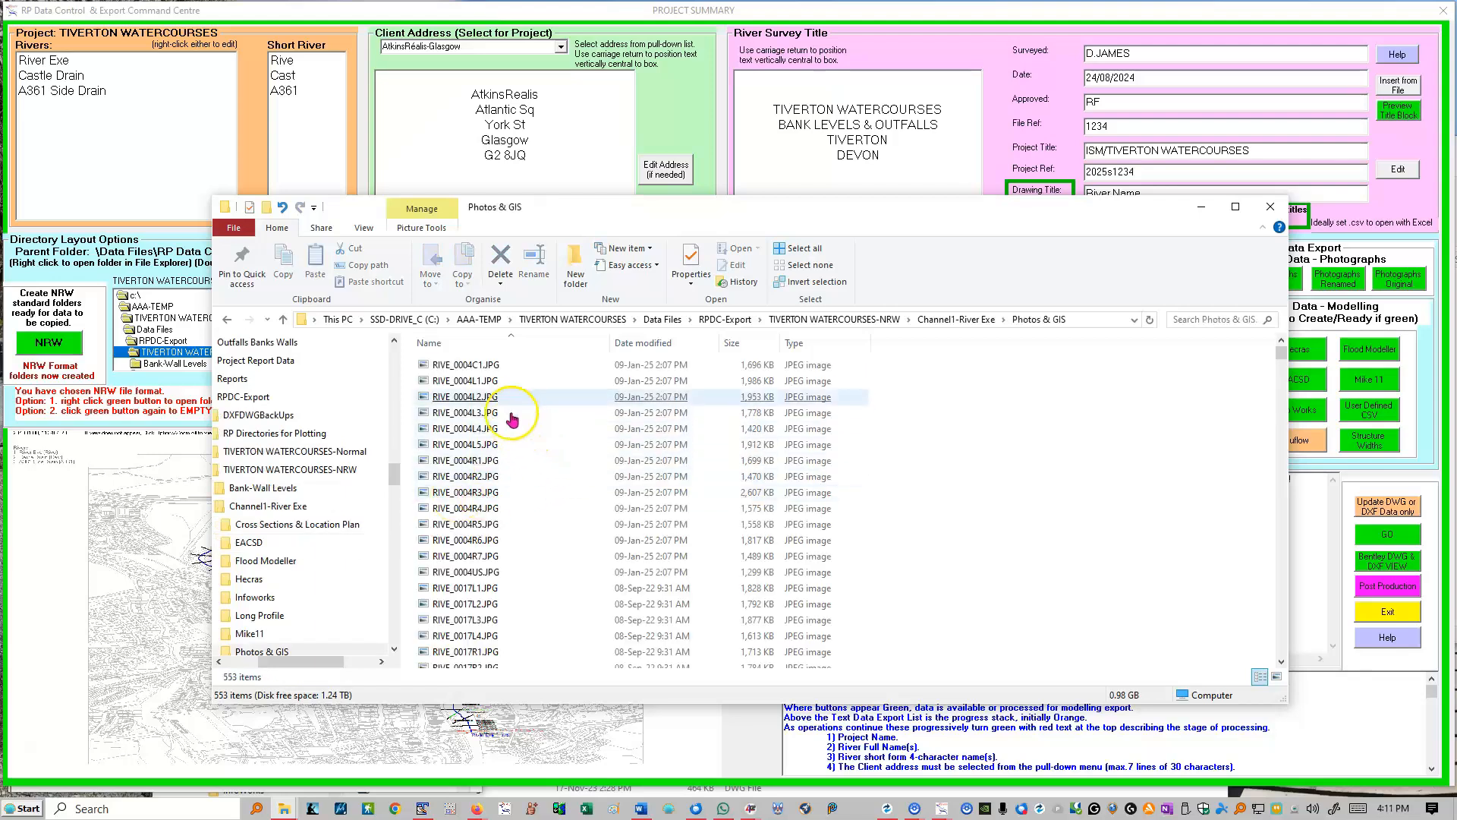
scroll(541, 497, down, 20)
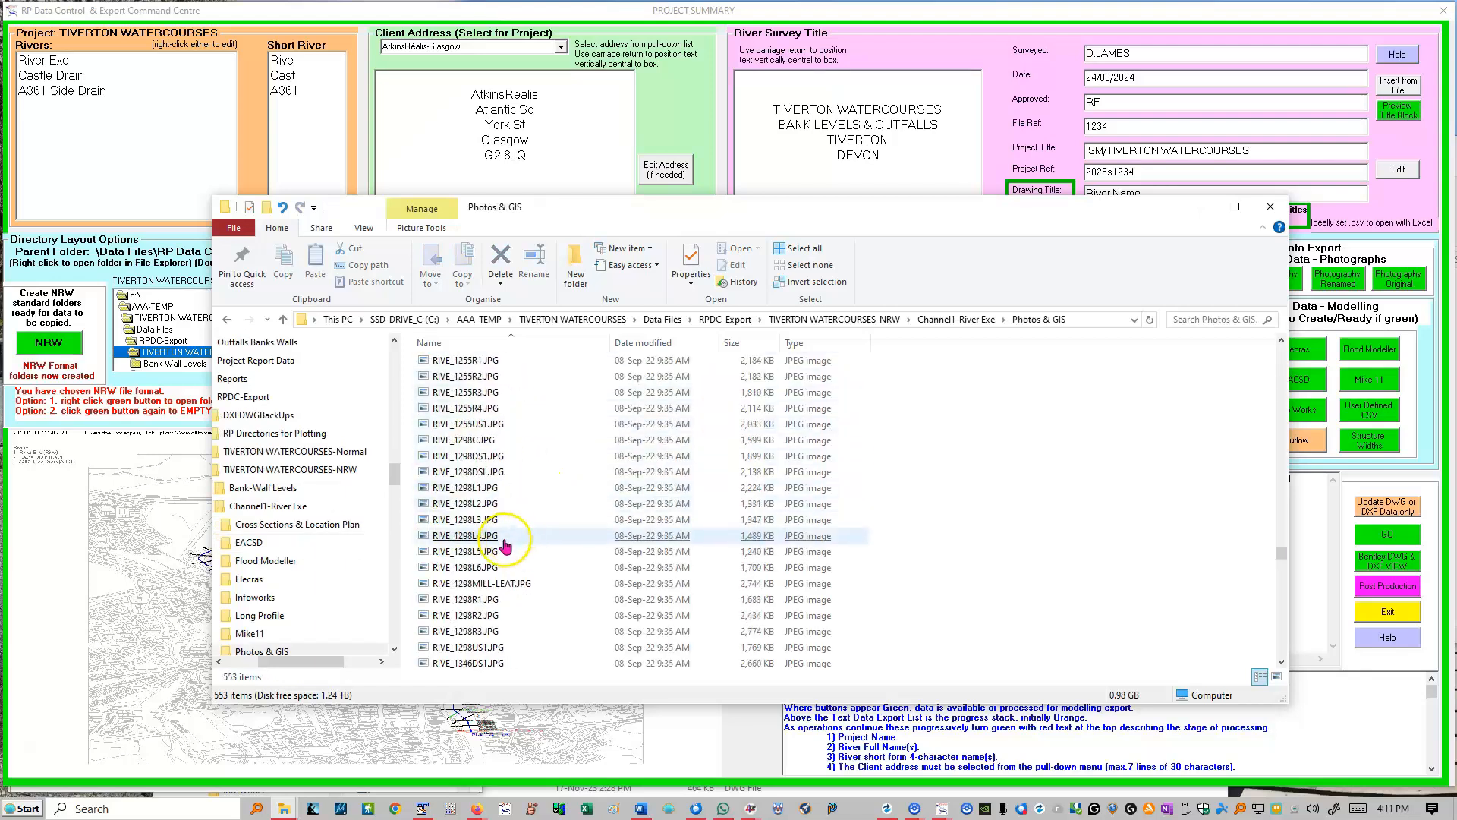
scroll(507, 536, down, 20)
scroll(495, 551, up, 10)
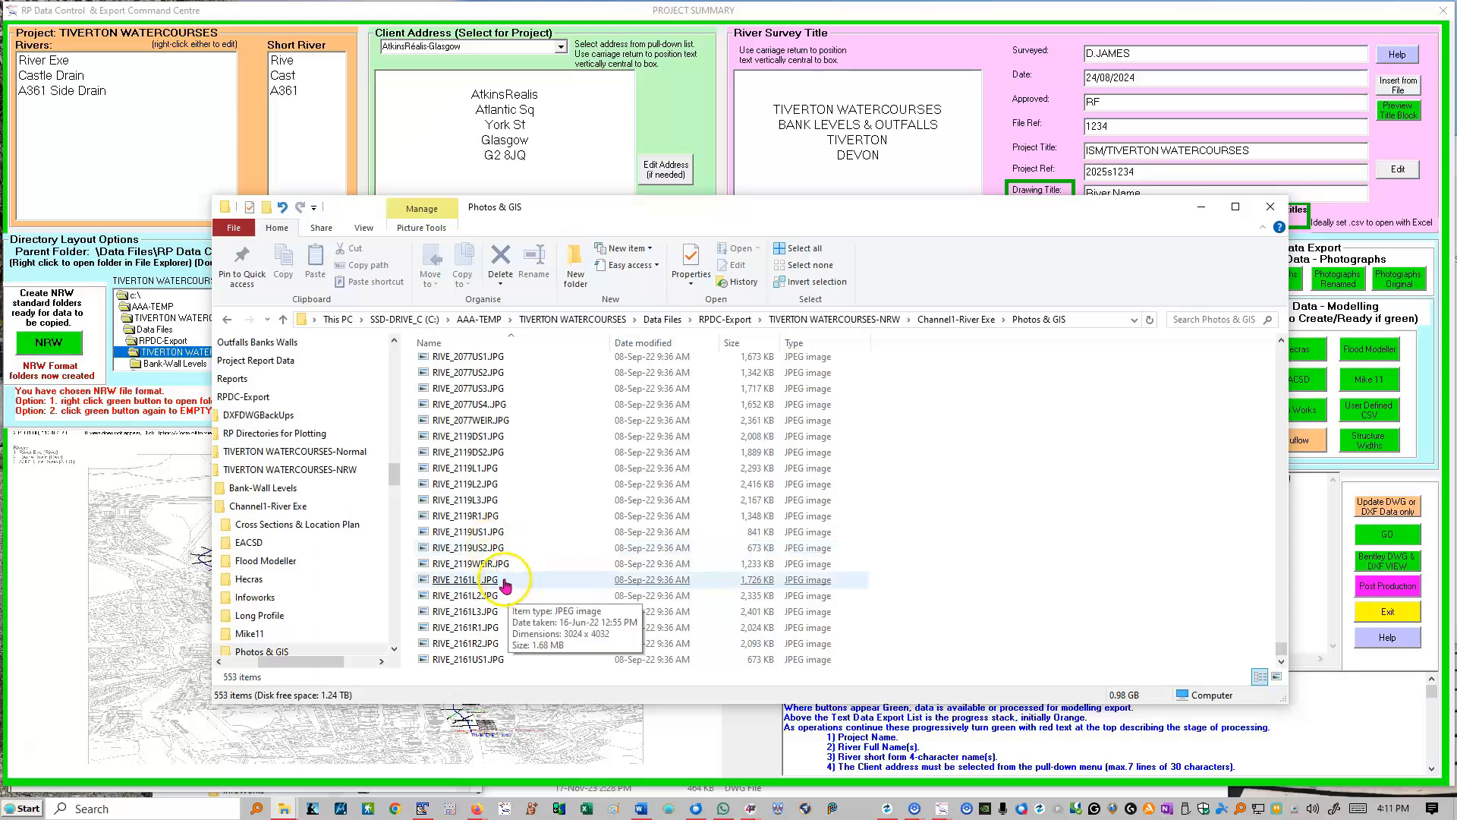
click(228, 318)
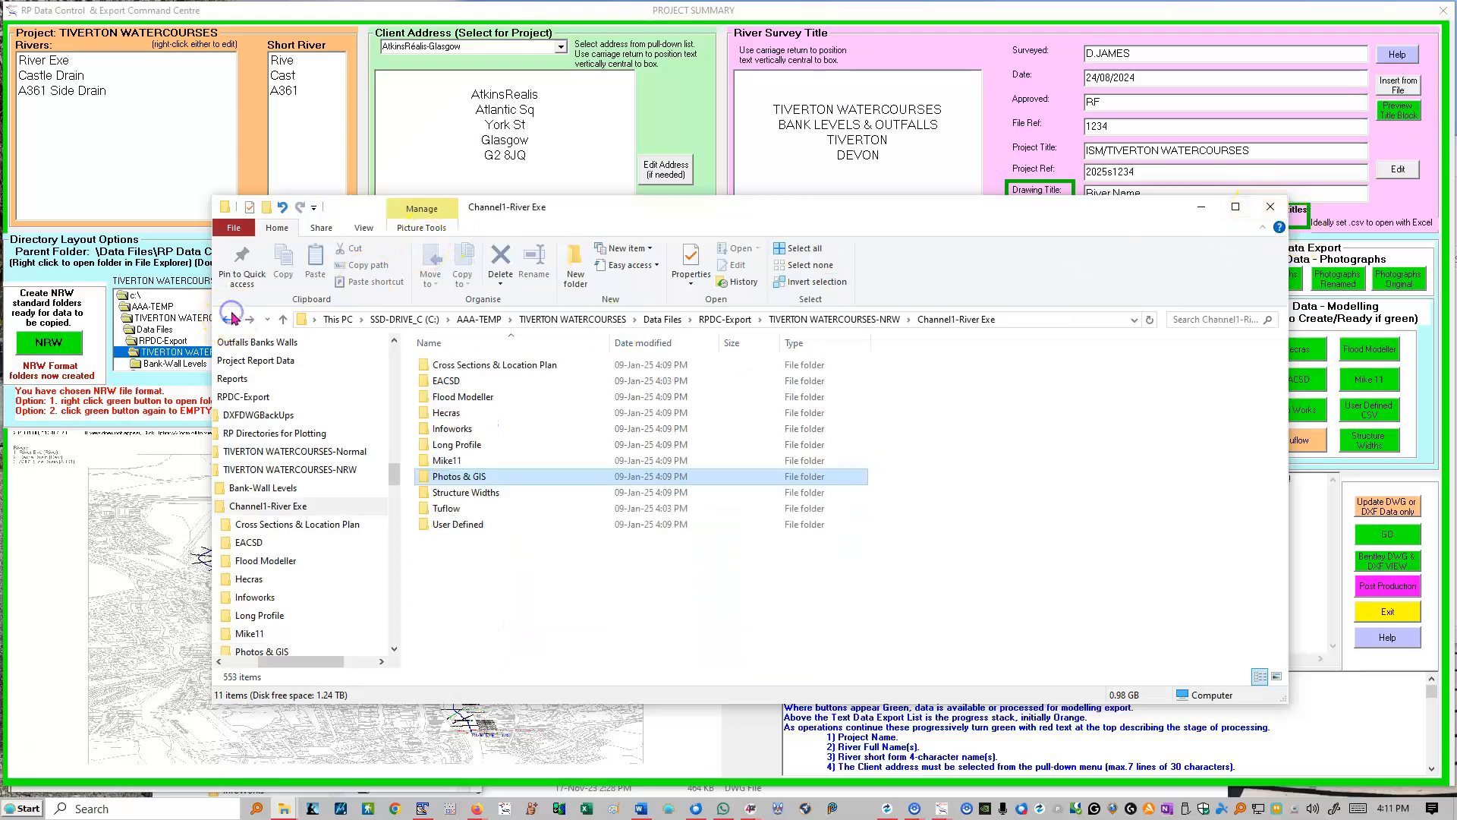
Step: Go into the Cross Sections & Location Plan folder of Channel1-River Exe and open TIVERTON WATERCOURSES_River Exe-X.dwg in MicroStation
click(474, 366)
double_click(475, 365)
click(474, 366)
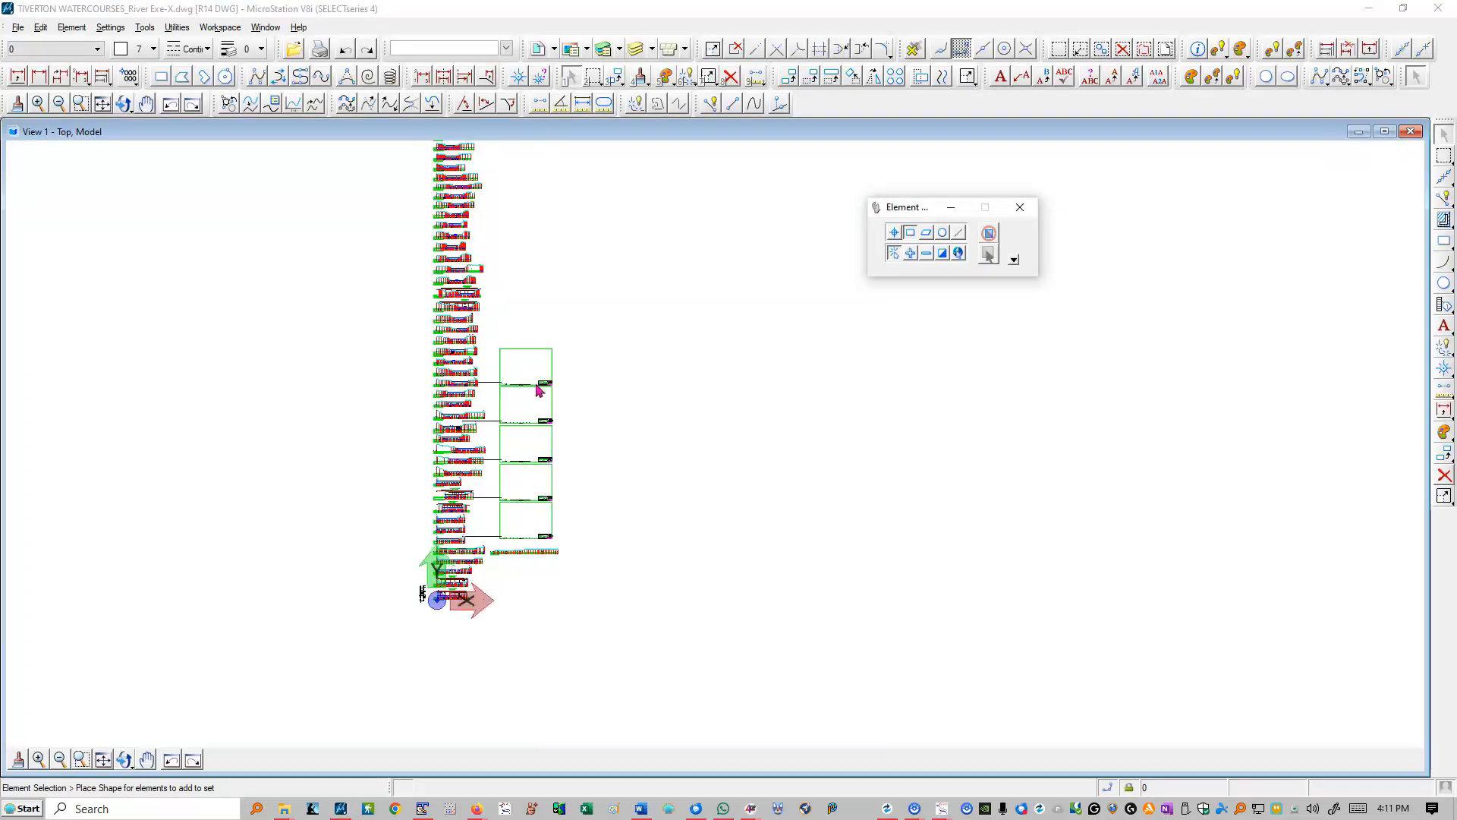
Step: Bring up the drawing's reference attachments and highlight Rivers Cross Sections.dwg and T1-5-Text Plot.dwg in turn
click(627, 82)
click(545, 50)
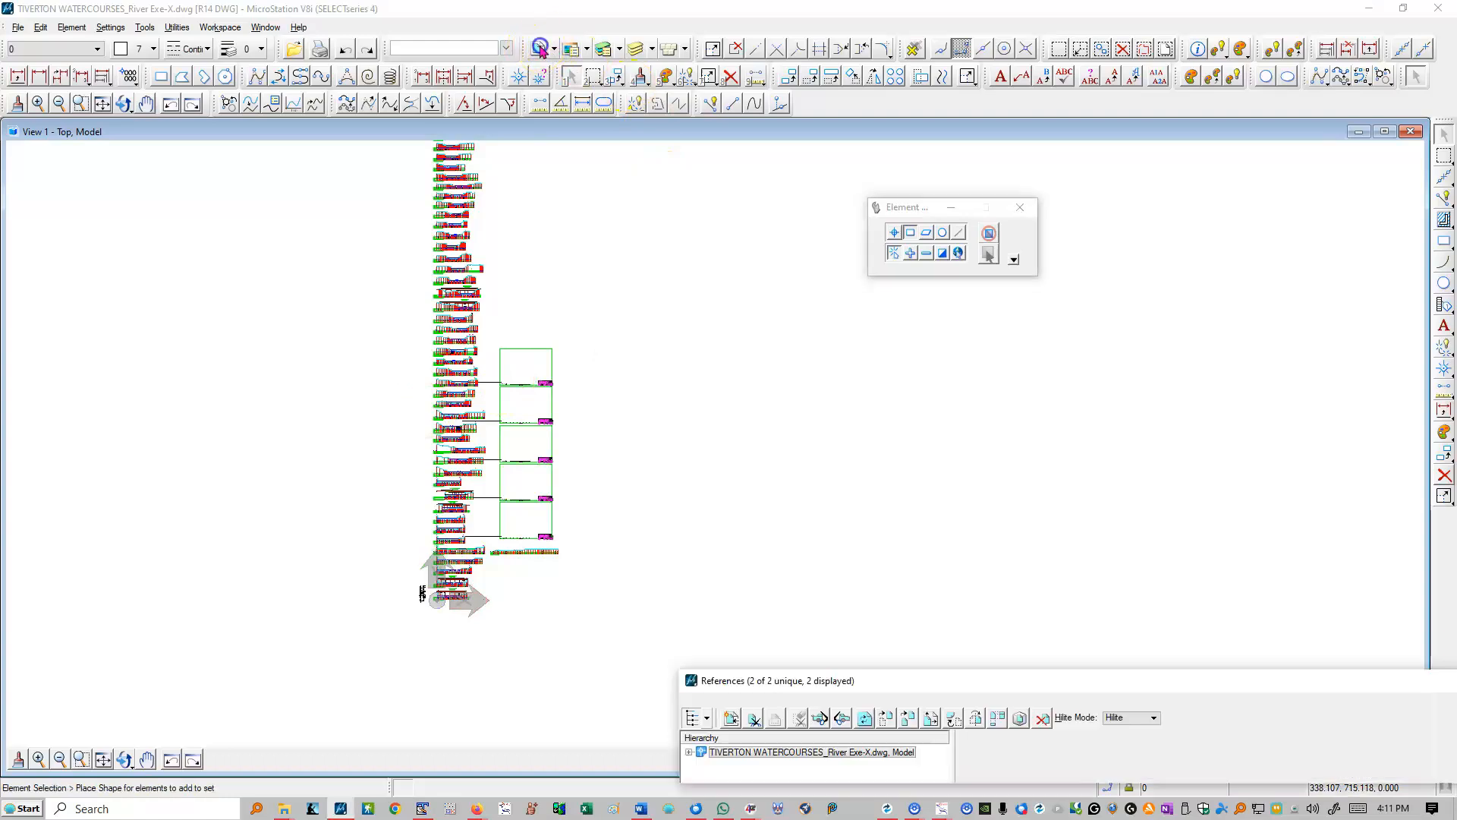
drag(789, 673, 801, 383)
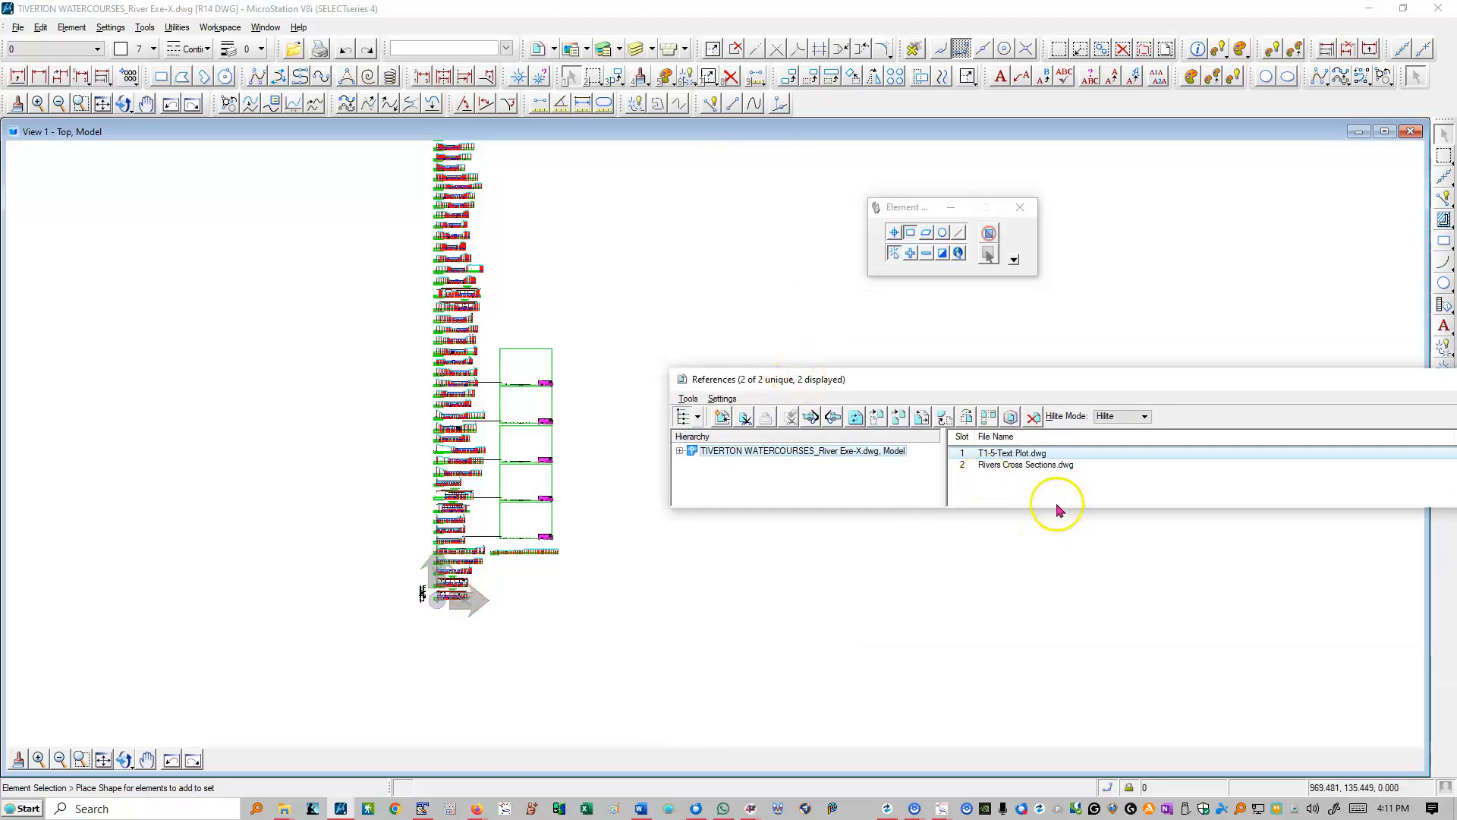
click(989, 472)
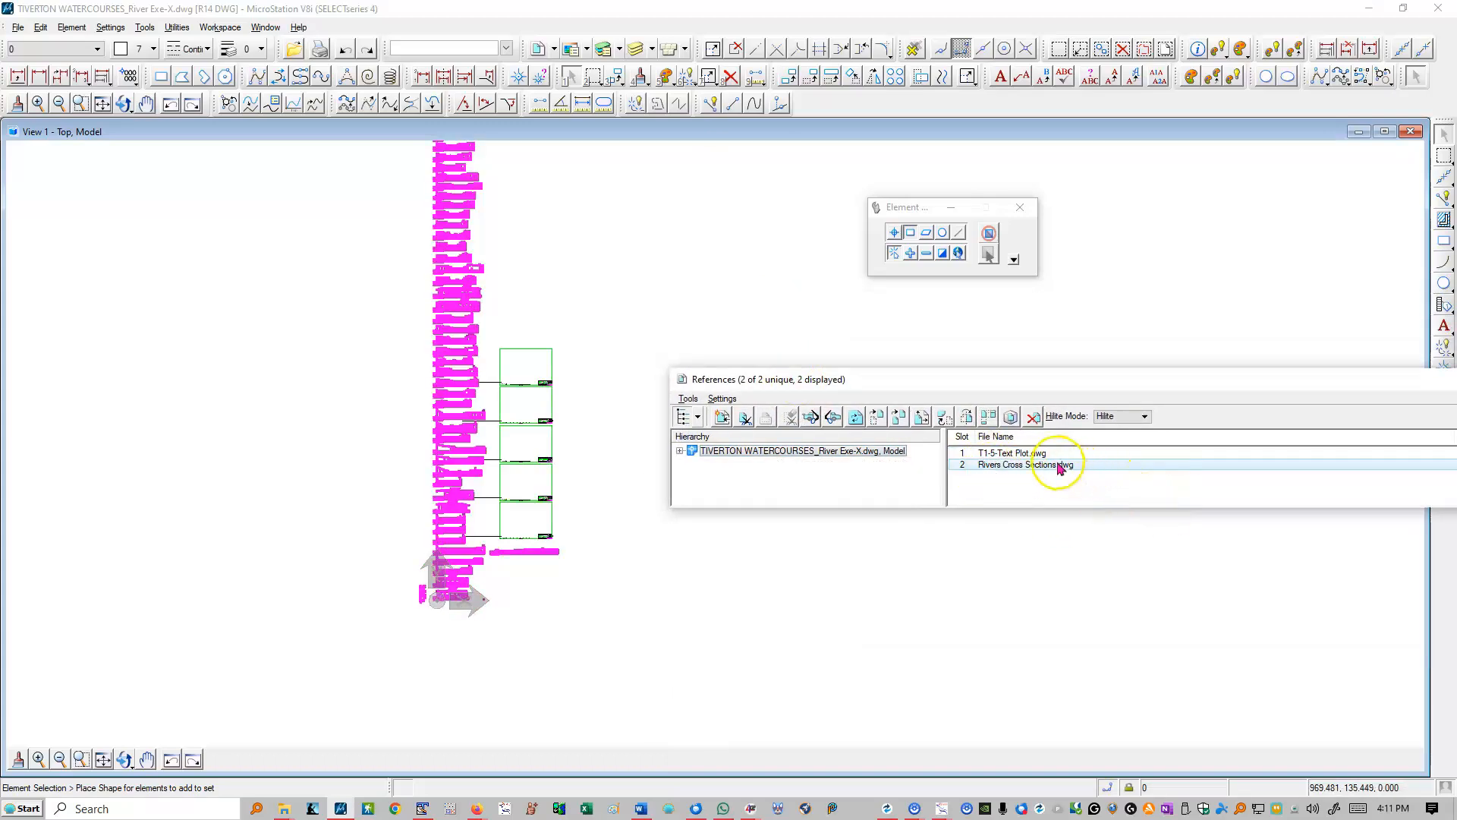
click(1026, 453)
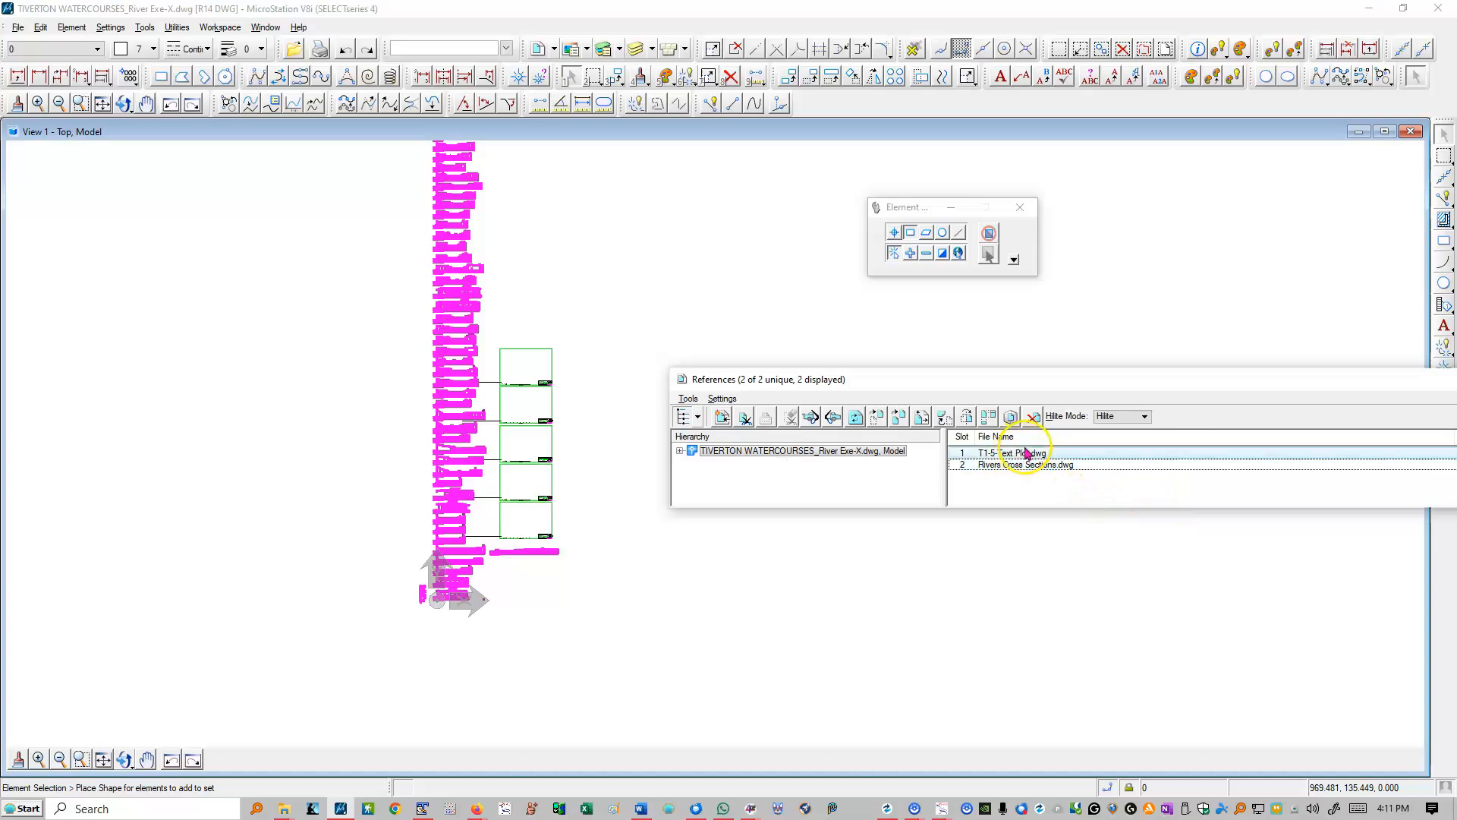
Step: Examine the referenced title block text and drawing numbers on the River Exe plot sheets, from the first sheet to the last
scroll(513, 540, up, 5)
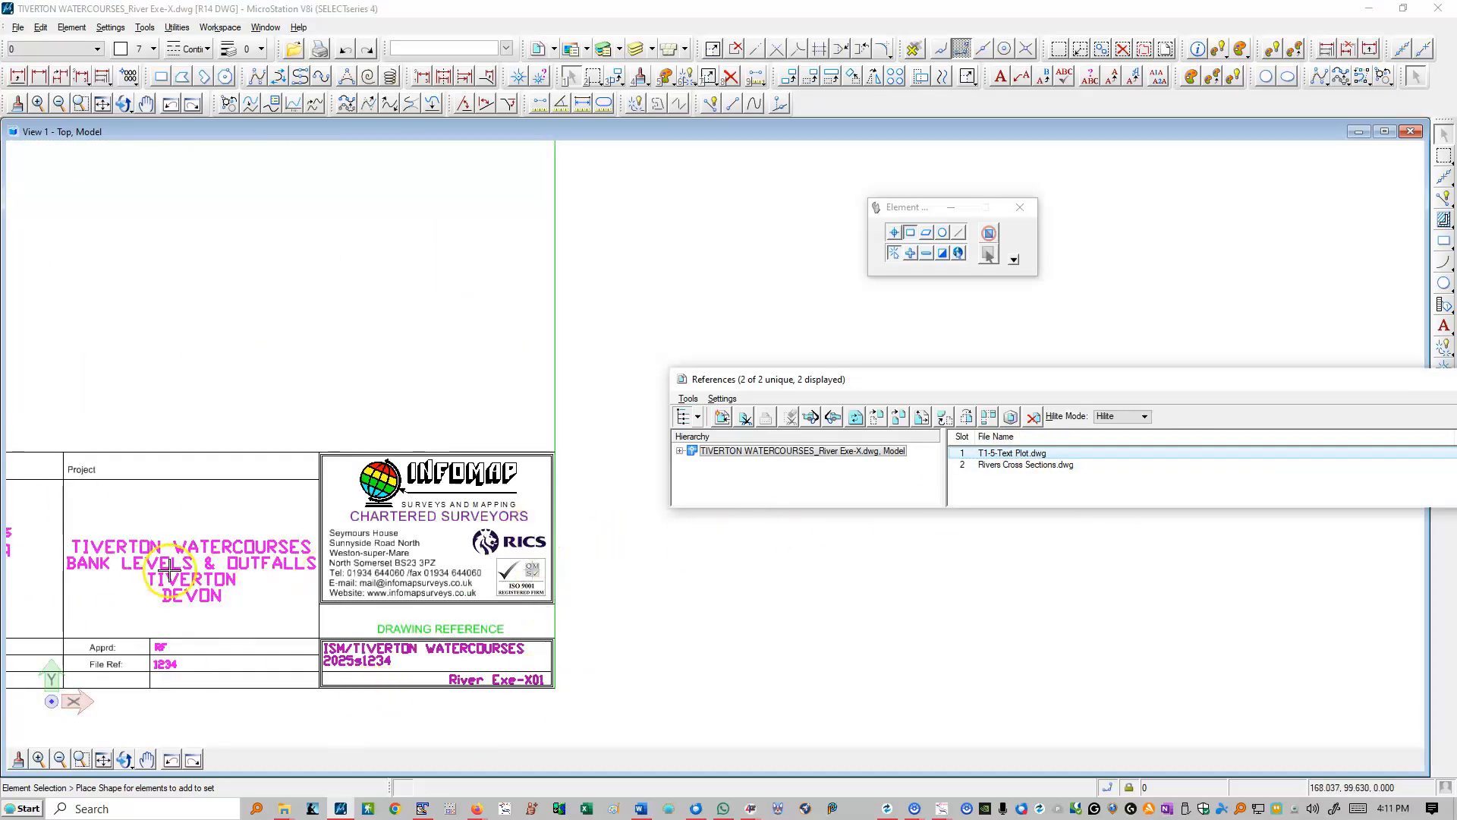
scroll(521, 709, up, 3)
scroll(504, 699, down, 8)
scroll(451, 652, up, 8)
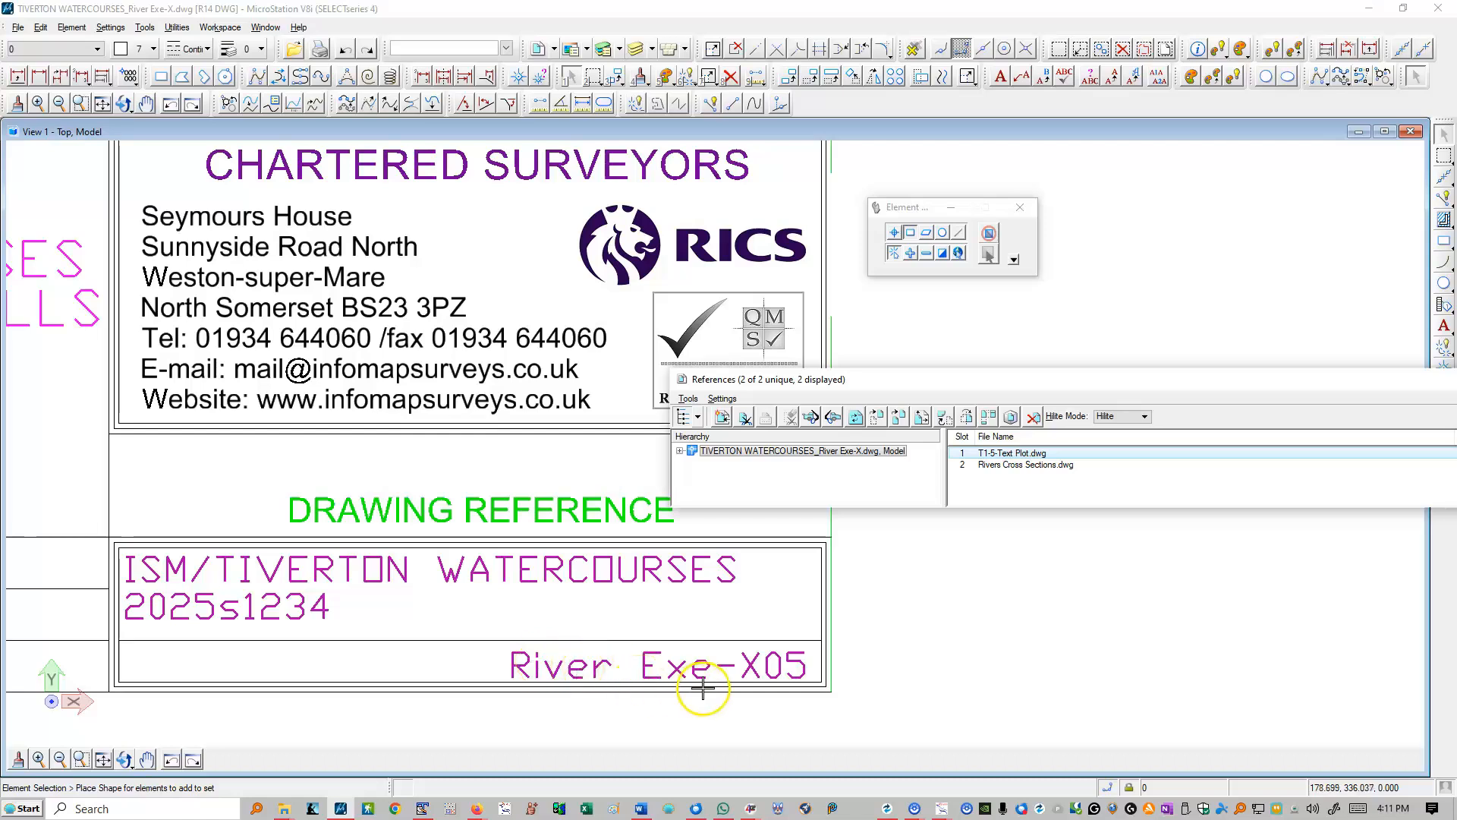
scroll(616, 598, down, 8)
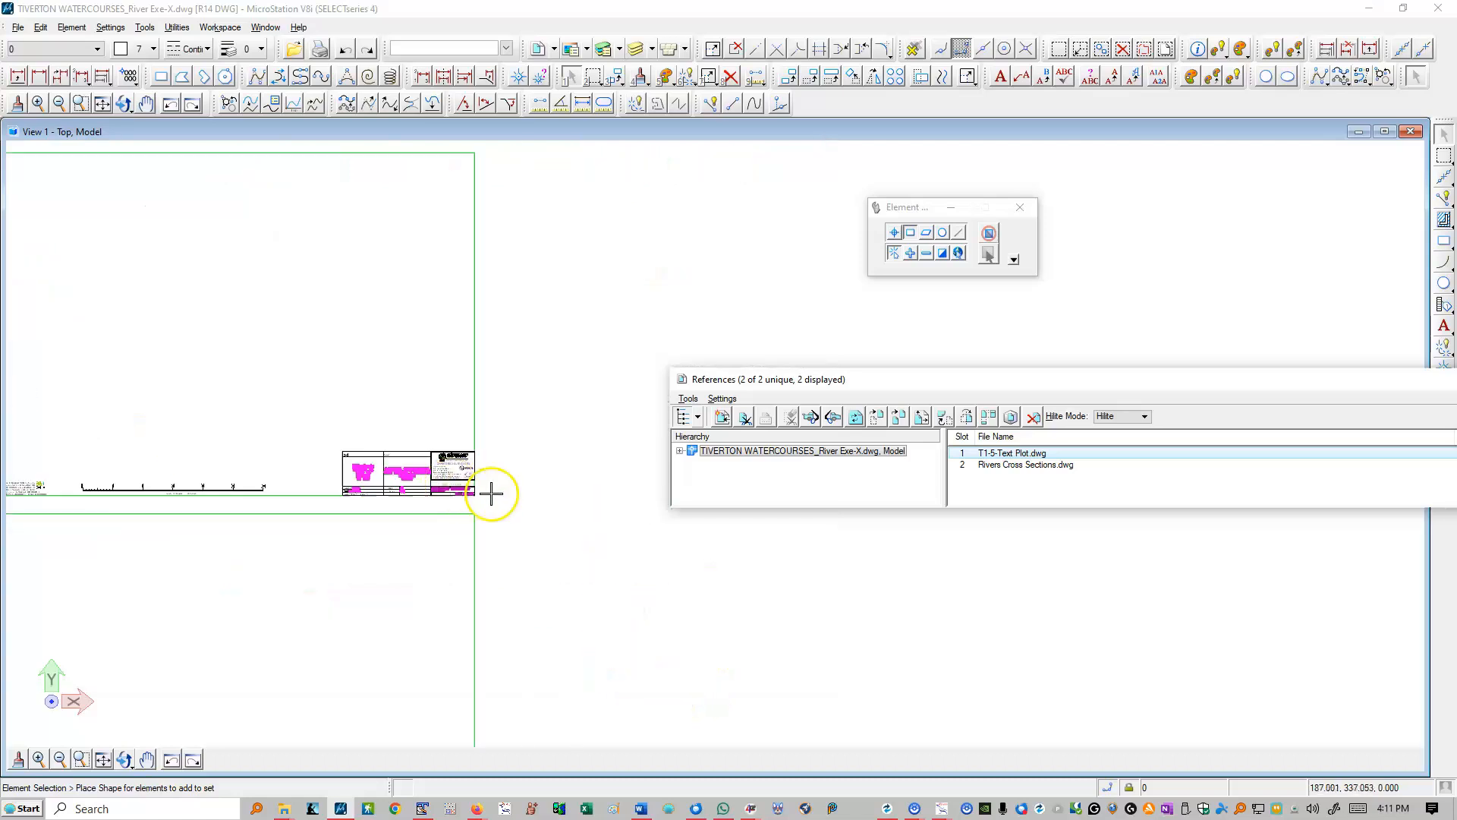
scroll(575, 498, down, 3)
scroll(573, 329, up, 1)
scroll(586, 387, up, 2)
scroll(585, 387, down, 3)
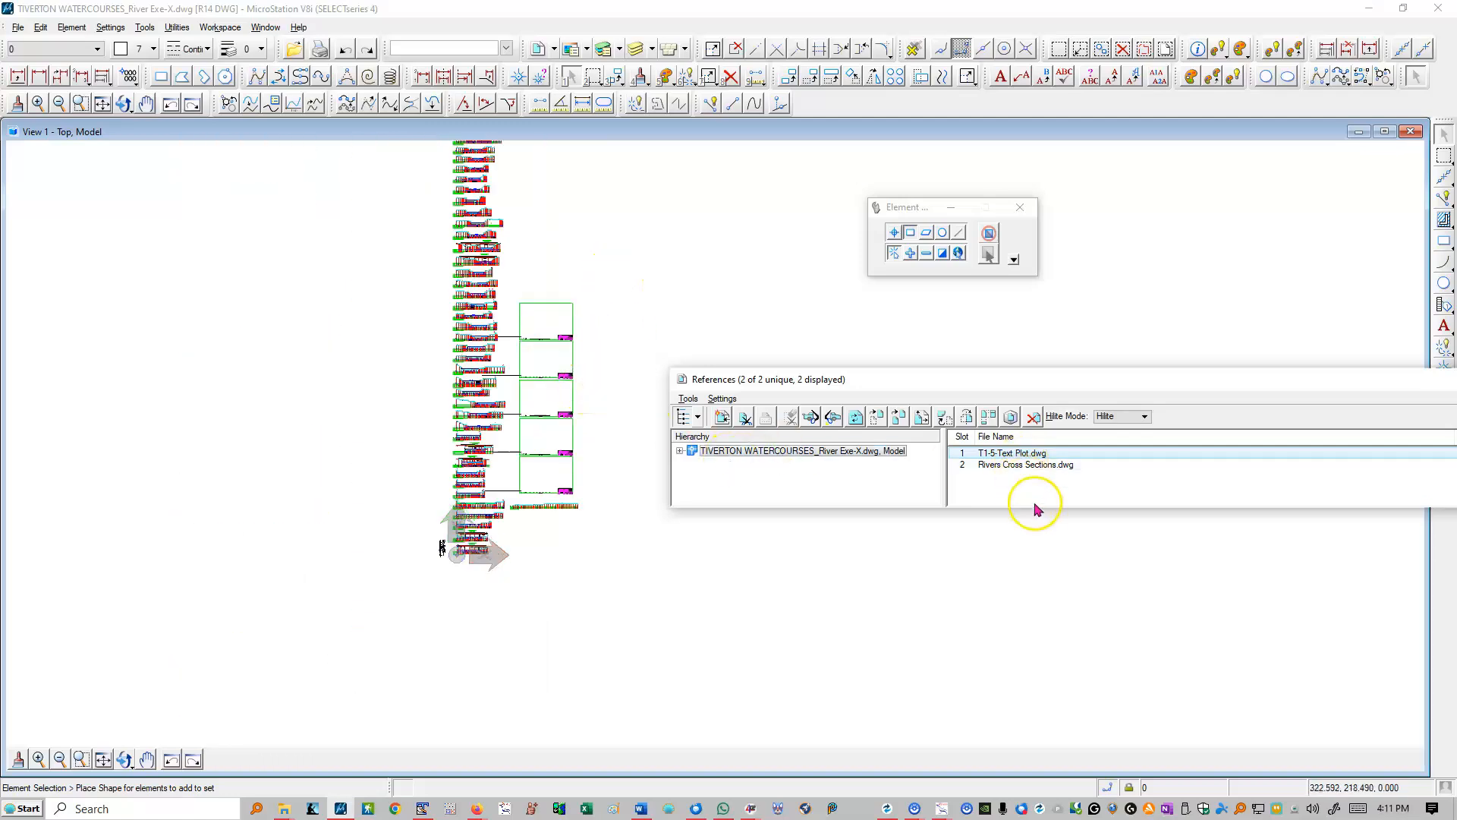
Step: Merge the T1-5-Text Plot.dwg and Rivers Cross Sections.dwg references into the master drawing and check the first sheet's title block
shift+click(1033, 467)
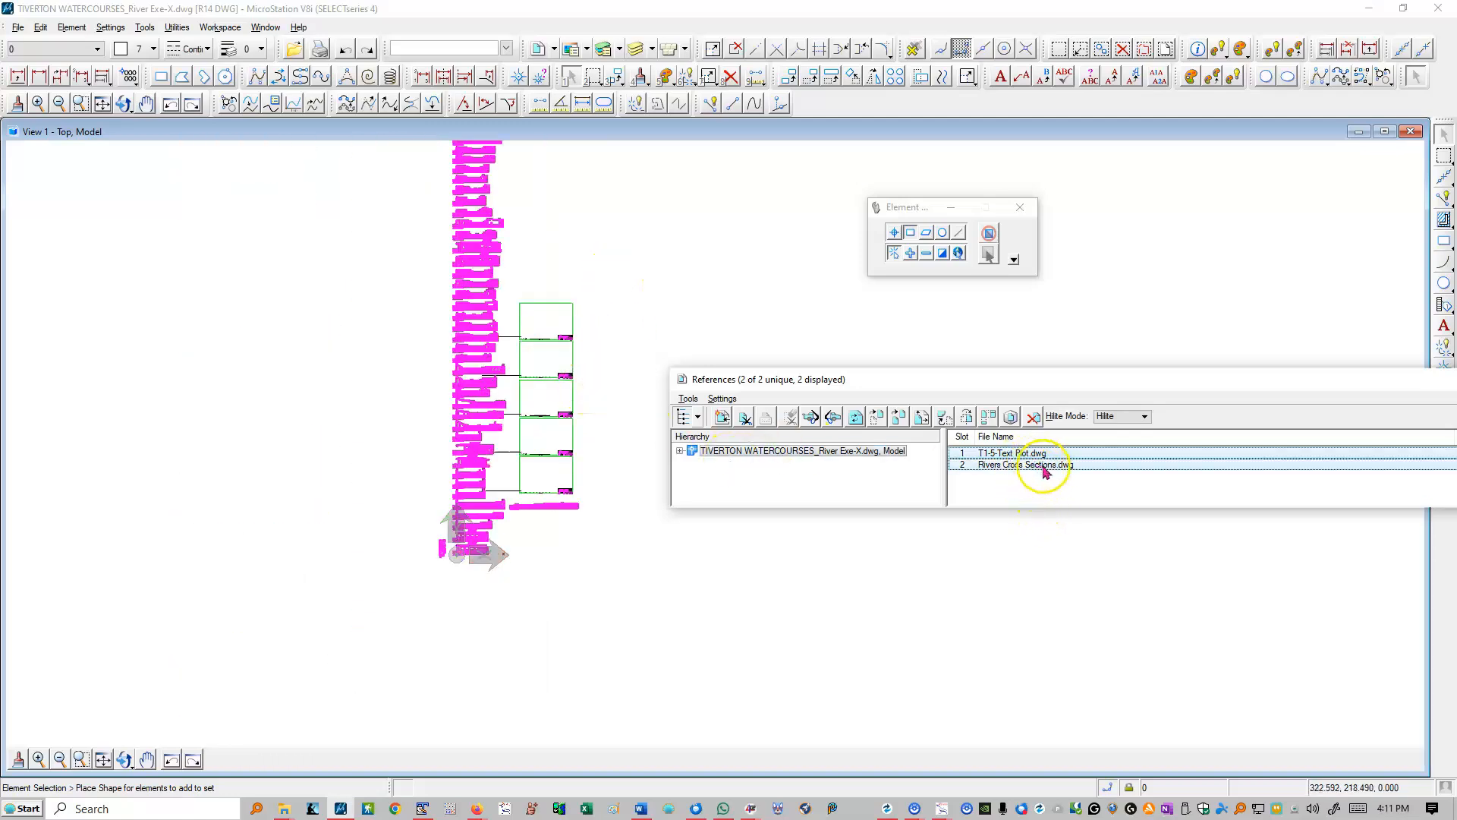
click(689, 399)
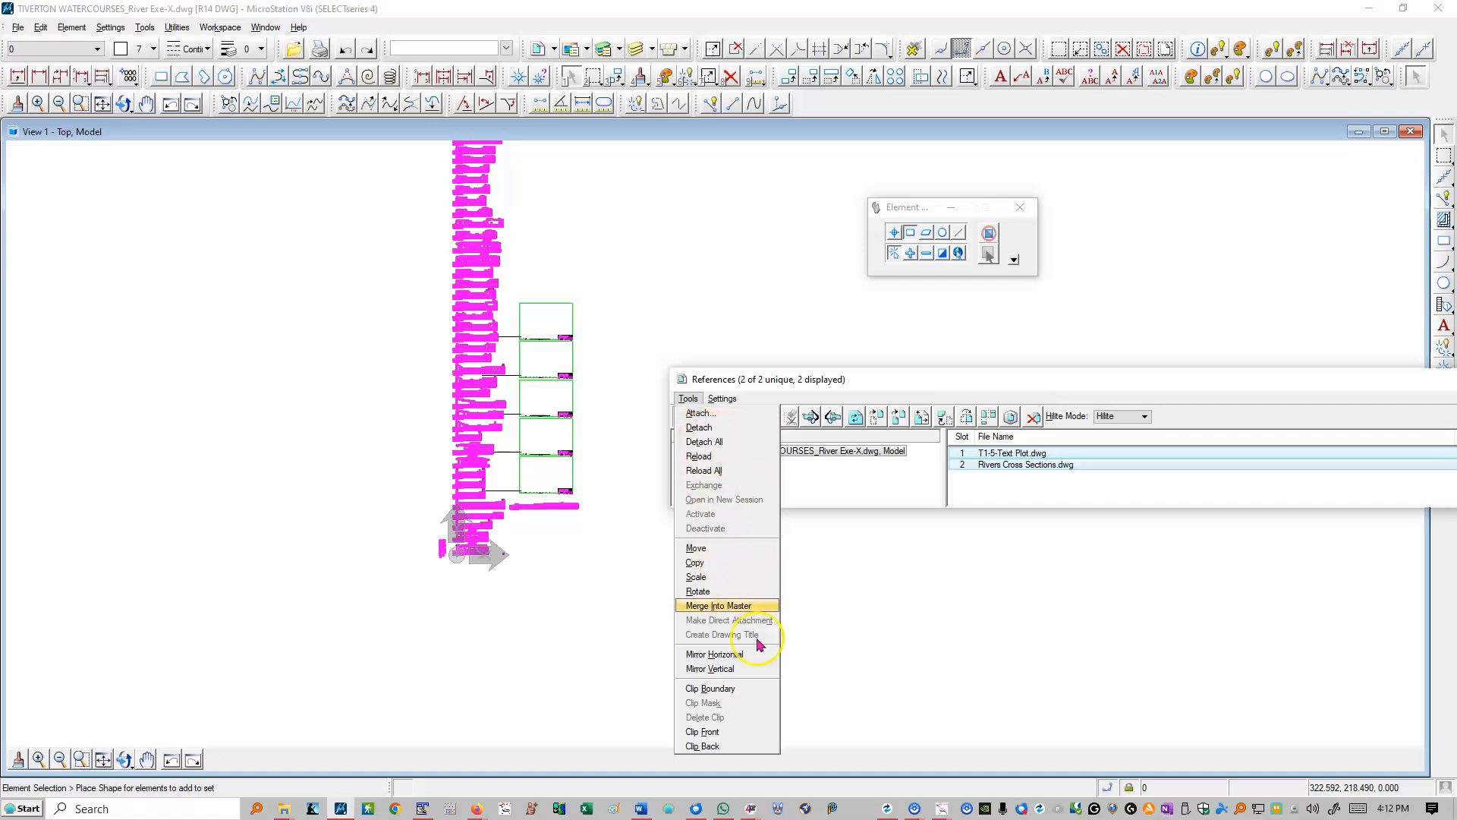
click(720, 606)
click(652, 637)
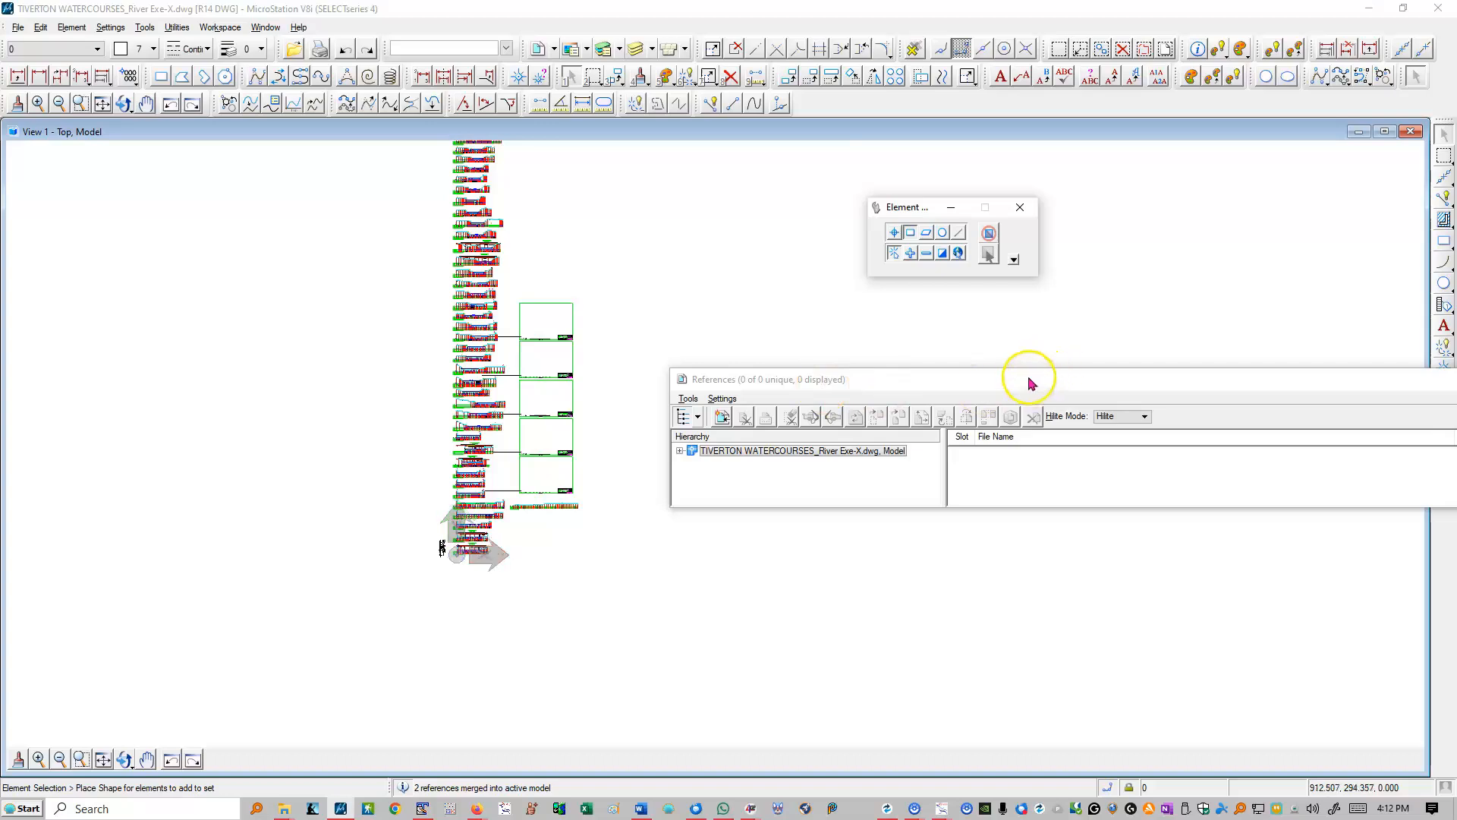
drag(1031, 381, 709, 555)
click(1341, 556)
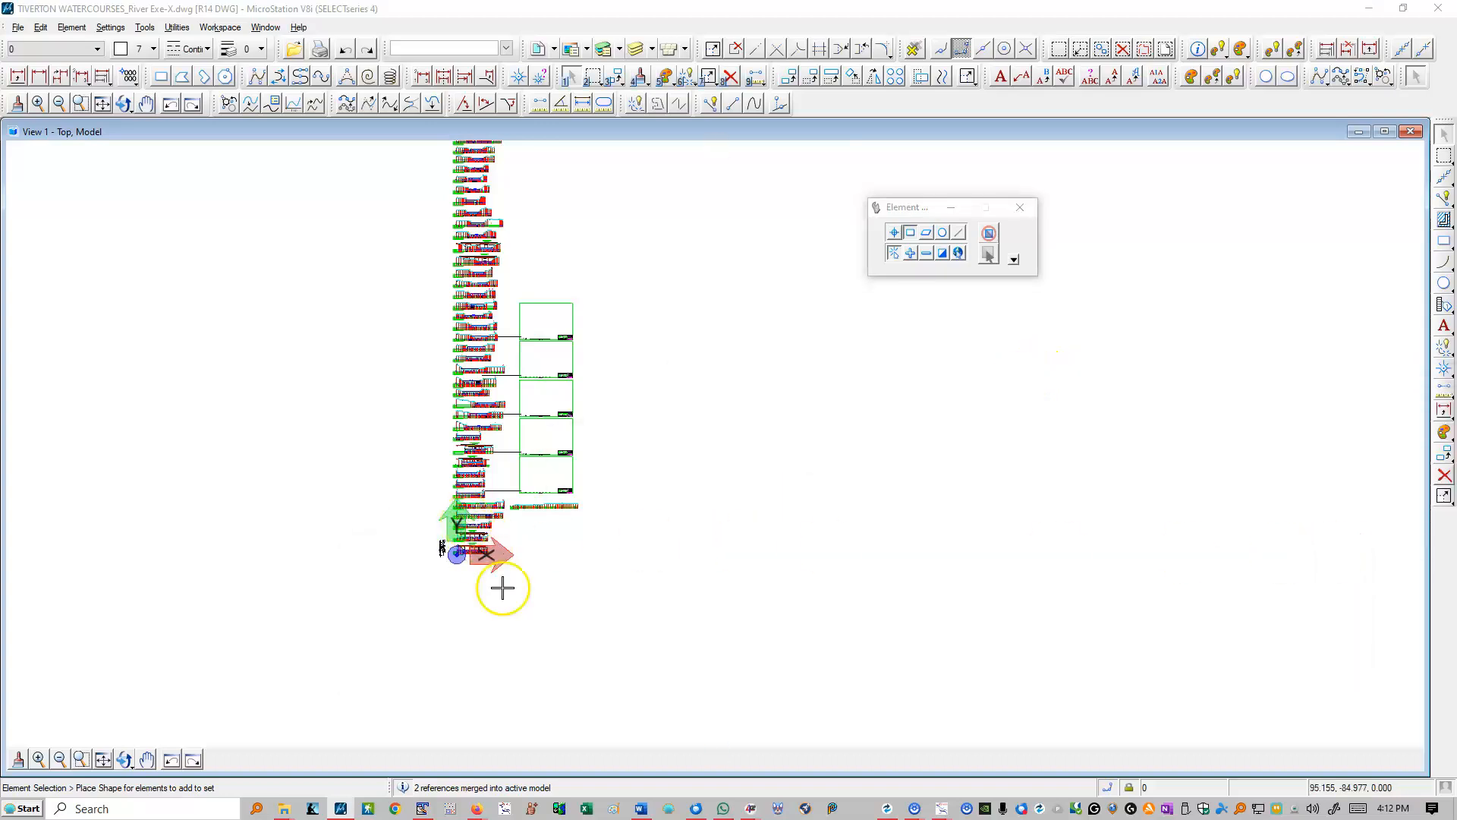
scroll(569, 498, up, 3)
scroll(572, 468, up, 3)
scroll(771, 576, up, 2)
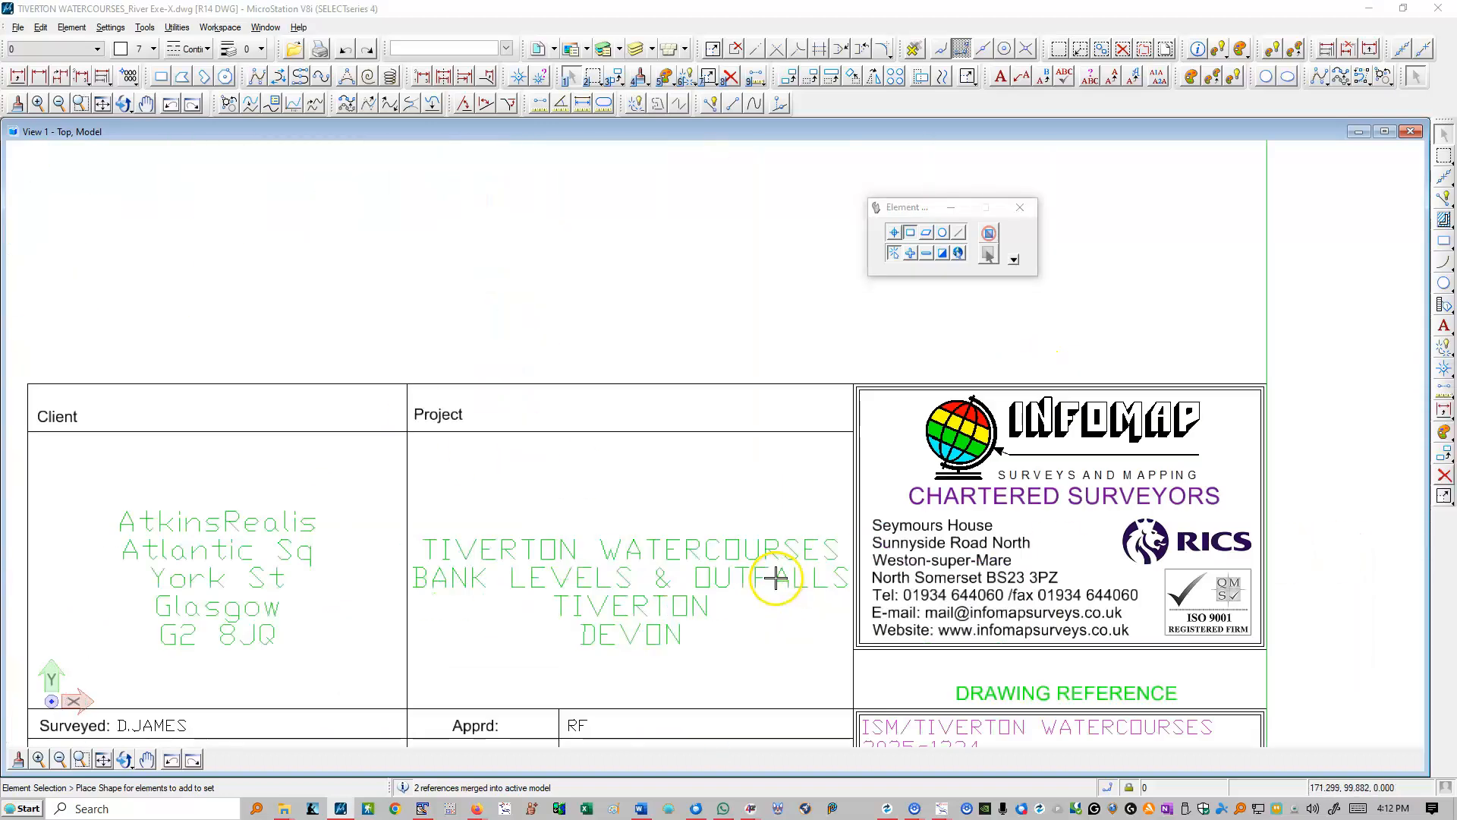
scroll(616, 412, down, 2)
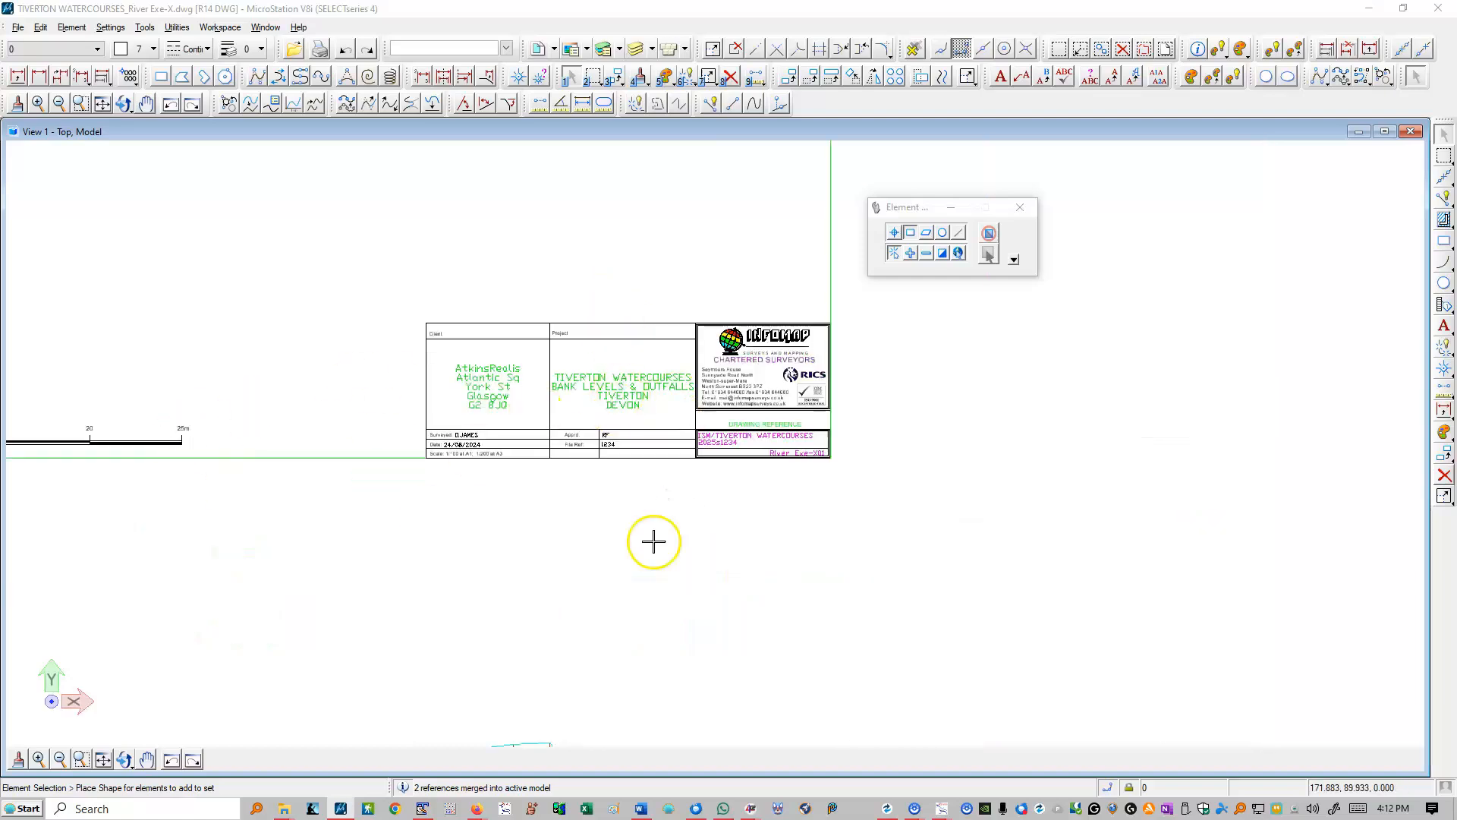
scroll(654, 541, down, 4)
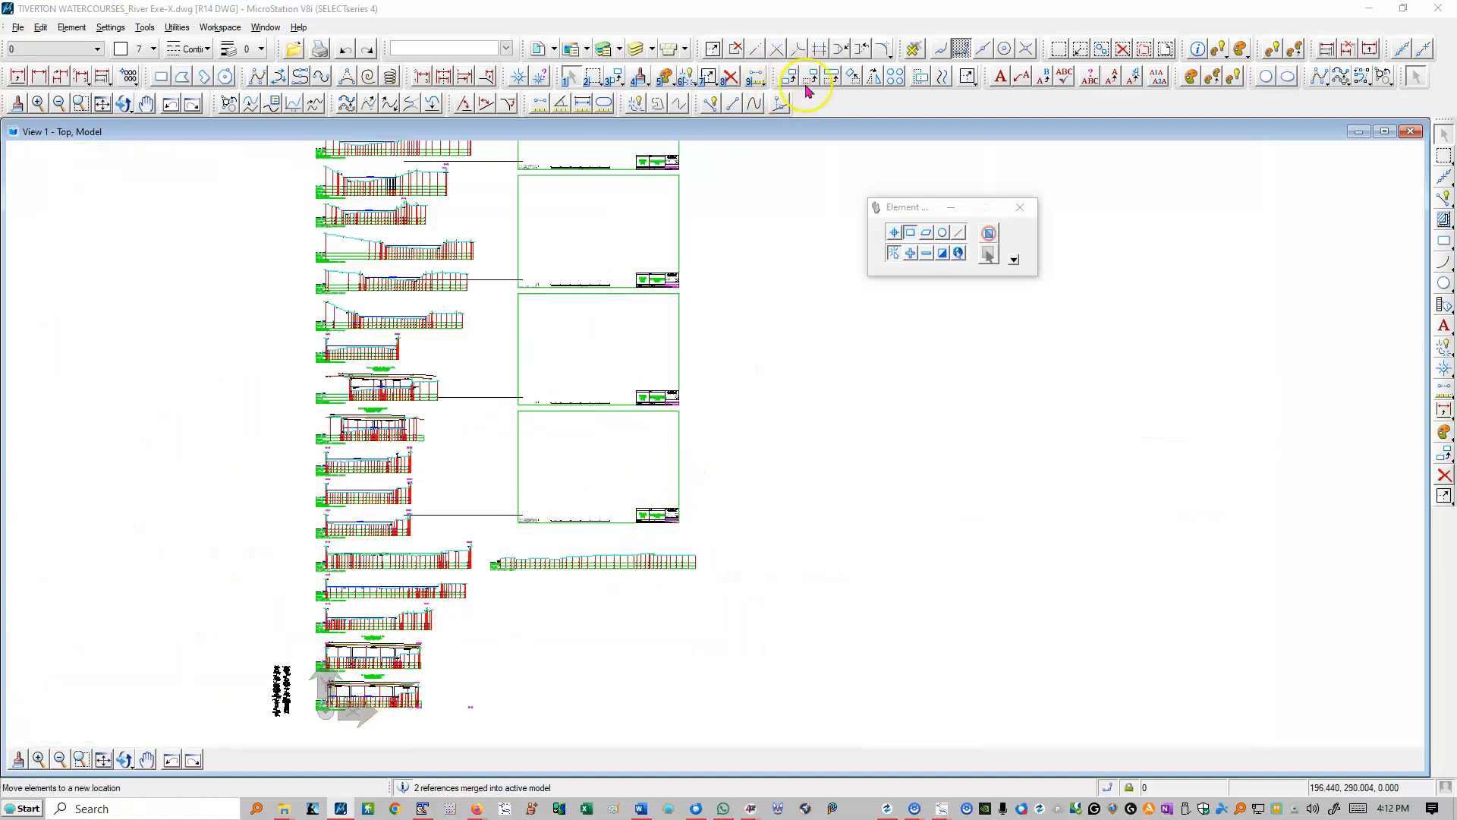
Step: Move the two lowest bridge cross sections from the section column into the lowest sheet frame and clear the selection
click(811, 77)
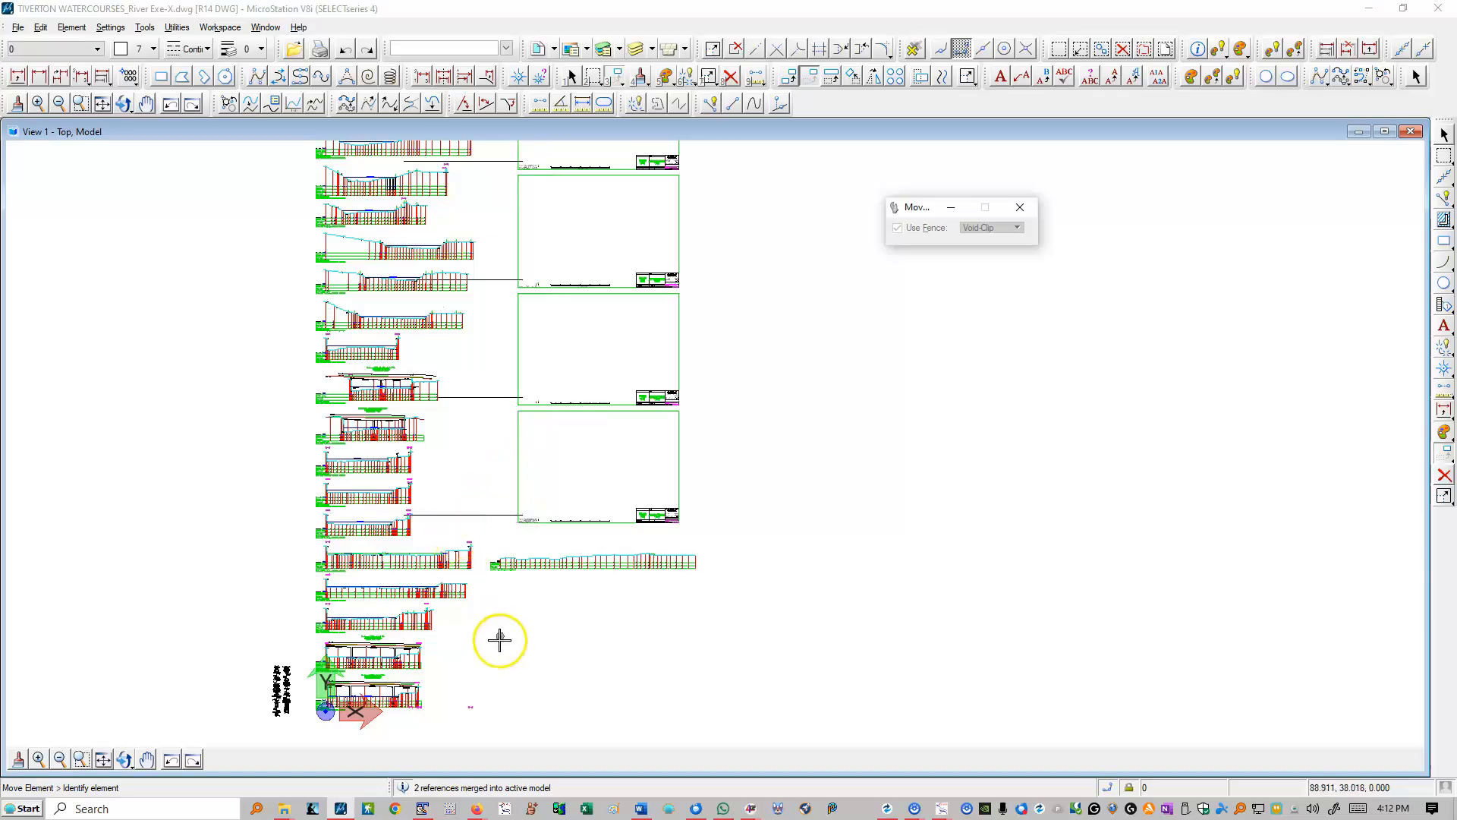
scroll(543, 289, down, 3)
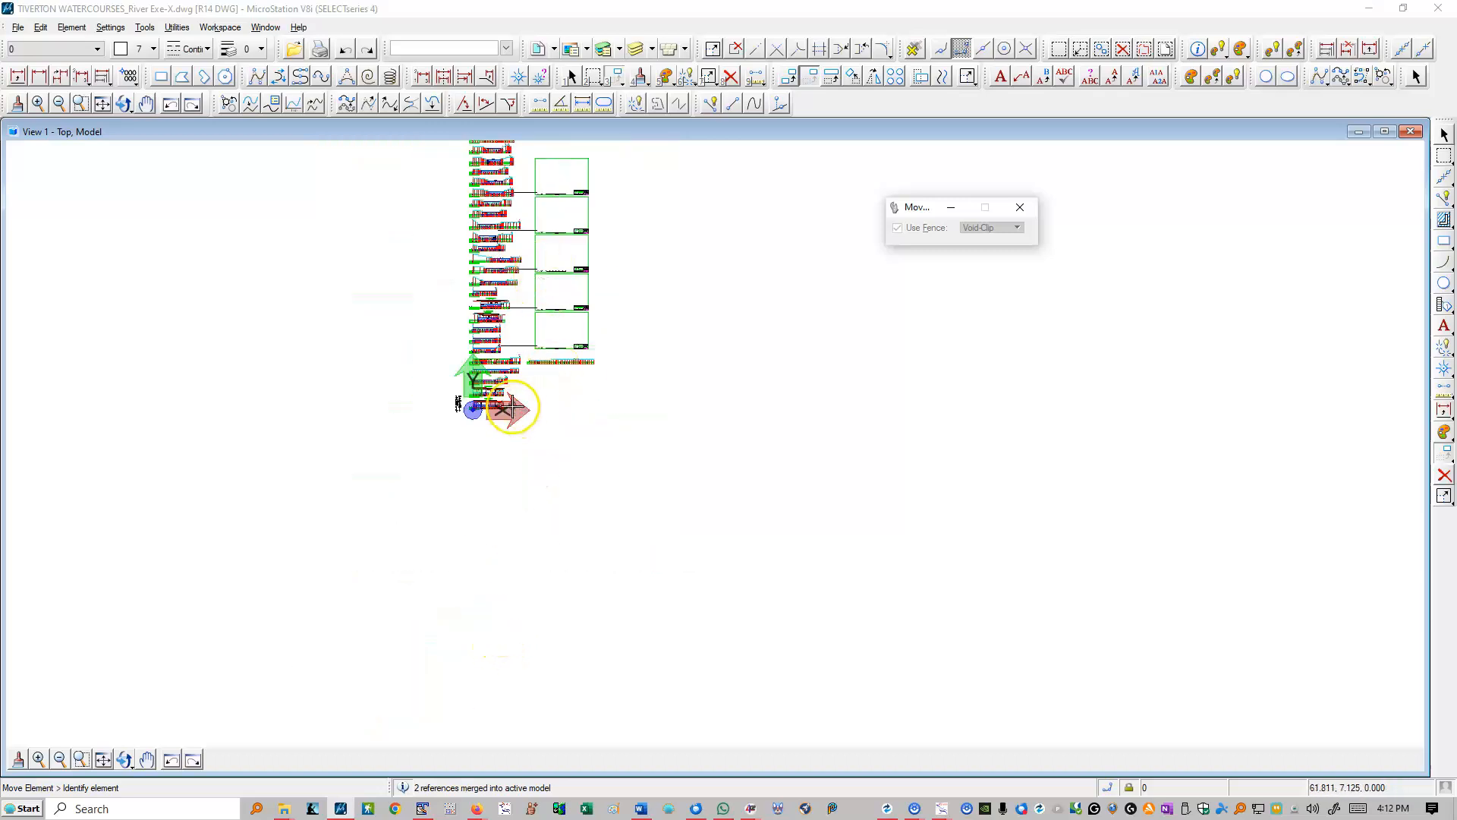
scroll(512, 407, up, 3)
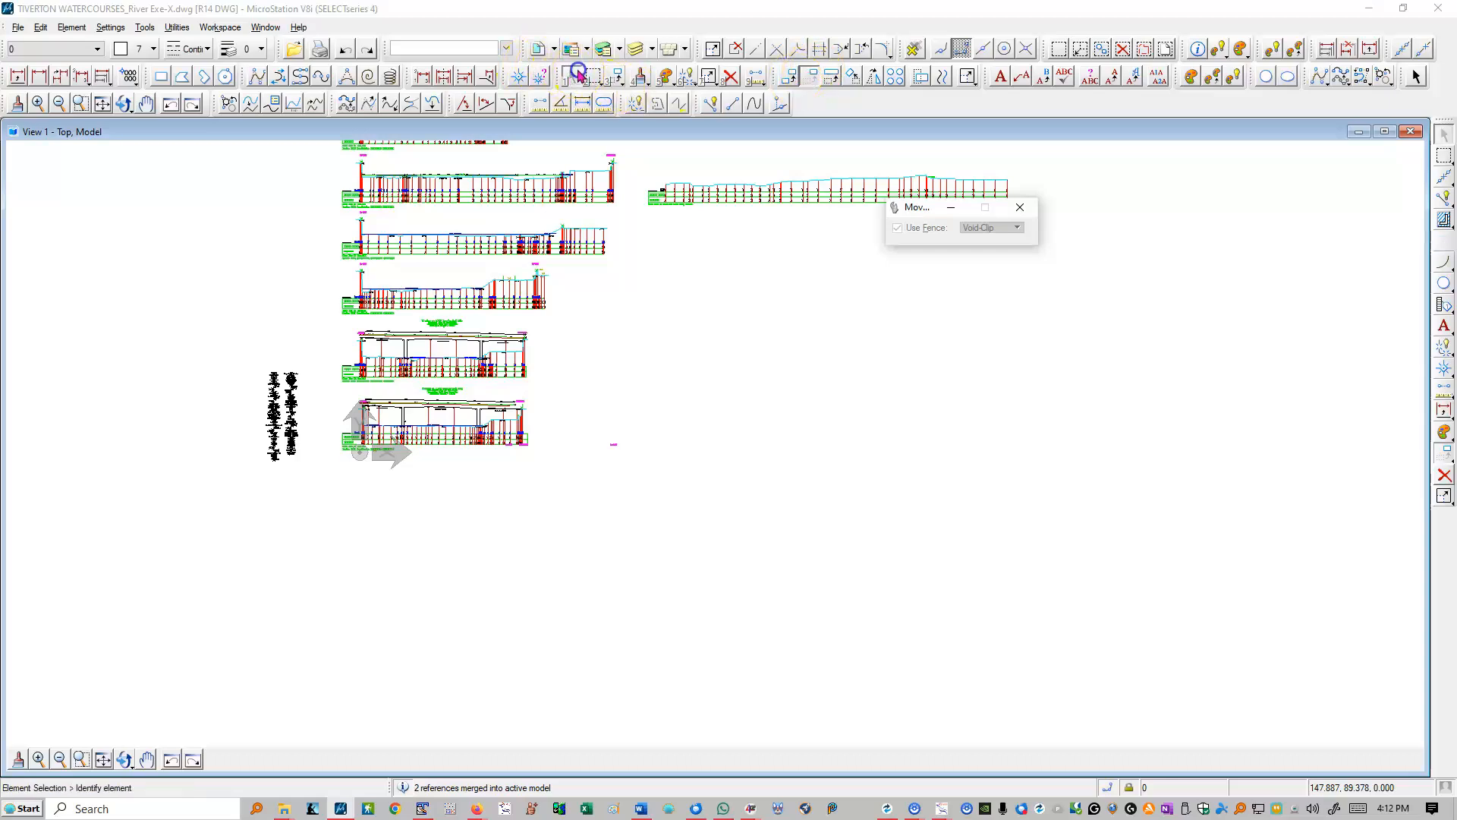
click(572, 75)
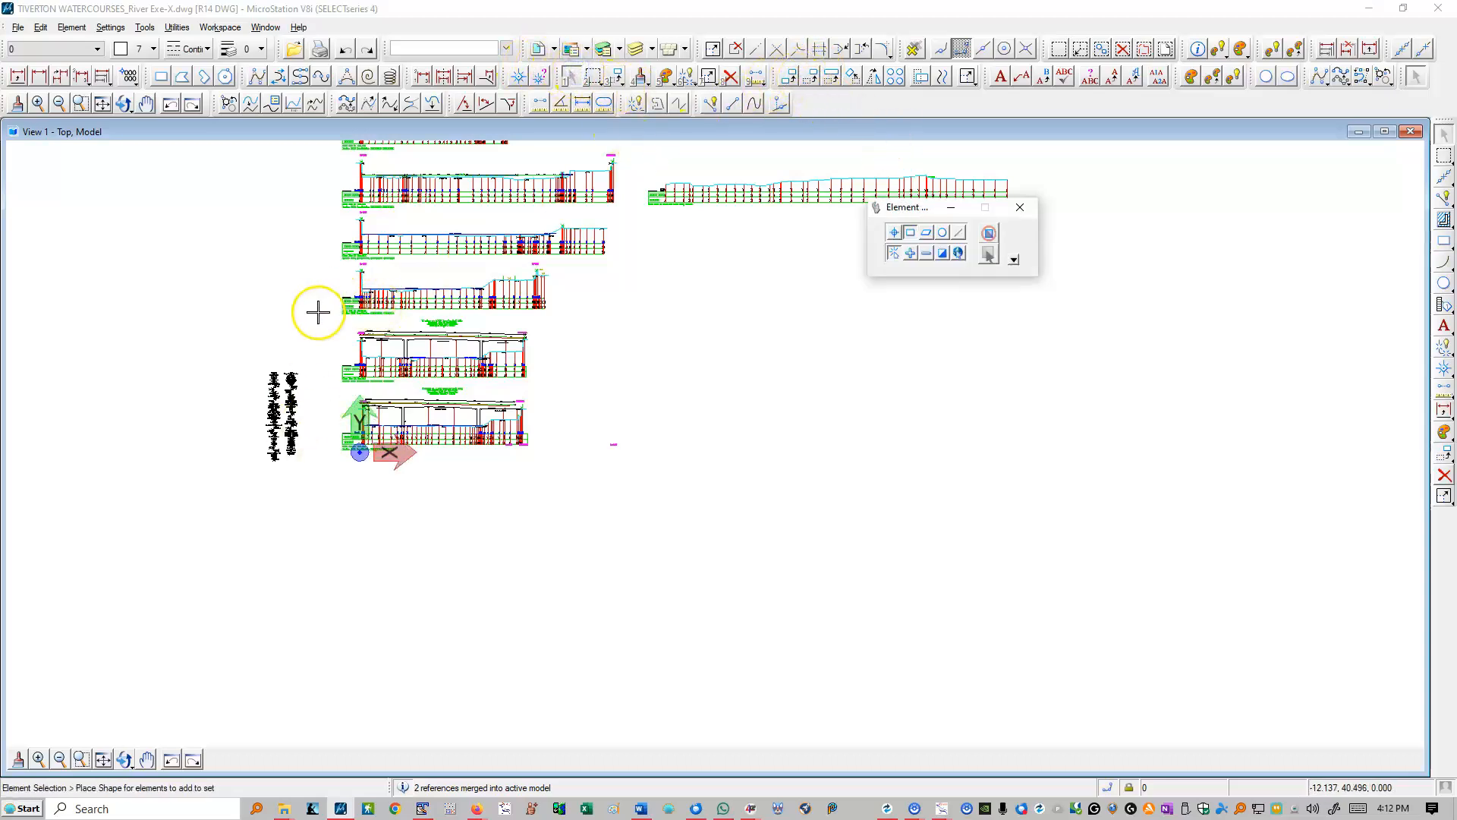
drag(315, 317, 589, 468)
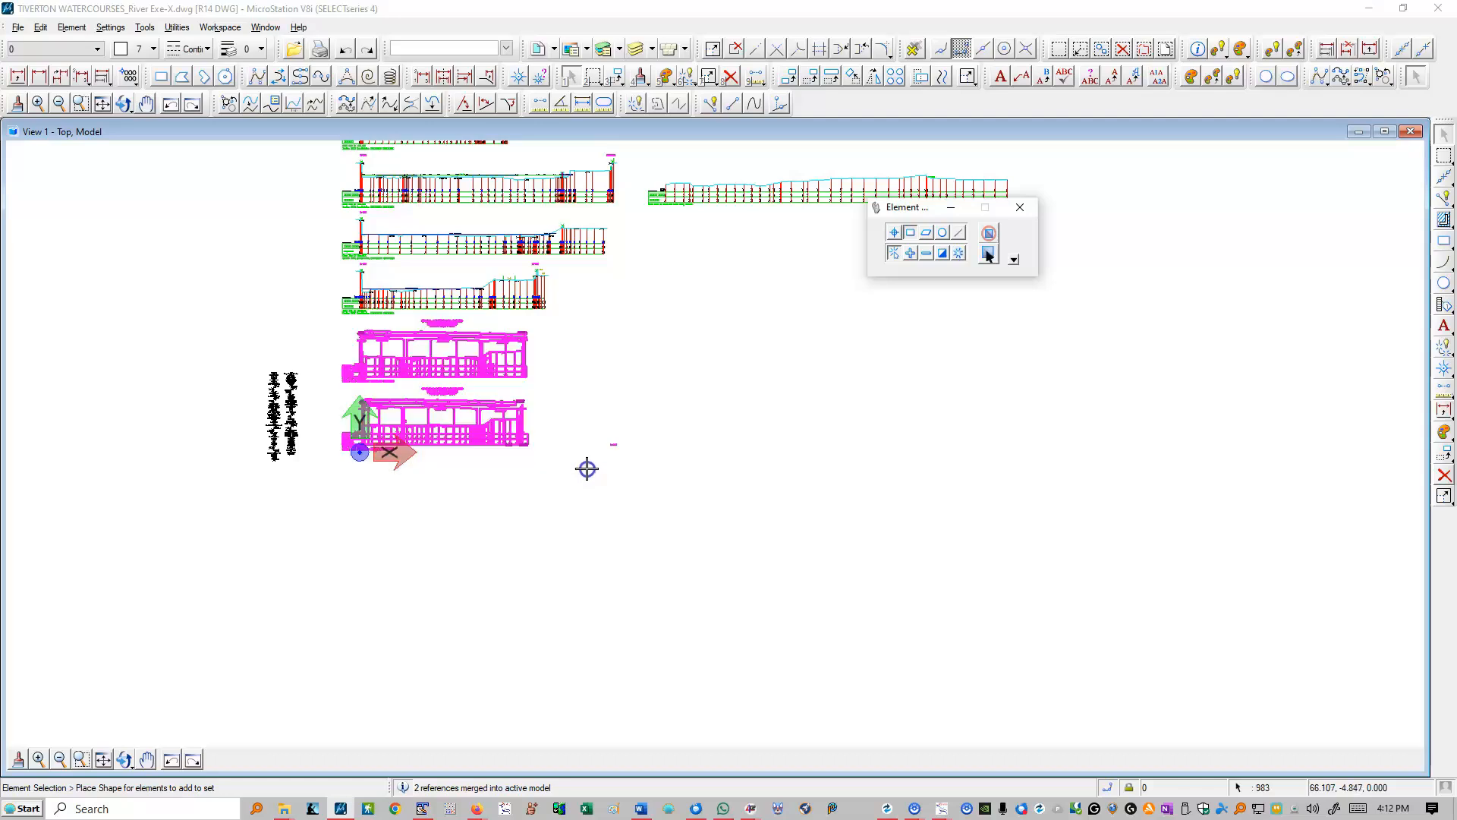
click(811, 77)
scroll(326, 456, up, 6)
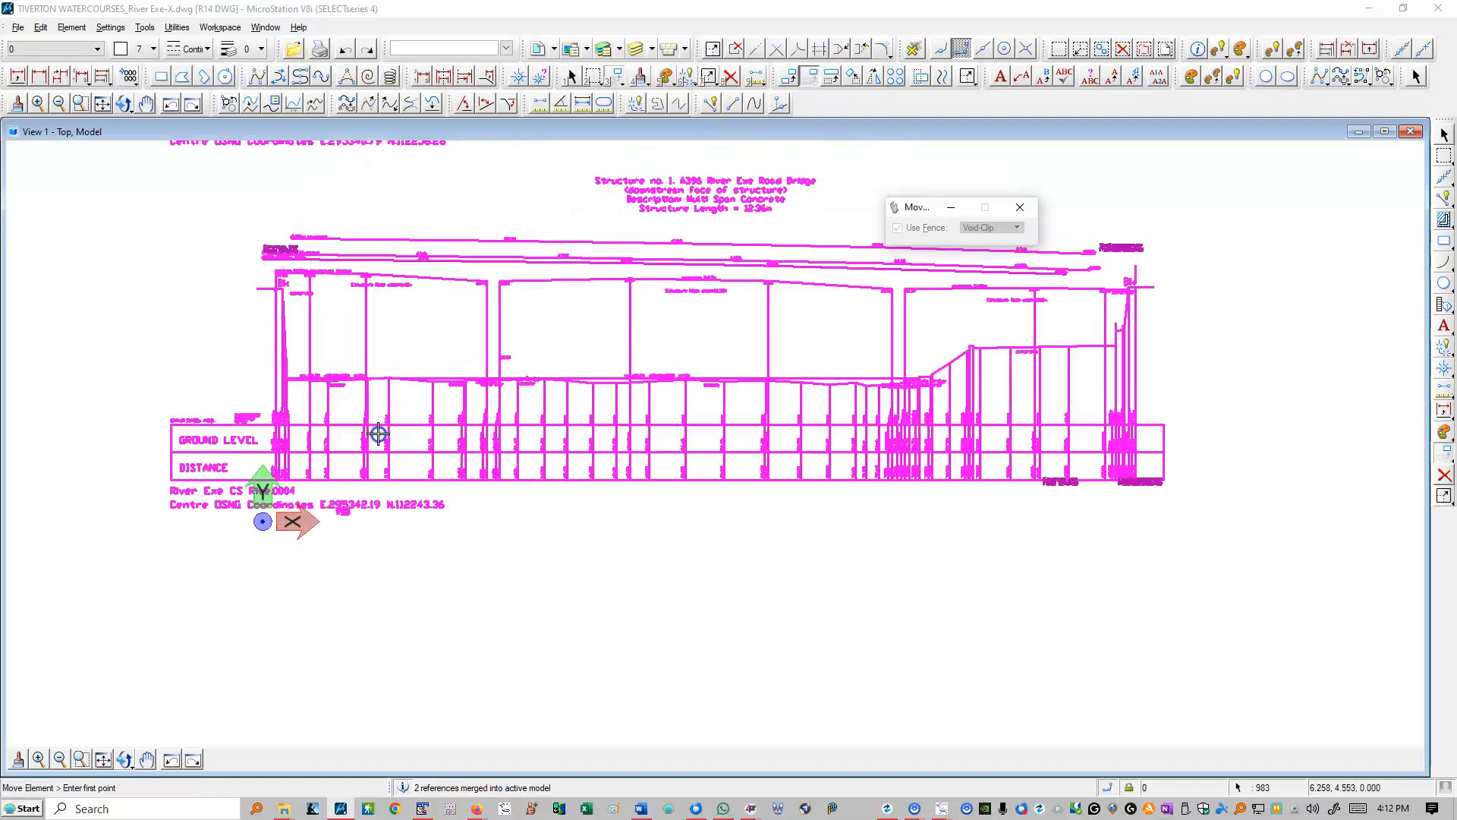
click(127, 474)
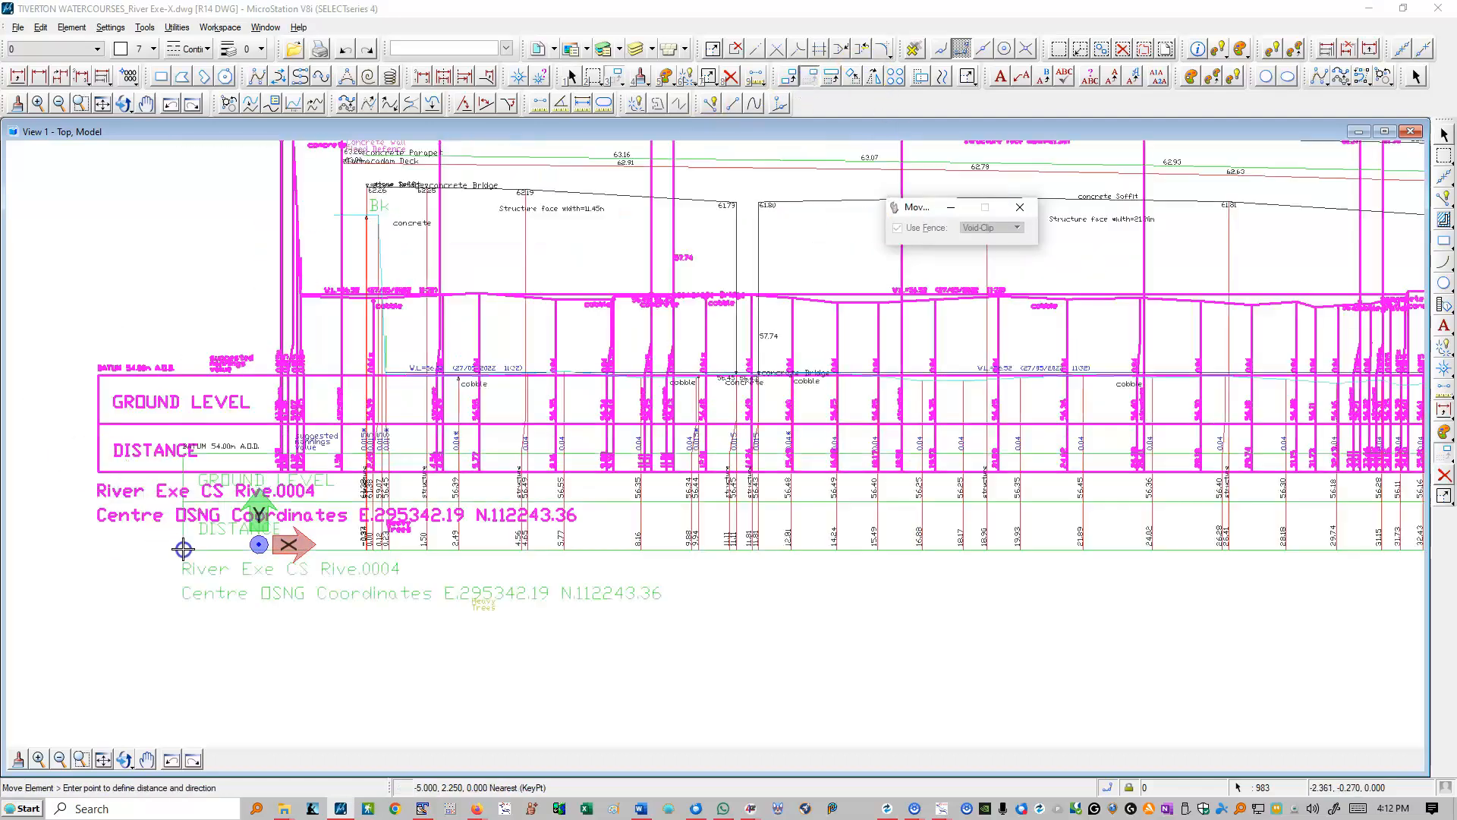
scroll(114, 532, down, 6)
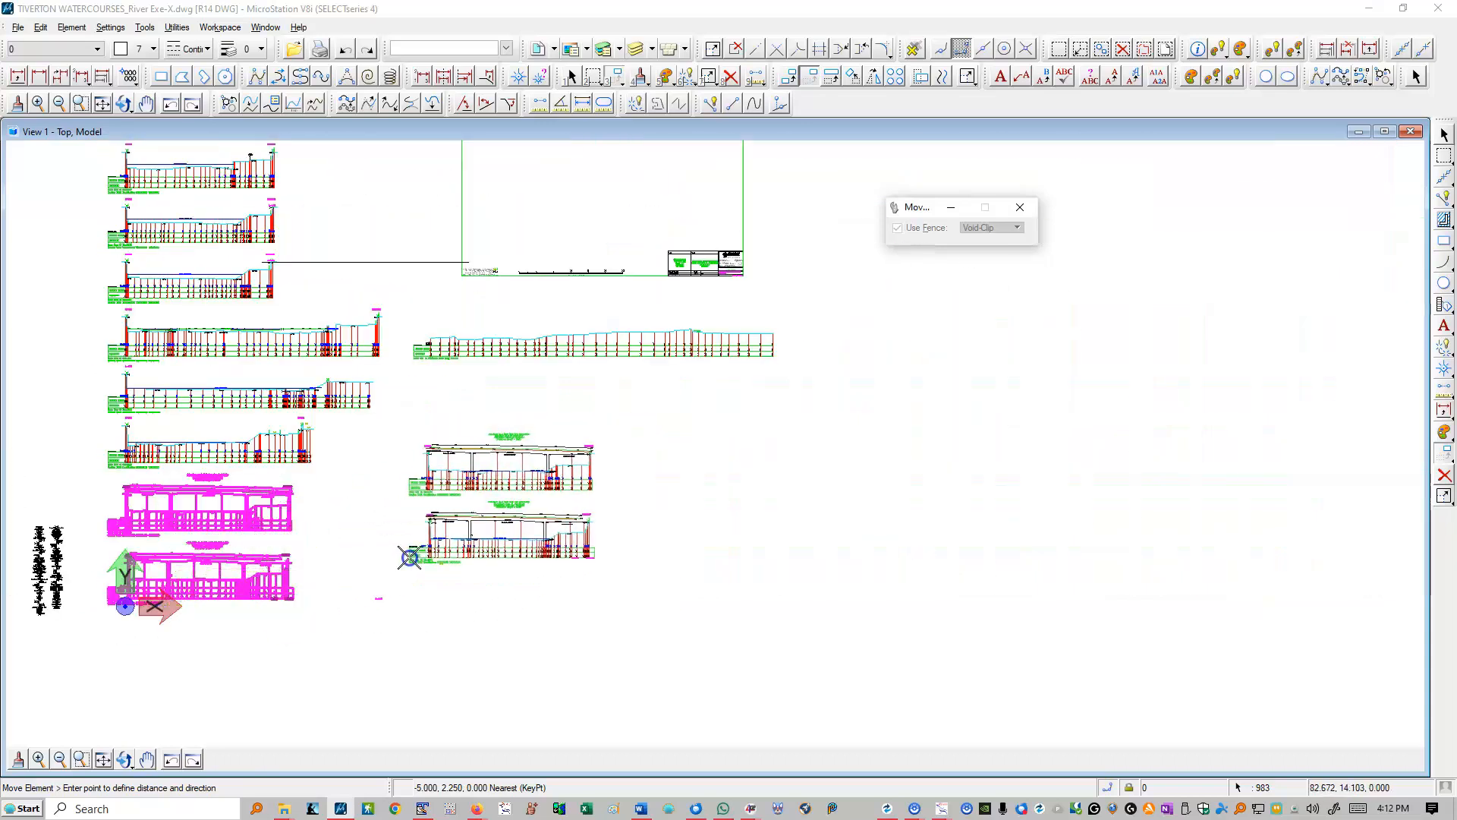
click(452, 258)
right_click(420, 211)
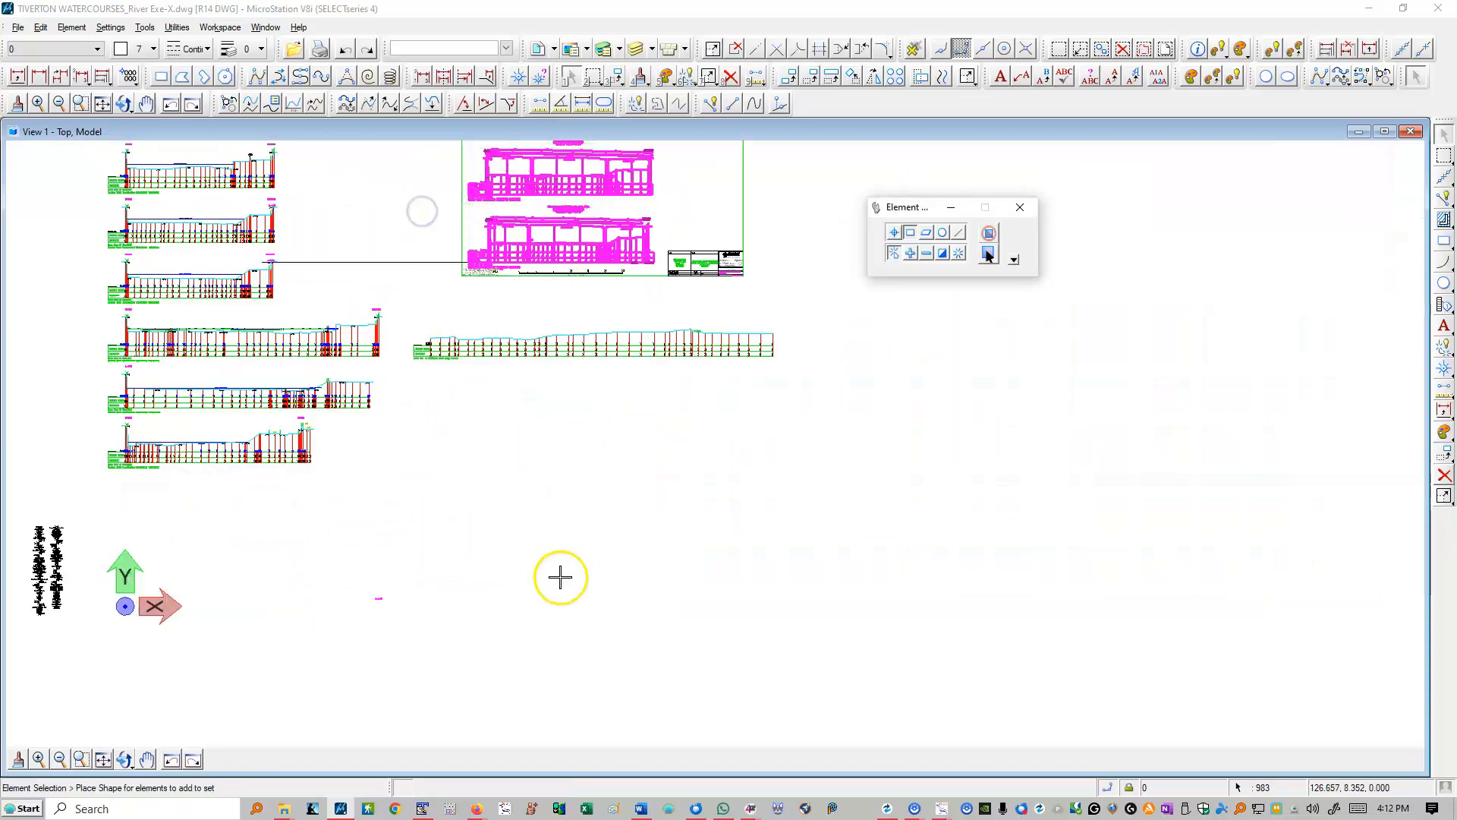
scroll(561, 578, down, 3)
click(658, 546)
drag(659, 546, 532, 558)
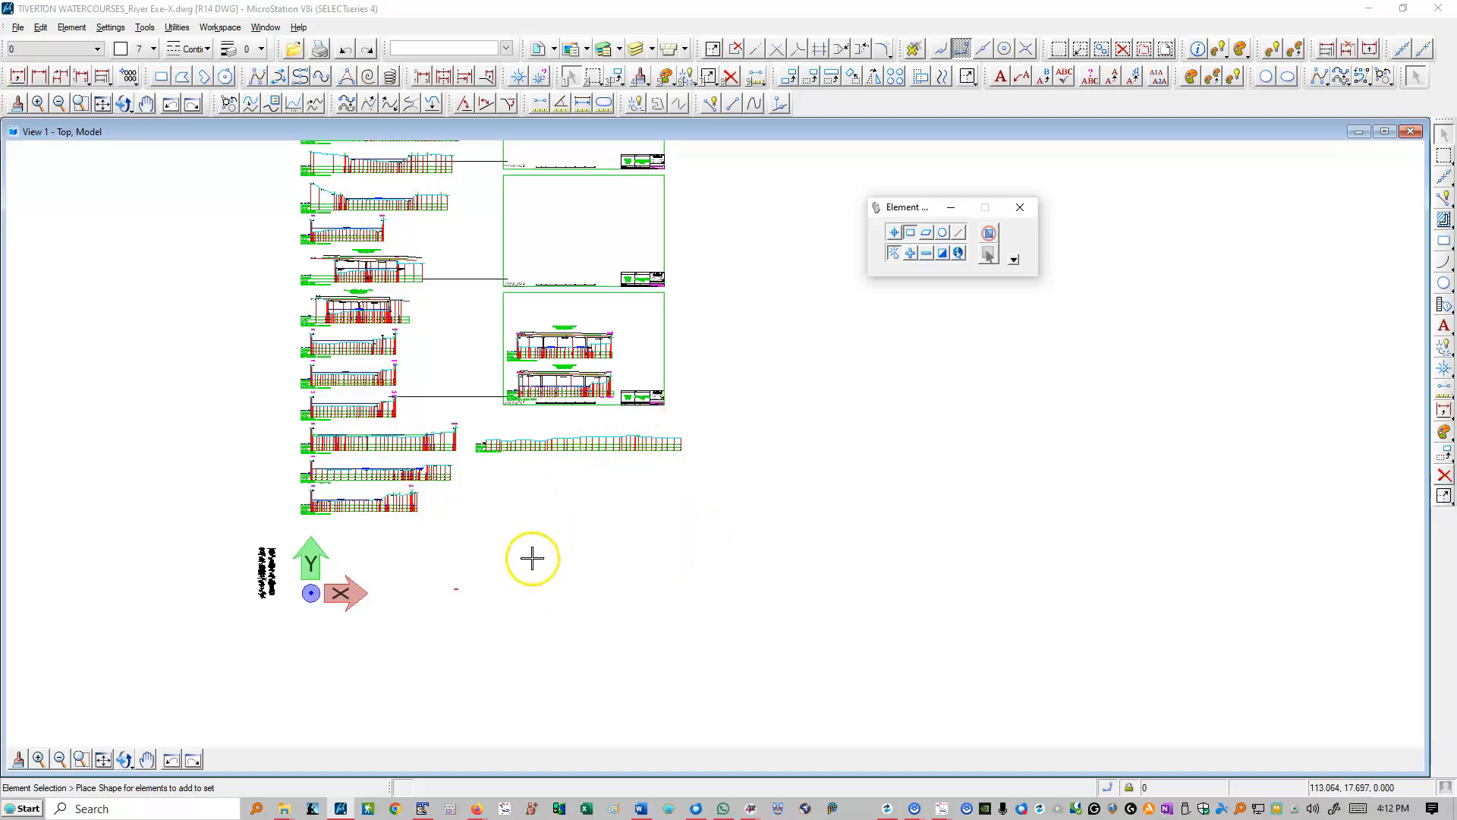
Step: Copy the two uppermost cross sections of the column into the lowest sheet frame, beside the two bridge sections
scroll(536, 555, down, 3)
scroll(533, 446, down, 2)
scroll(498, 260, up, 5)
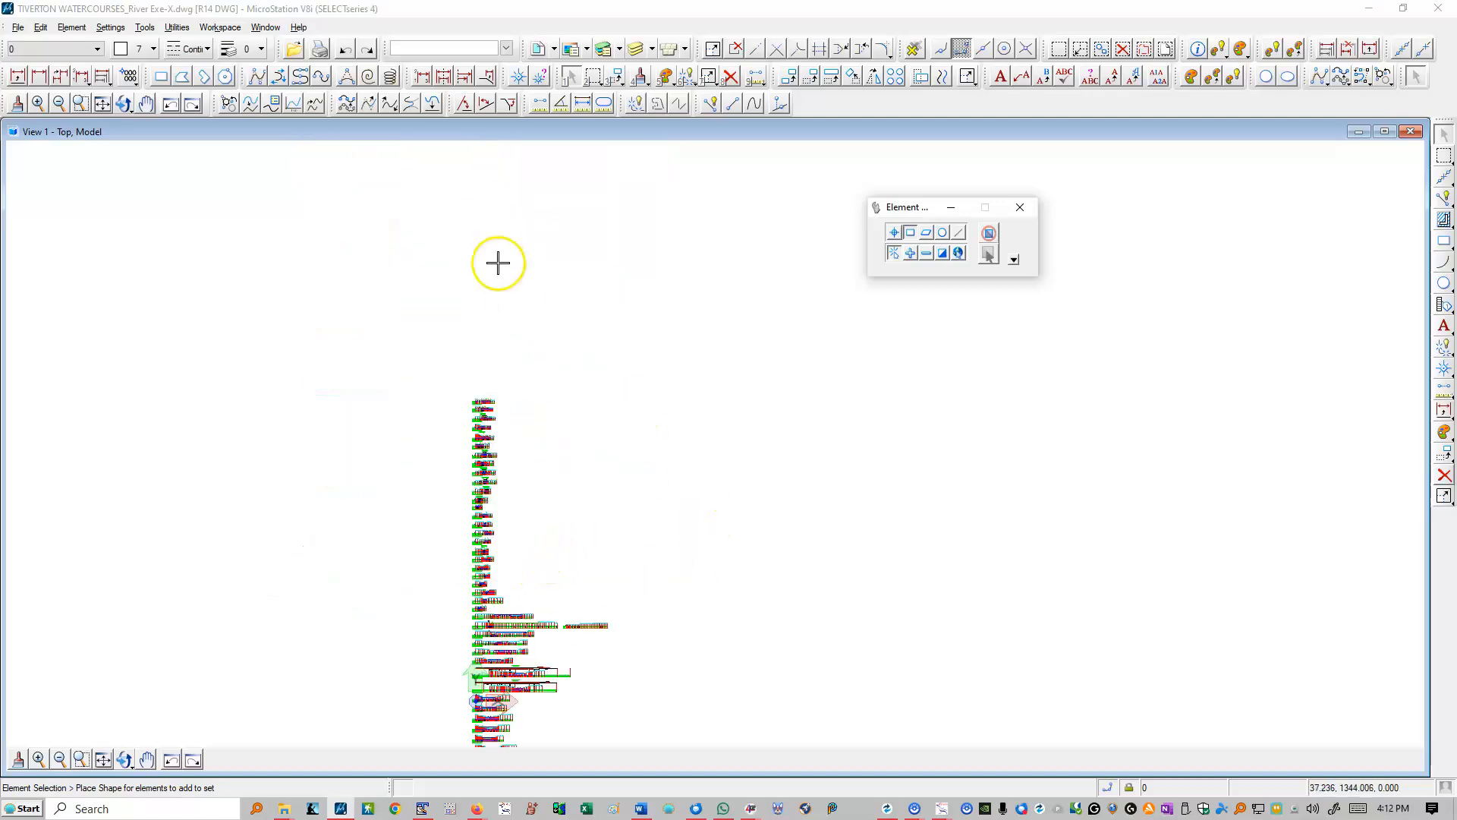
click(790, 79)
drag(407, 453, 550, 509)
scroll(342, 234, down, 5)
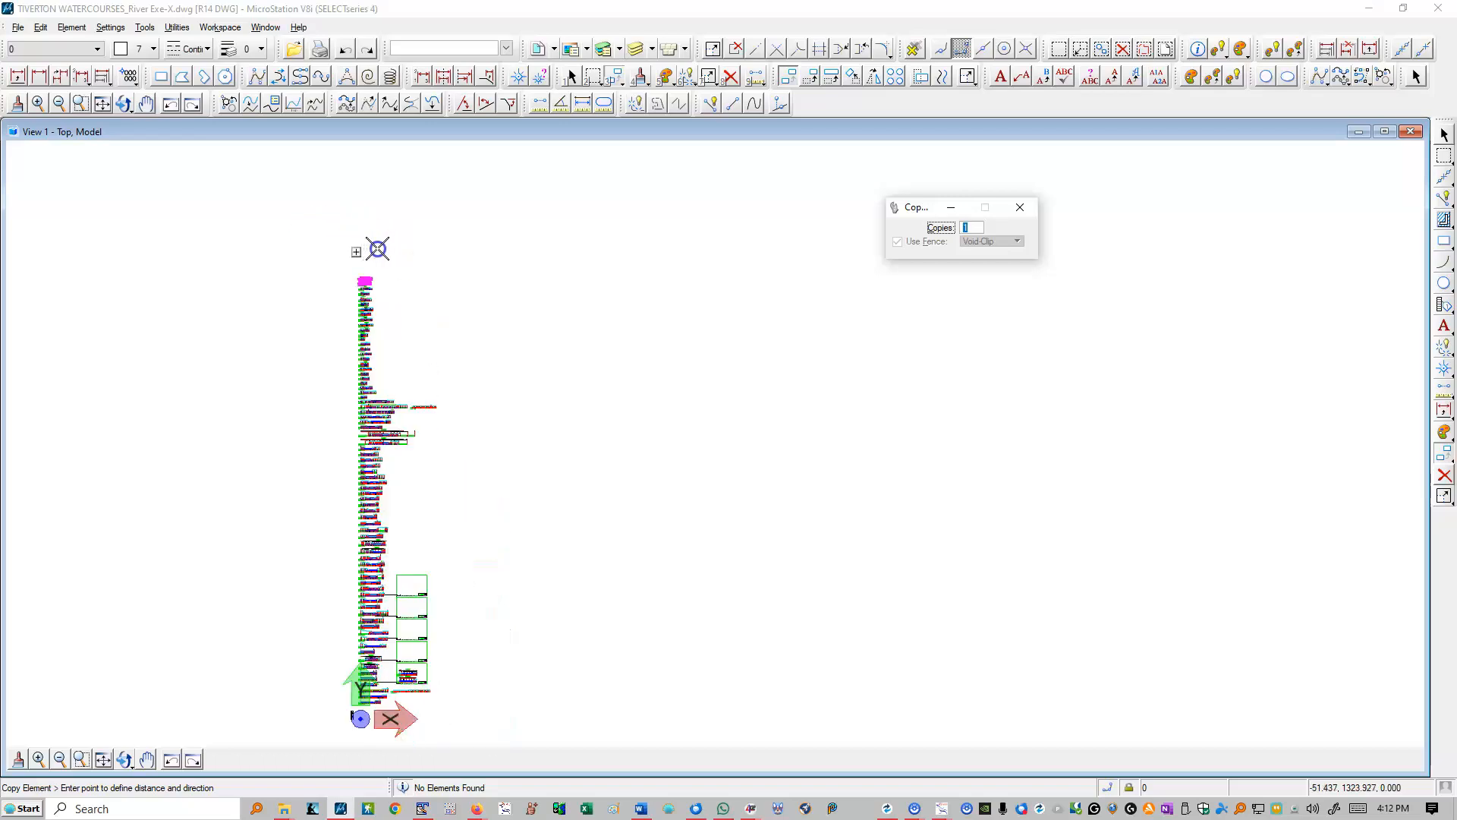
scroll(492, 368, down, 3)
scroll(470, 380, up, 3)
scroll(434, 361, up, 6)
scroll(465, 377, up, 3)
scroll(486, 470, up, 5)
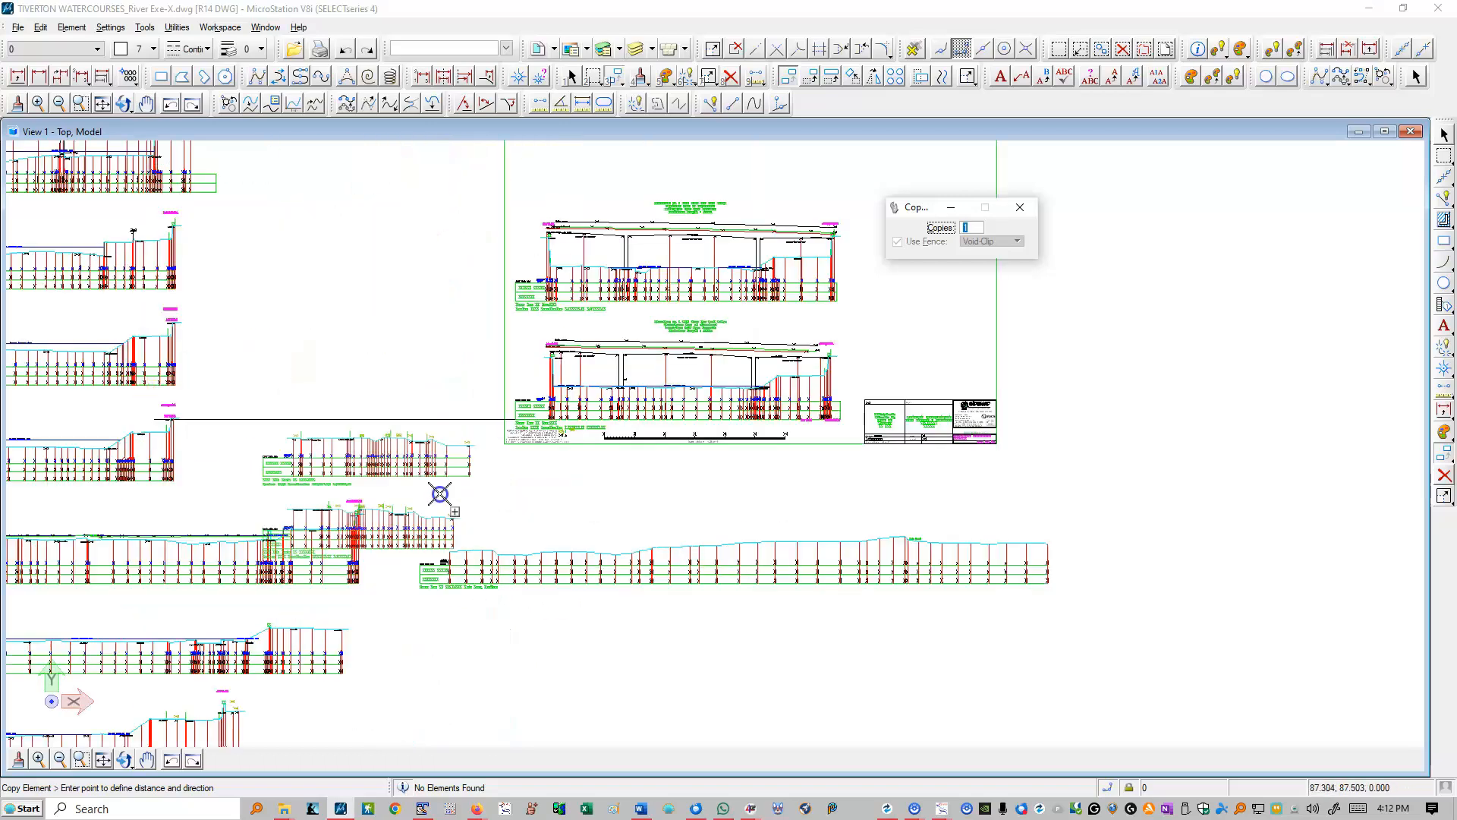
scroll(569, 380, up, 5)
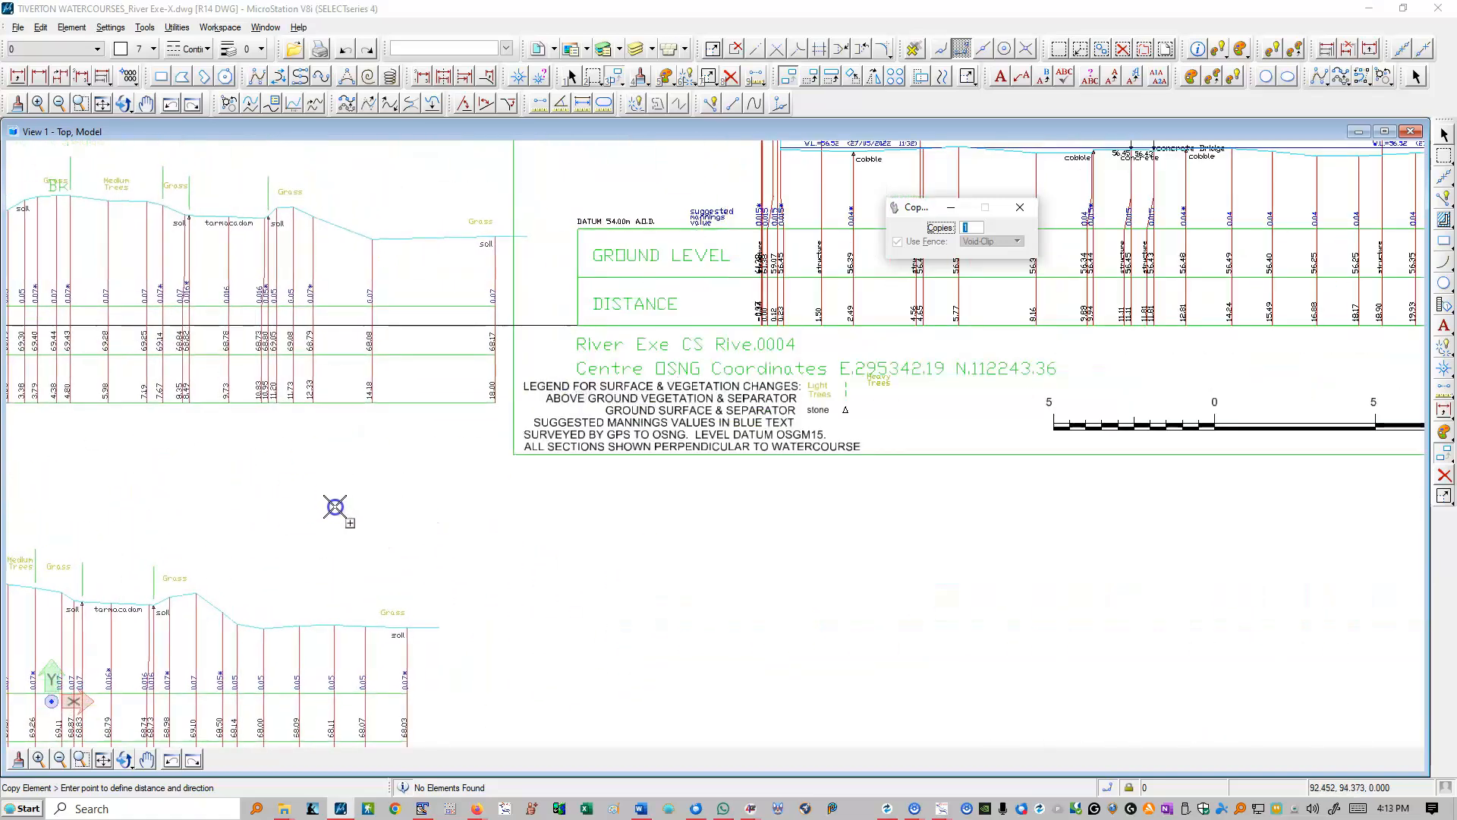
scroll(261, 469, down, 6)
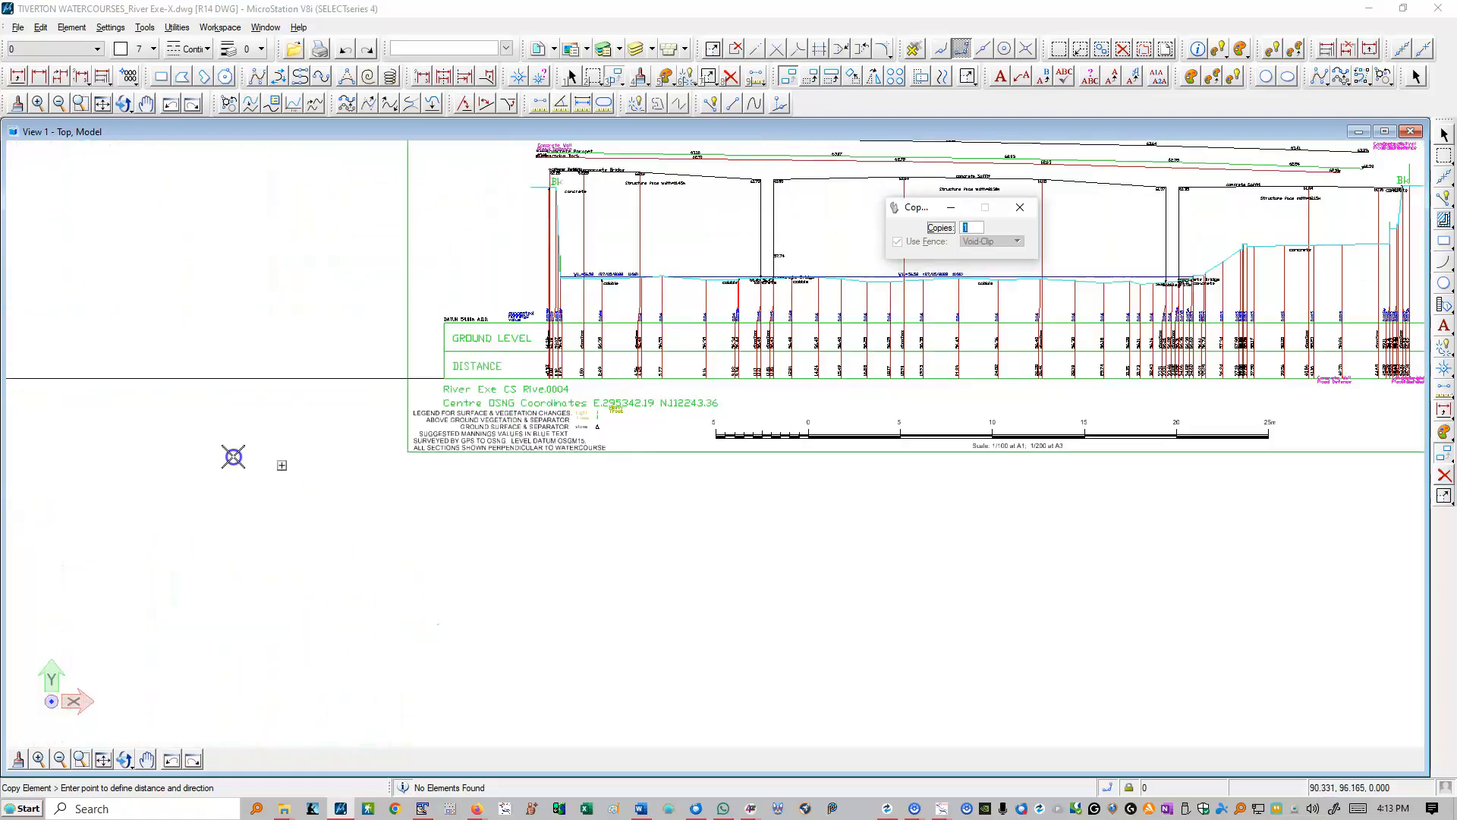
scroll(207, 463, down, 5)
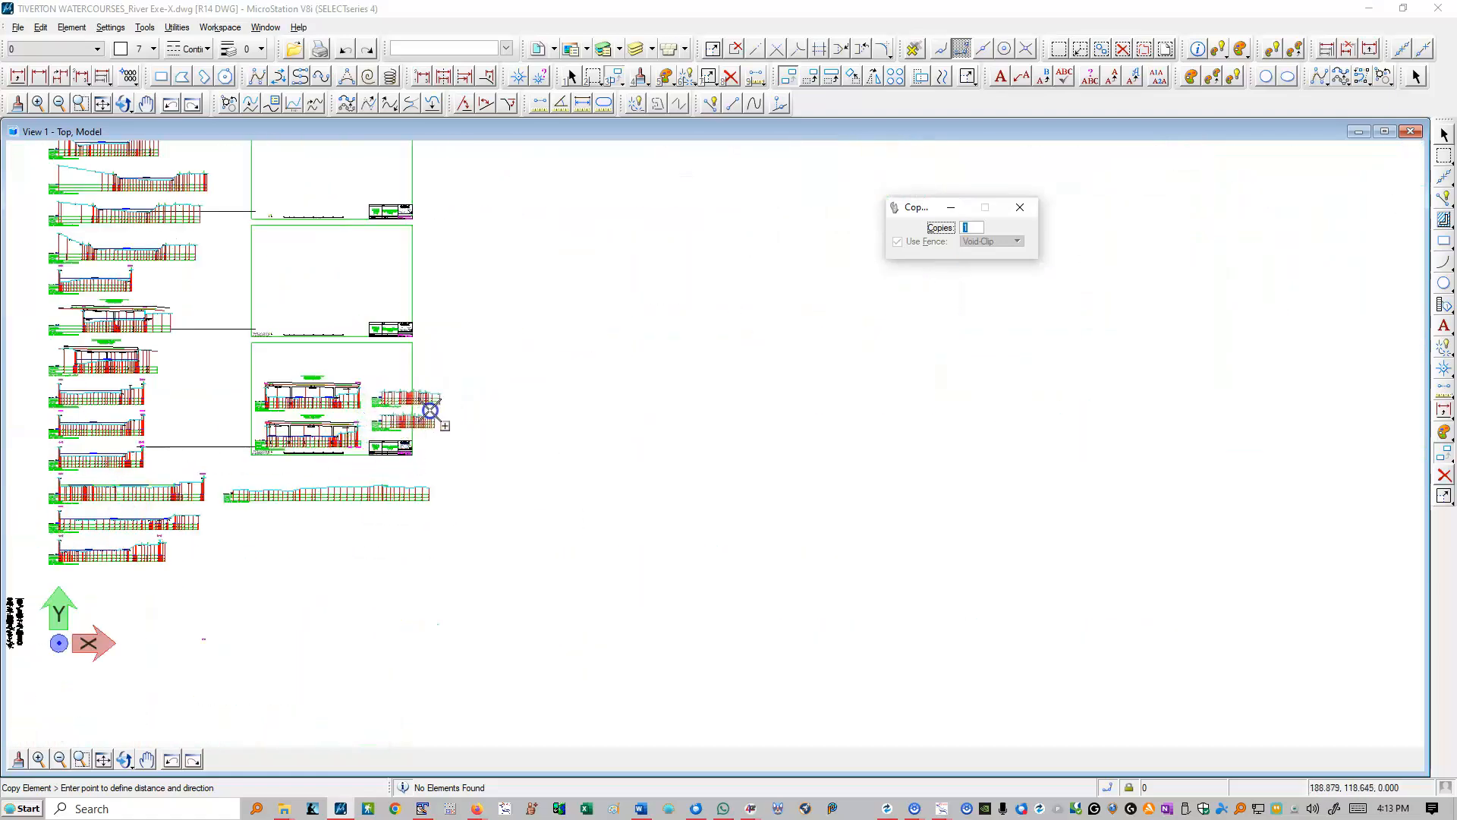
click(654, 500)
right_click(654, 500)
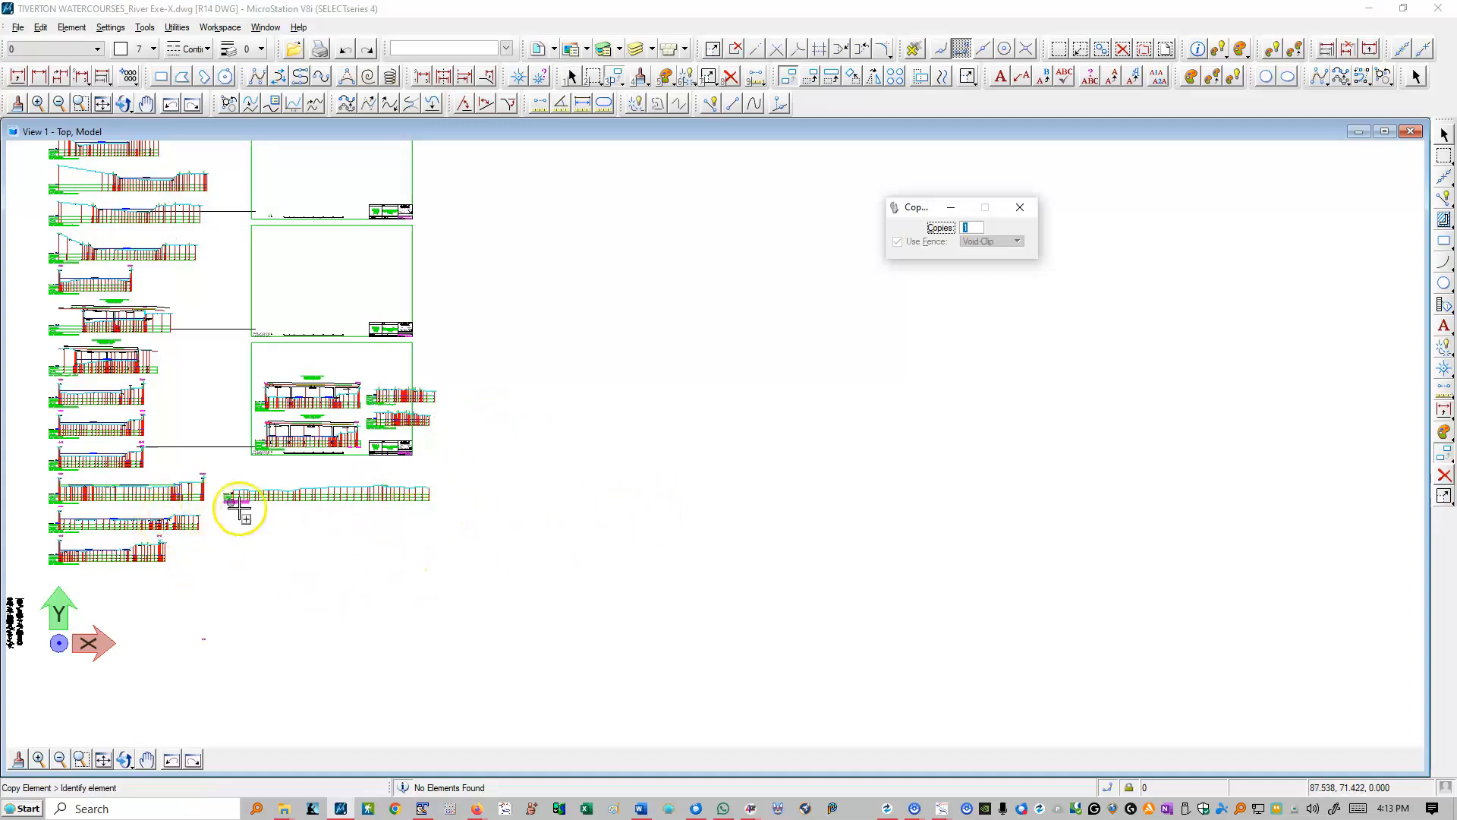
Step: Inspect the River Exe CS RIVE.0138 Weir Long Section located below the lowest sheet frame
scroll(218, 523, up, 5)
scroll(218, 526, up, 6)
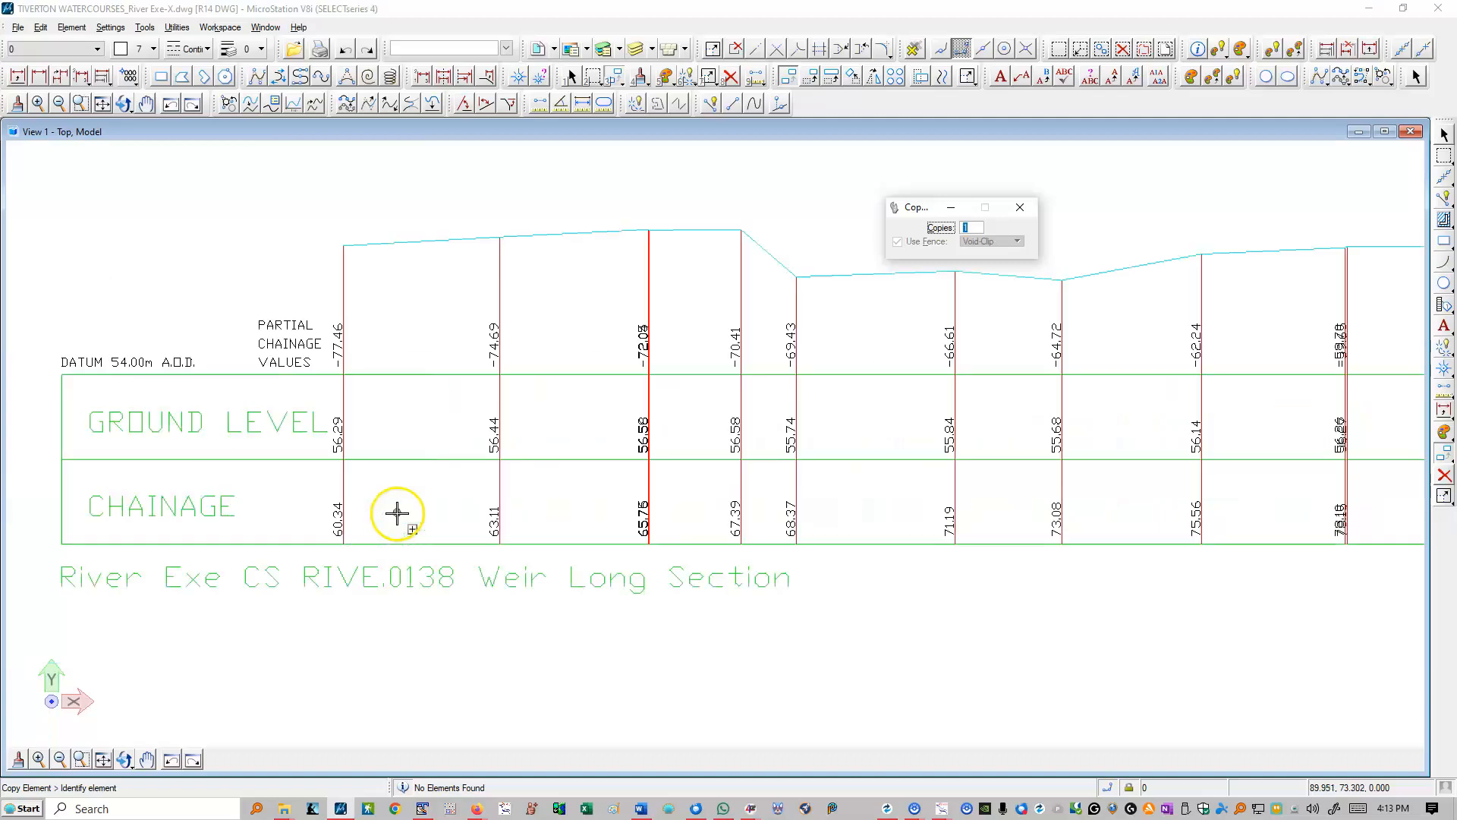
scroll(351, 476, down, 8)
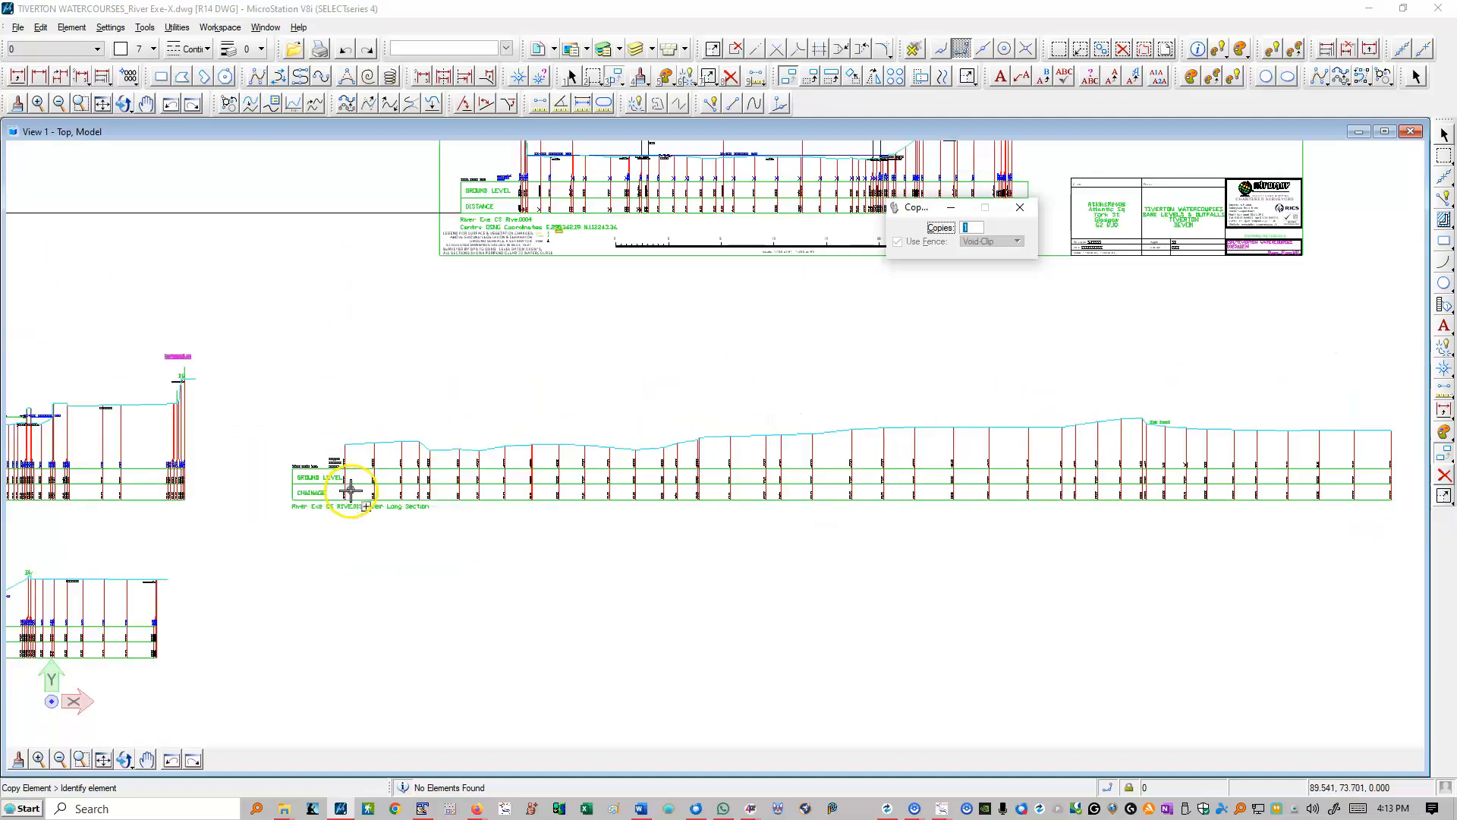
Step: Examine the labels of River Exe cross section Rive.0138 and the matching weir long section beside it
scroll(450, 513, down, 2)
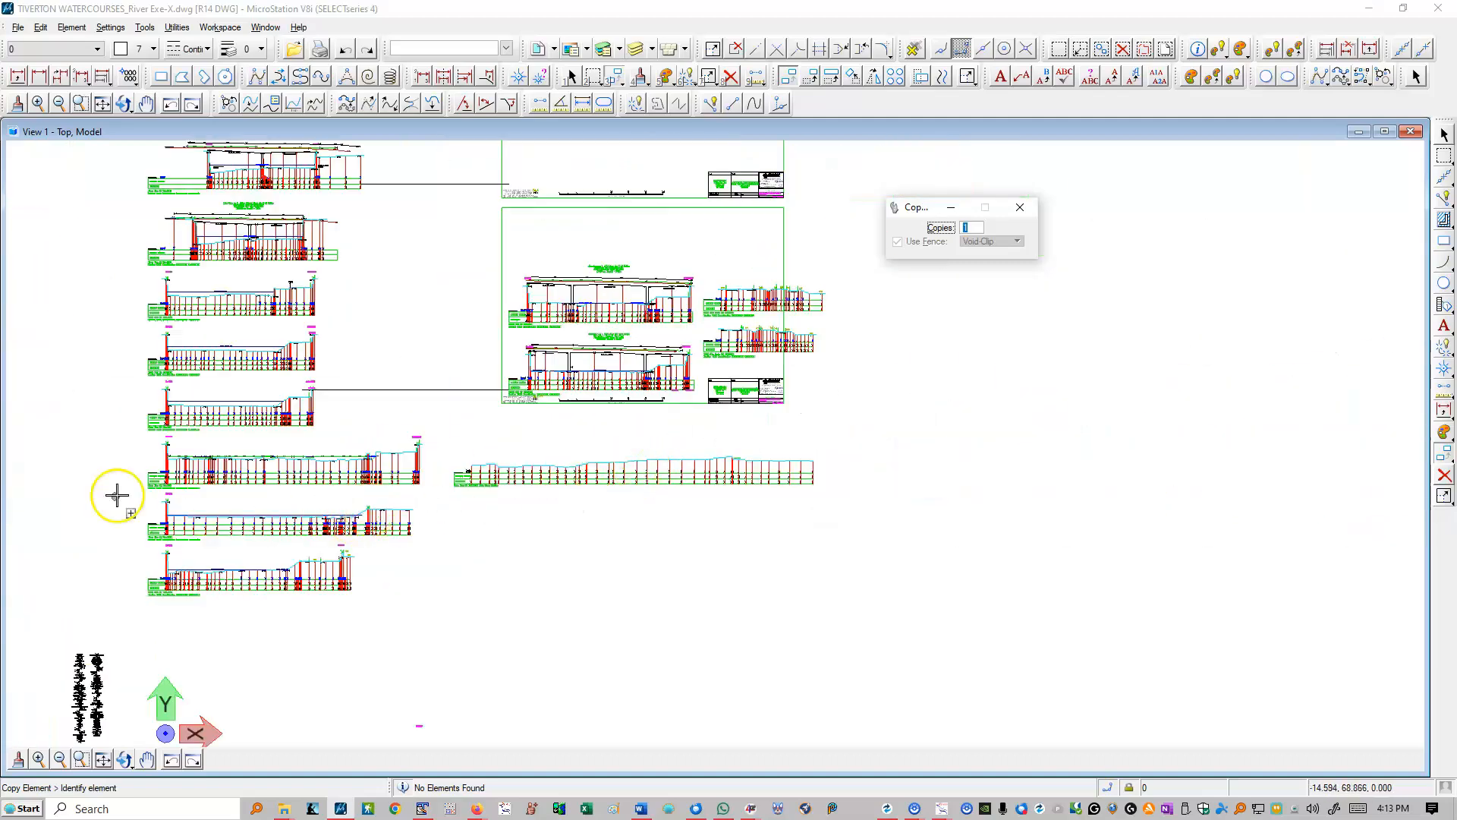
scroll(120, 497, up, 5)
scroll(338, 526, up, 2)
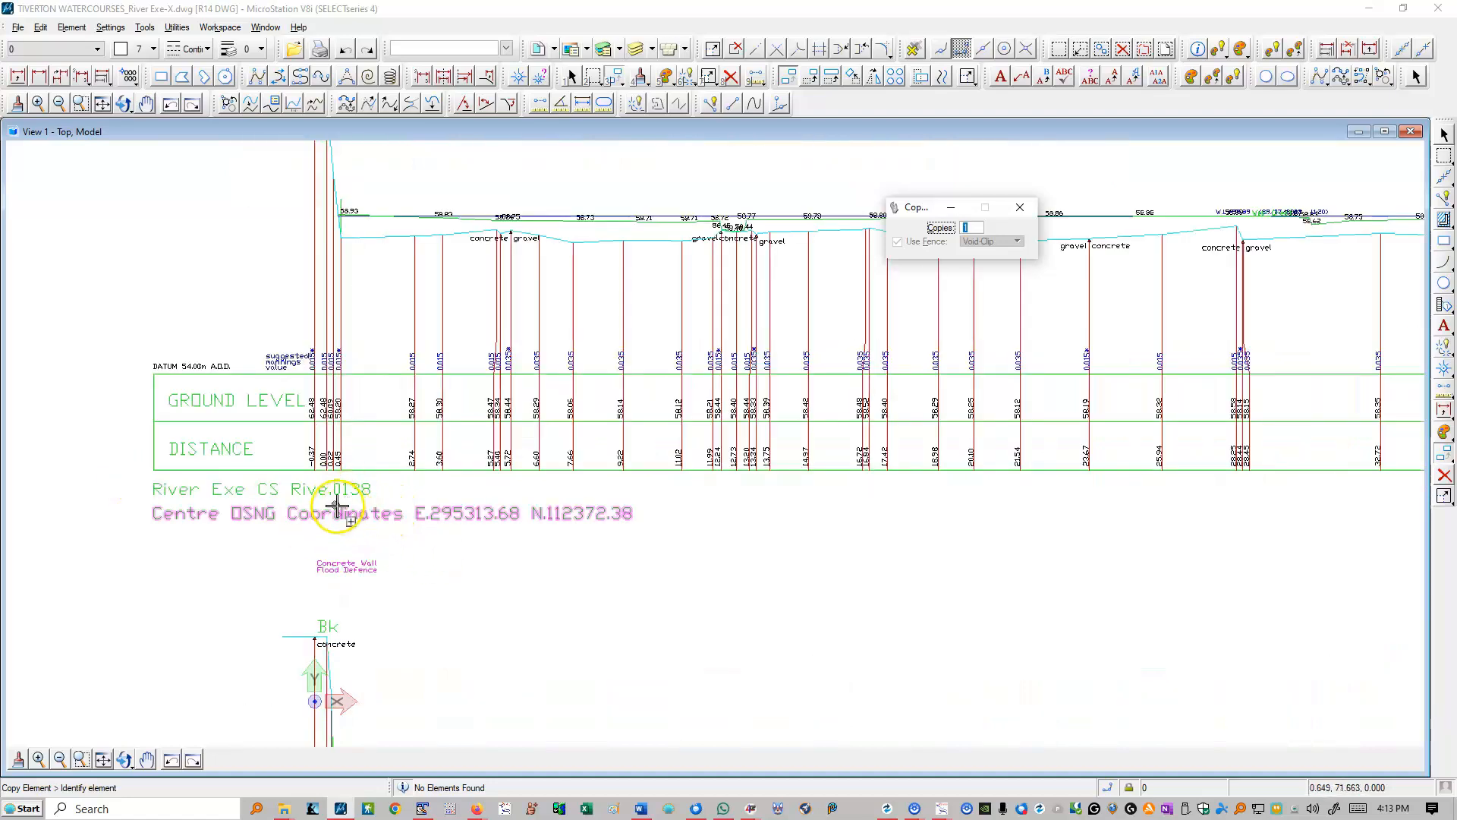
scroll(215, 496, down, 5)
scroll(742, 504, up, 3)
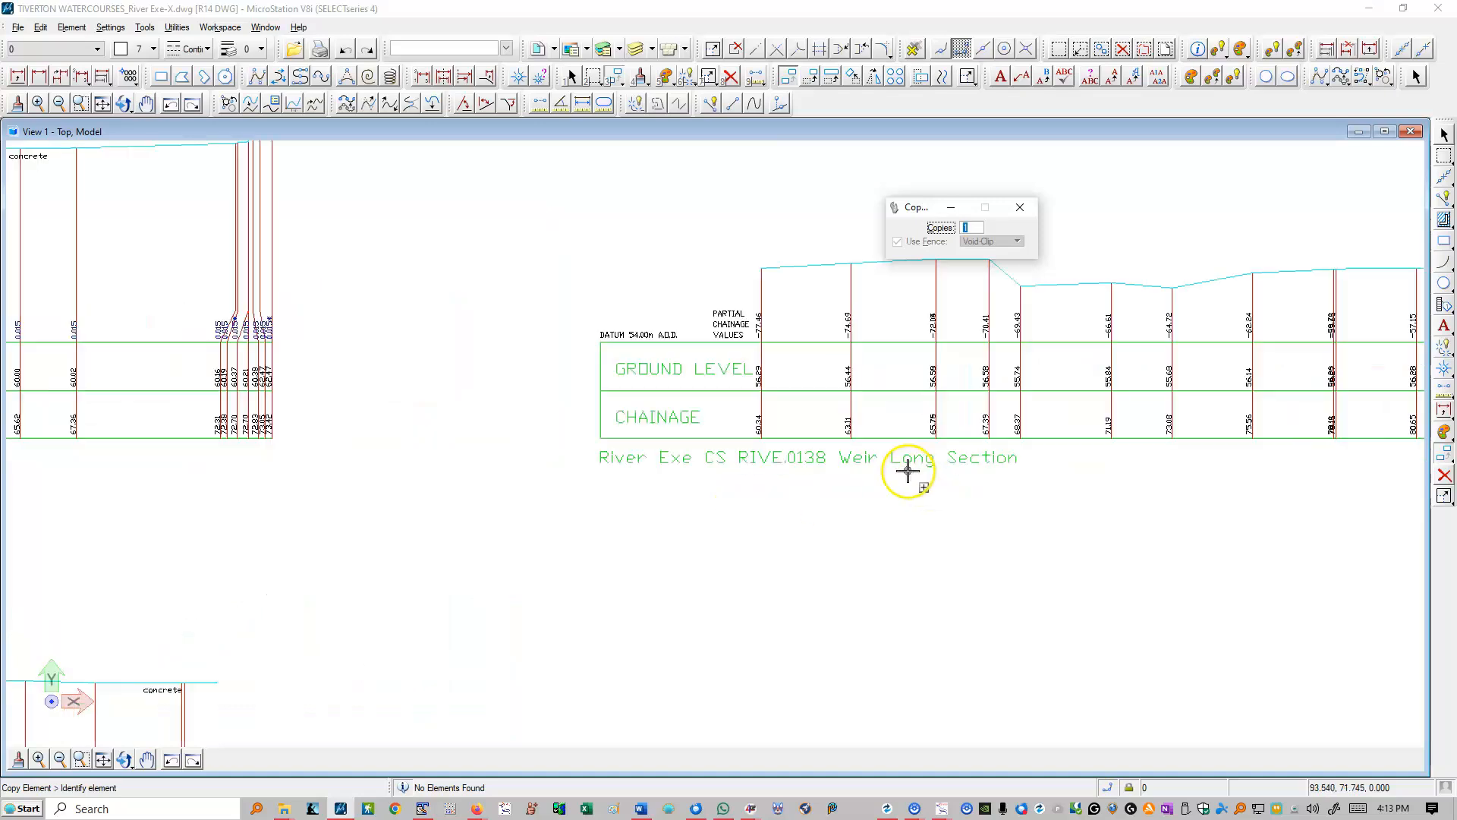
scroll(717, 444, down, 5)
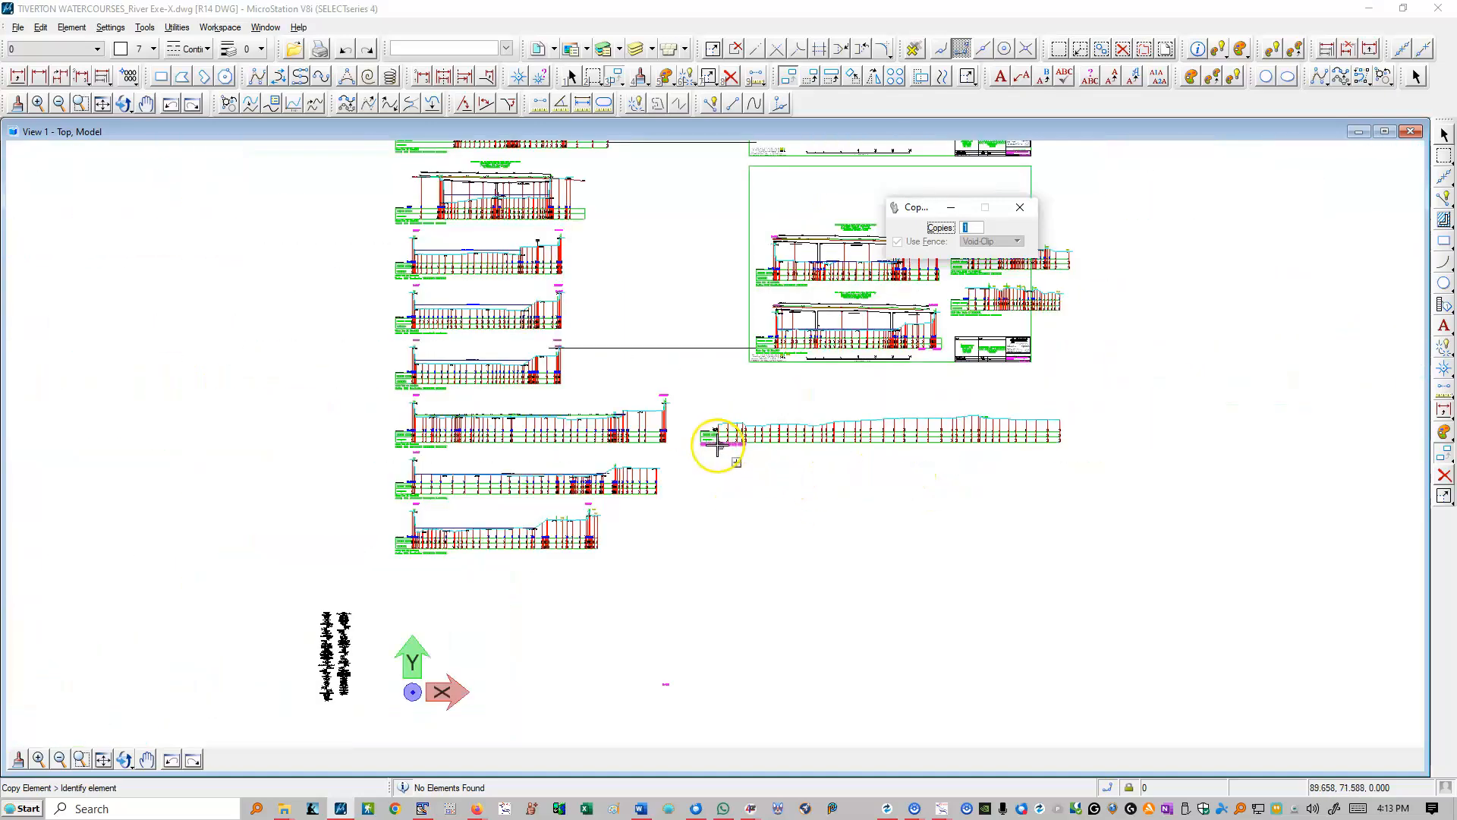
drag(1139, 475, 507, 395)
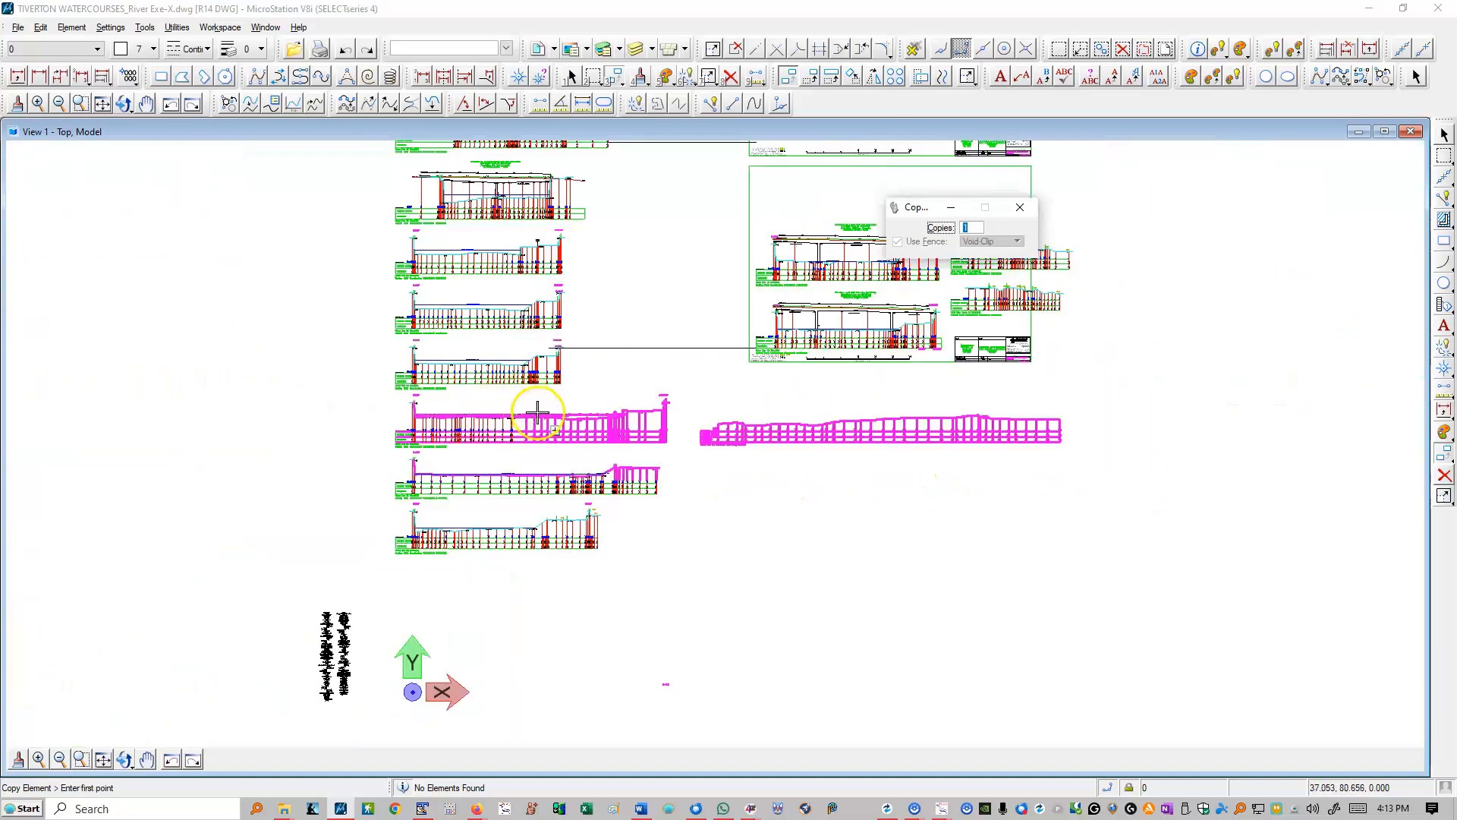
click(766, 448)
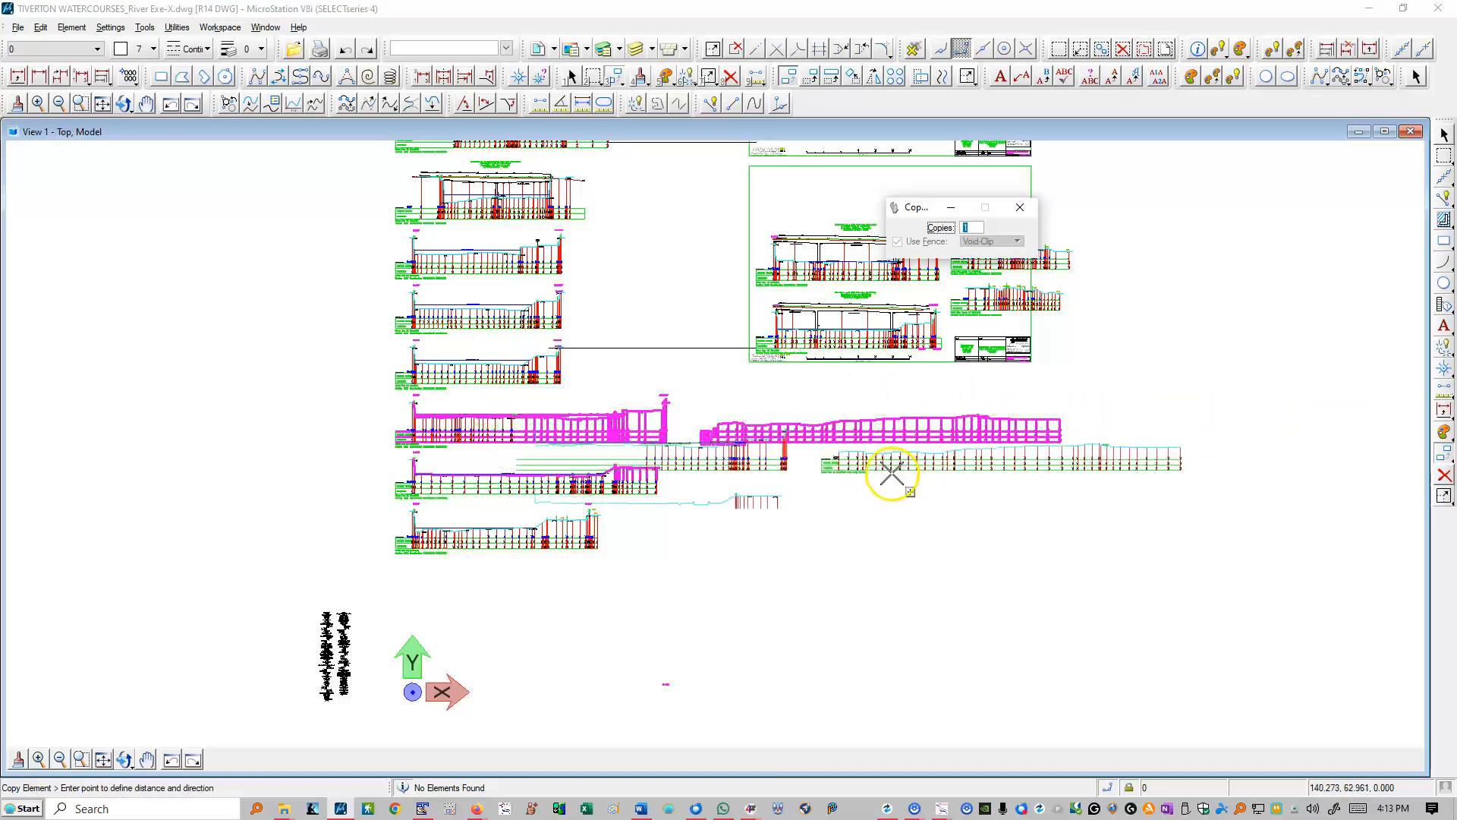
right_click(536, 533)
Step: Fit the whole drawing in view and examine the A361 Side Drain sections at the upper end of the section column
click(100, 758)
click(102, 759)
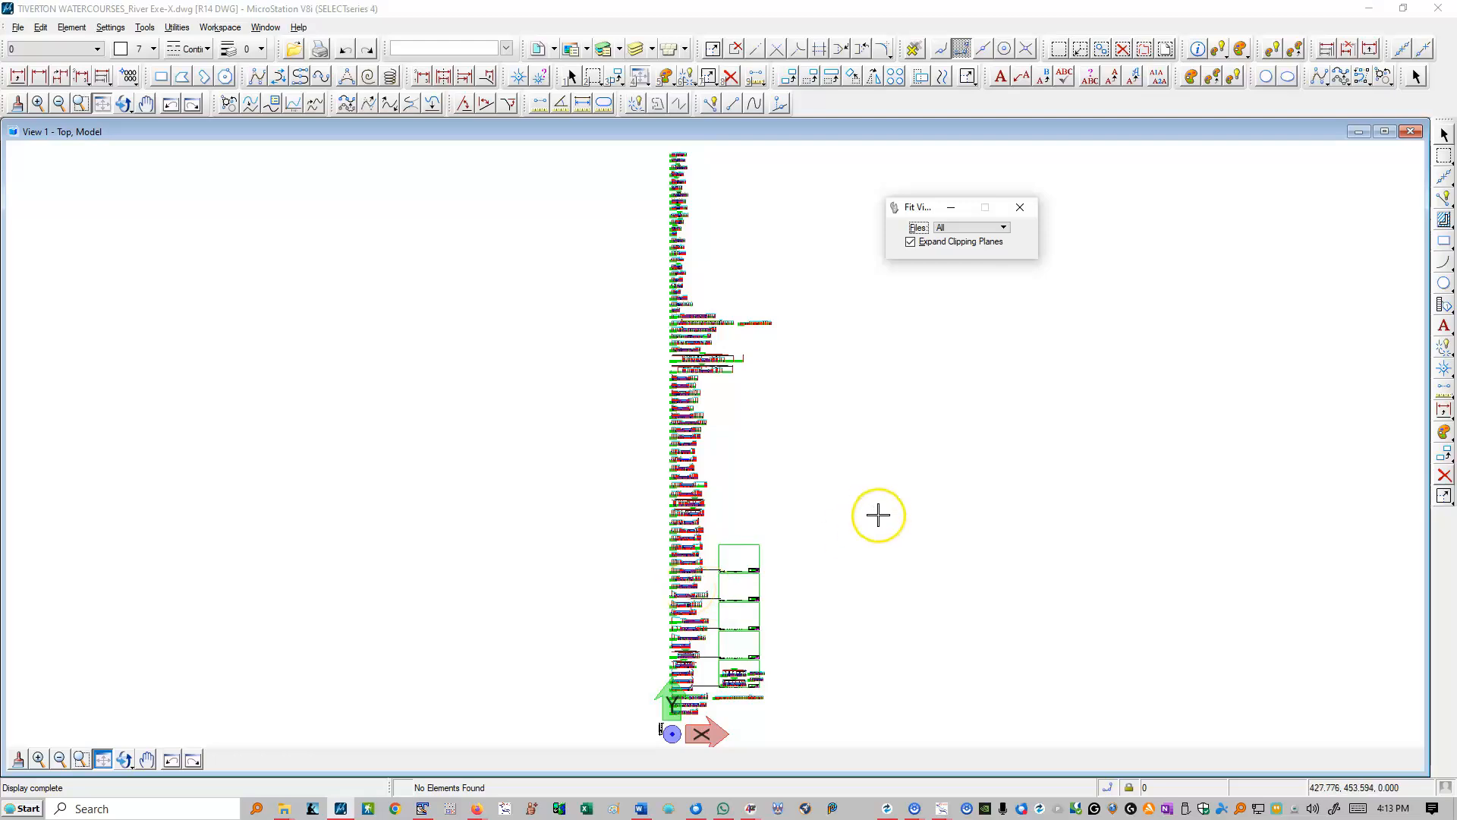
scroll(677, 150, up, 8)
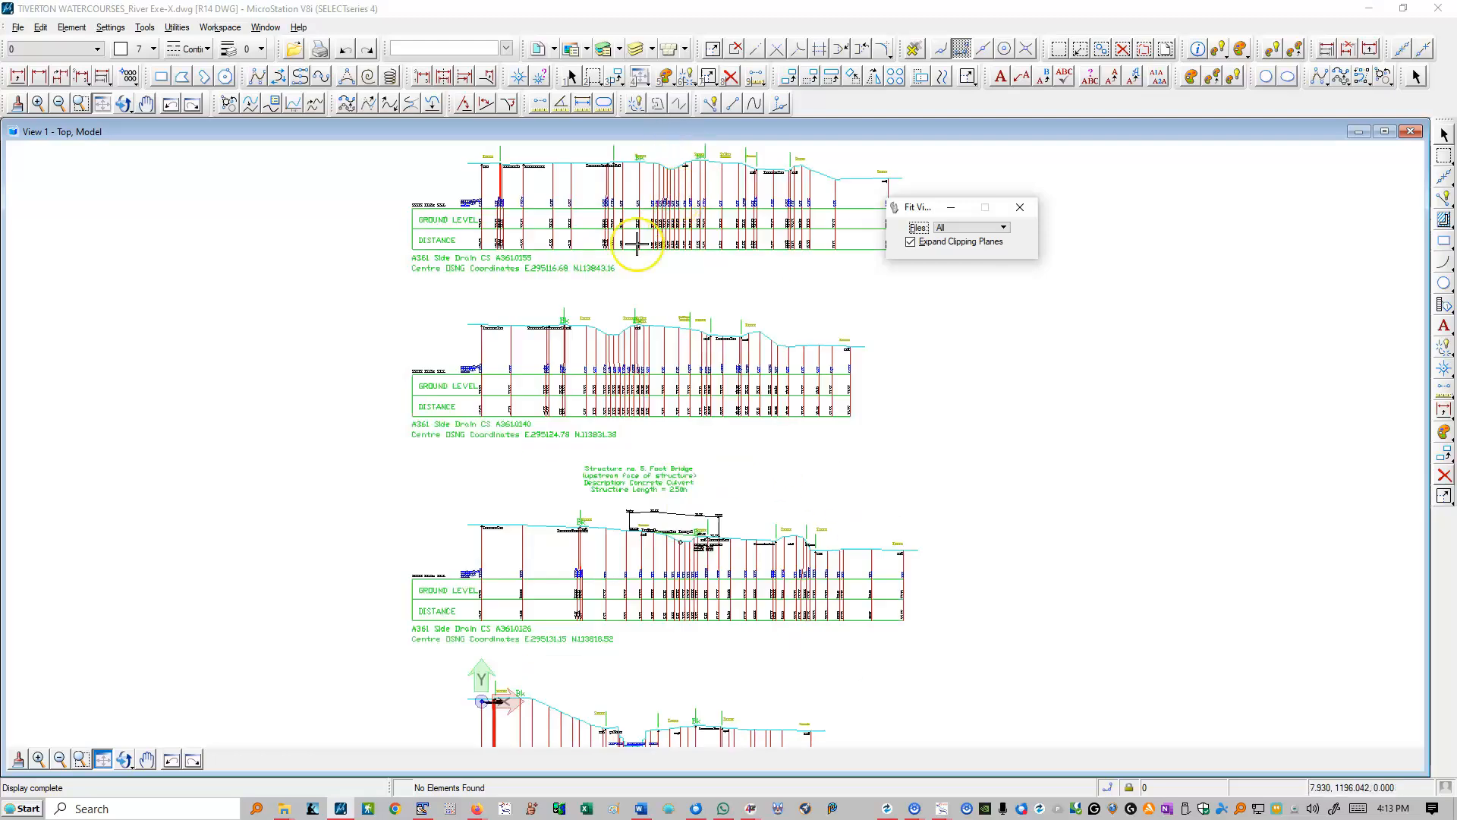
scroll(555, 311, down, 8)
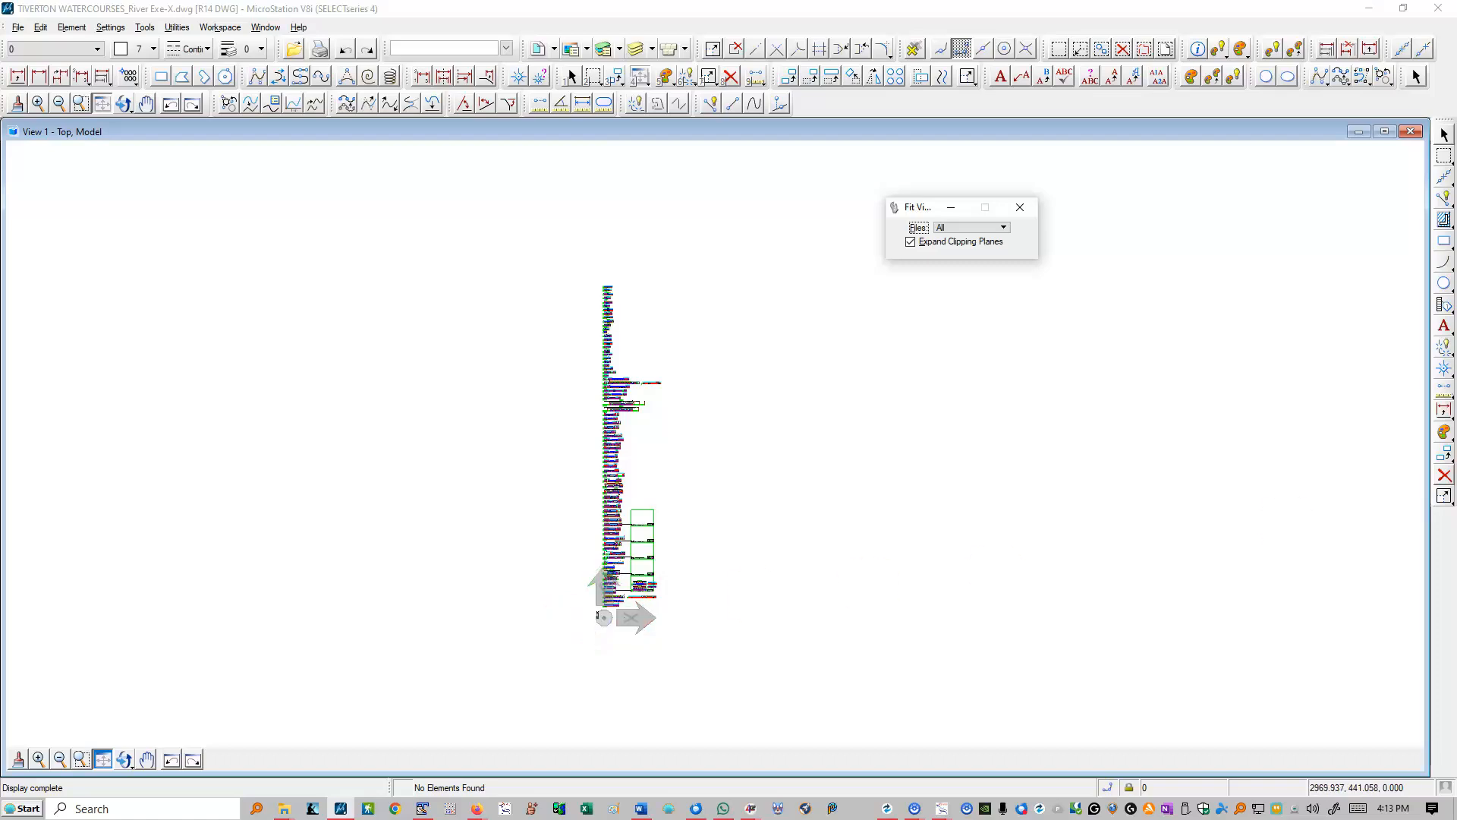
Step: Minimise the RP Directories for Plotting folder window and close the River Exe cross-section drawing
drag(1456, 451, 640, 260)
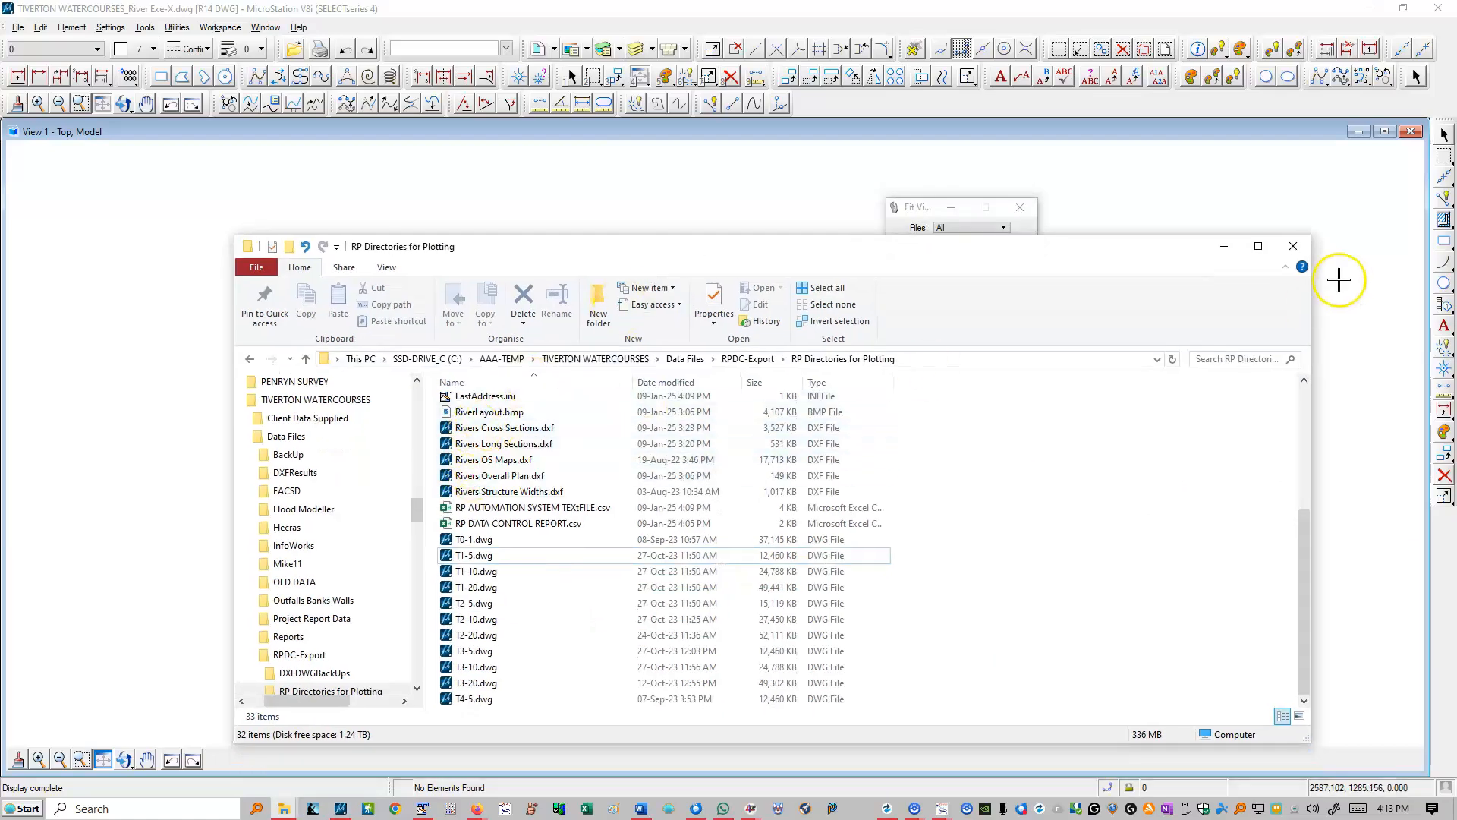
click(1223, 249)
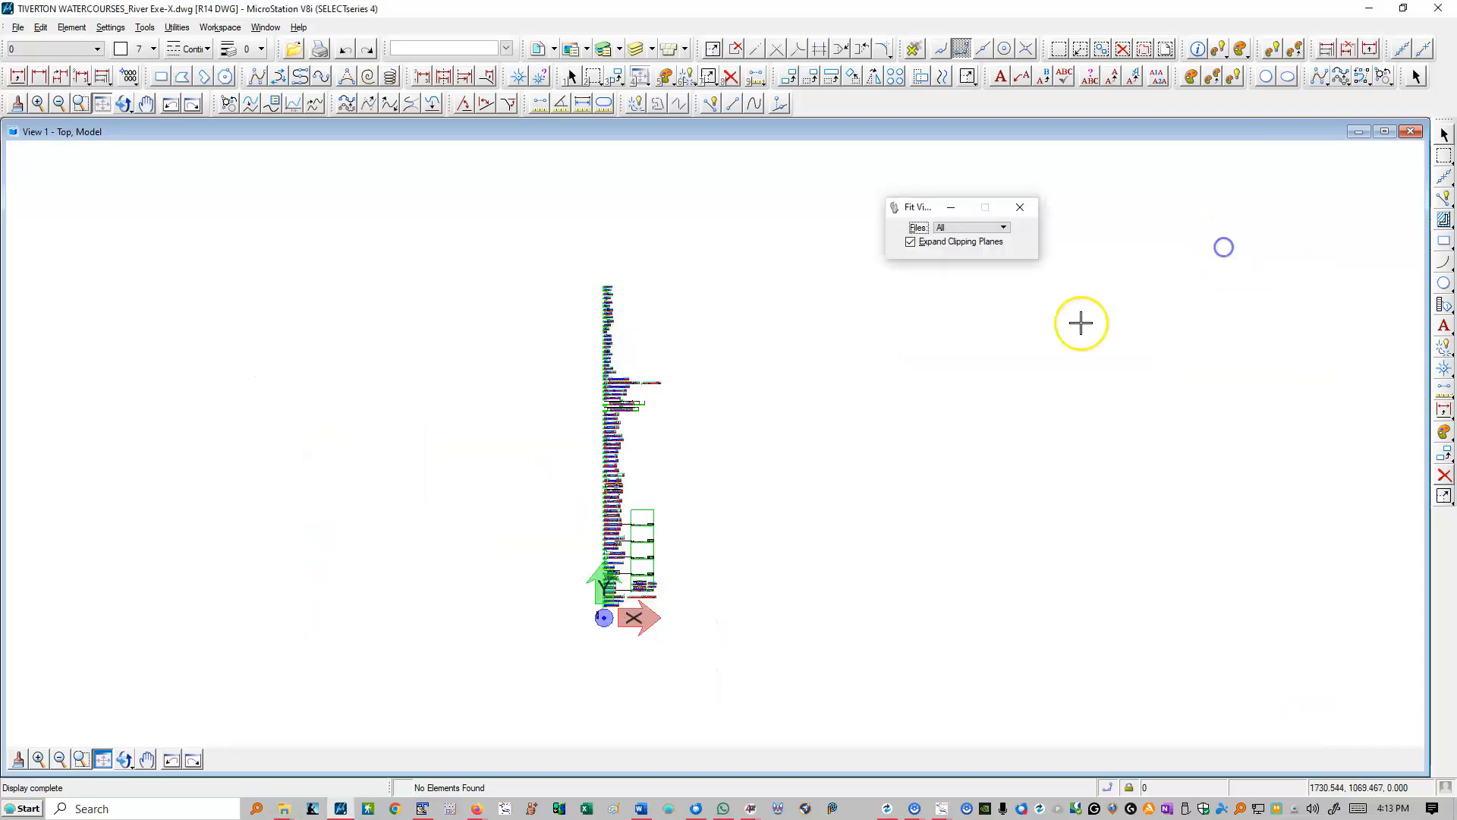
click(1449, 10)
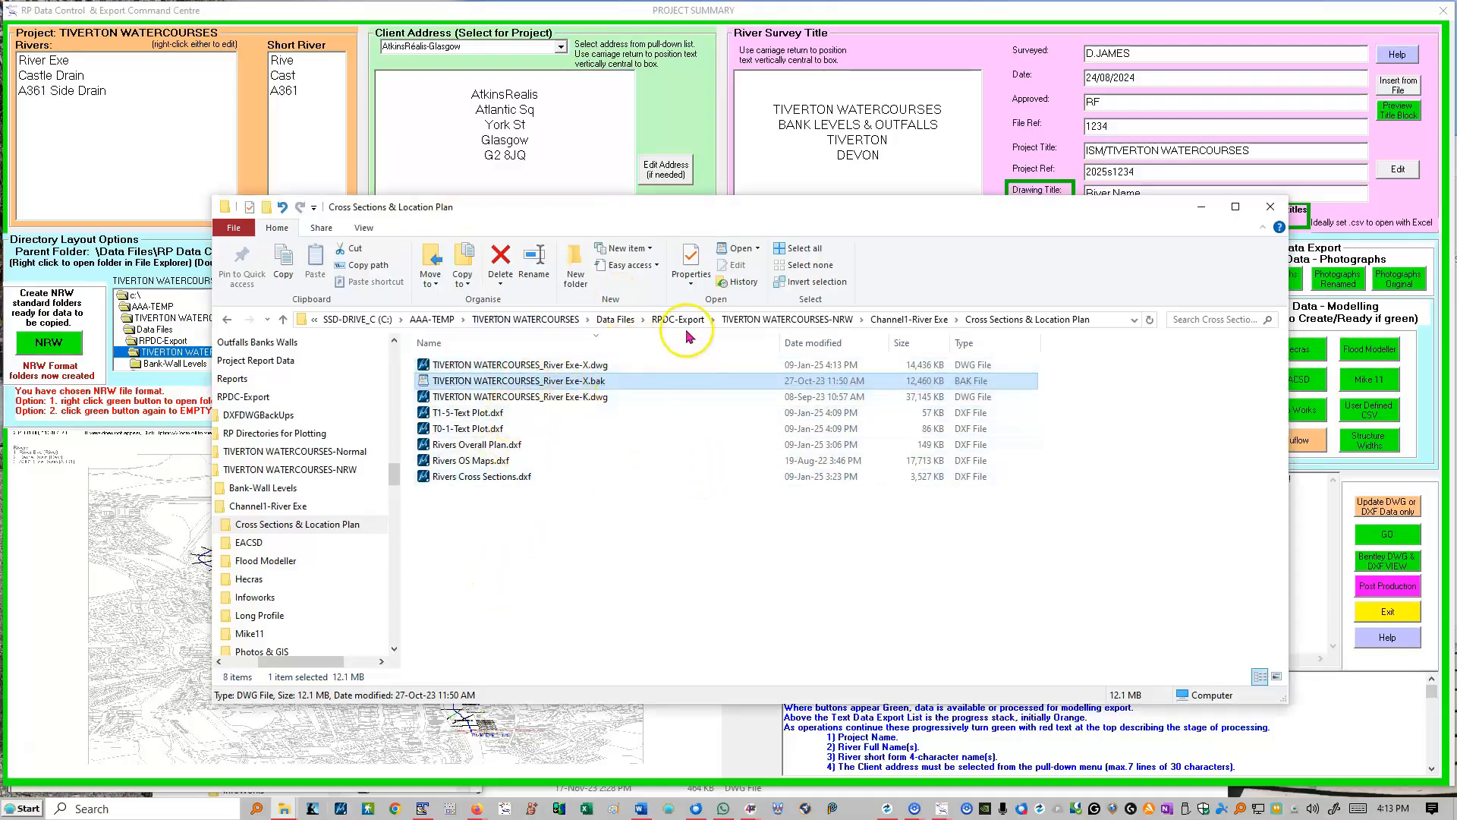
Step: Open TIVERTON WATERCOURSES_Castle Drain-X.dwg from the Cross Sections folder of Channel2-Castle Drain in the NRW export
click(915, 321)
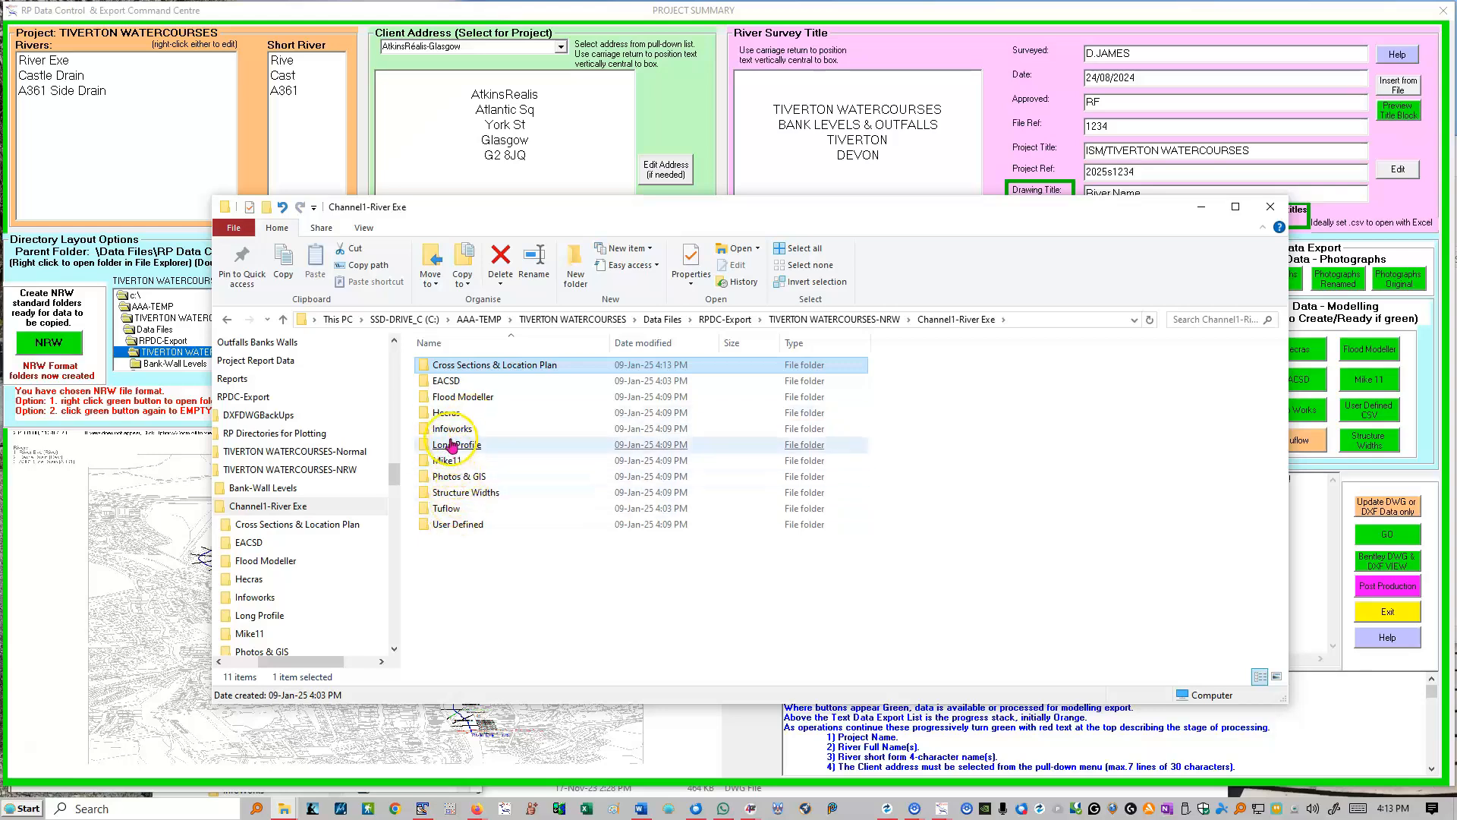
click(858, 319)
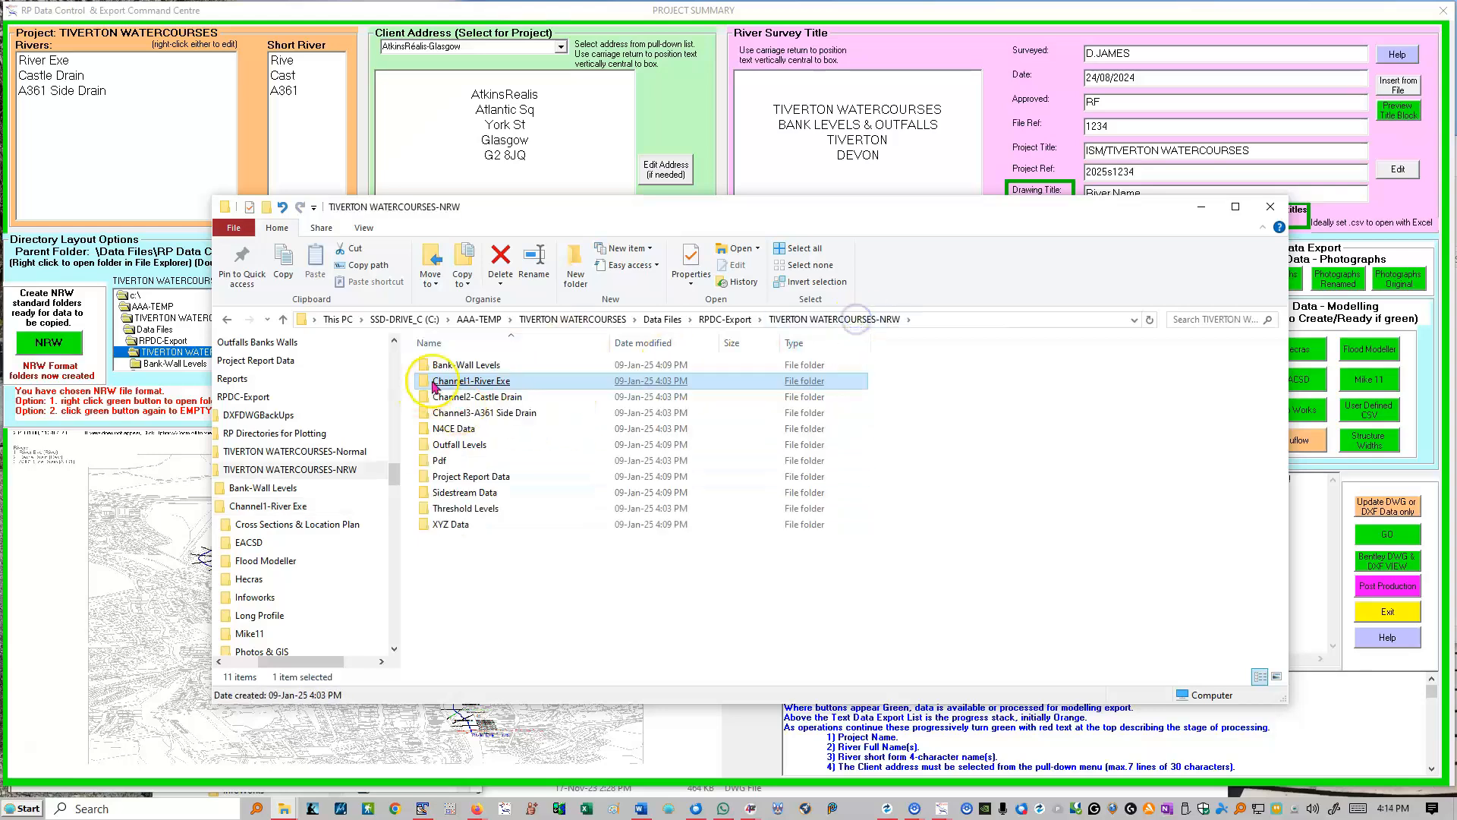
double_click(448, 397)
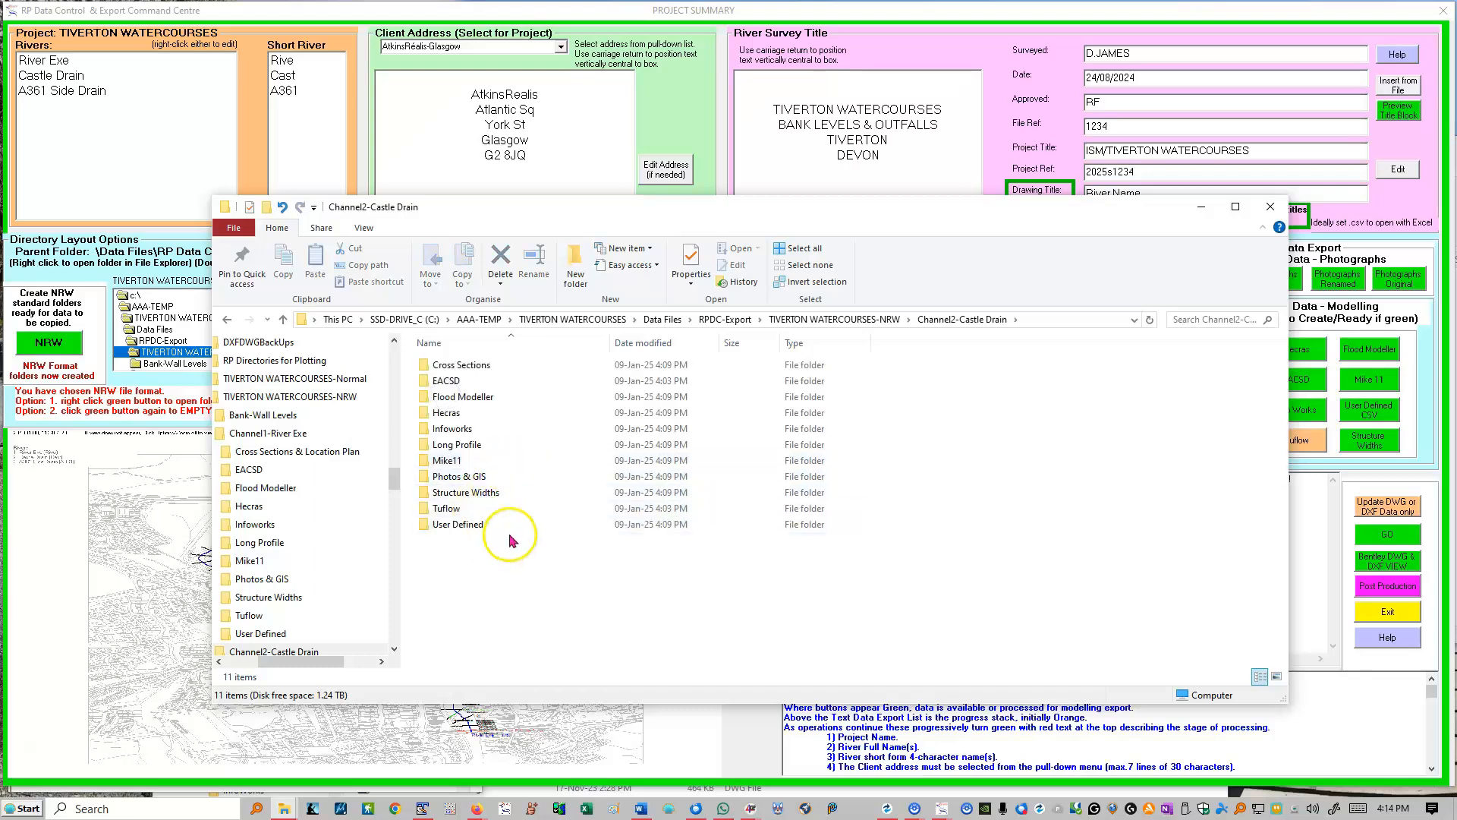
double_click(456, 365)
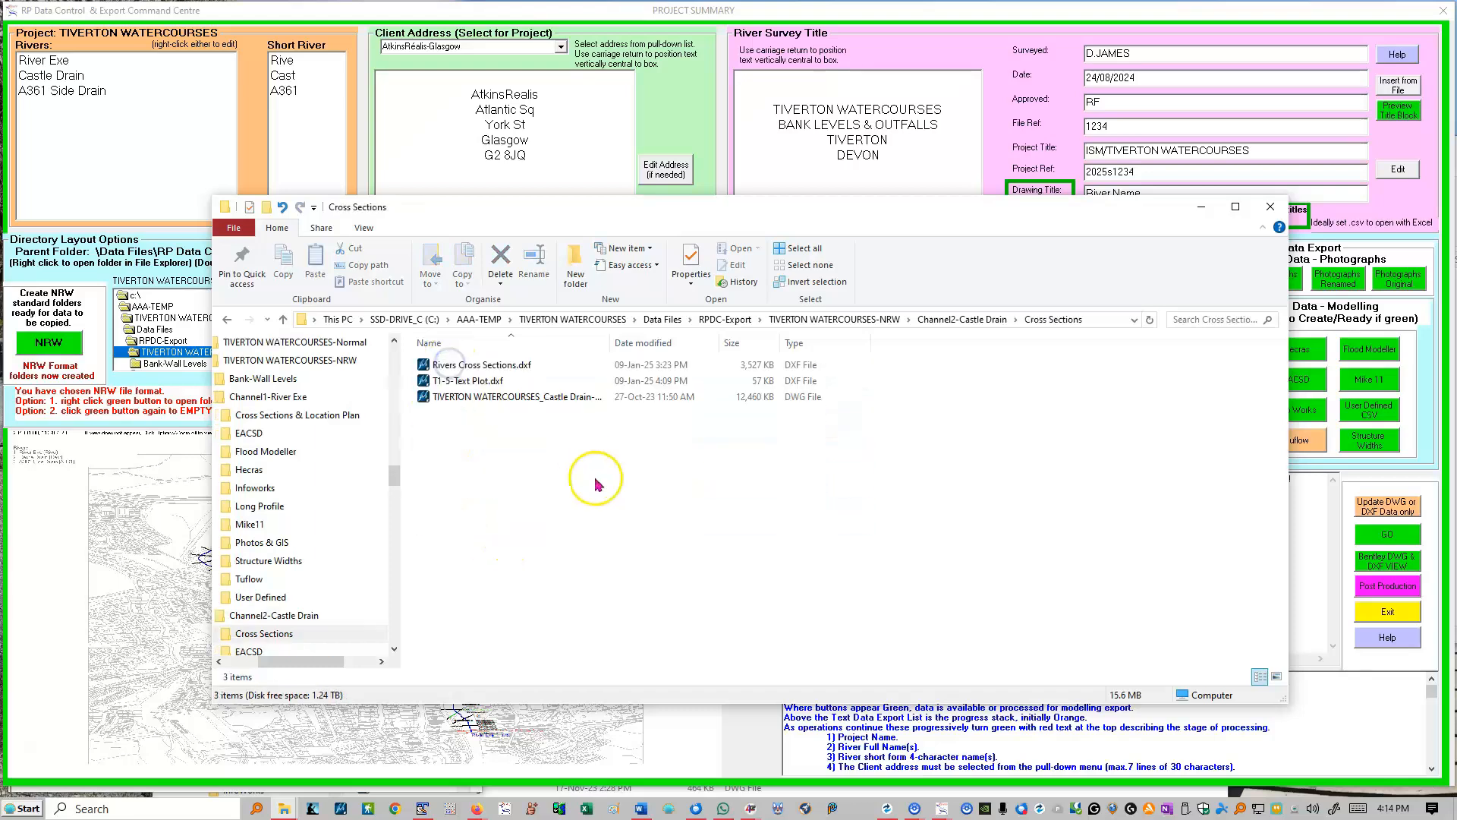
click(536, 403)
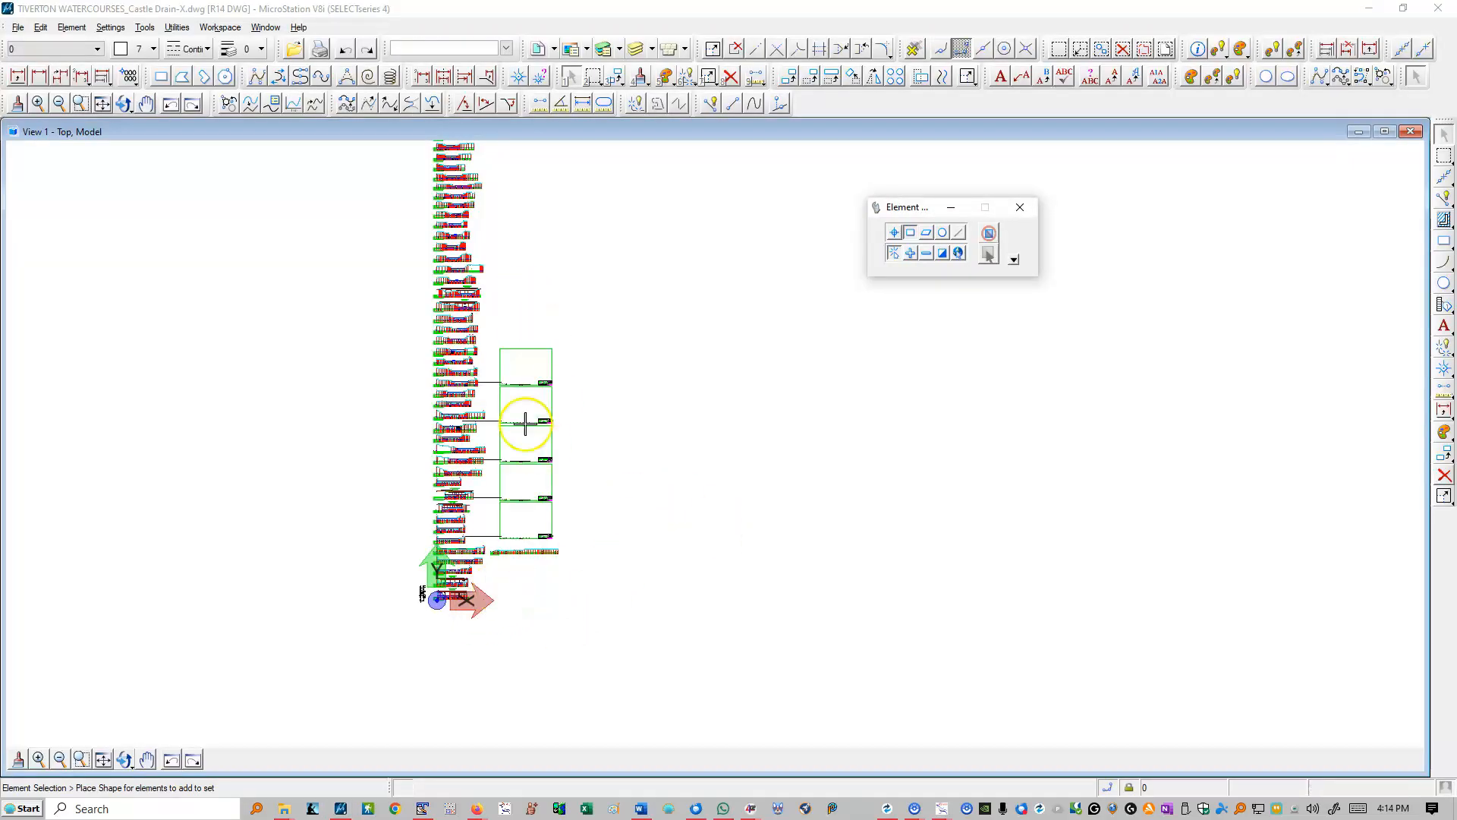
Step: Examine the lowest sheet's title block and Castle Drain cross section Cast.0004 in the section column
scroll(370, 579, down, 1)
scroll(362, 508, up, 6)
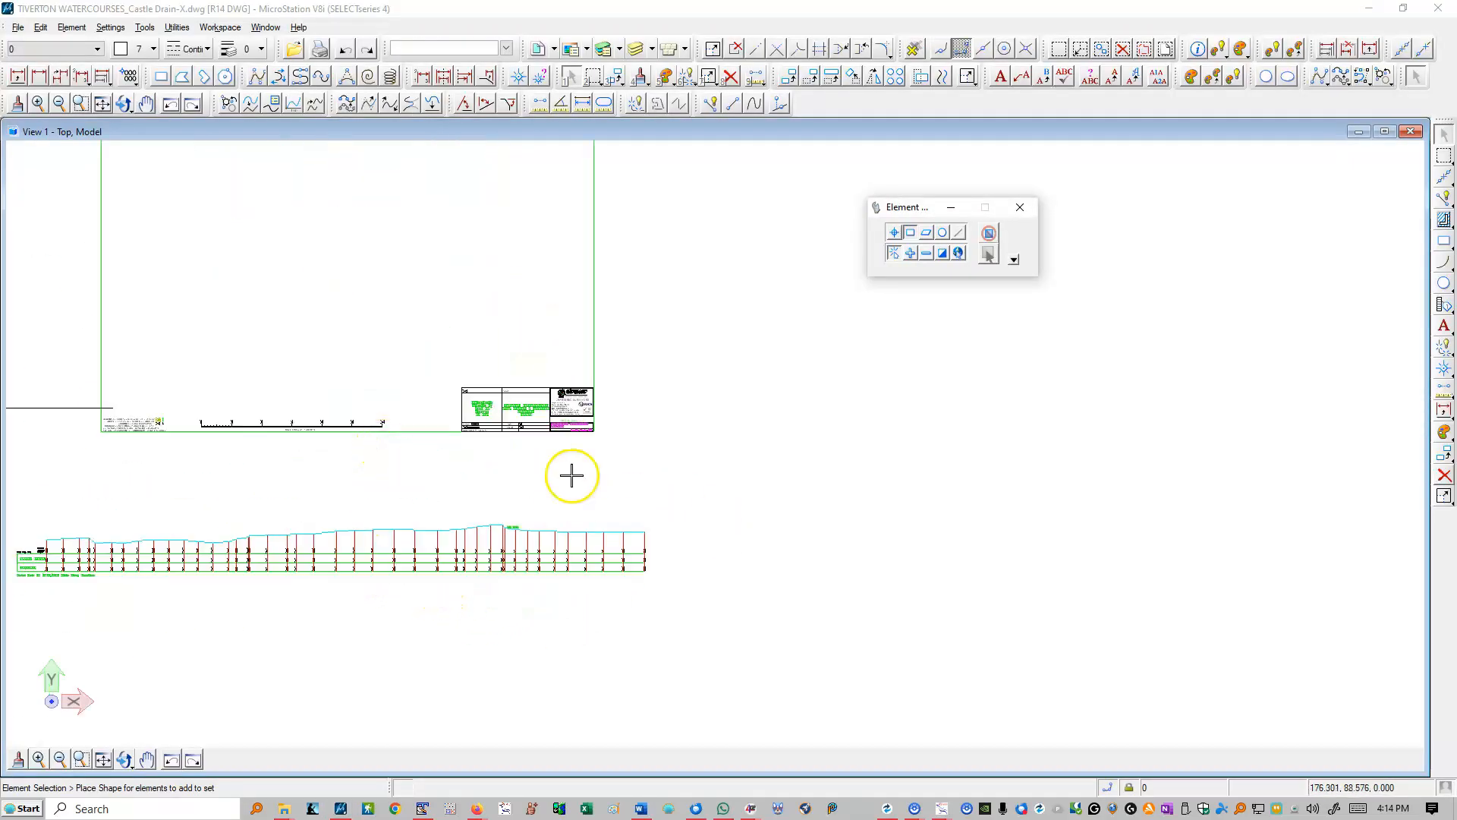
scroll(525, 401, up, 2)
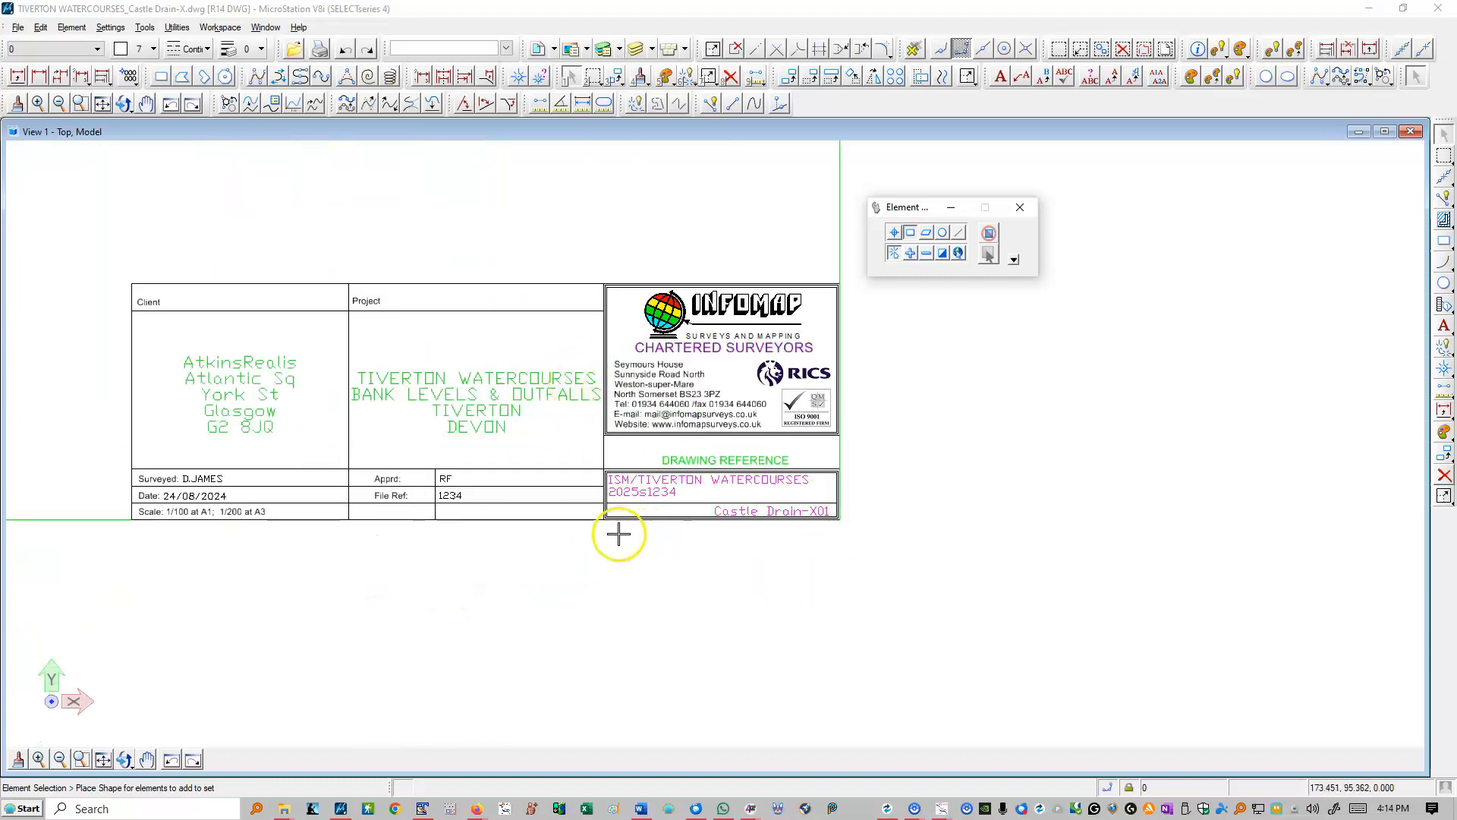
scroll(761, 595, down, 5)
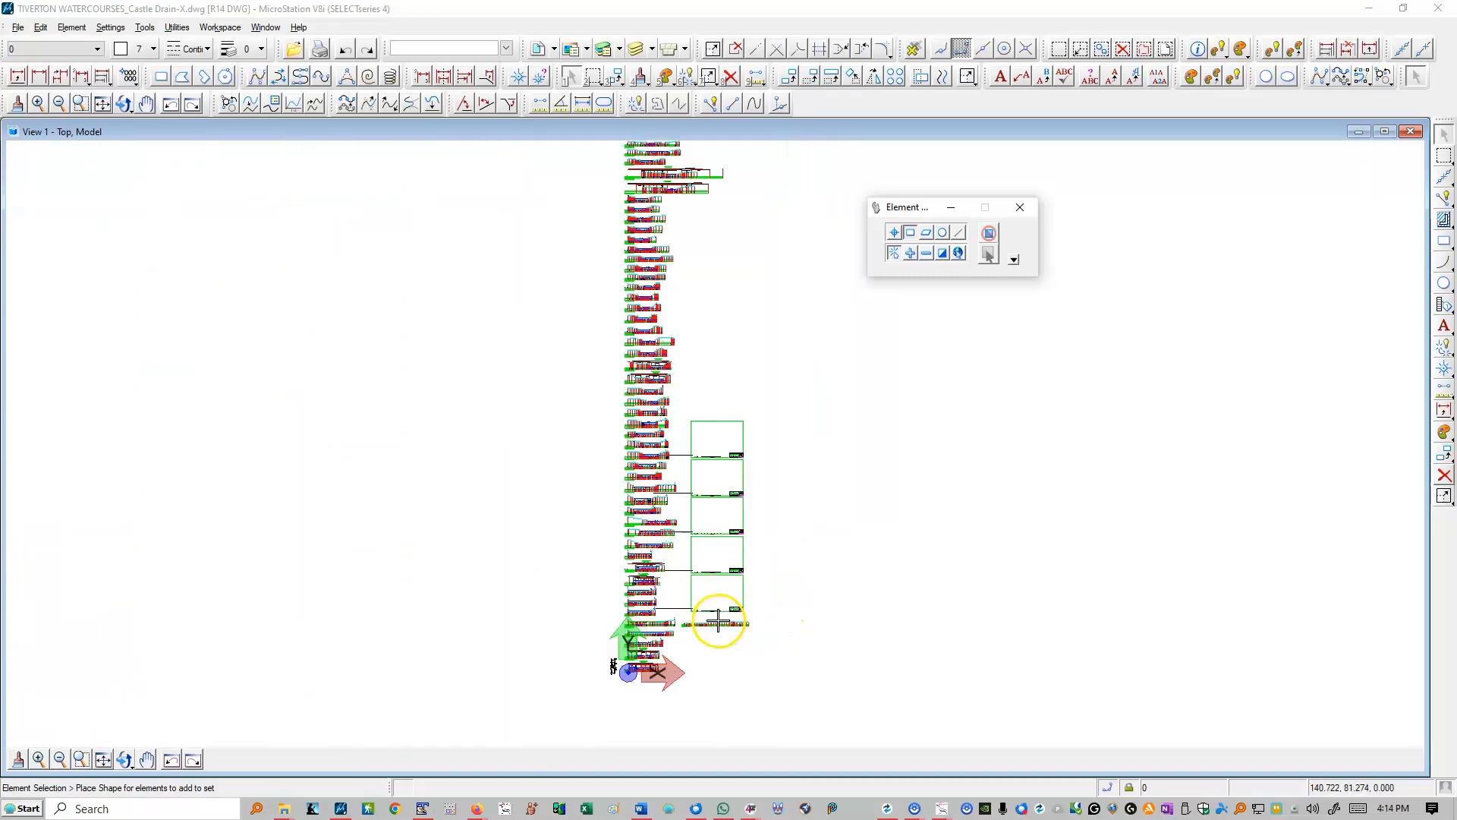
scroll(660, 291, up, 4)
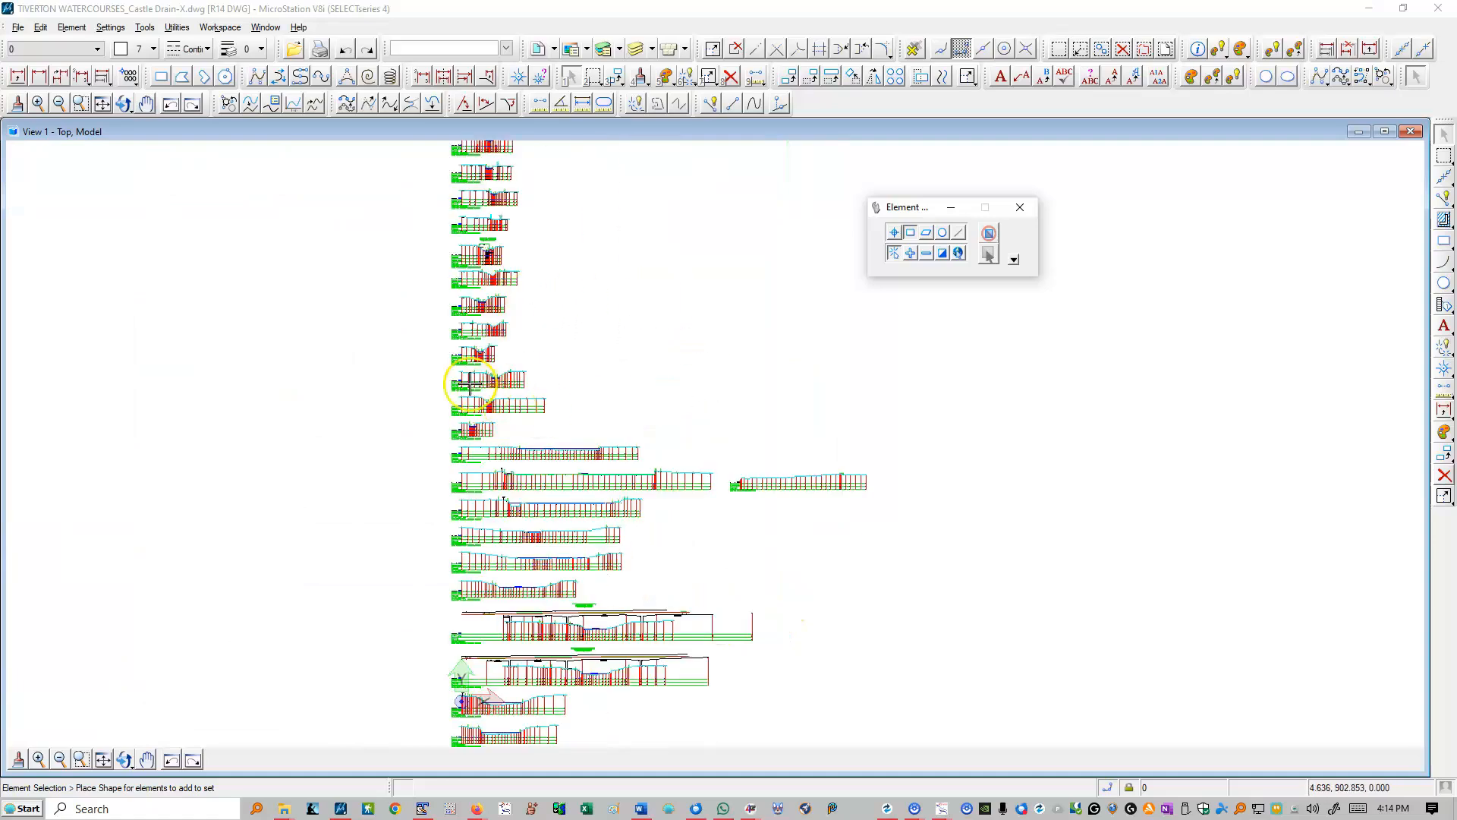
scroll(471, 383, up, 5)
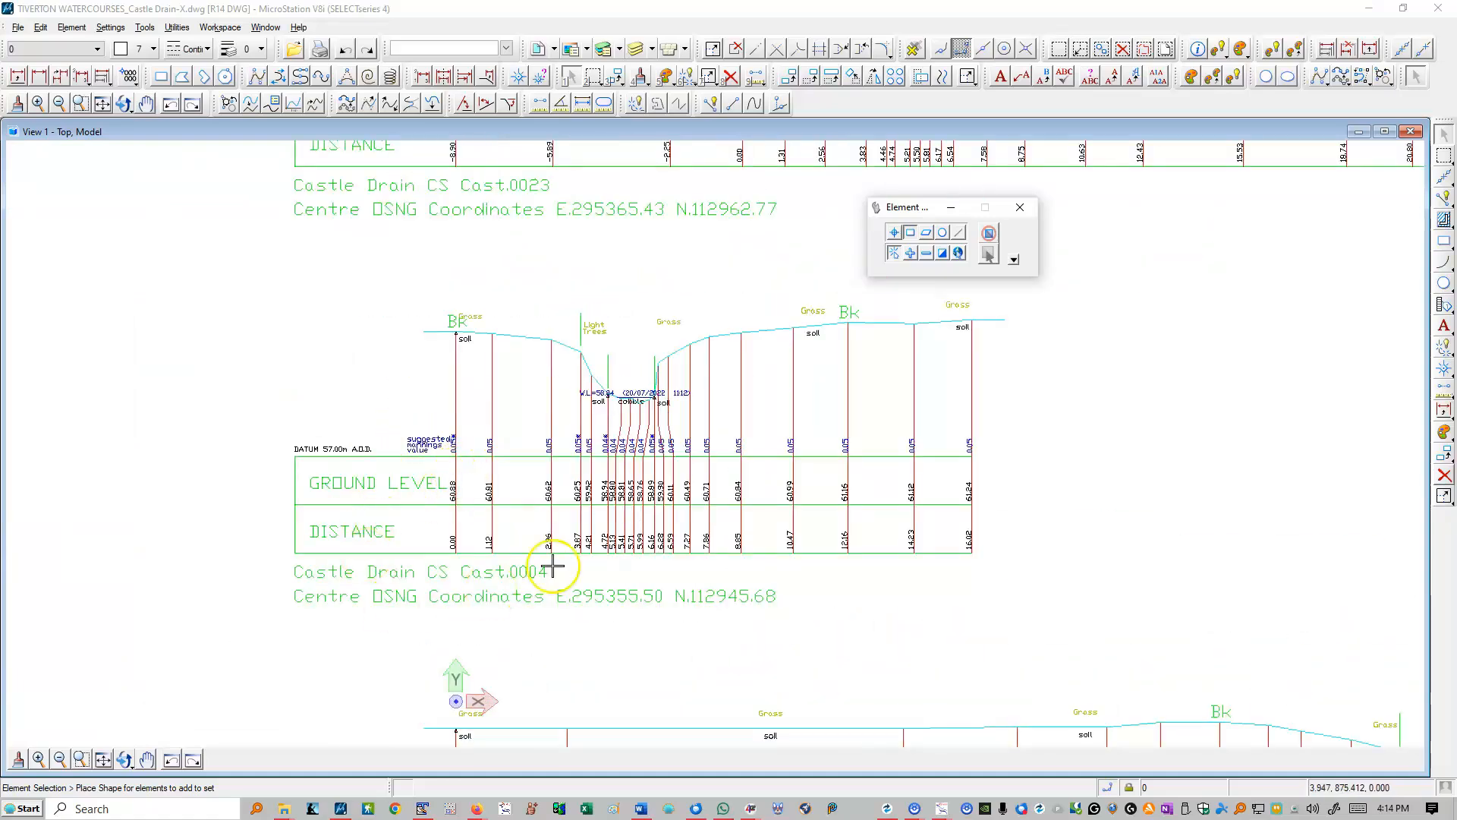
Step: Try to select and delete the River Exe sections below the Castle Drain group while they are still referenced
click(809, 77)
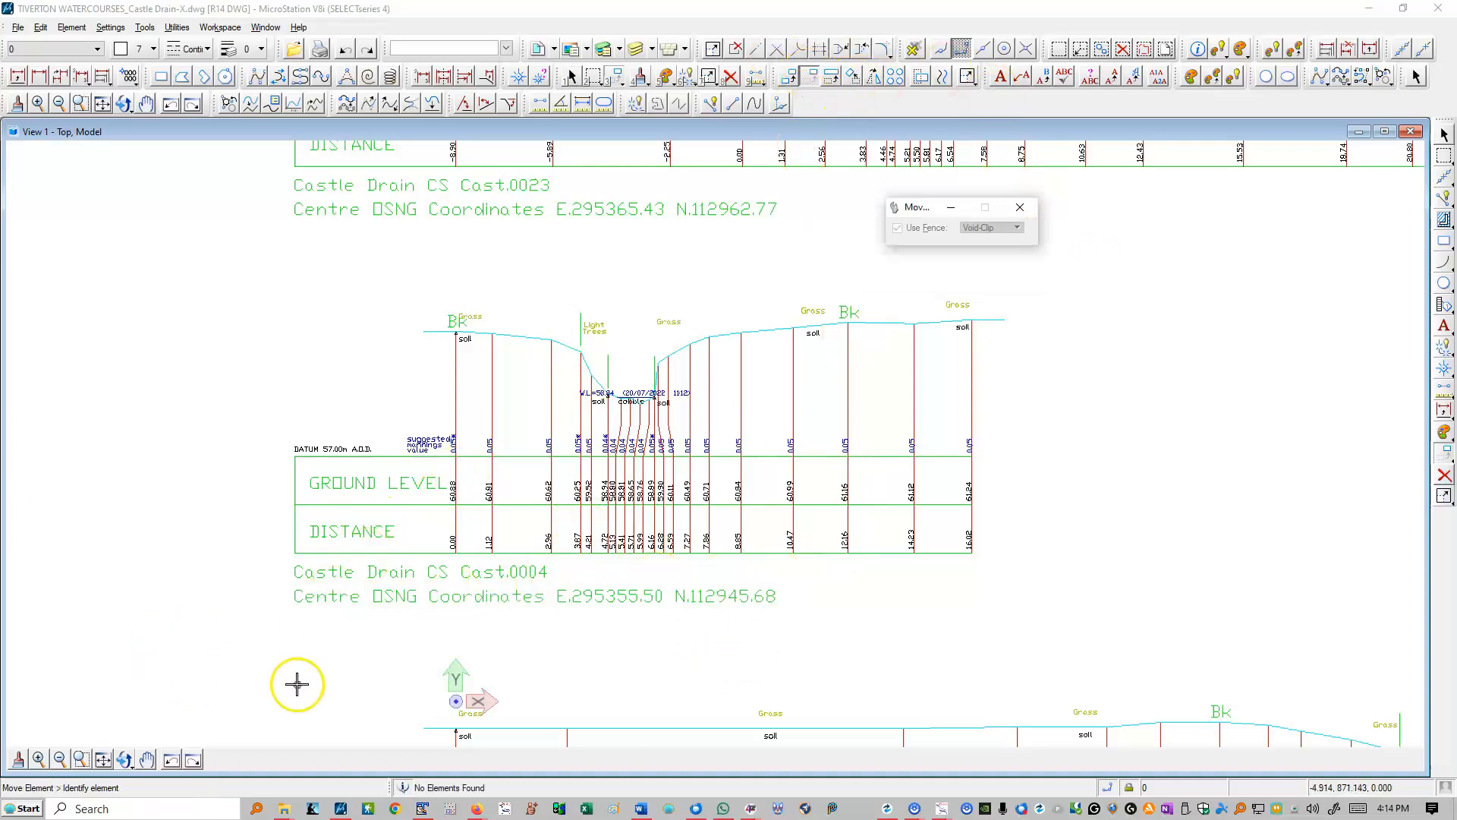
scroll(297, 684, down, 5)
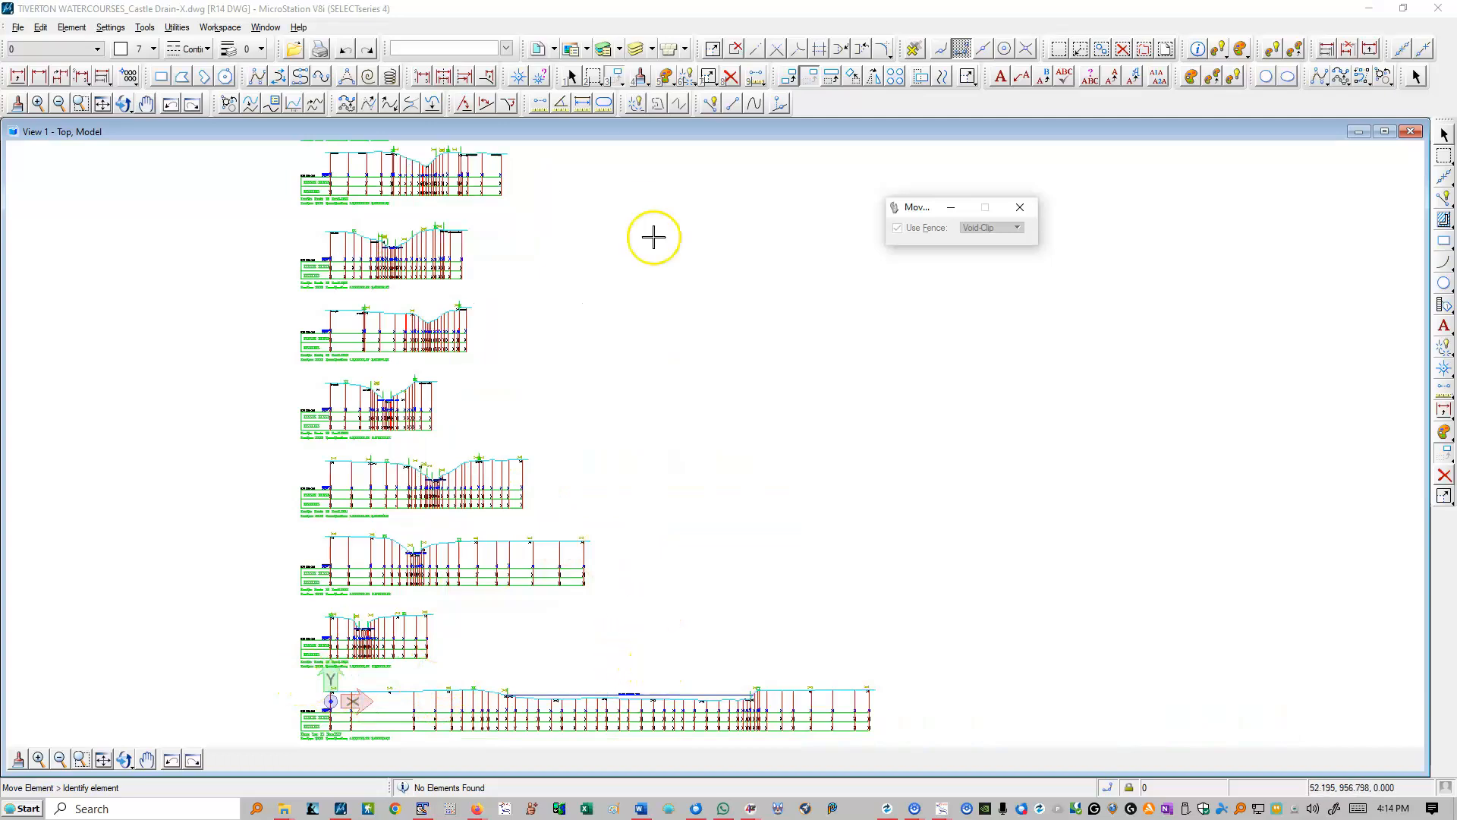
click(571, 76)
drag(644, 675, 195, 139)
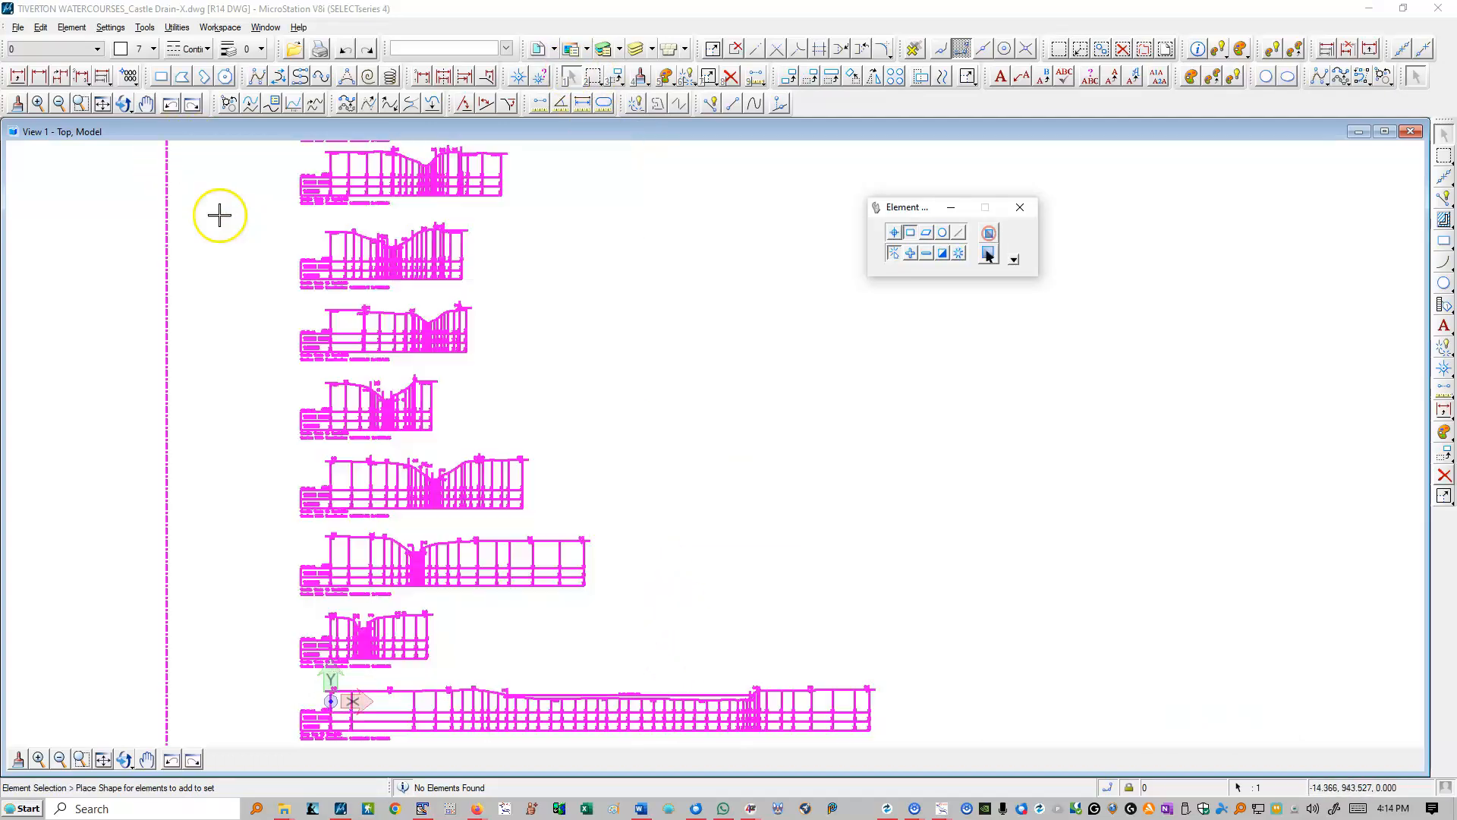
drag(614, 642, 360, 273)
scroll(323, 663, up, 1)
scroll(300, 332, down, 3)
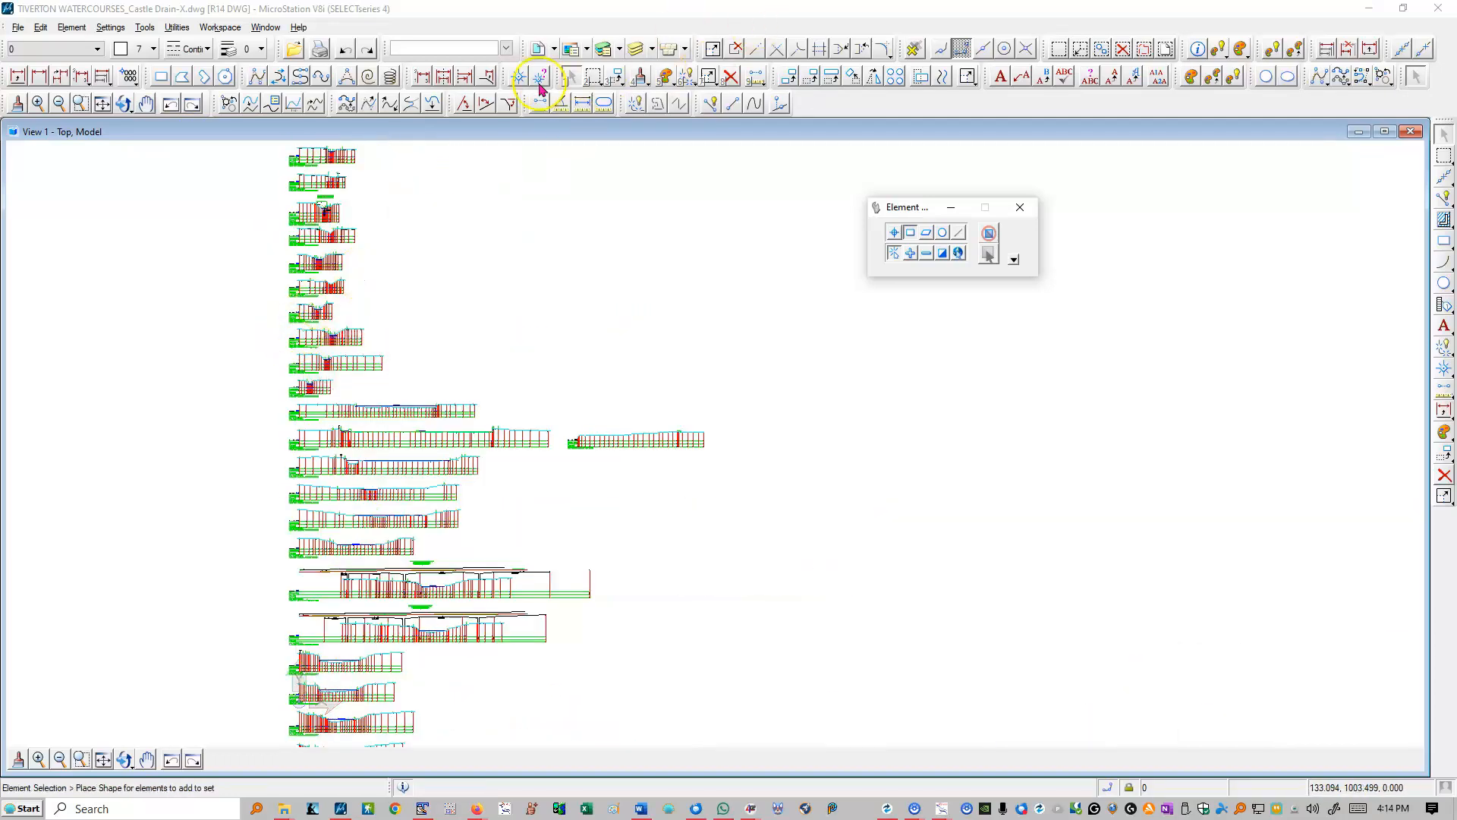
click(572, 79)
drag(263, 398, 801, 734)
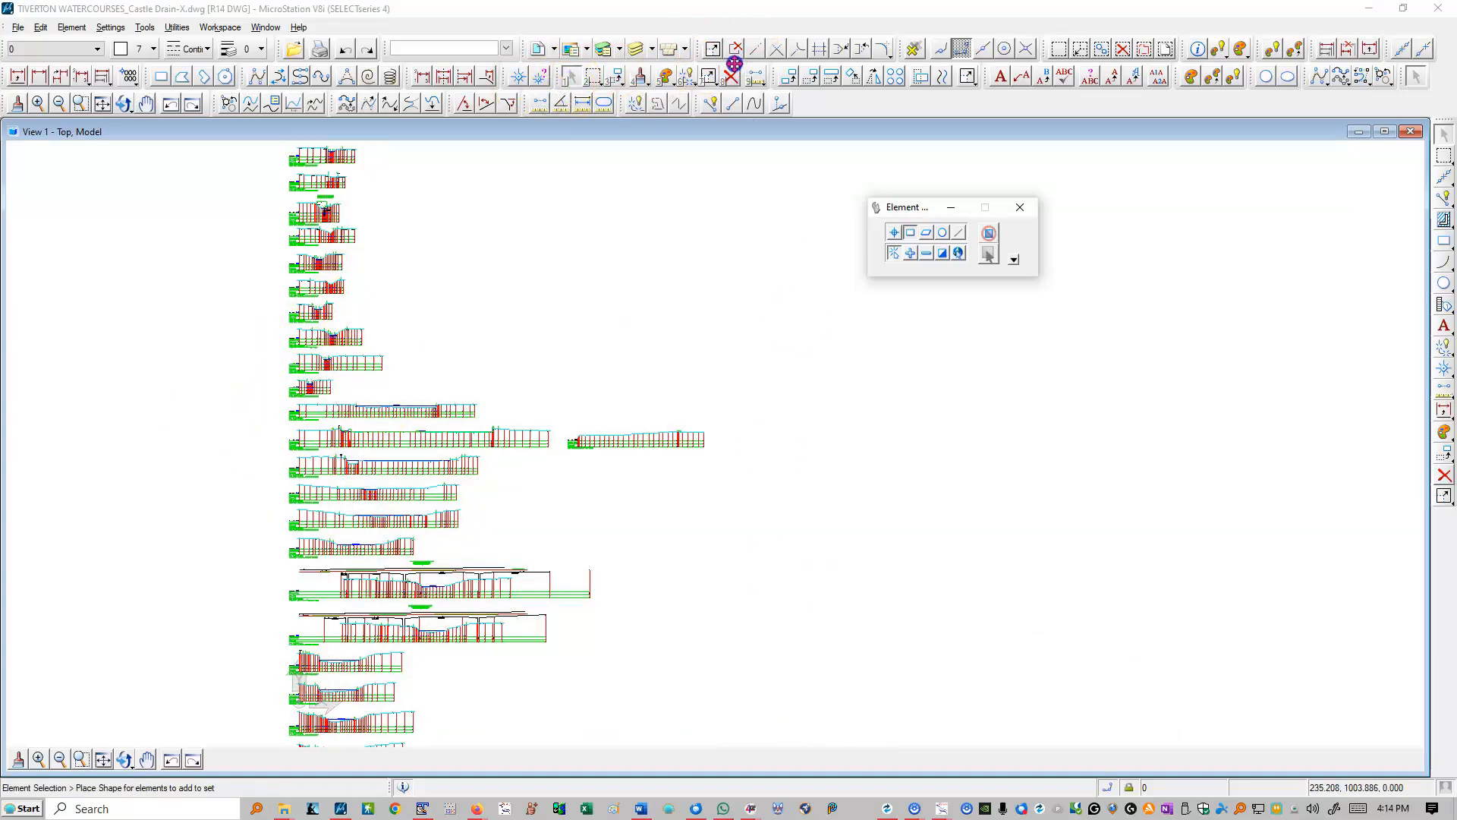
Step: Merge the T1-5-Text Plot.dwg and Rivers Cross Sections.dwg references into the Castle Drain master drawing
scroll(574, 360, down, 8)
scroll(630, 471, up, 3)
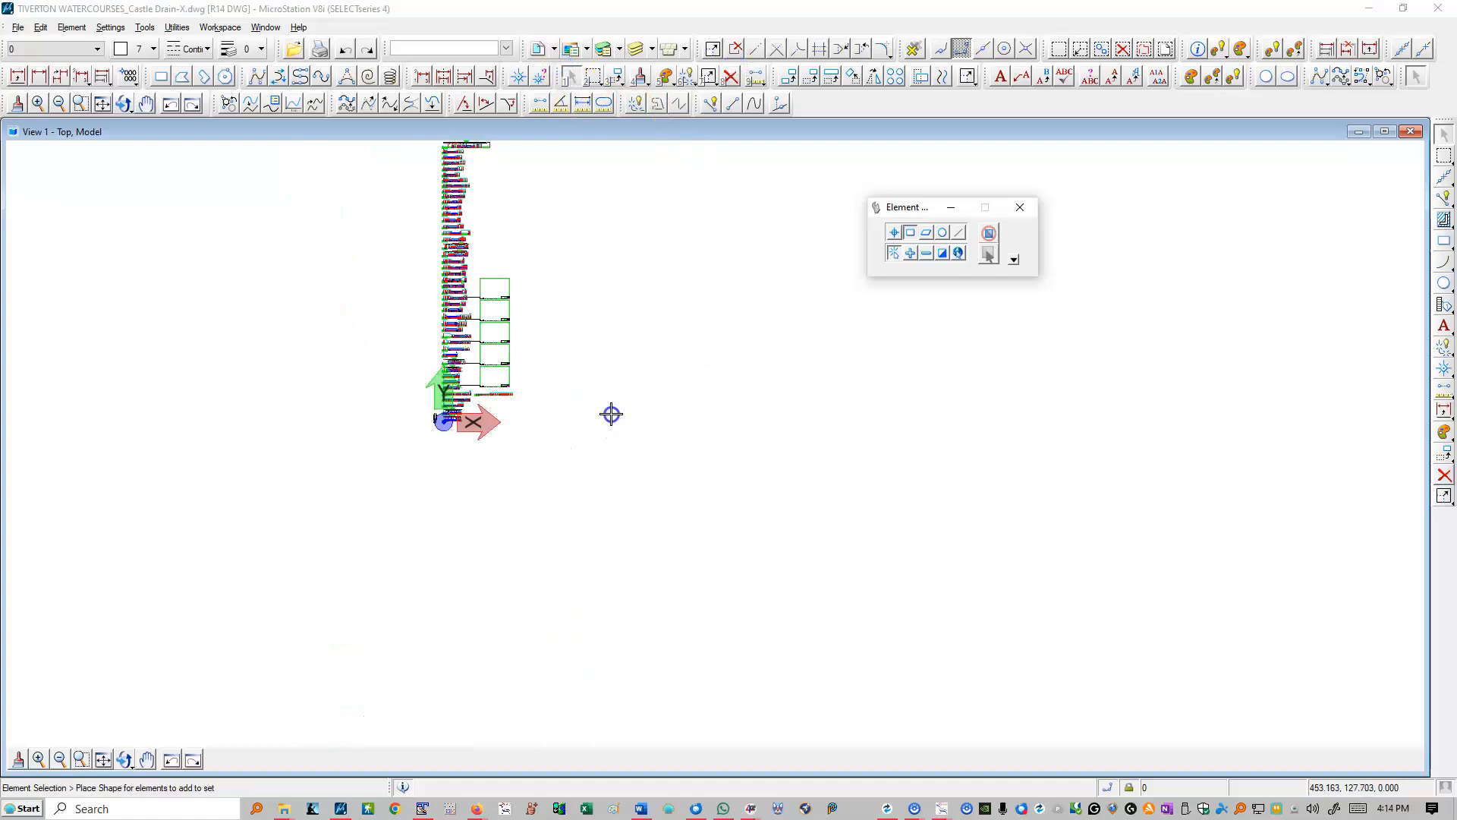
click(540, 51)
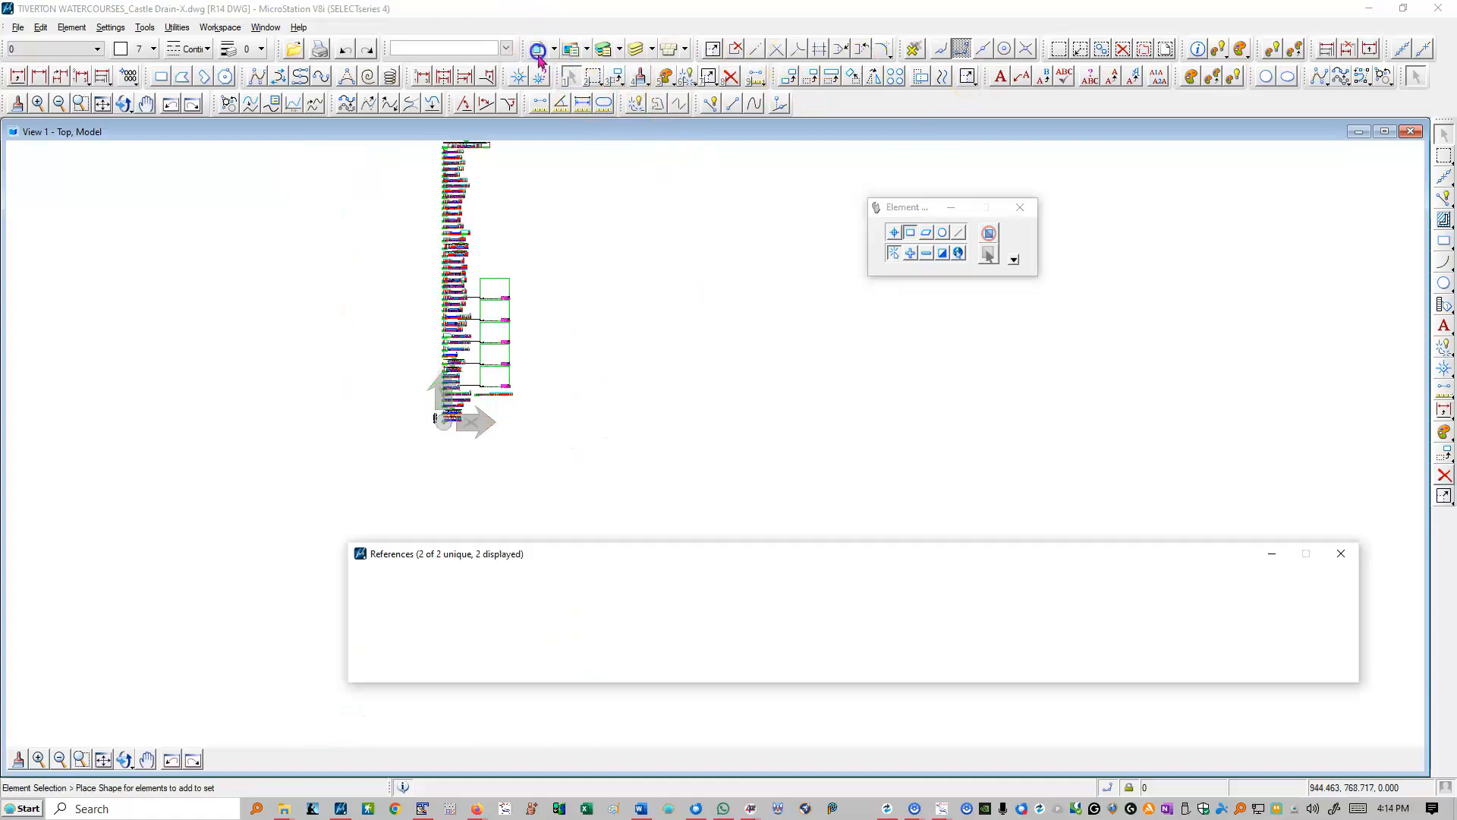
shift+click(725, 642)
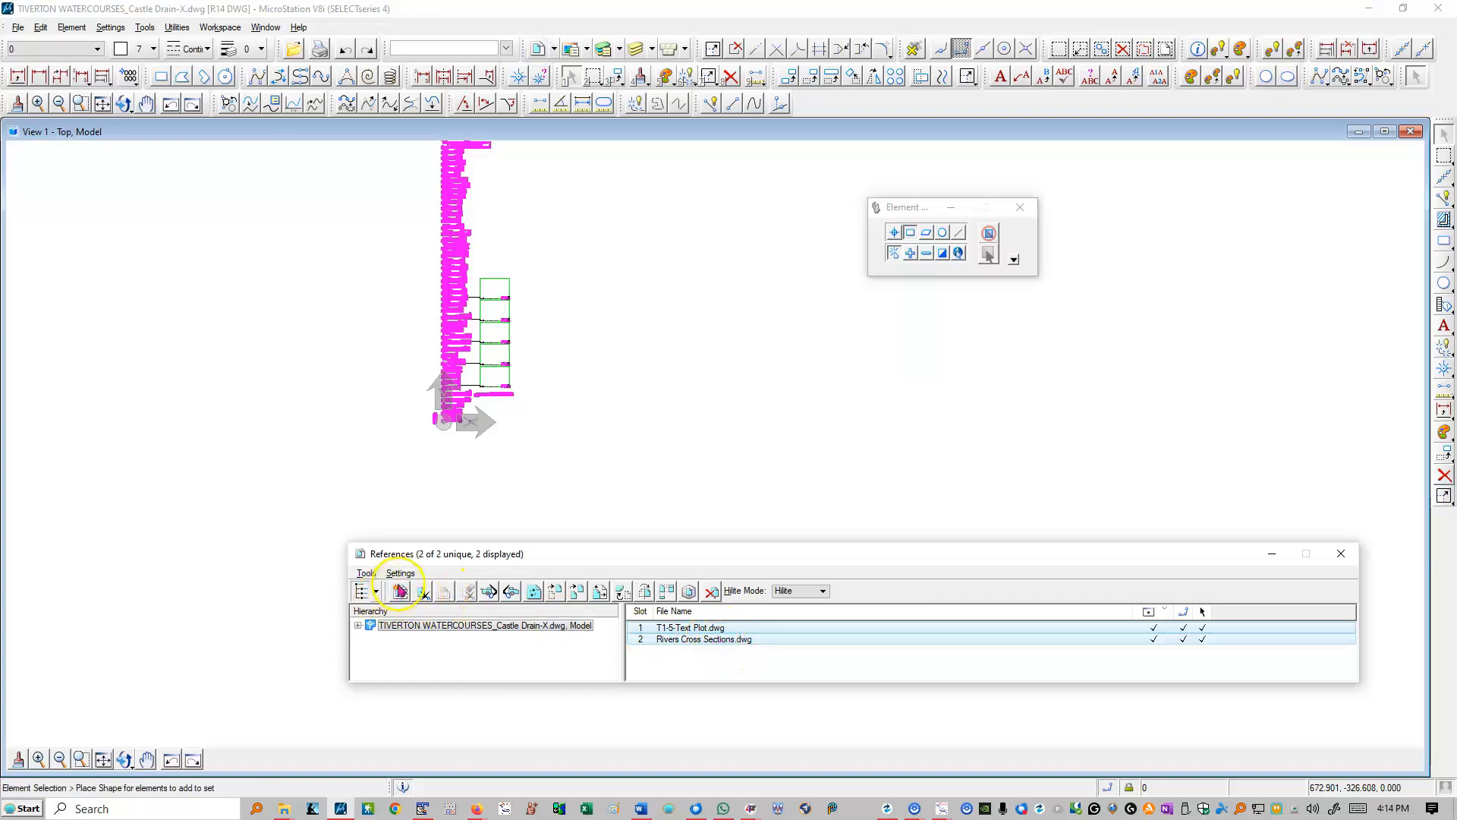
click(367, 574)
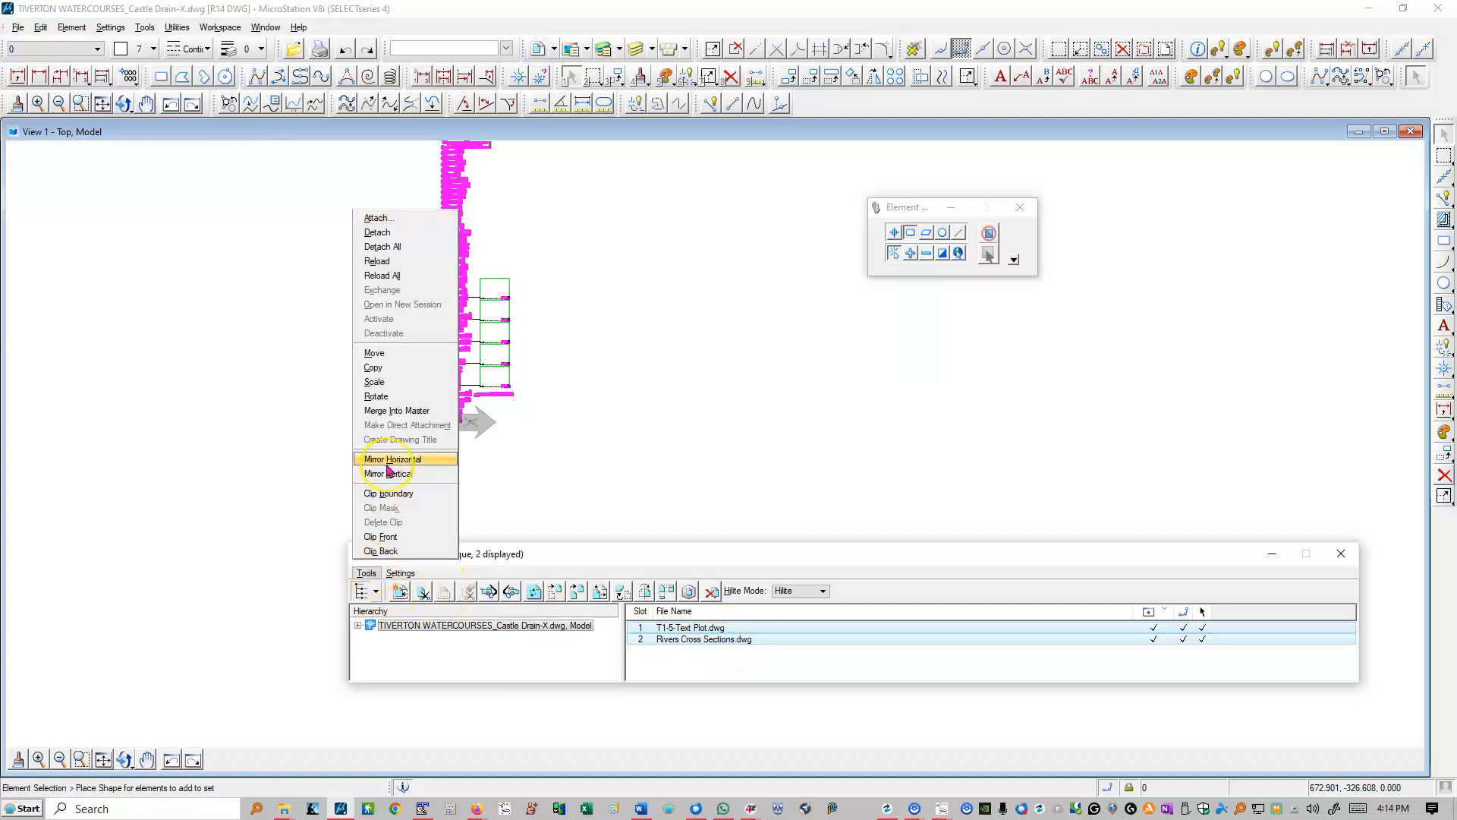
click(392, 411)
click(563, 442)
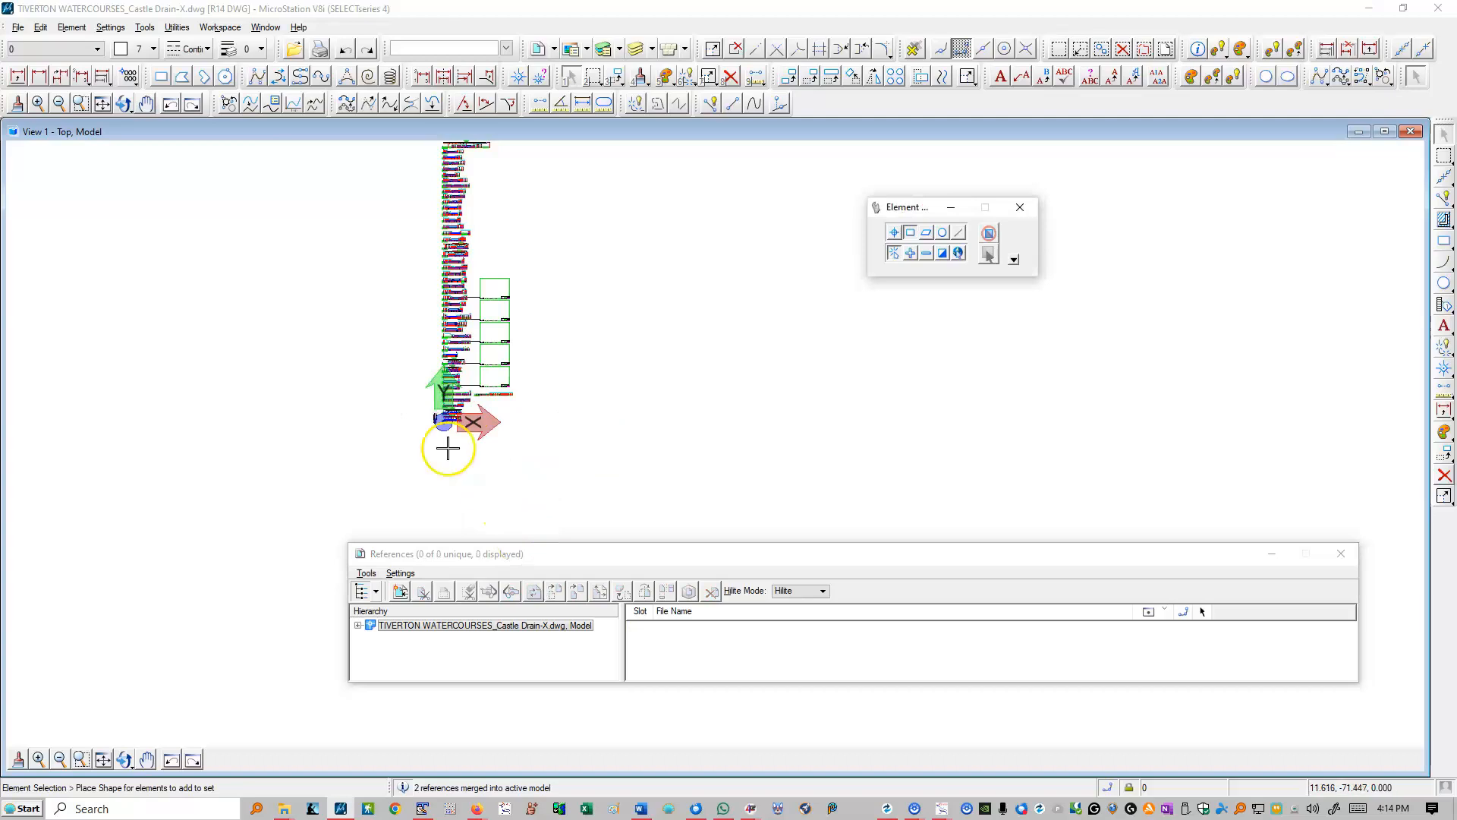
Step: Delete the block of River Exe cross sections directly below Castle Drain section Cast.0004 in the section column
click(756, 77)
click(572, 77)
scroll(472, 296, up, 5)
scroll(407, 394, up, 3)
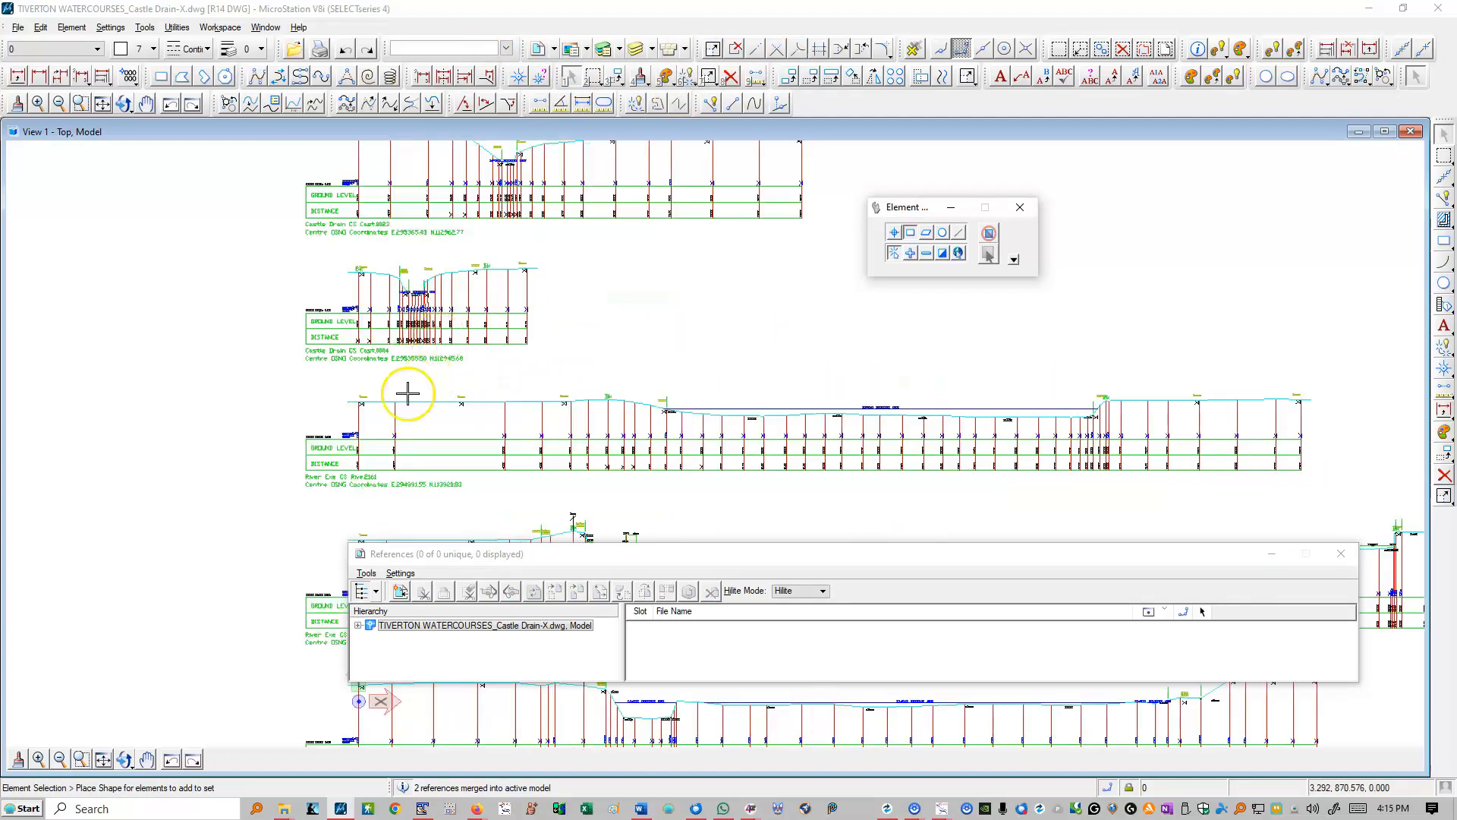
scroll(345, 368, down, 4)
drag(125, 287, 1063, 522)
key(Delete)
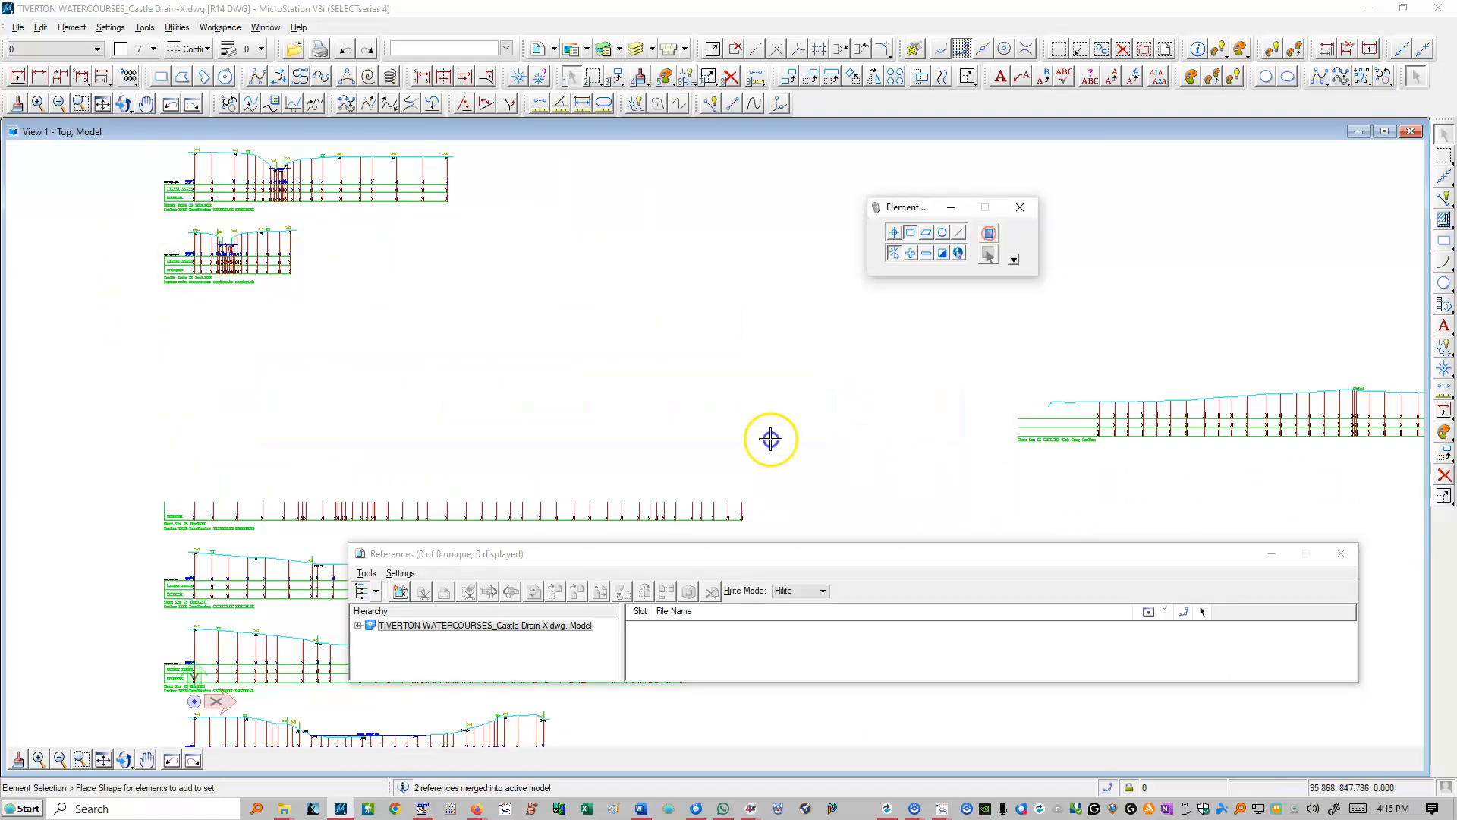
scroll(556, 372, down, 5)
drag(322, 364, 1017, 537)
key(Delete)
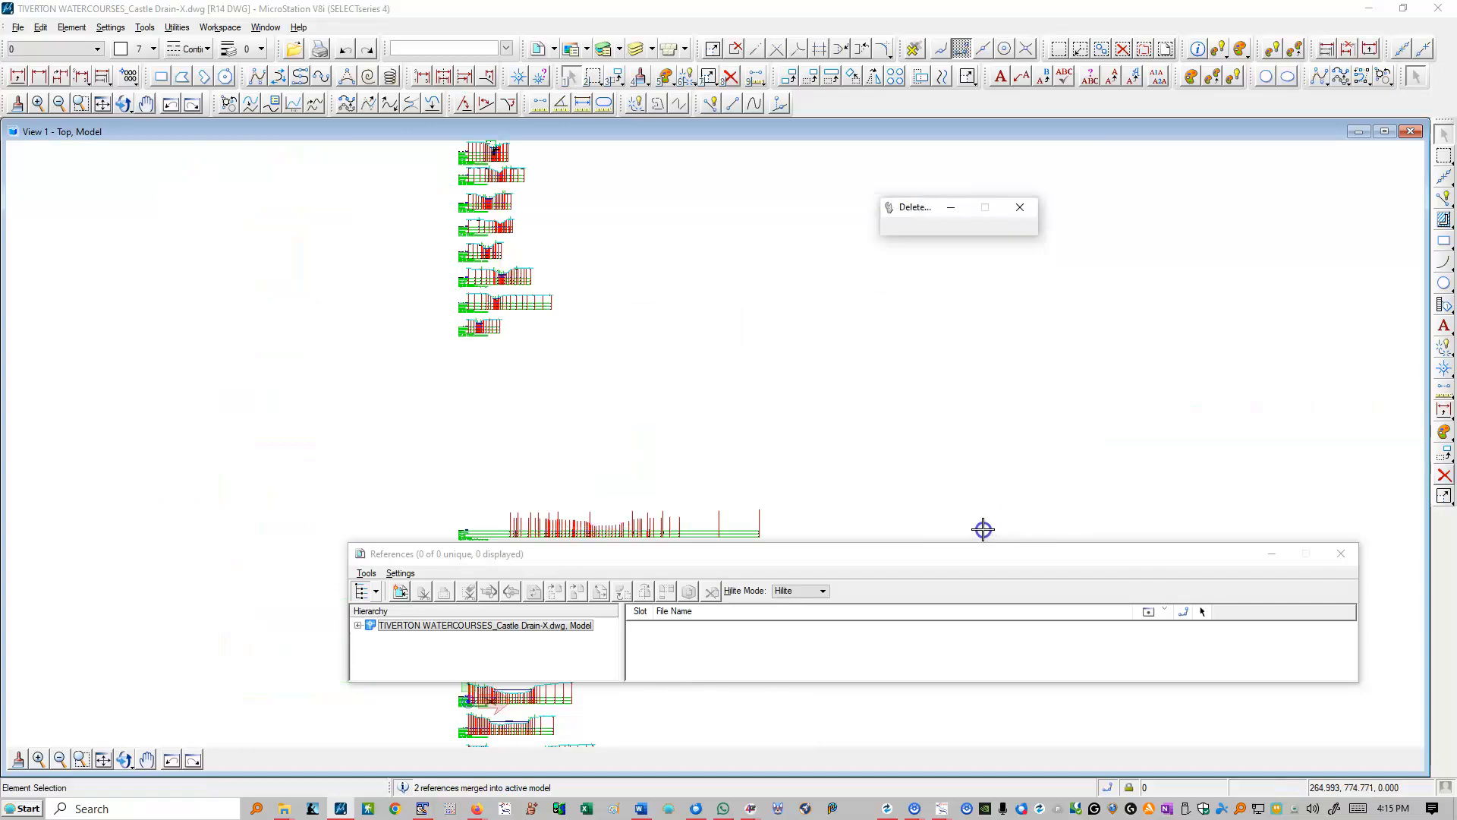
Step: Delete all A361 Side Drain cross sections above Castle Drain section Cast.0254 in the section column
scroll(595, 510, down, 5)
scroll(556, 292, up, 6)
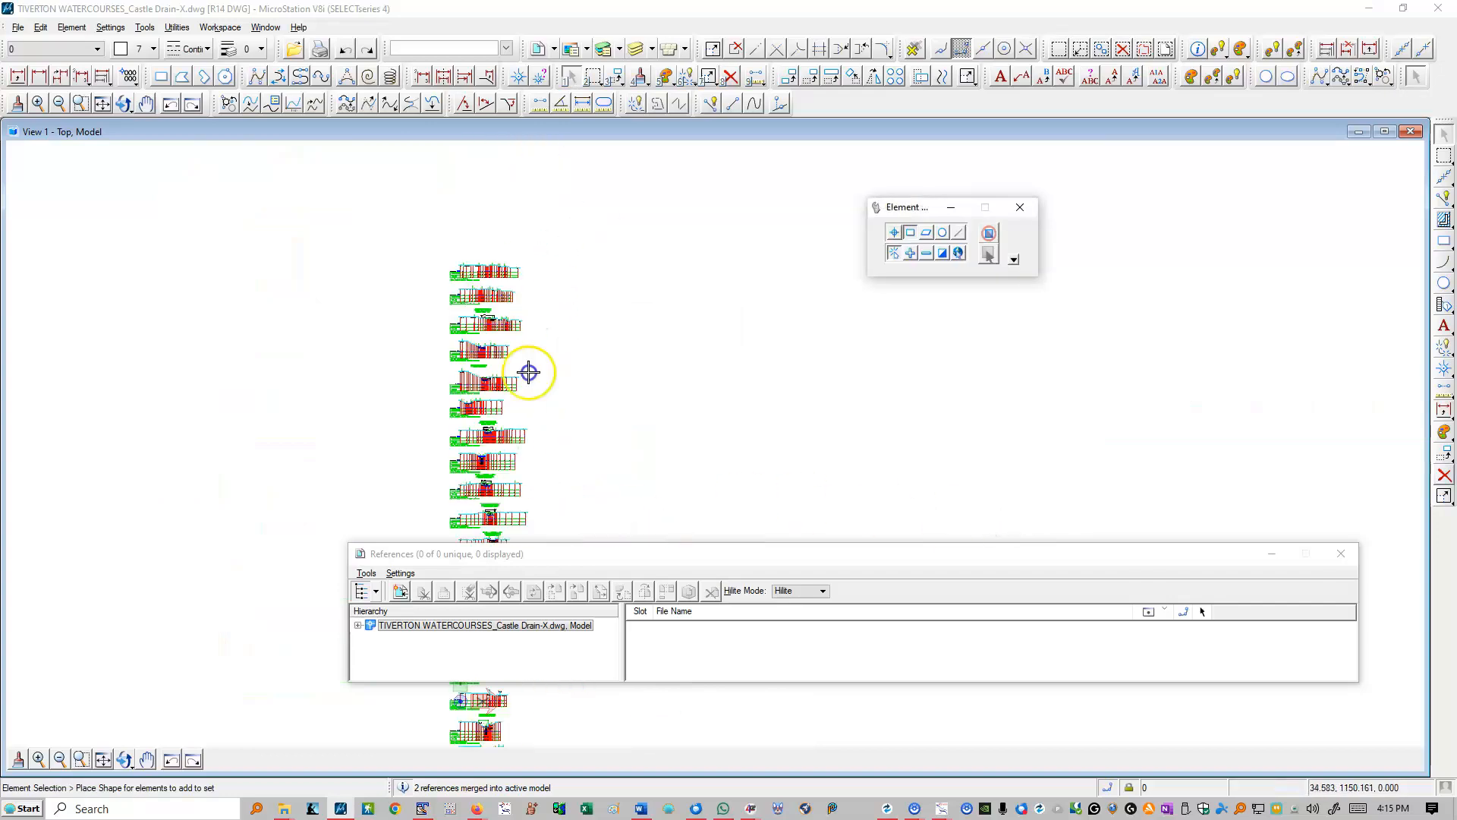
scroll(299, 299, down, 4)
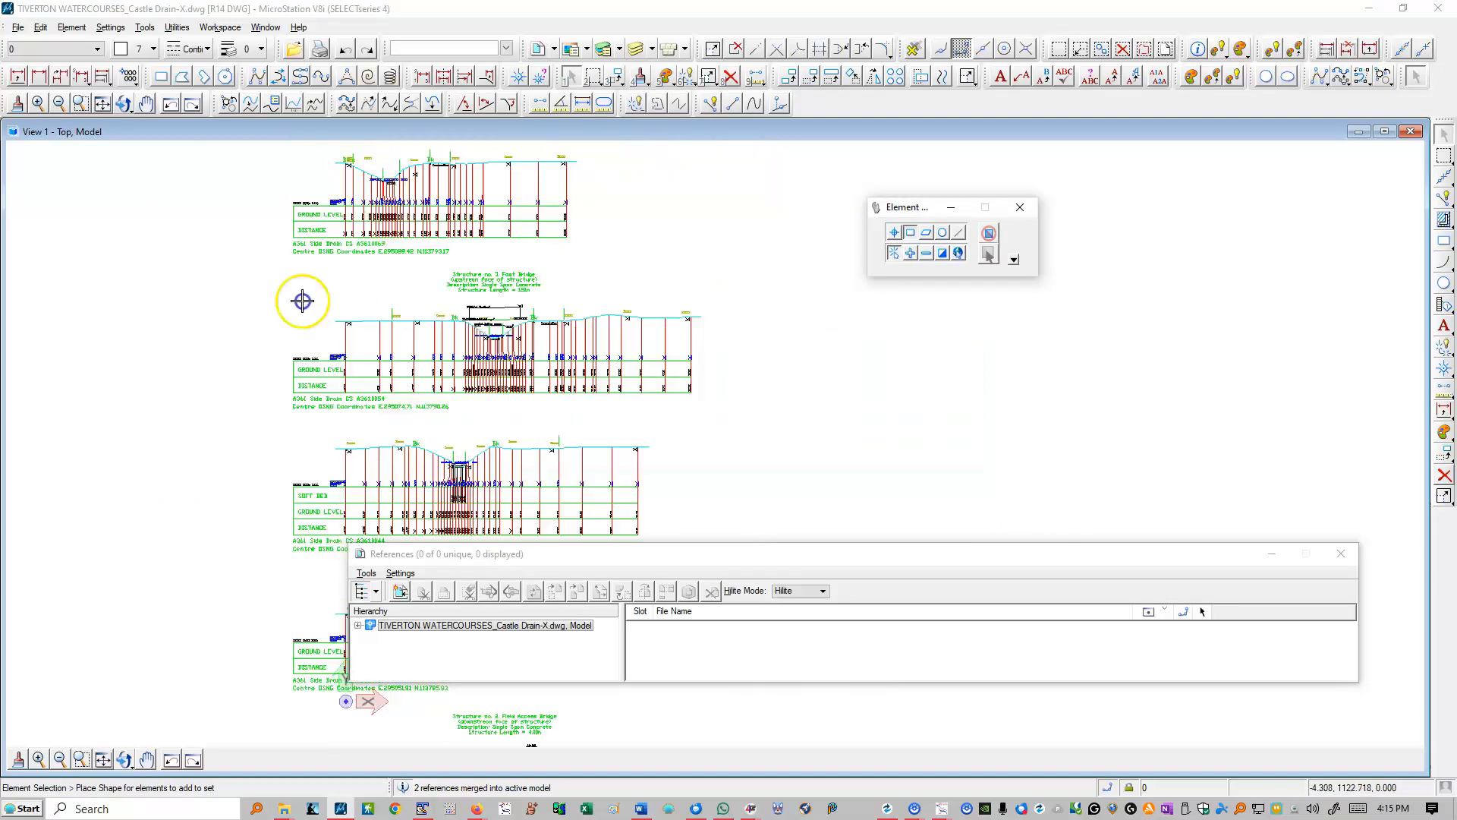
mouse_move(491, 547)
mouse_down()
mouse_move(492, 574)
mouse_move(830, 559)
mouse_up()
scroll(345, 581, up, 3)
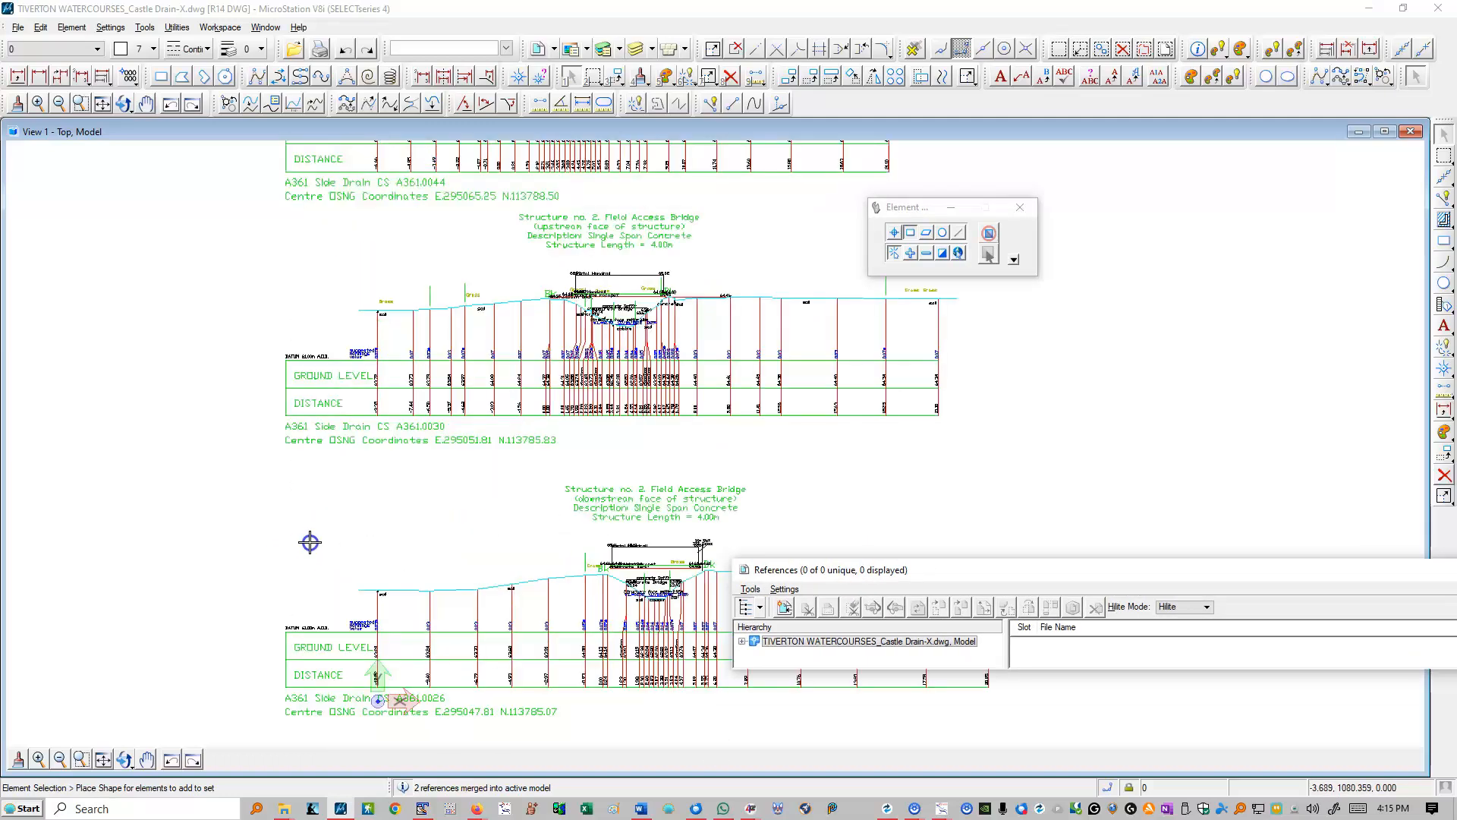
scroll(321, 347, down, 4)
scroll(372, 577, up, 4)
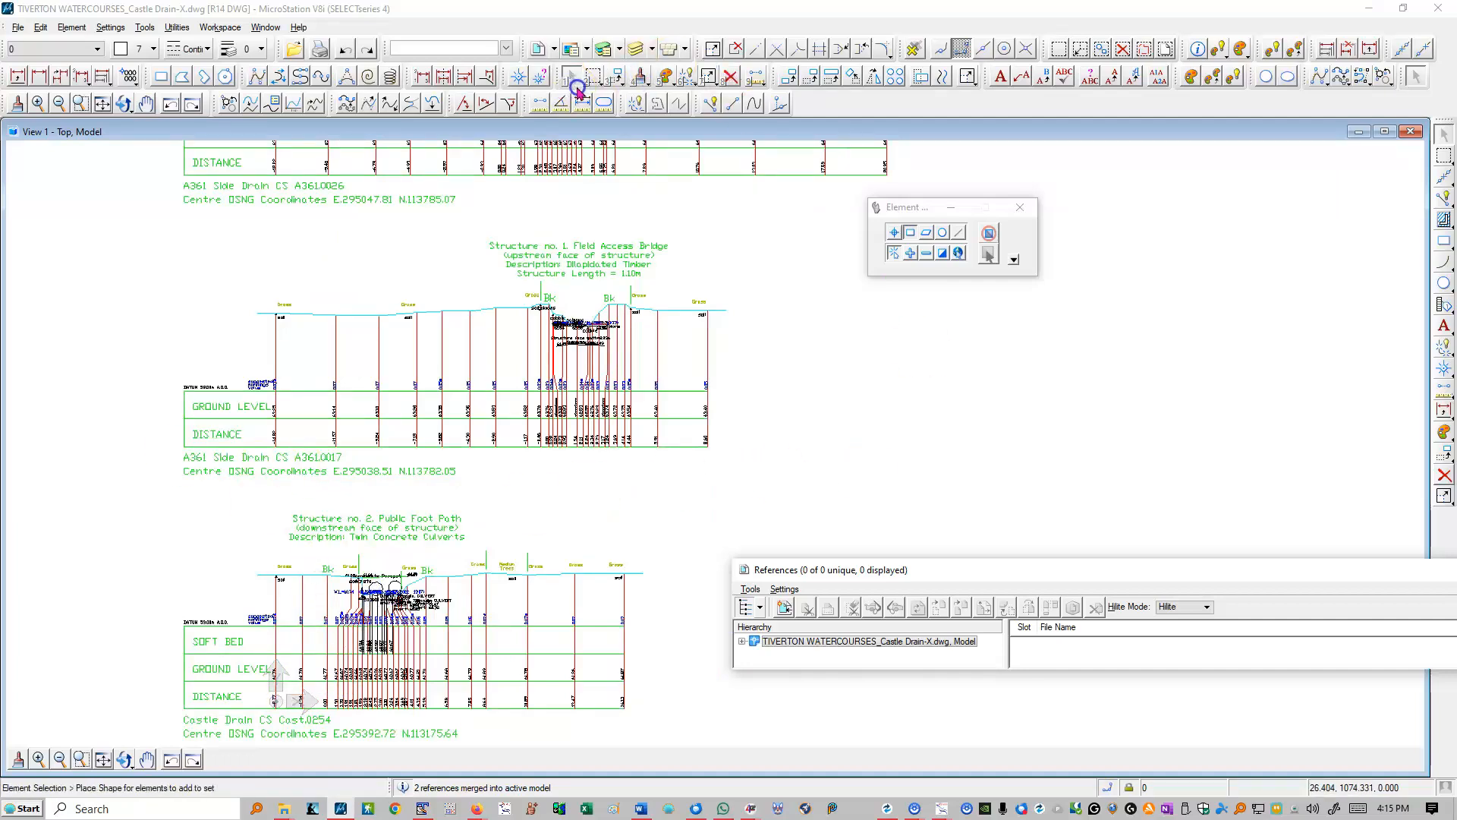
drag(781, 488, 97, 167)
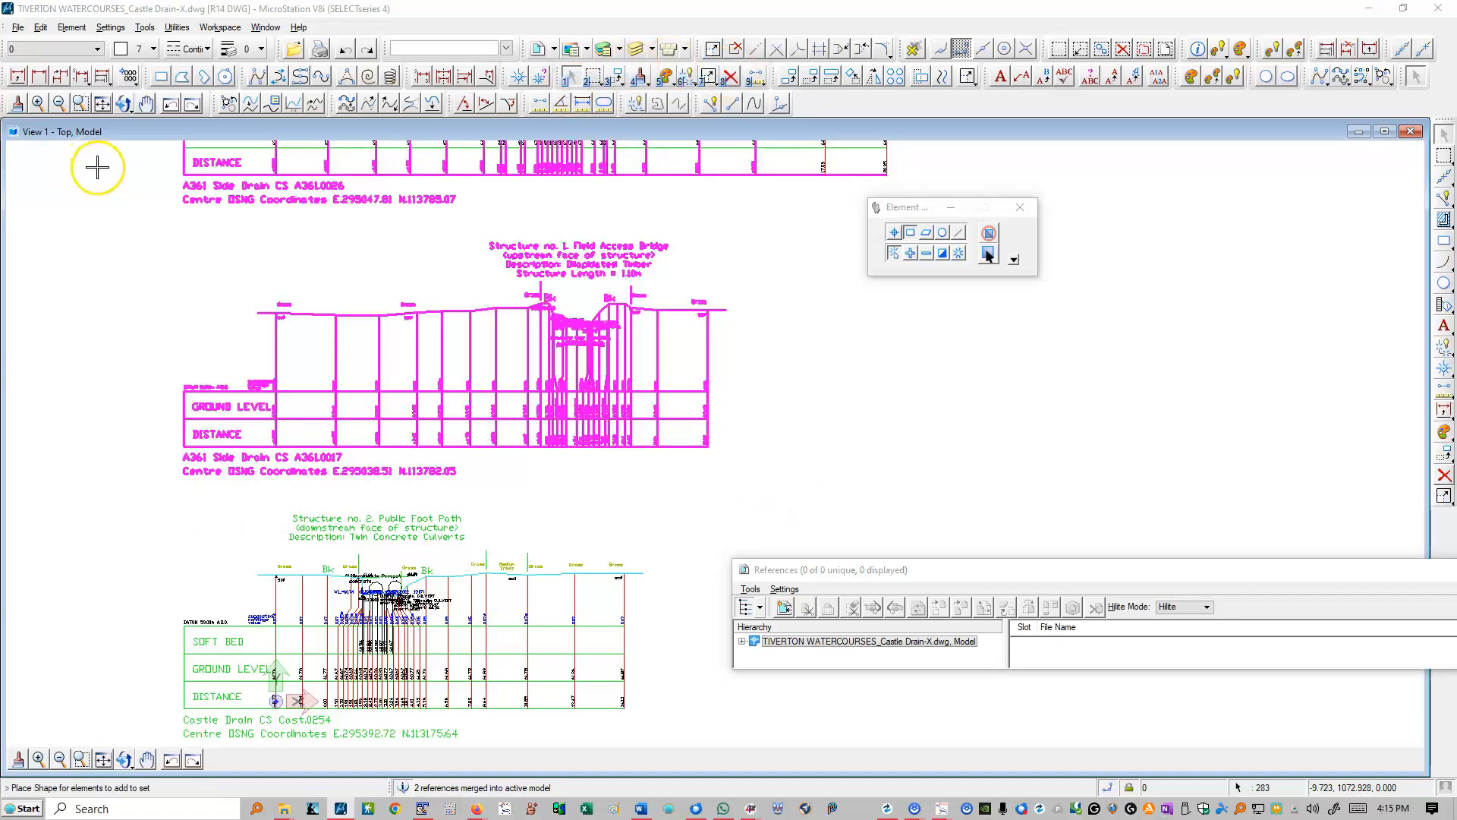
scroll(140, 329, down, 6)
drag(163, 266, 332, 471)
key(Delete)
scroll(407, 348, down, 3)
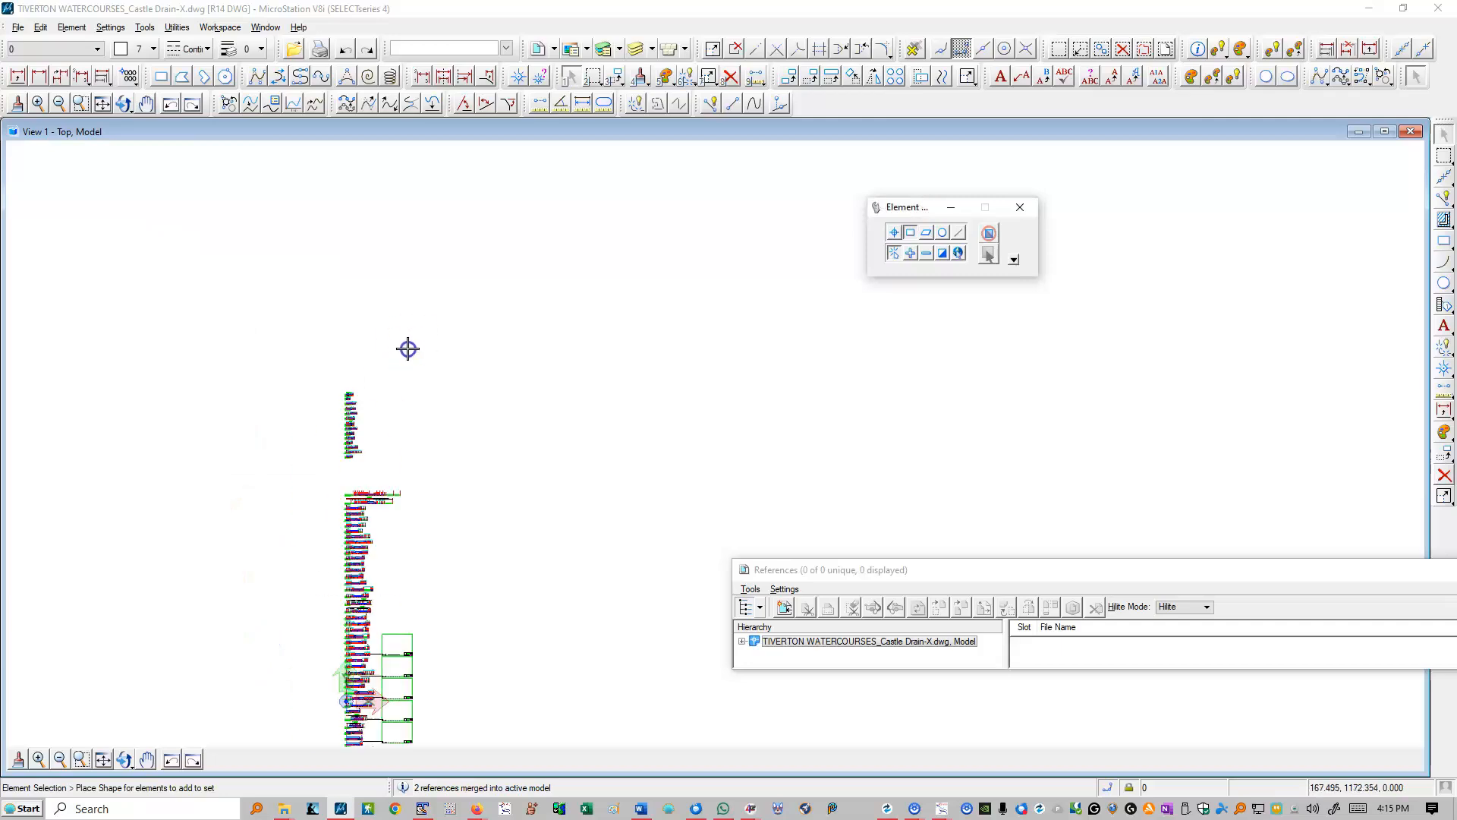
Step: Move the lowest four Castle Drain cross sections, starting with Cast.0004, into the left half of the lowest sheet
click(811, 76)
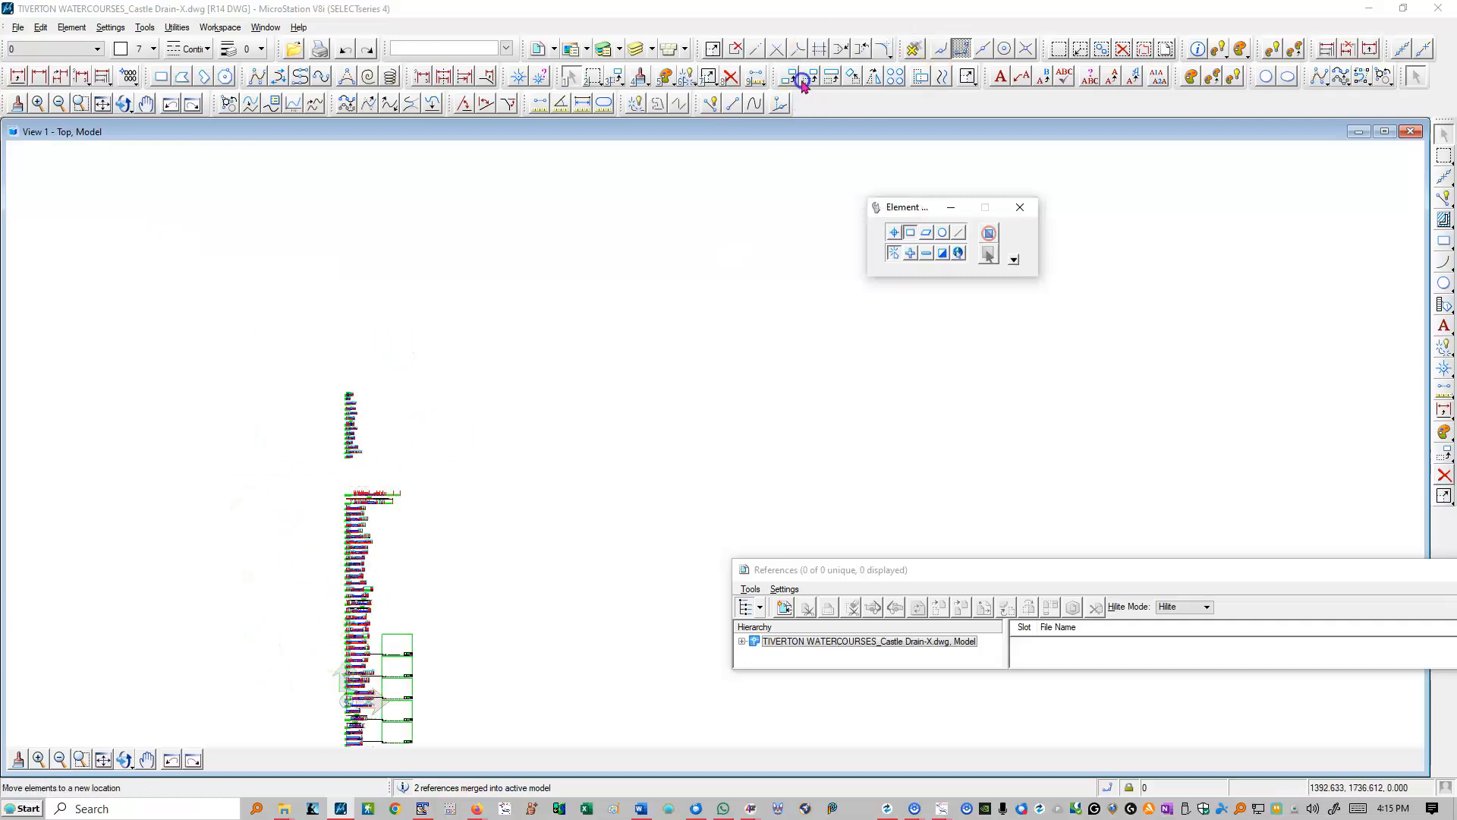
scroll(317, 459, up, 3)
scroll(300, 172, up, 2)
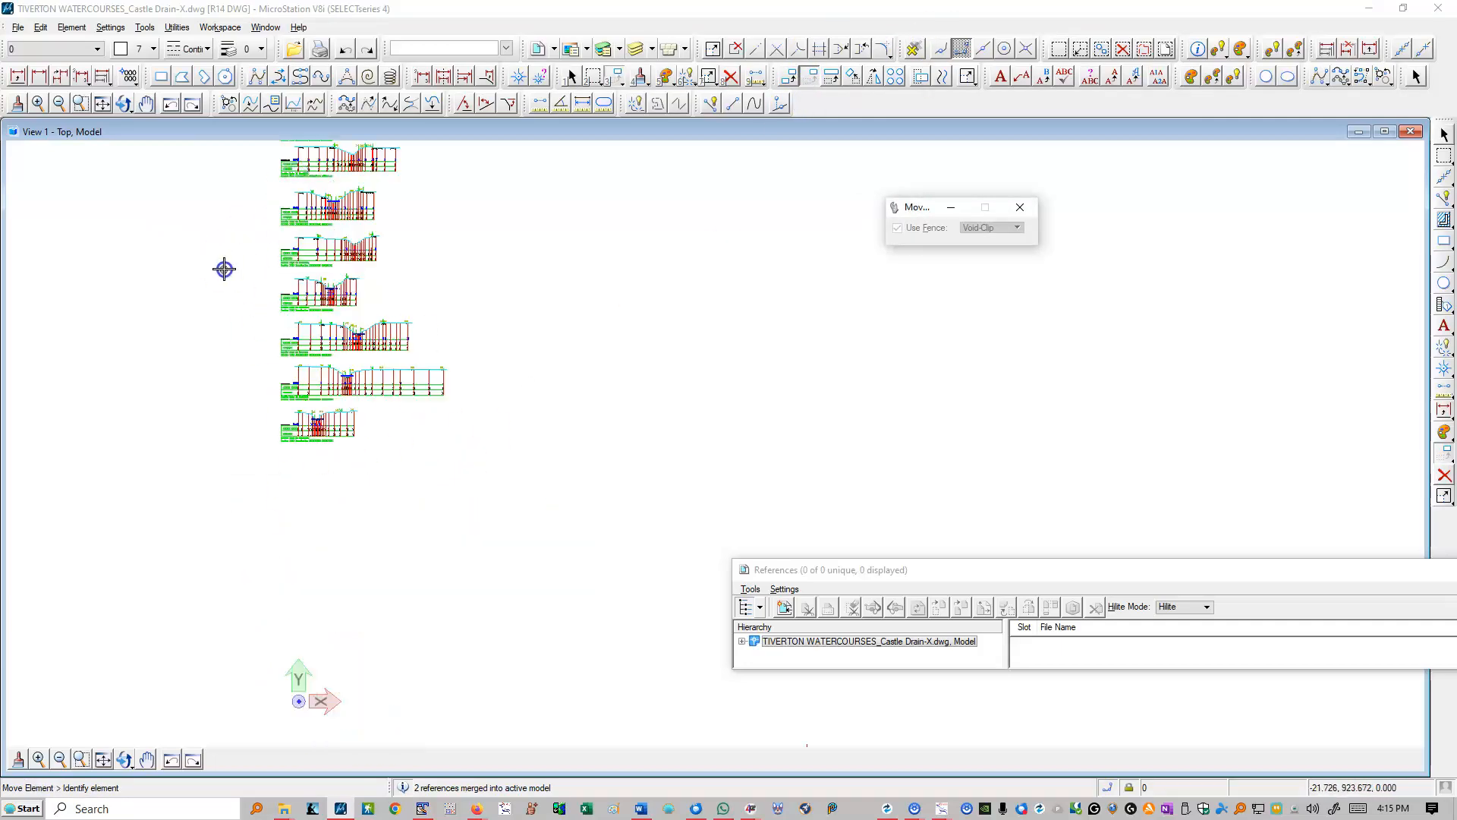
drag(252, 270, 535, 532)
scroll(293, 429, up, 5)
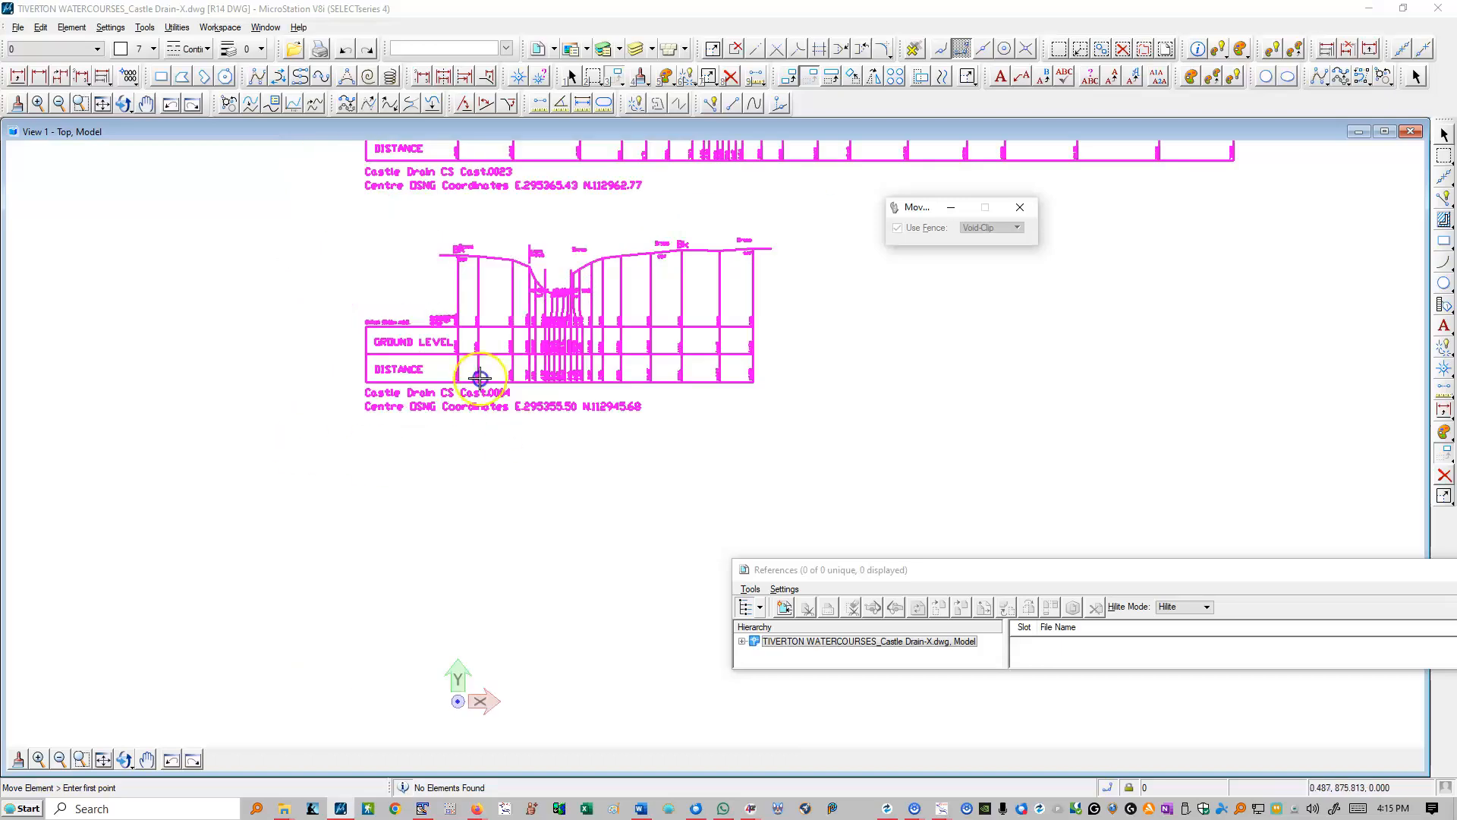
click(309, 389)
scroll(152, 374, down, 5)
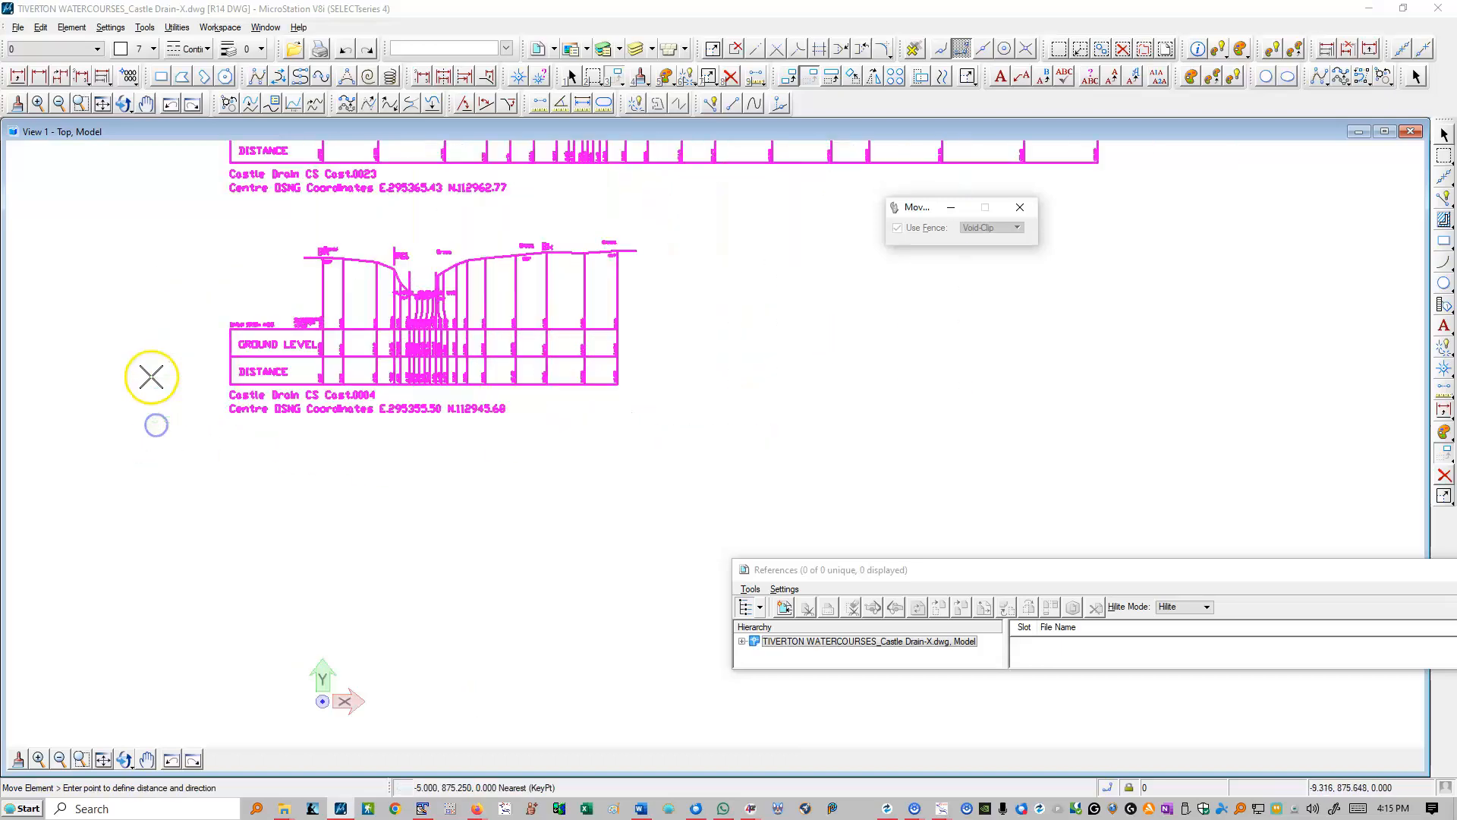
scroll(183, 375, down, 2)
scroll(254, 531, up, 6)
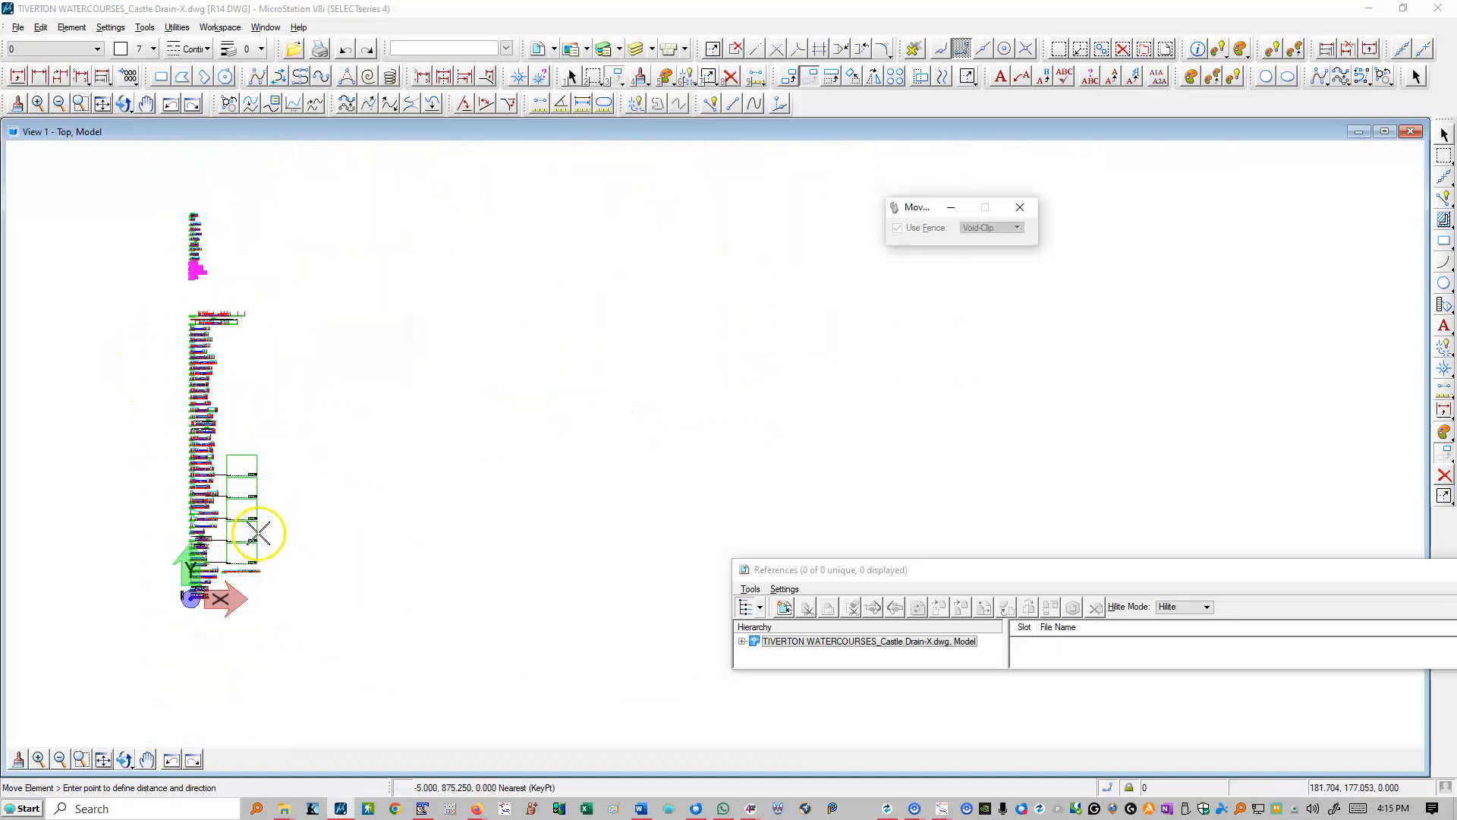
click(214, 565)
Step: Move the next three Castle Drain cross sections from the column into the right half of the lowest sheet
scroll(389, 697, down, 5)
scroll(358, 547, up, 5)
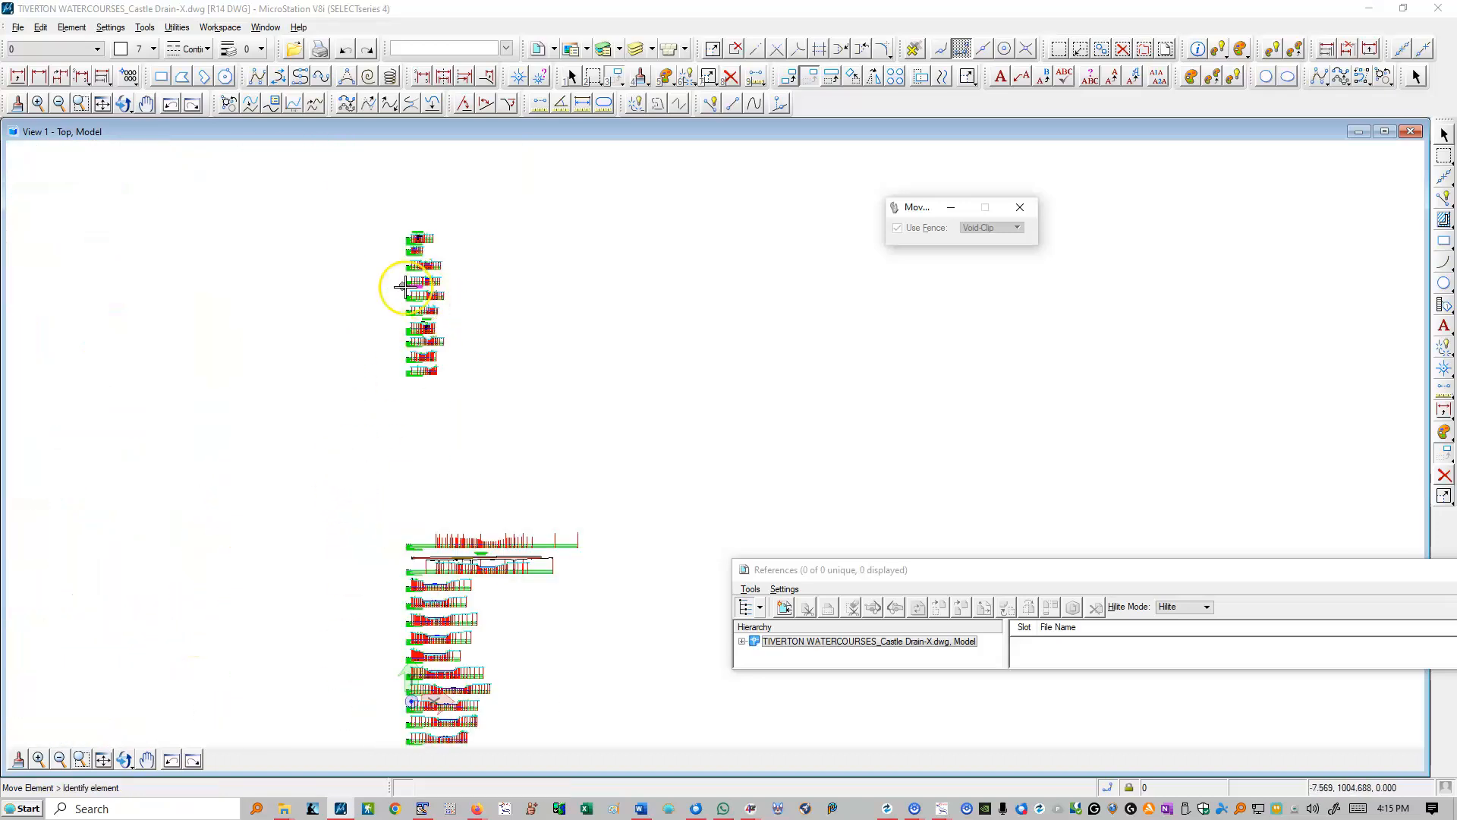
drag(385, 438, 595, 605)
scroll(281, 378, down, 2)
scroll(281, 378, down, 2)
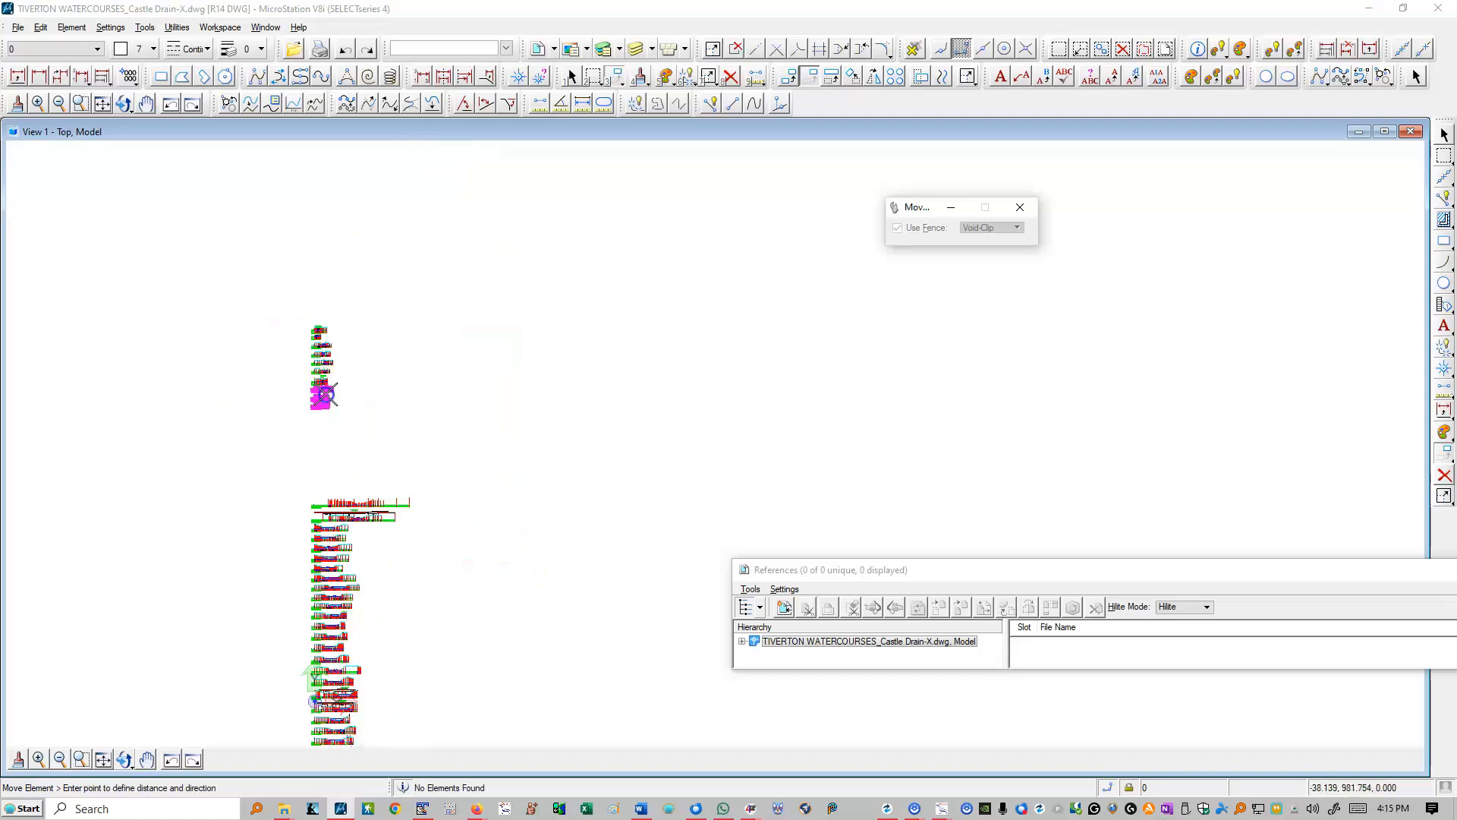
scroll(324, 484, up, 5)
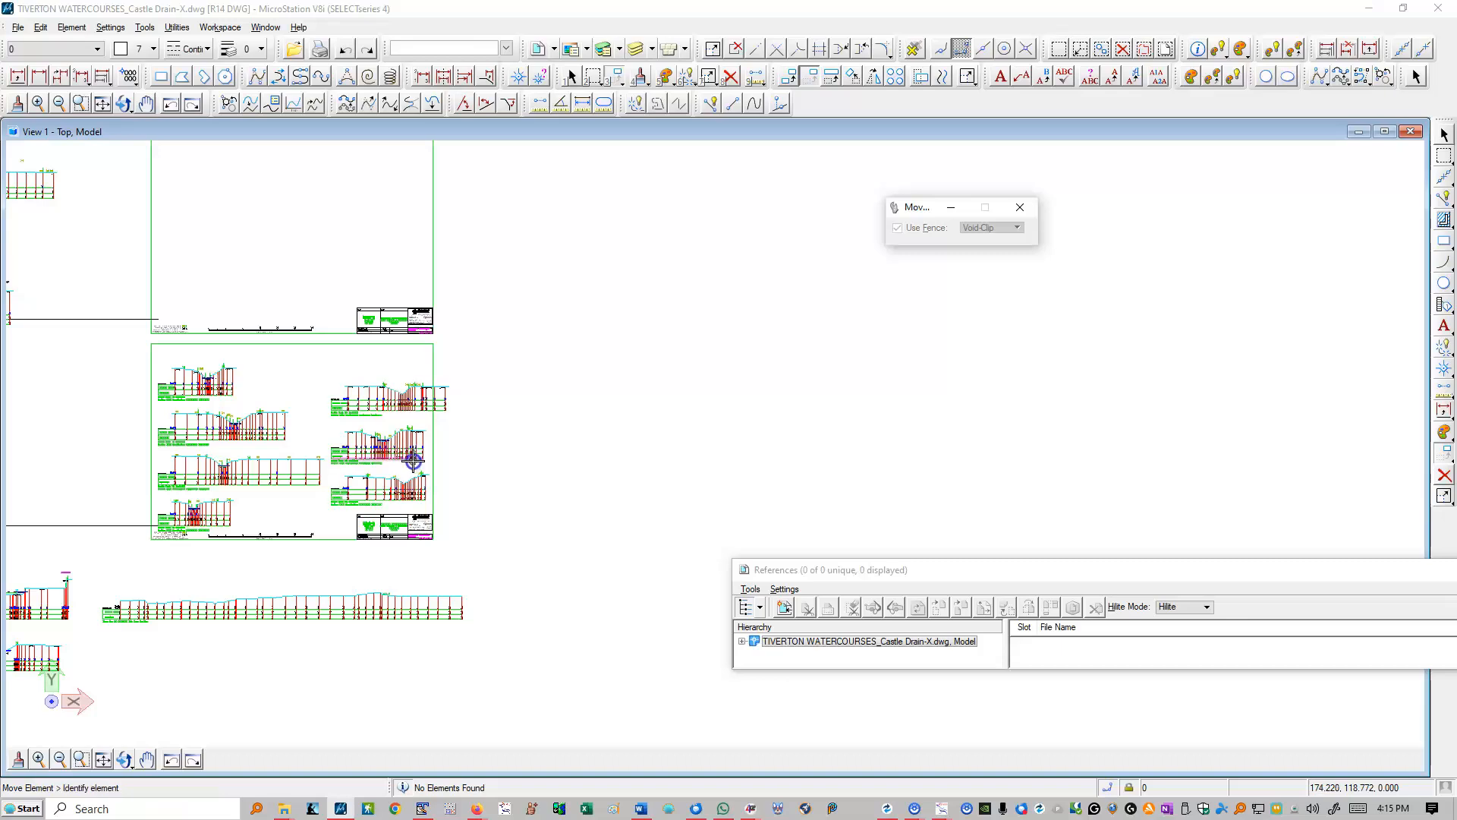
Step: Shift the upper two cross sections in the lowest sheet's right half leftwards so they fit inside the border
scroll(326, 397, up, 1)
drag(331, 348, 589, 516)
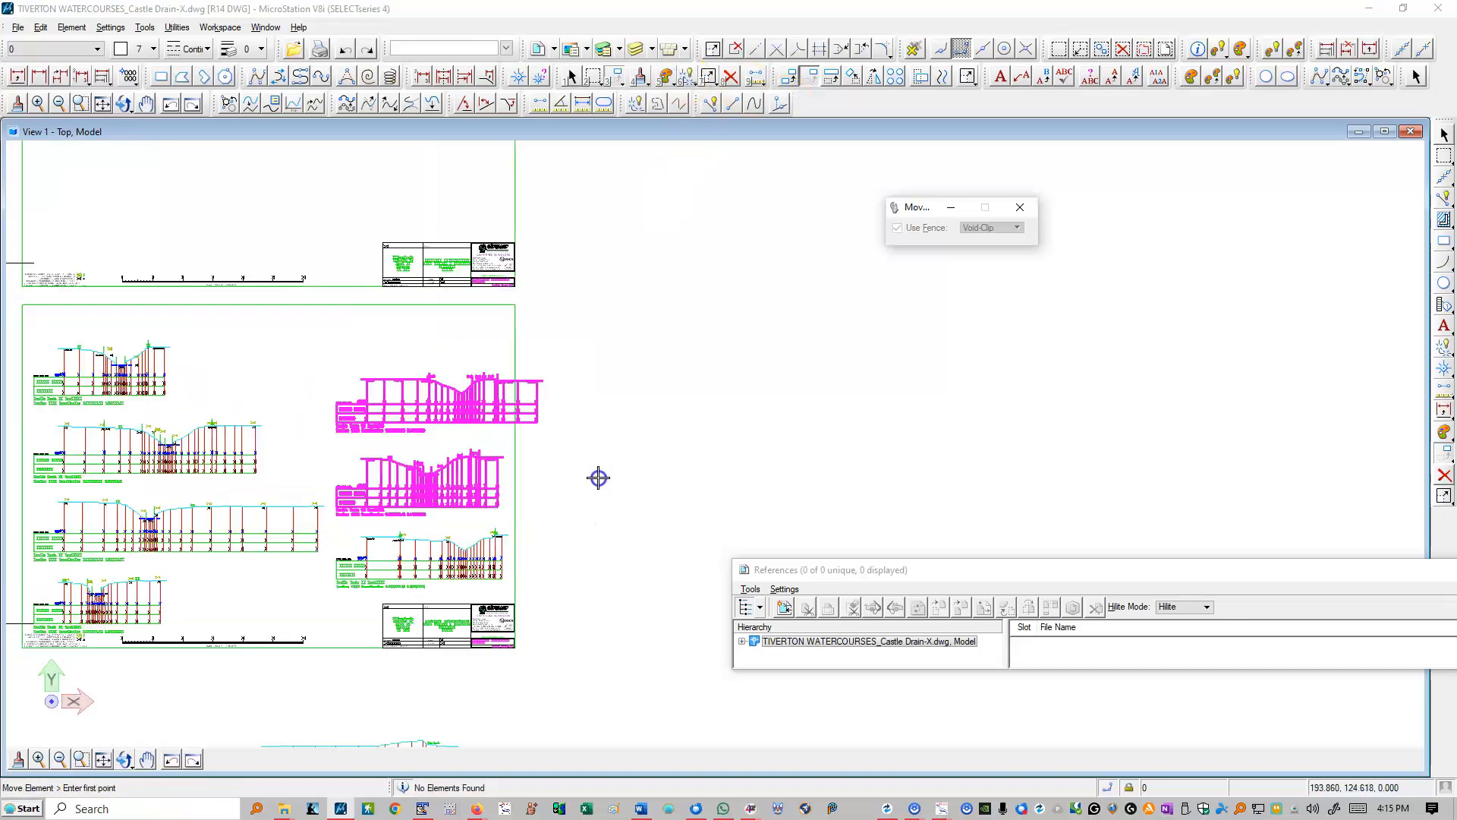
click(539, 428)
right_click(542, 422)
scroll(549, 410, down, 1)
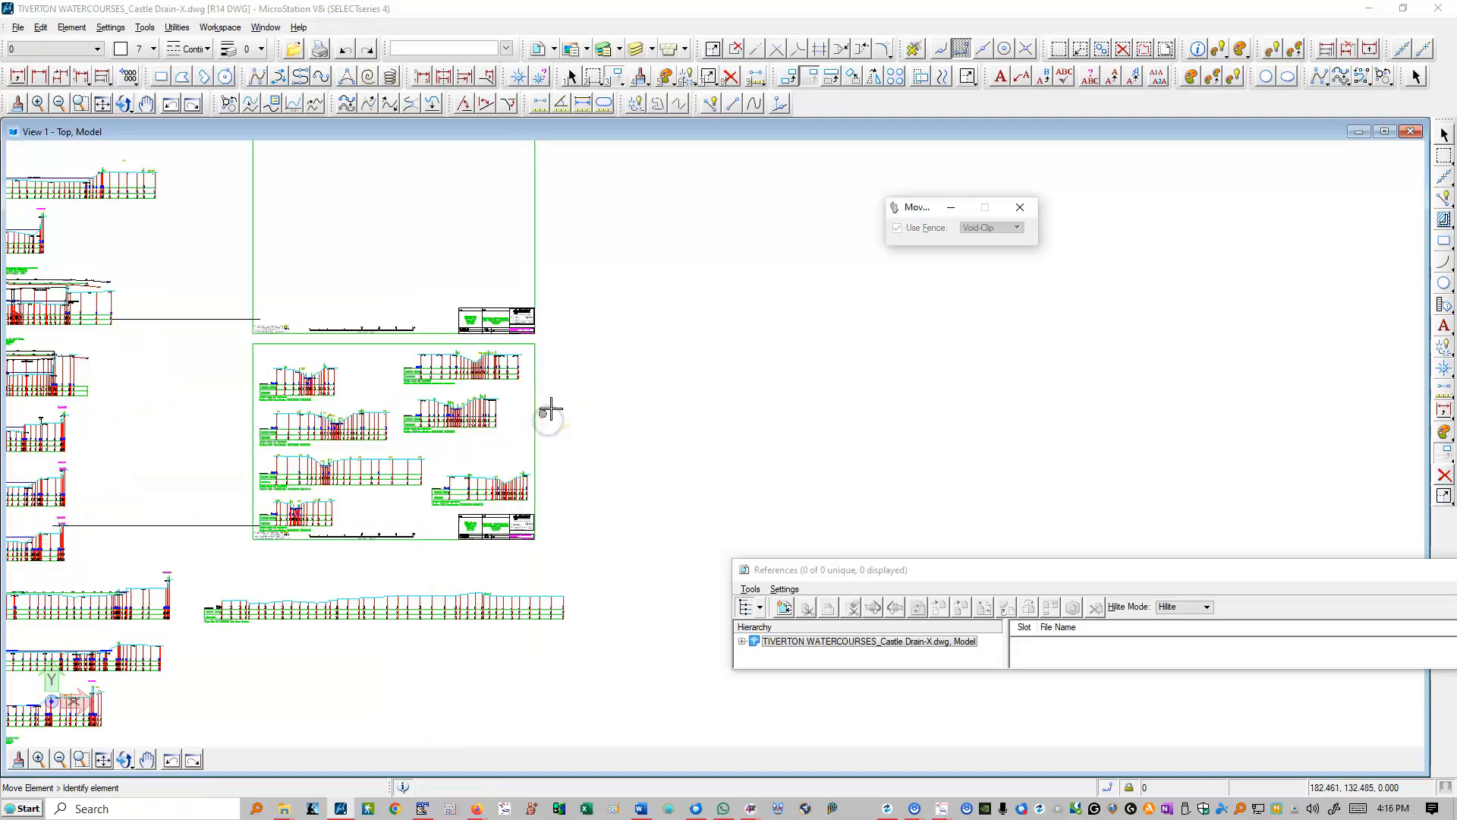
Step: Examine the arranged Castle Drain sheet, including section Cast.0082 and the drawing reference in the title block
scroll(278, 545, down, 1)
scroll(276, 544, up, 3)
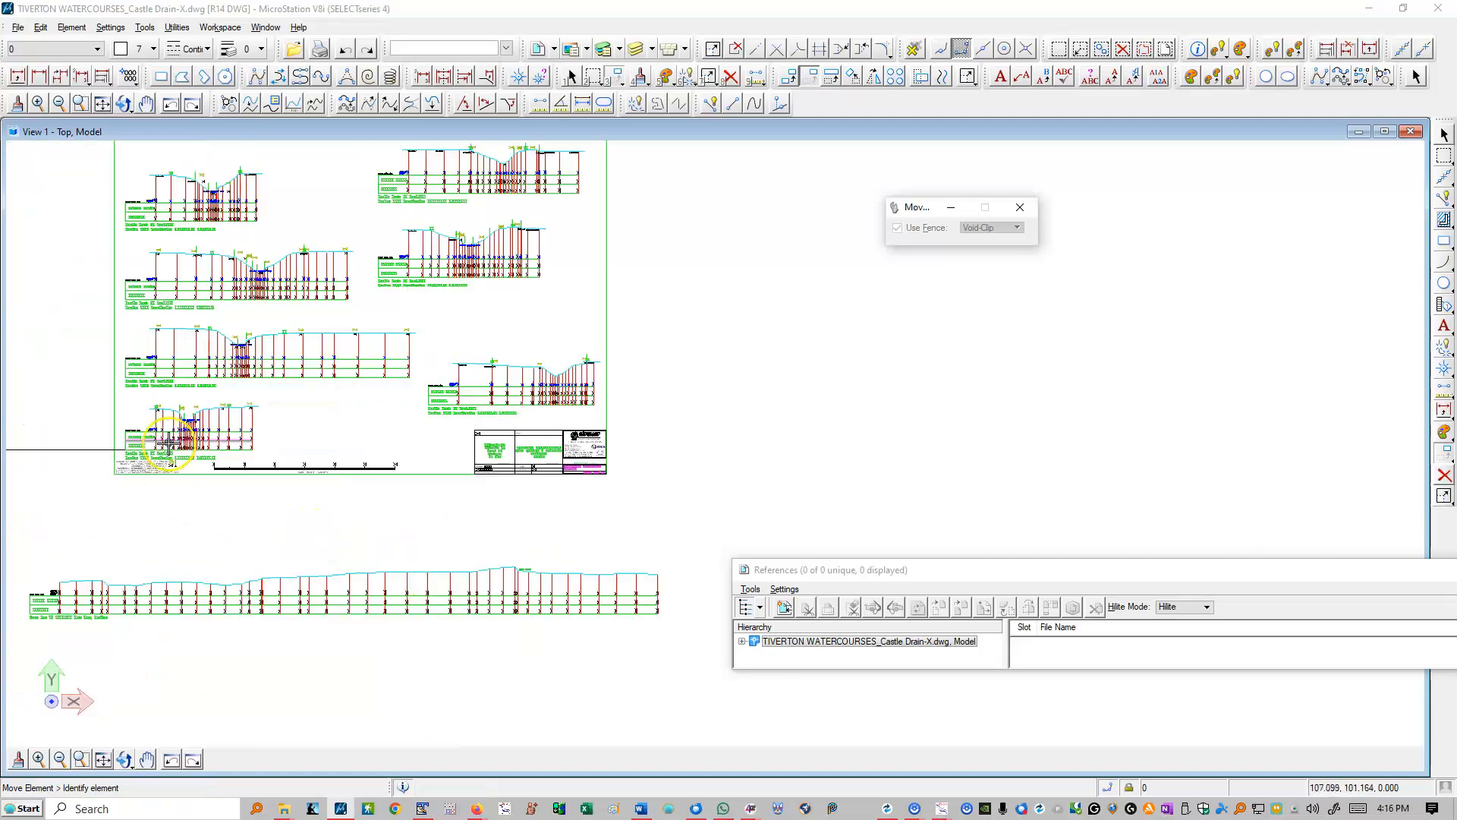
scroll(186, 439, up, 2)
scroll(315, 507, down, 1)
scroll(245, 577, down, 2)
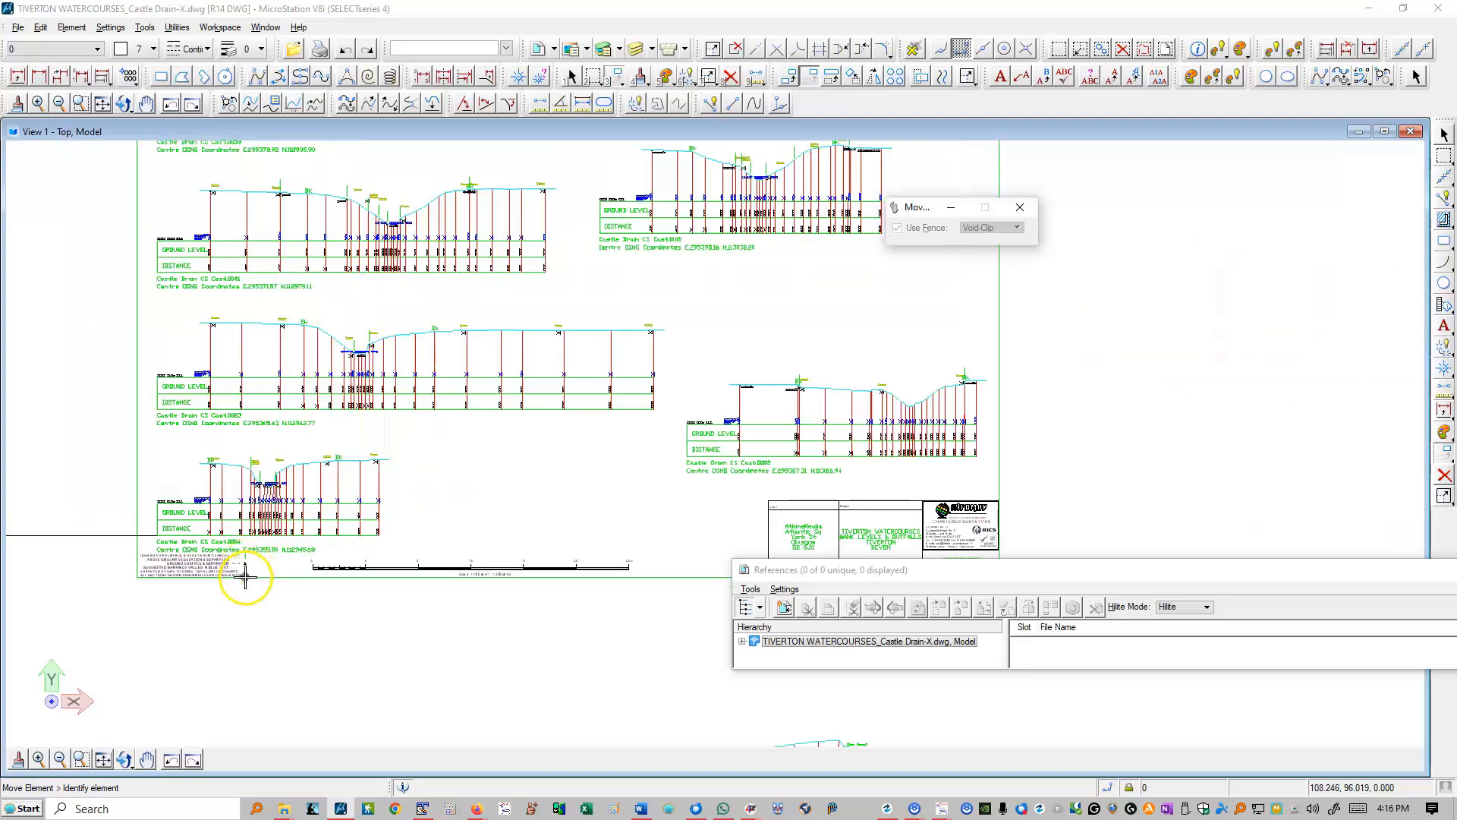
scroll(250, 569, down, 1)
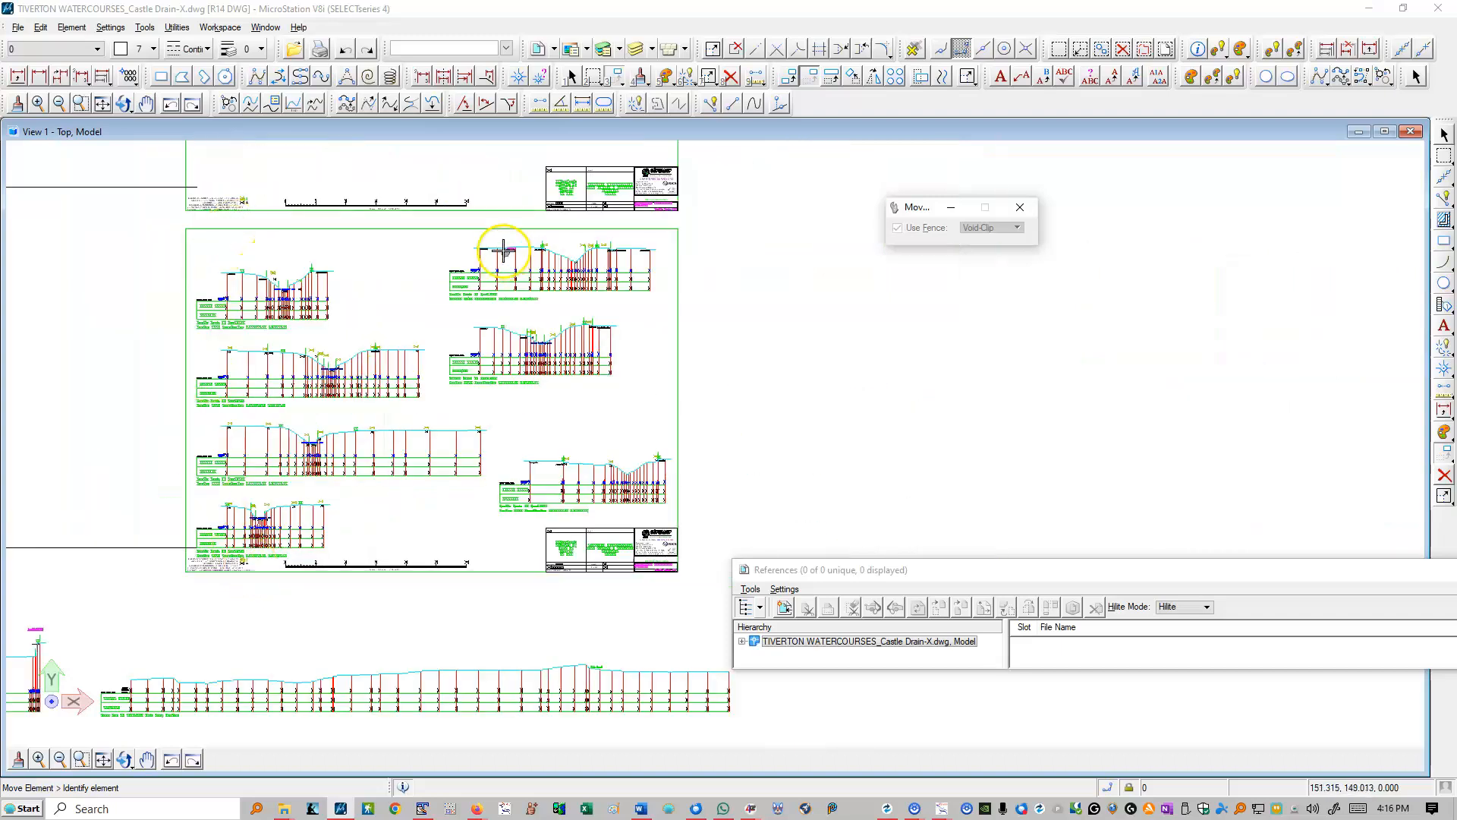
scroll(530, 493, up, 3)
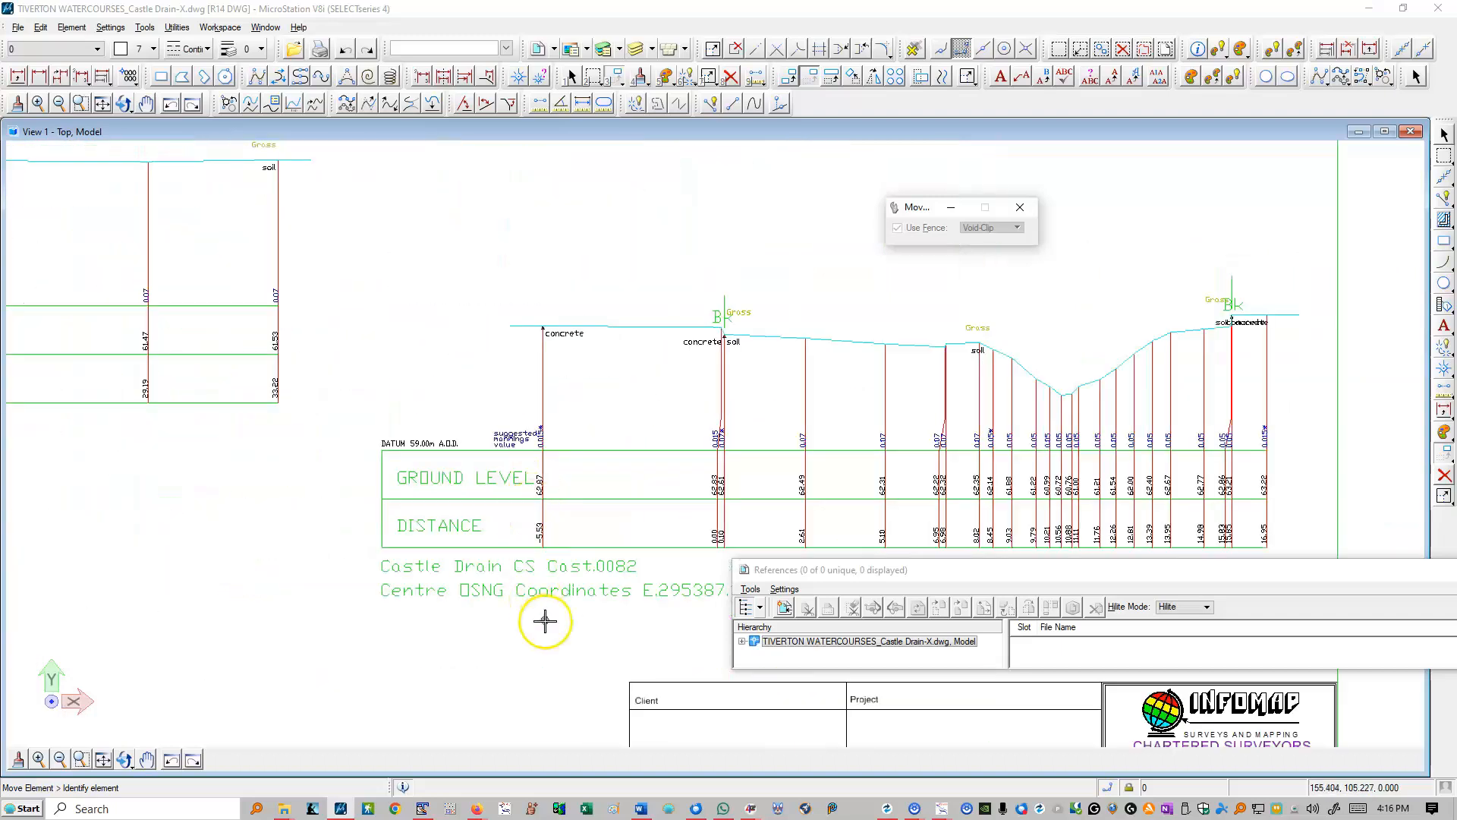
scroll(545, 621, down, 3)
scroll(638, 696, up, 3)
scroll(589, 469, down, 3)
scroll(561, 486, up, 6)
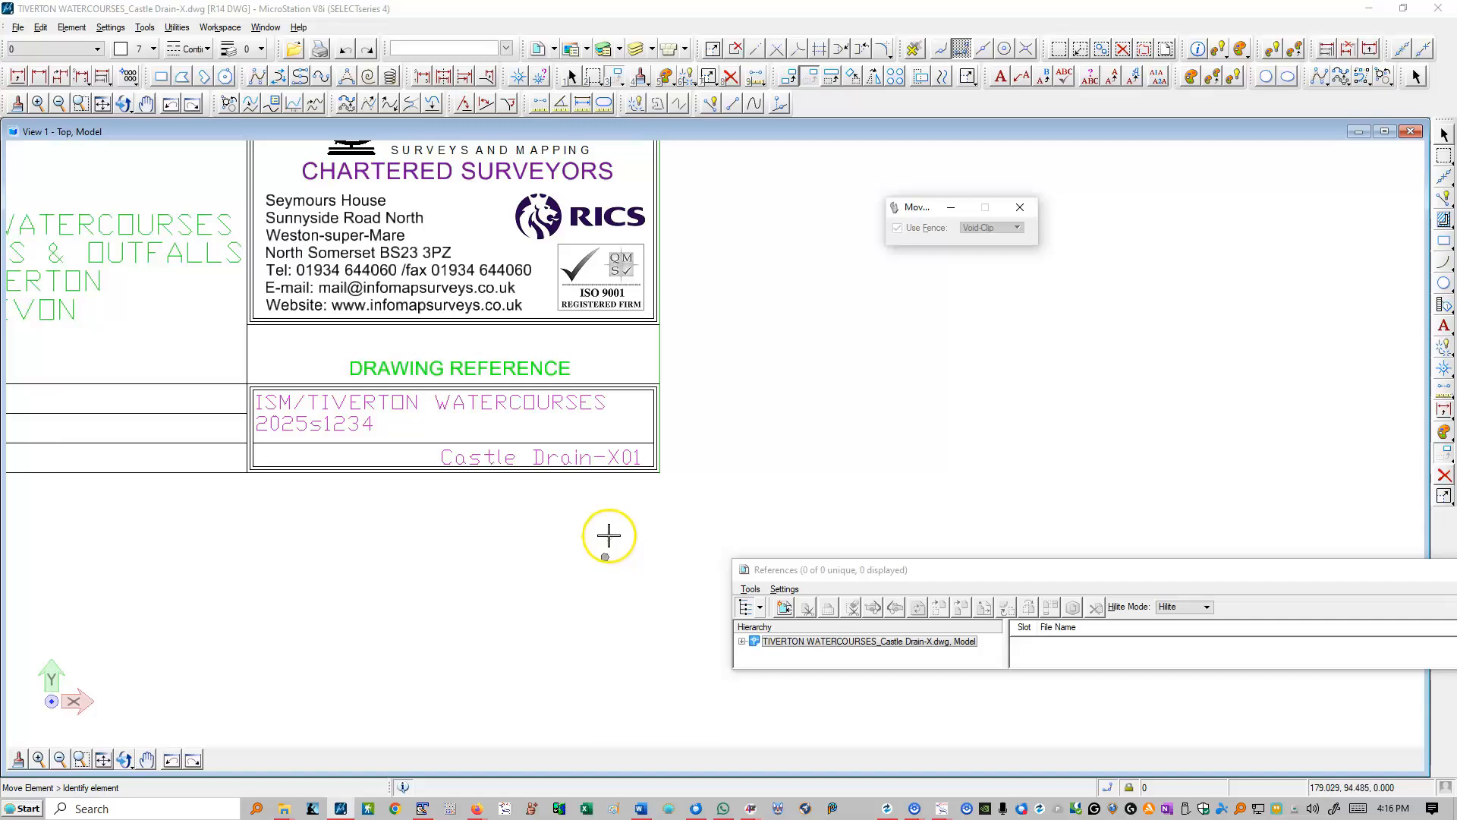
scroll(608, 536, down, 5)
scroll(595, 568, up, 2)
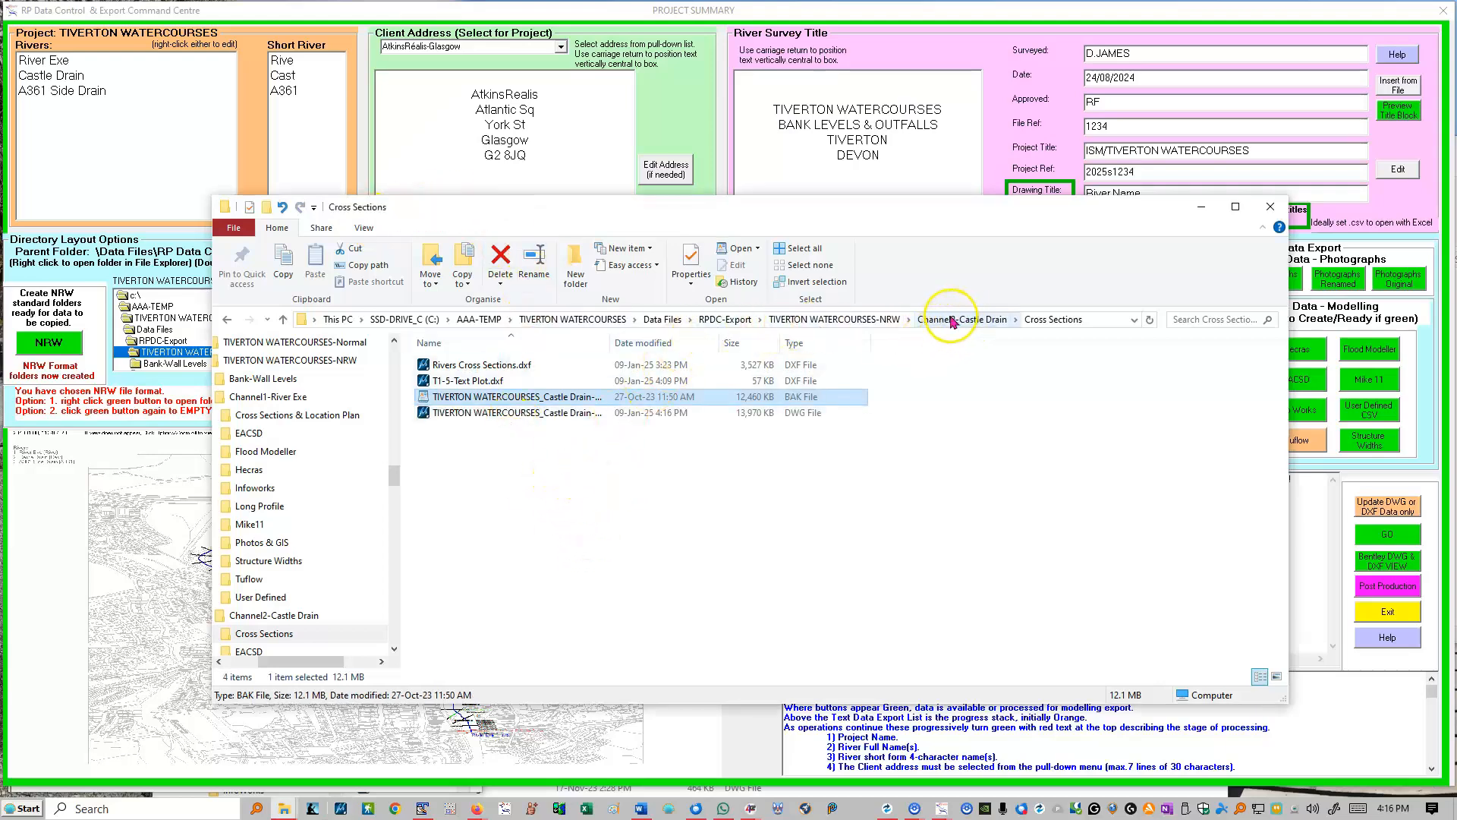
Step: Open TIVERTON WATERCOURSES_River Exe-K.dwg from the Cross Sections & Location Plan folder of Channel1-River Exe in the NRW export
click(835, 319)
click(473, 380)
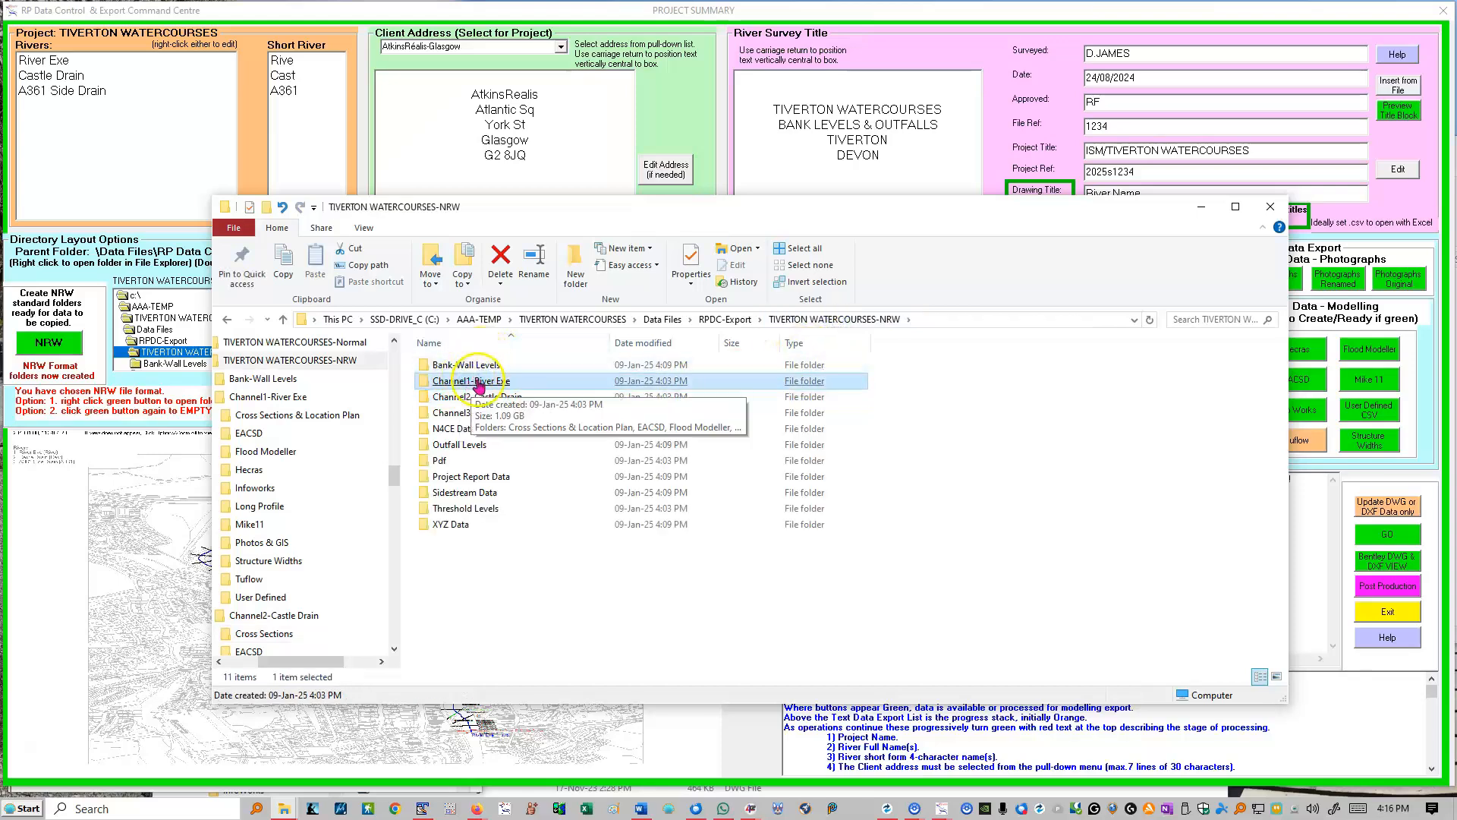
double_click(477, 382)
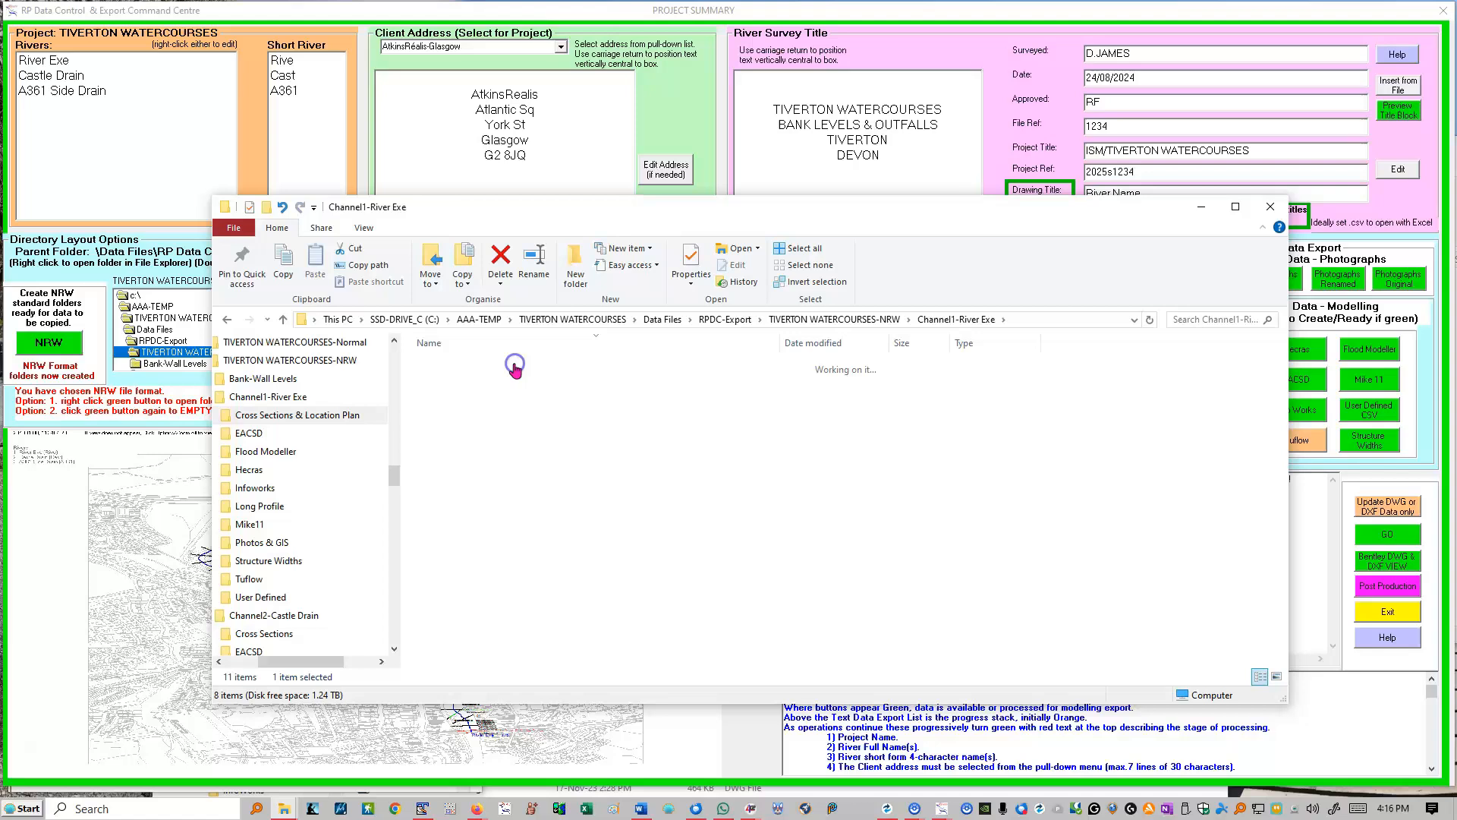
double_click(514, 366)
click(548, 398)
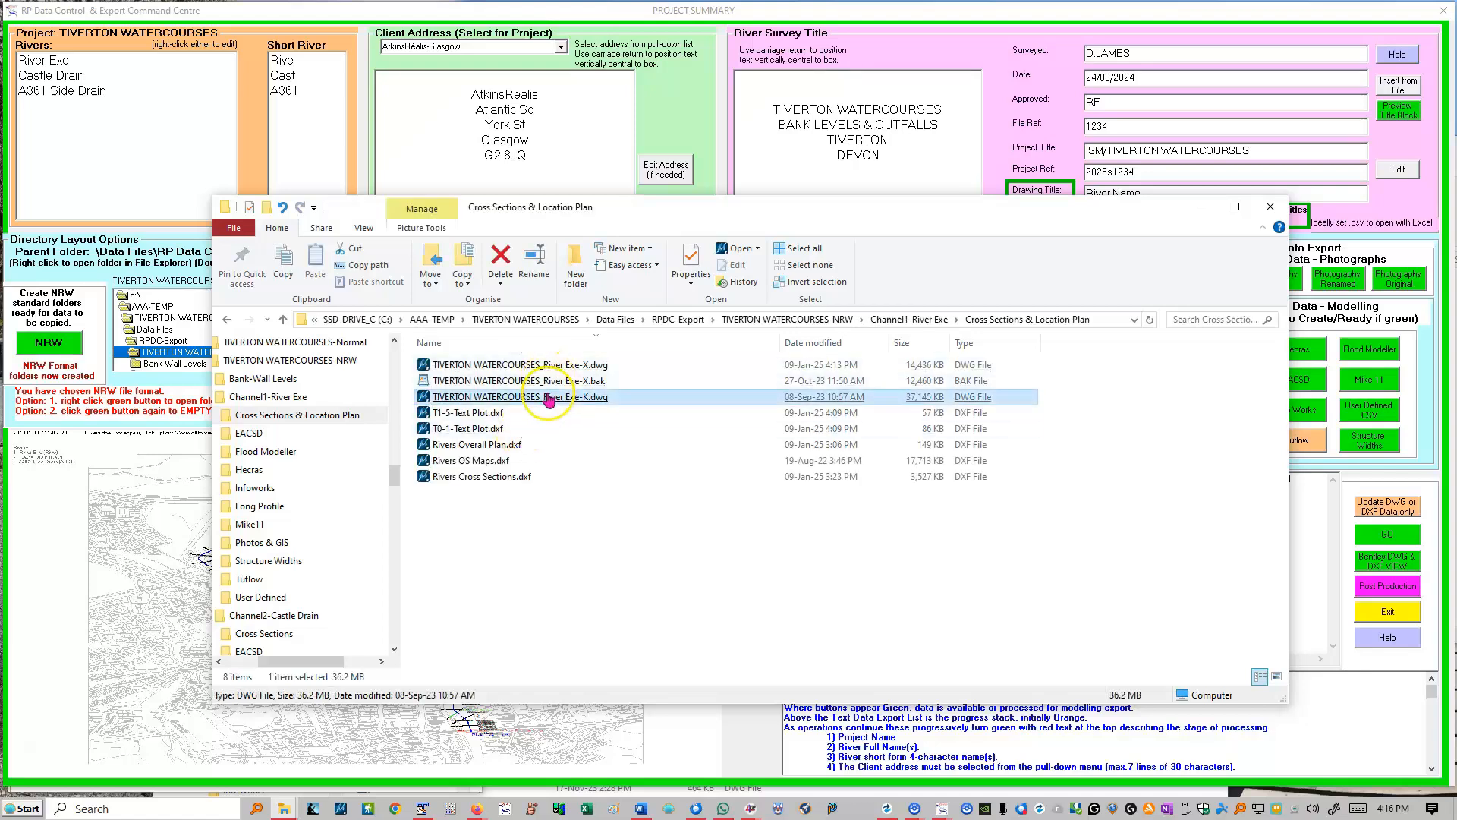
double_click(548, 398)
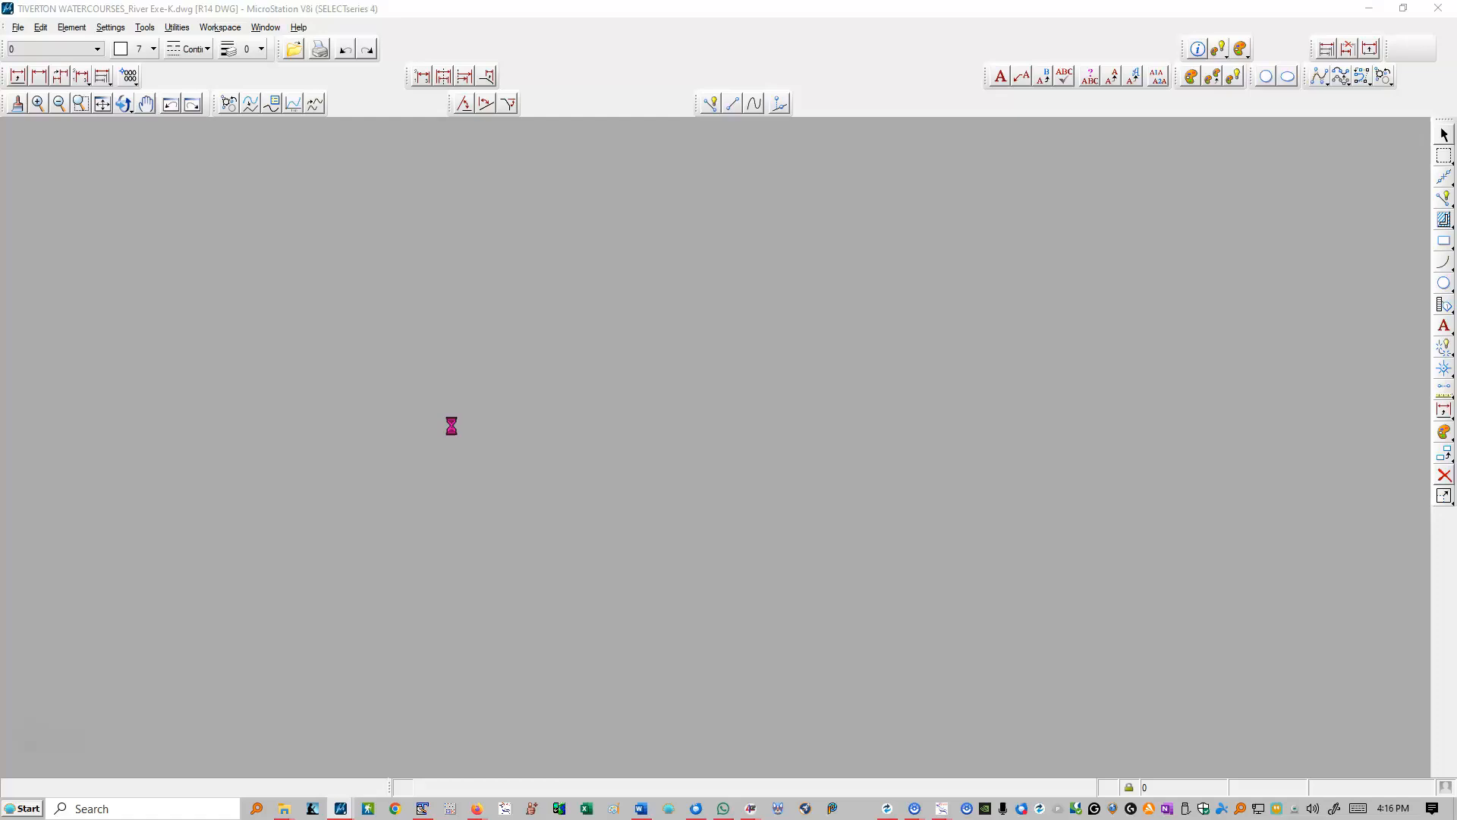
Step: Examine the River Exe location plan's section lines and labels, the Castle Drain structure list and the sheet outline
scroll(411, 495, down, 5)
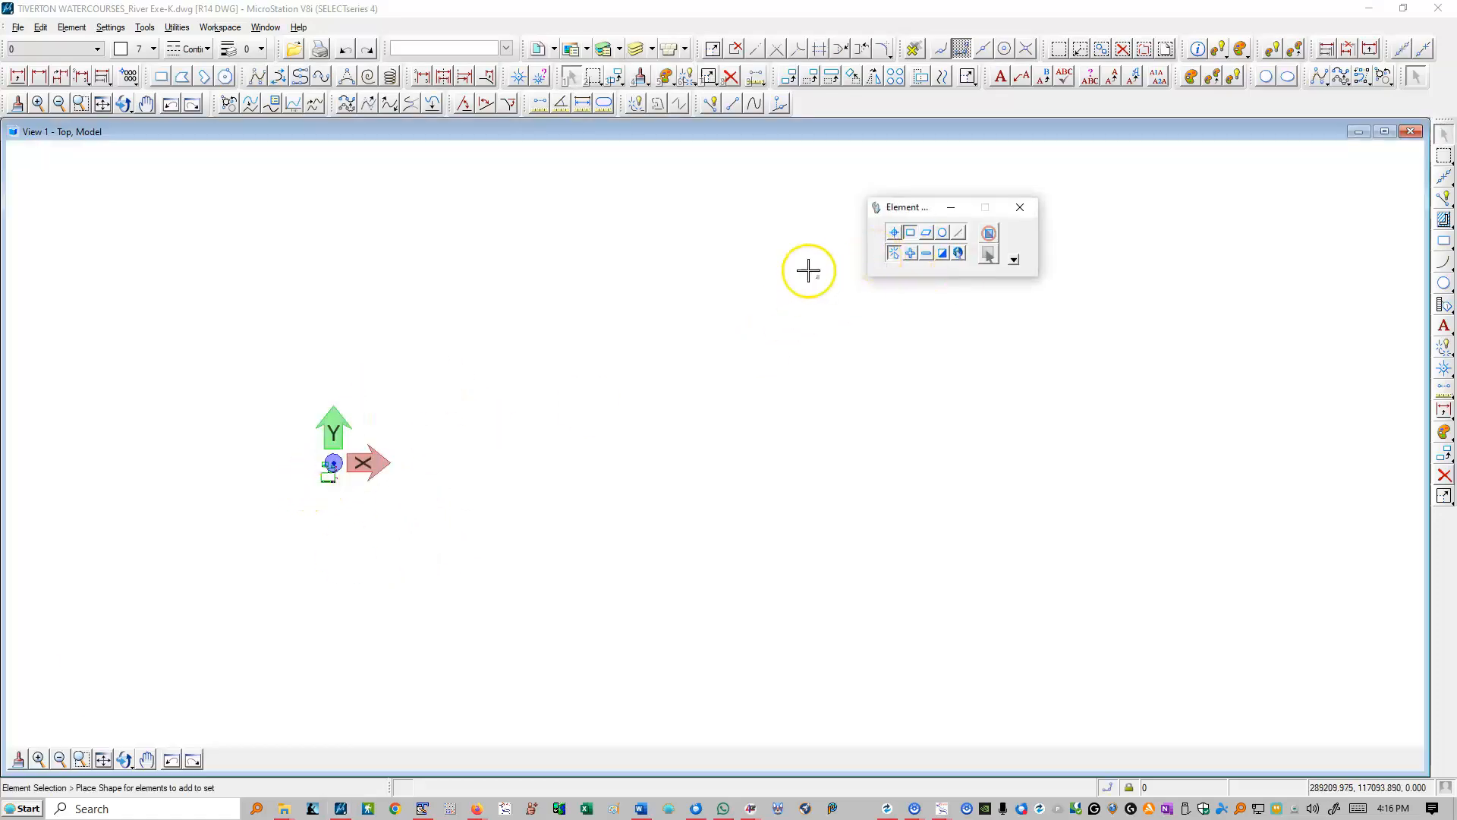
scroll(807, 270, up, 6)
scroll(651, 267, up, 3)
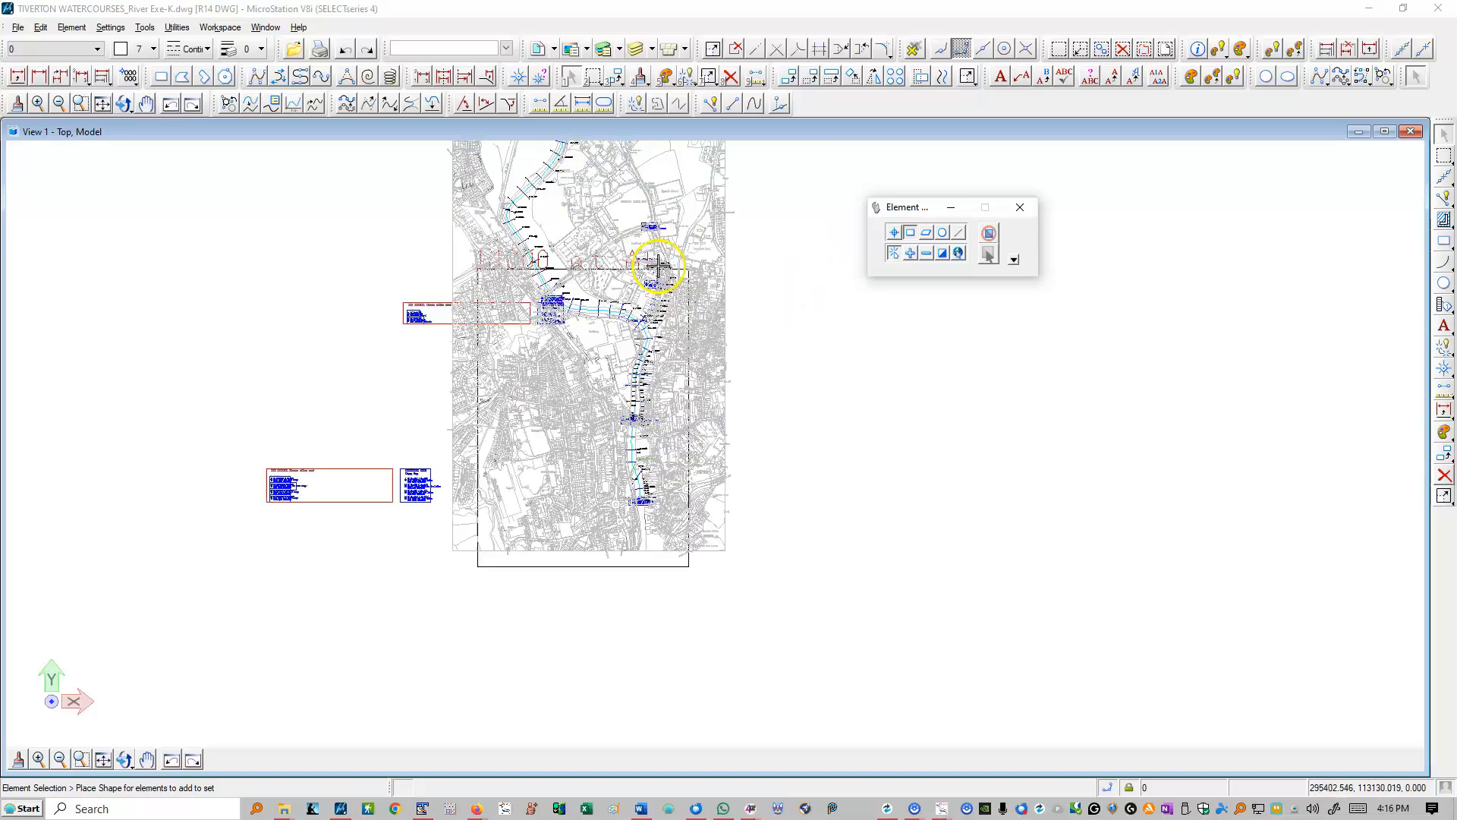
scroll(539, 577, down, 3)
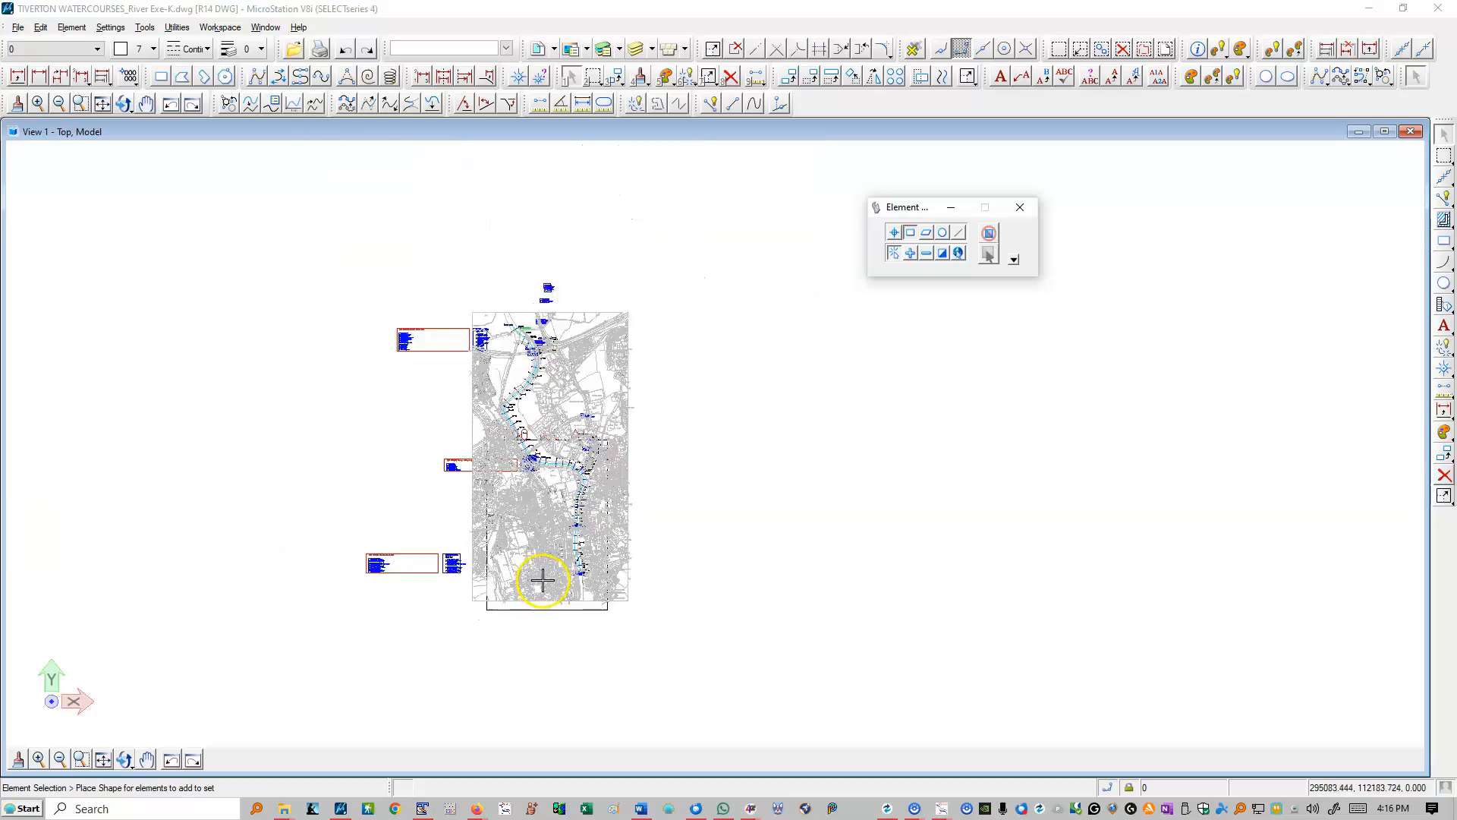
scroll(561, 434, up, 4)
scroll(519, 522, up, 2)
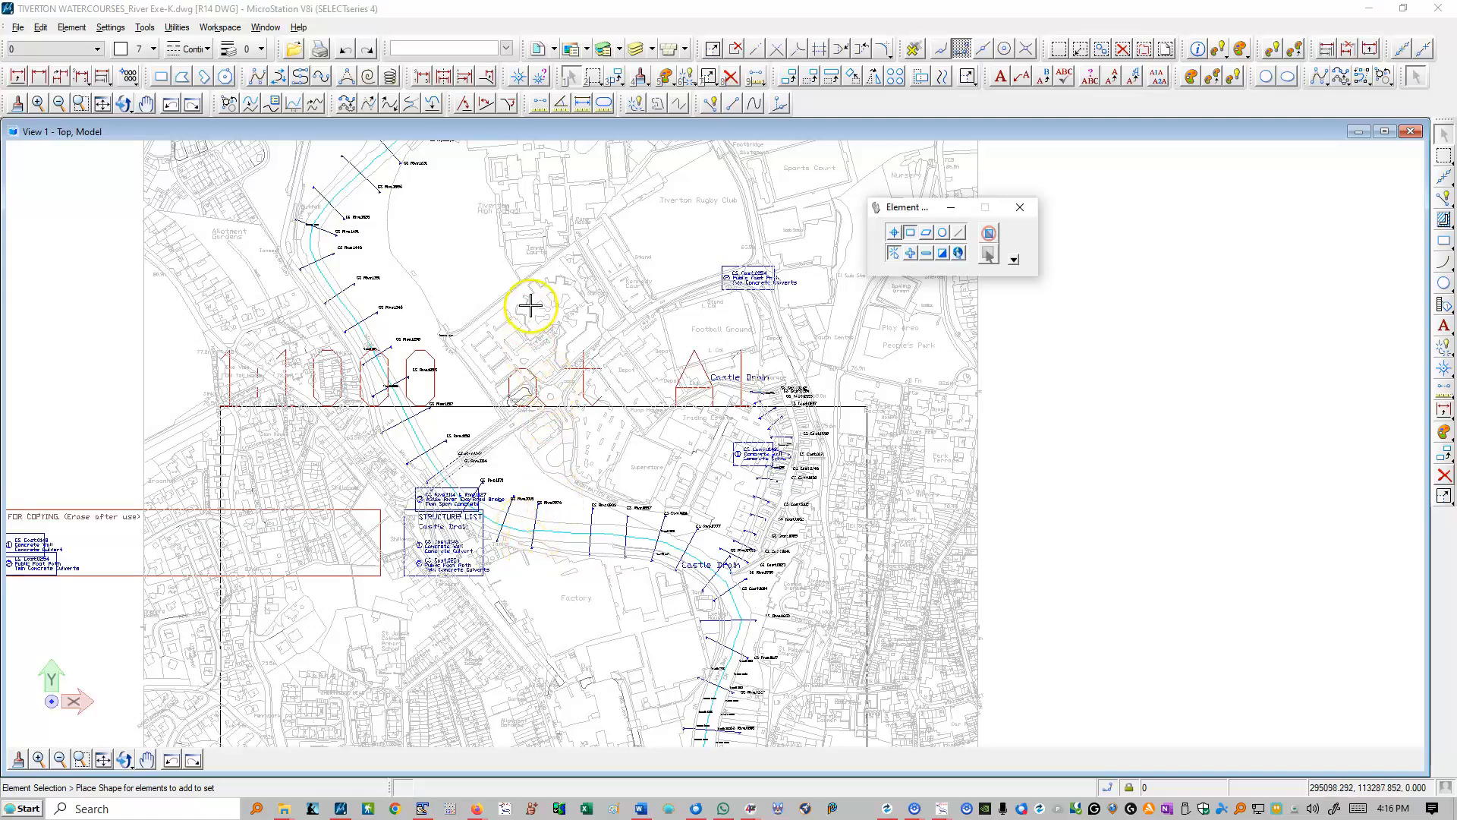
scroll(493, 552, up, 3)
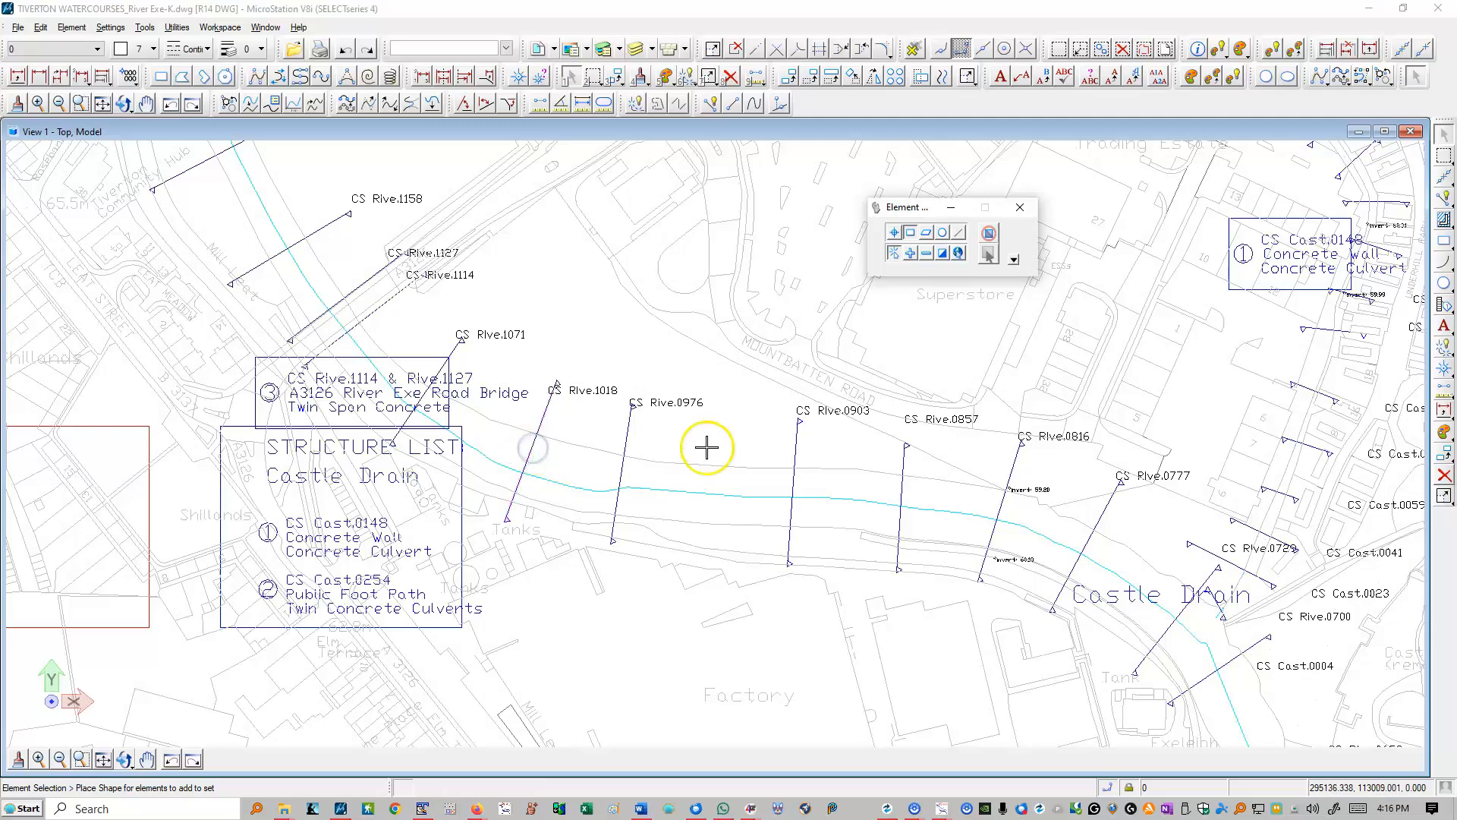
scroll(644, 390, down, 5)
scroll(607, 388, down, 3)
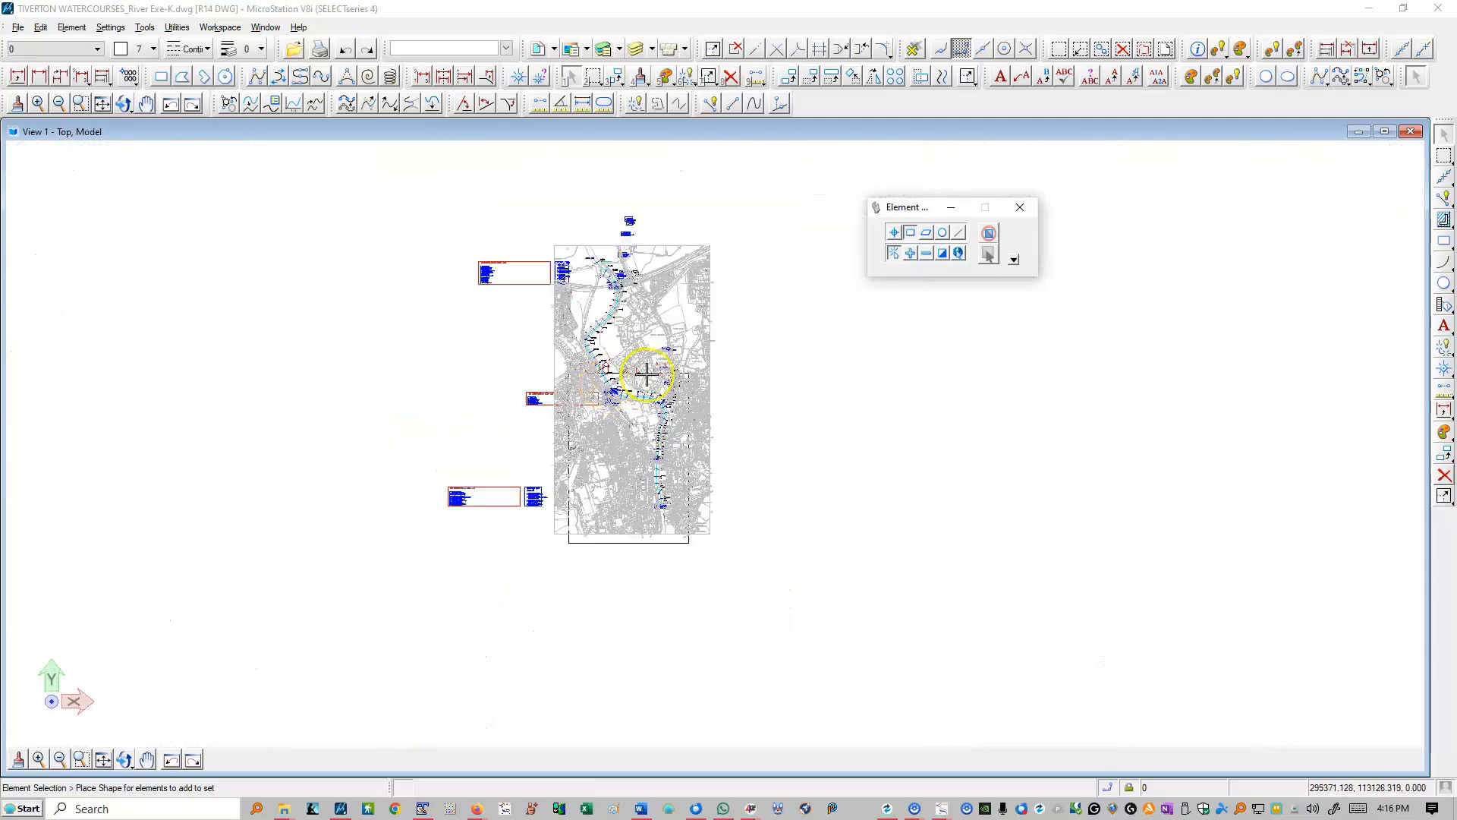
Step: Place a block fence around the 1/2500 template sheet and its scale label near the drawing origin
scroll(646, 374, down, 4)
click(811, 77)
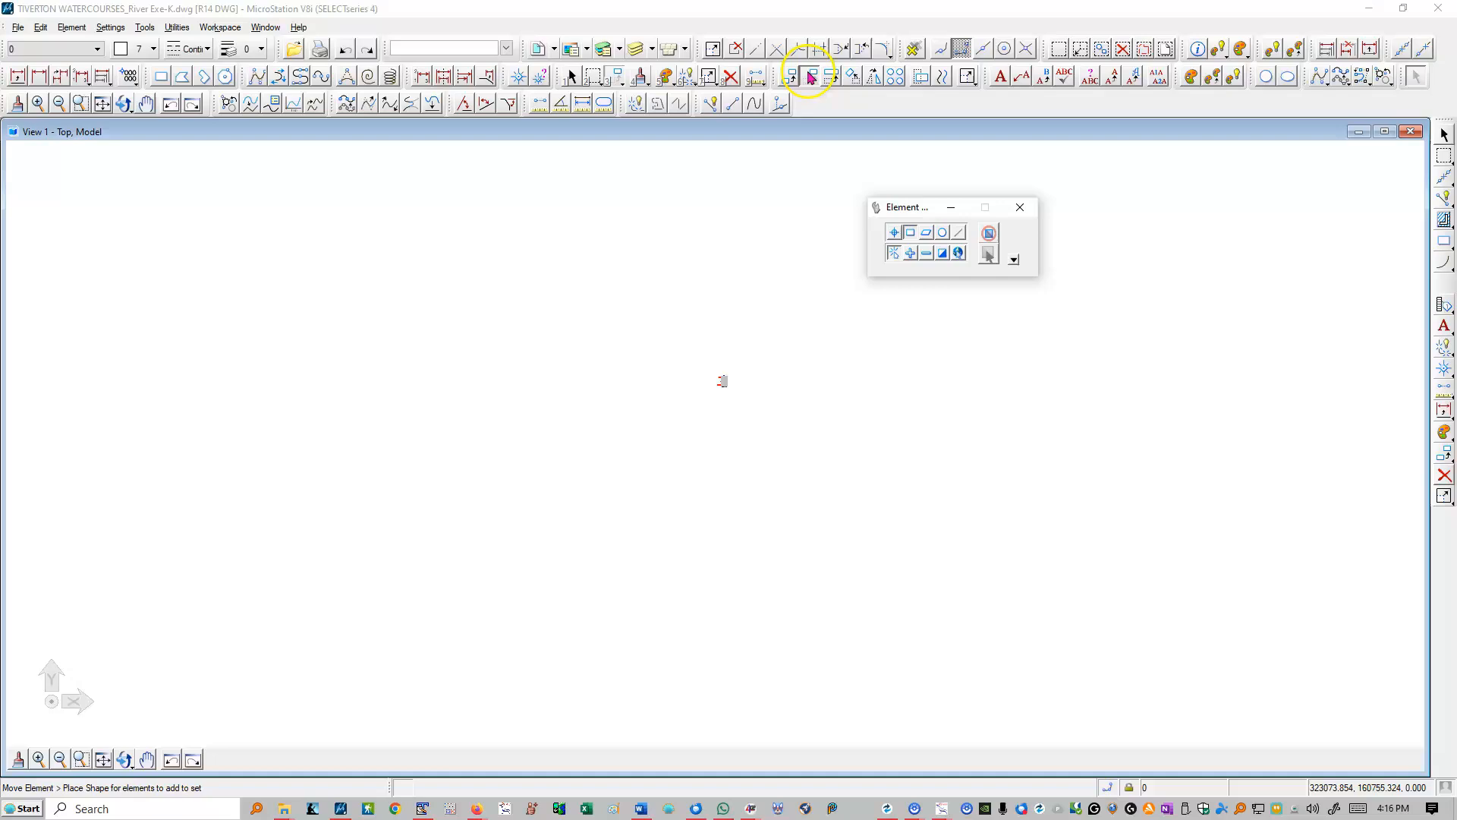
scroll(91, 658, up, 6)
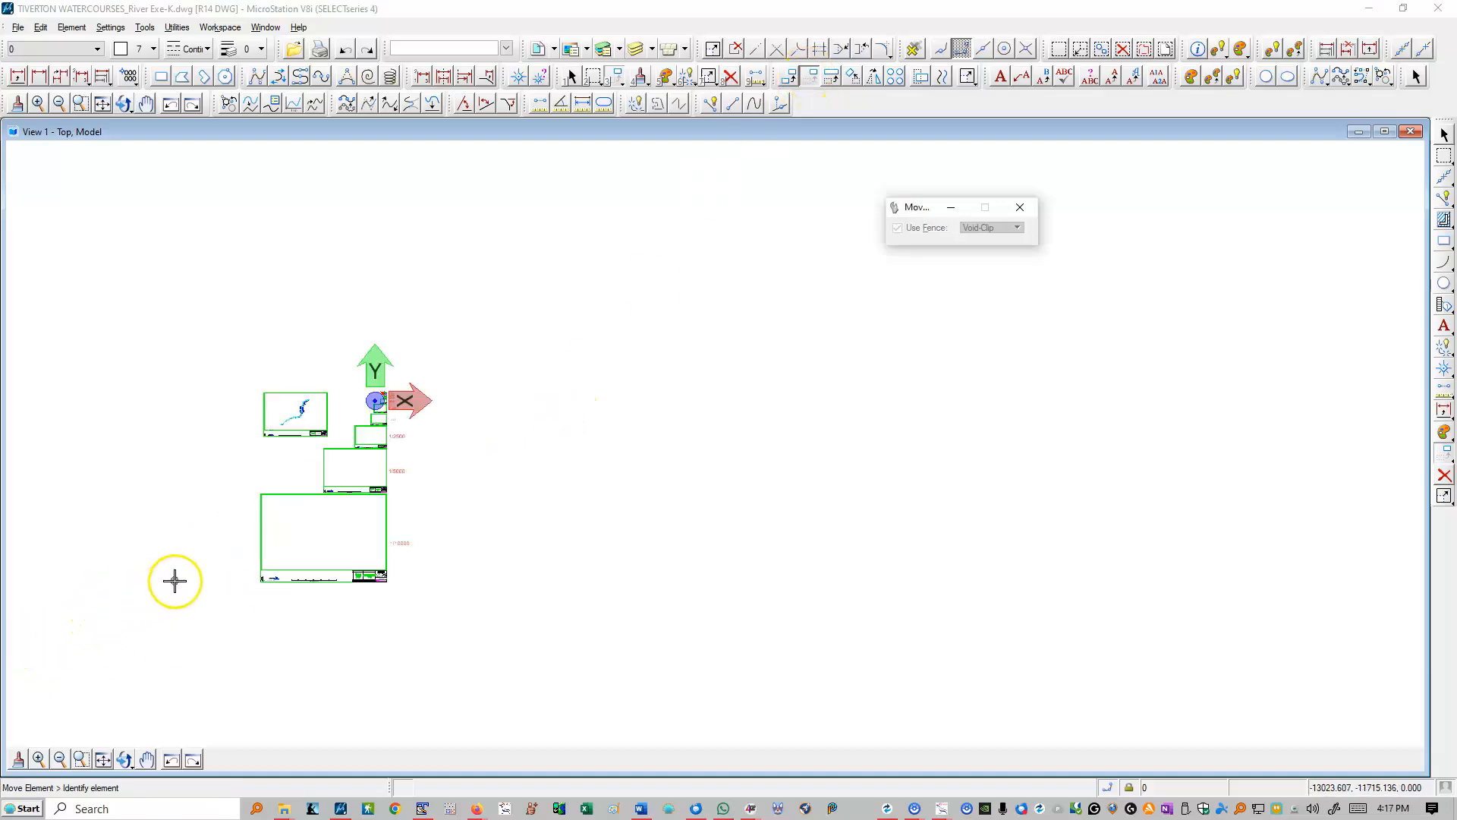
scroll(368, 452, up, 3)
click(640, 79)
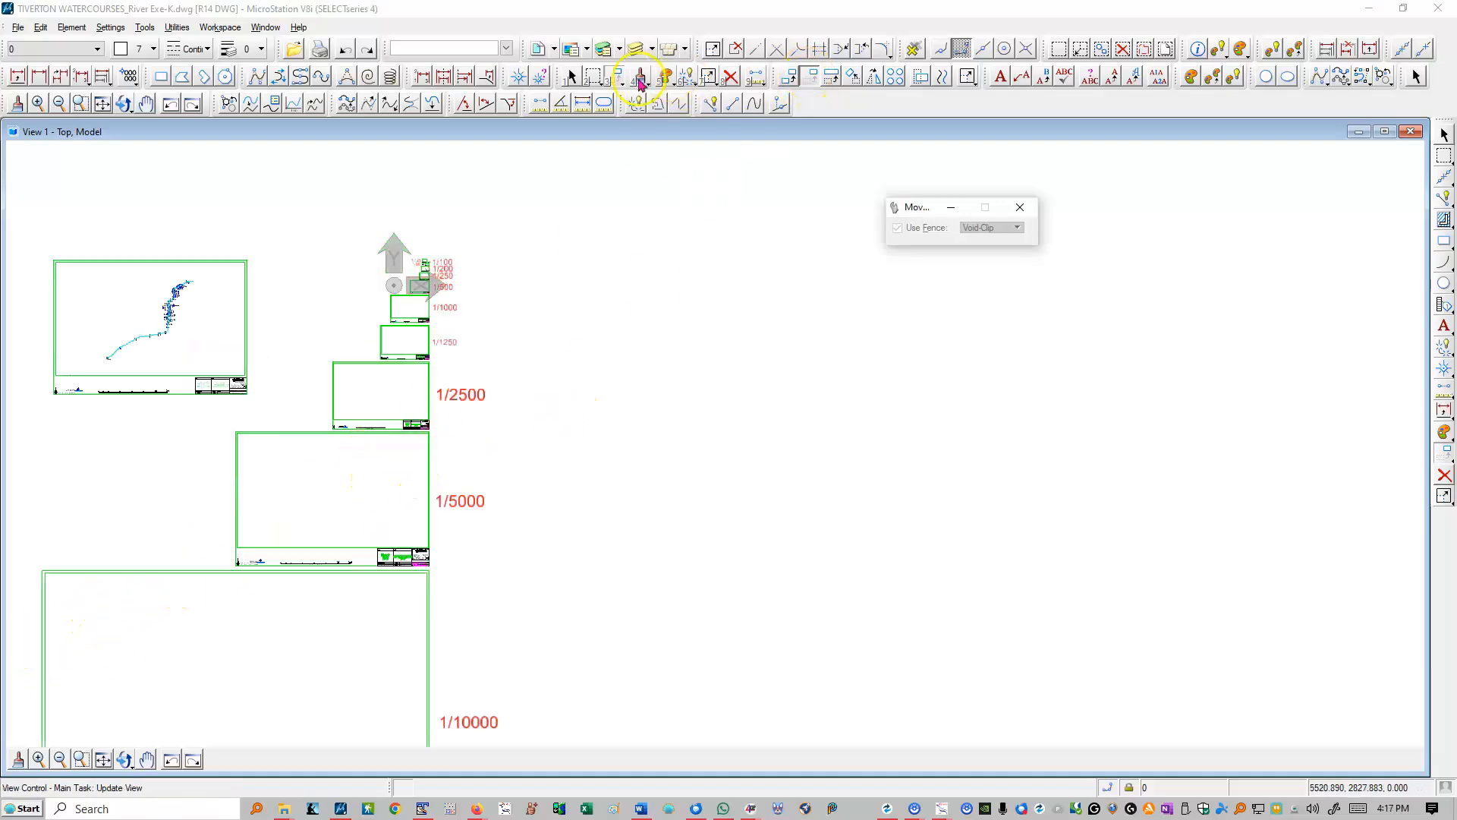
click(594, 76)
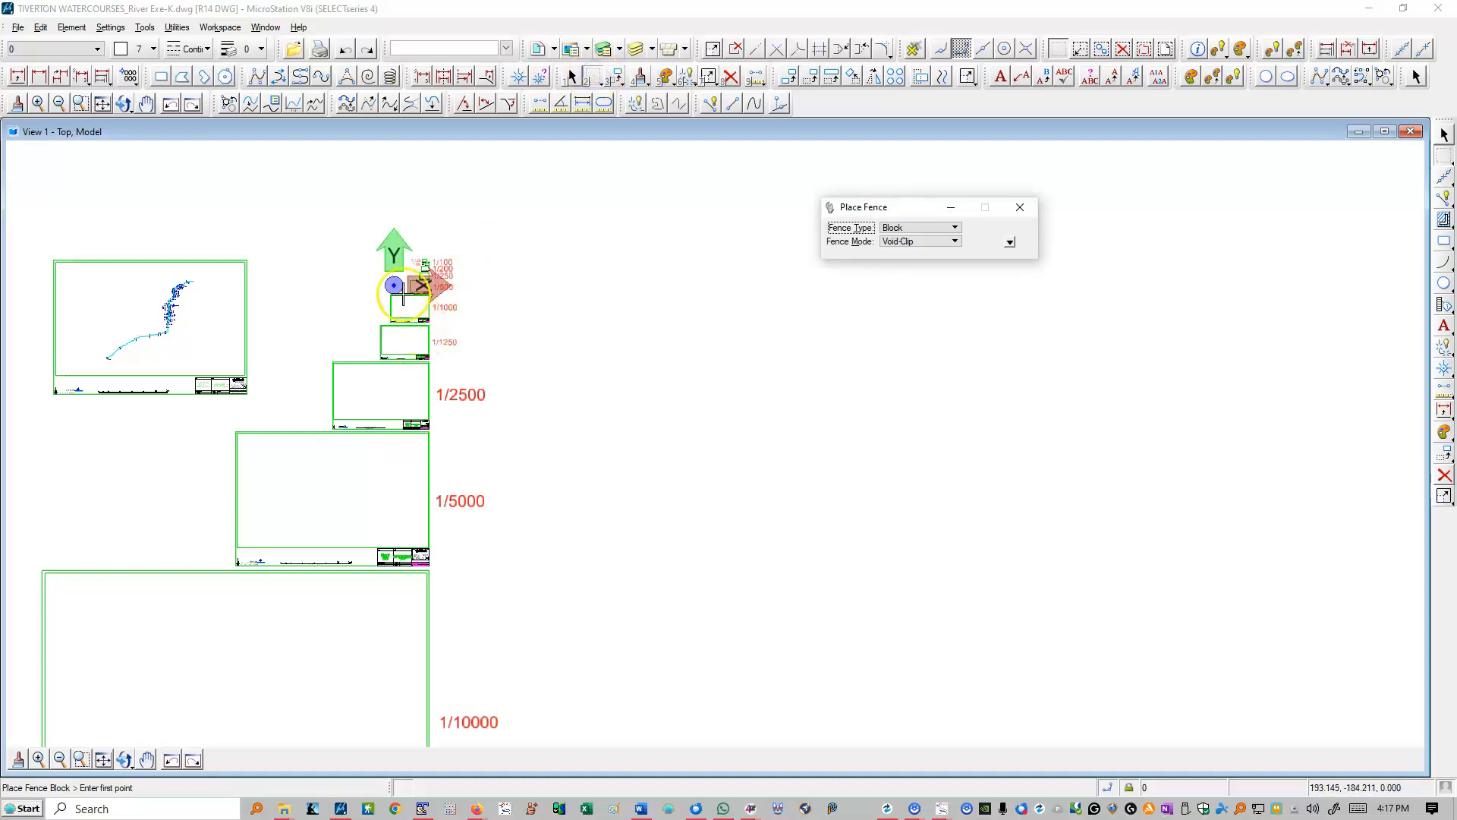
scroll(395, 368, up, 3)
click(196, 350)
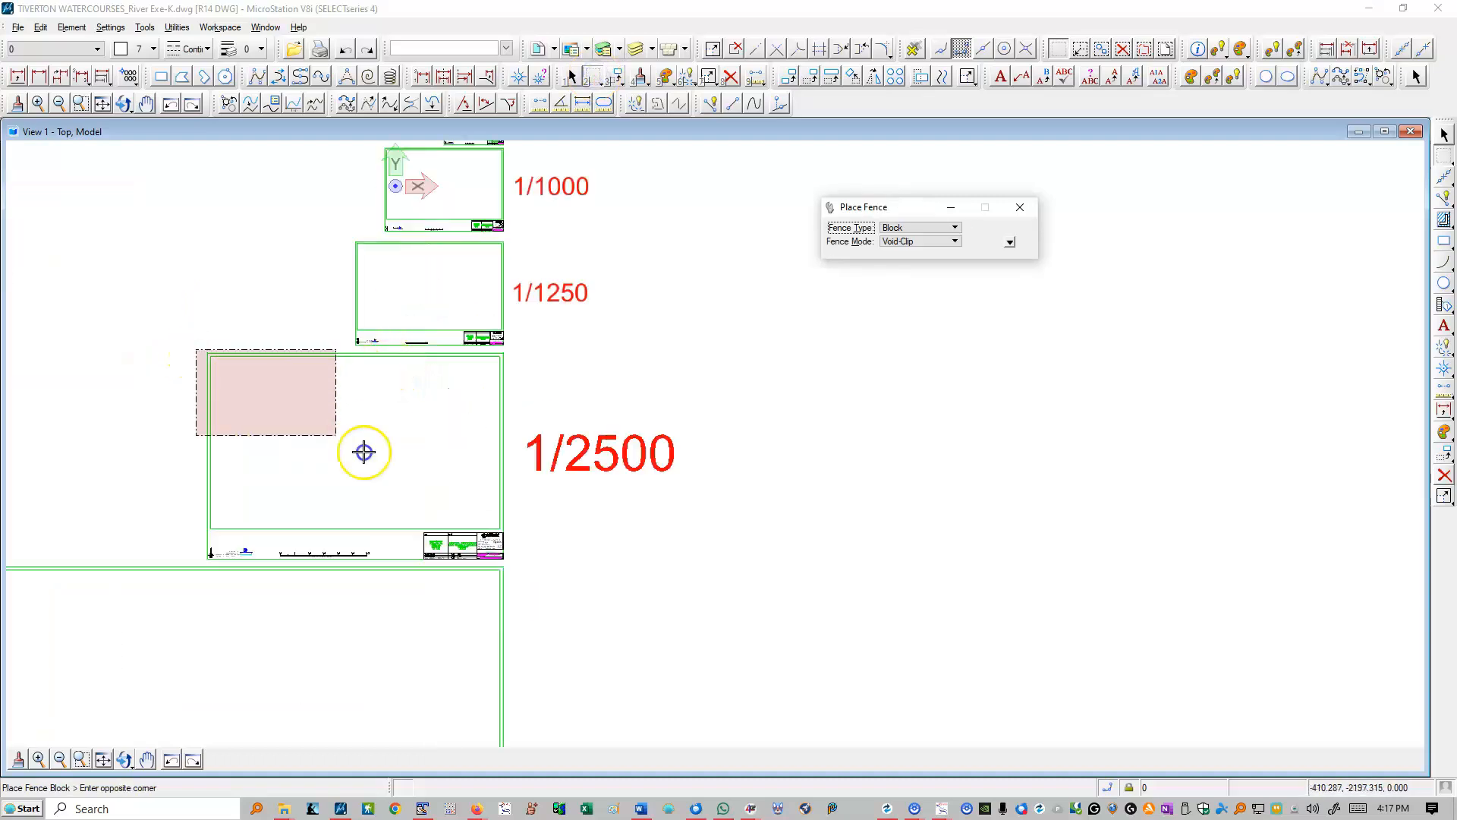
click(774, 562)
Step: Copy the fenced 1/2500 sheet once, with fence mode Overlap, to the empty area just east of the River Exe location plan
click(787, 76)
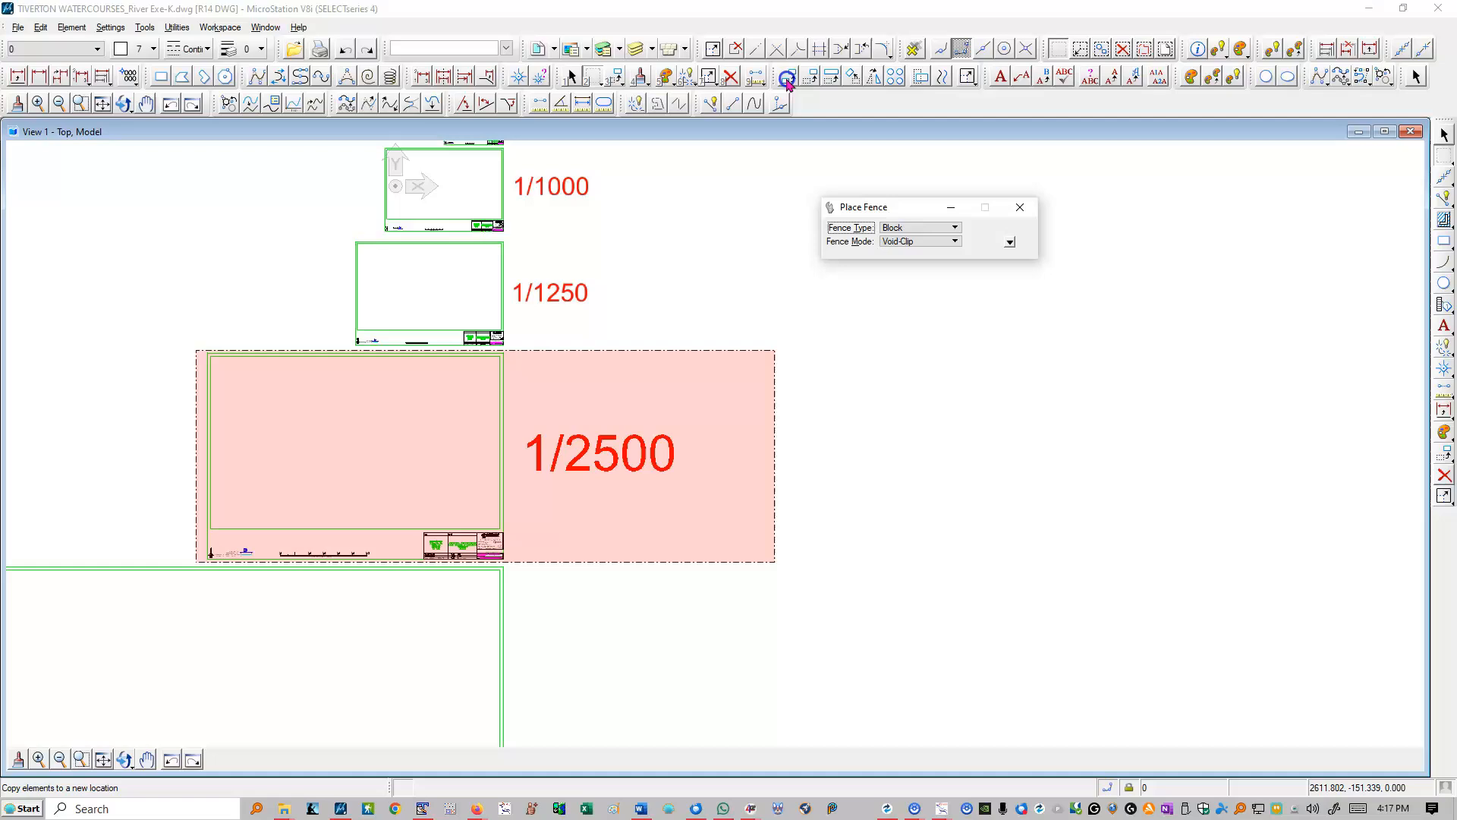
click(789, 76)
click(981, 241)
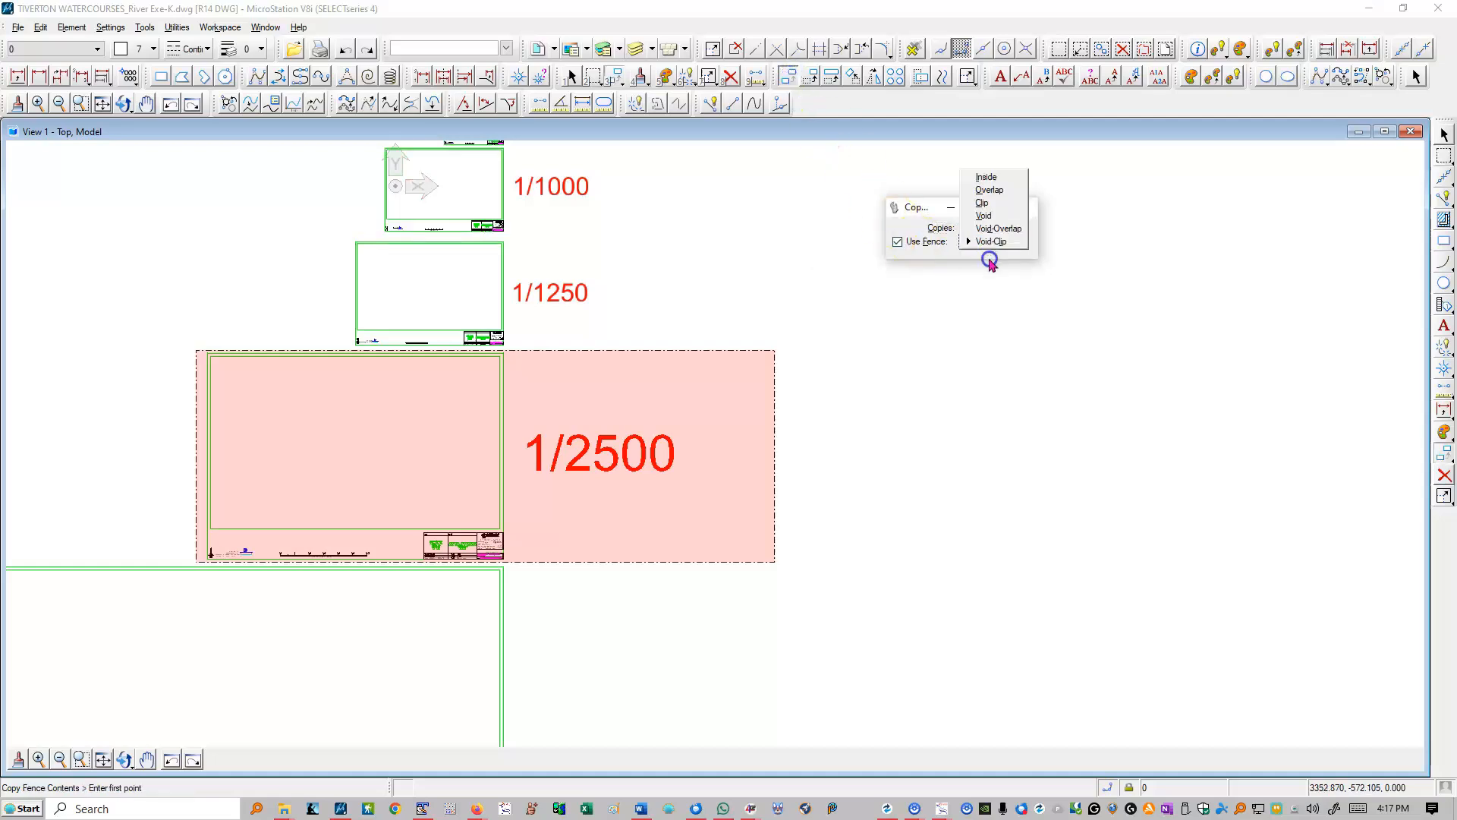
click(989, 191)
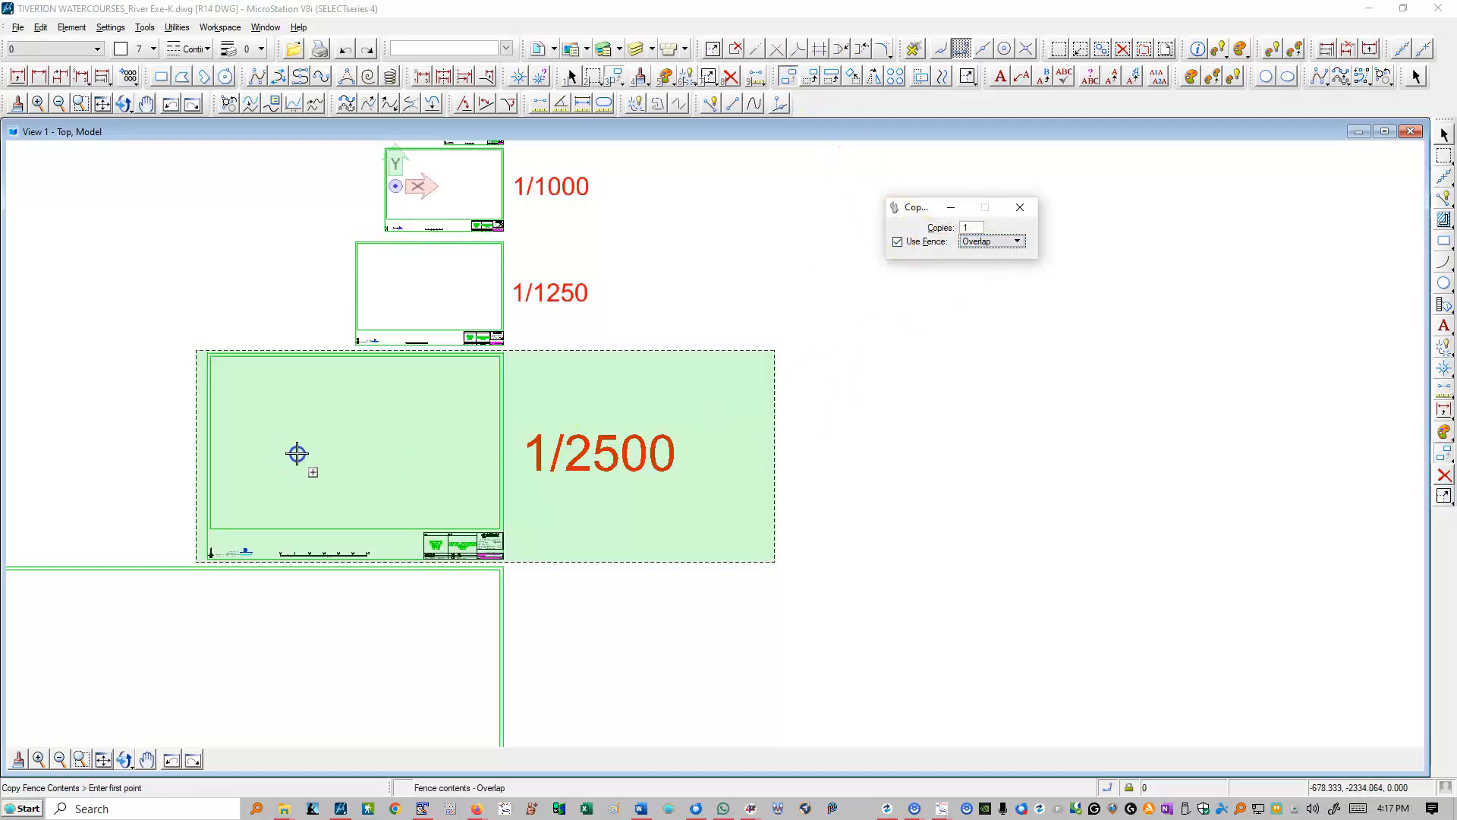
scroll(367, 553, down, 6)
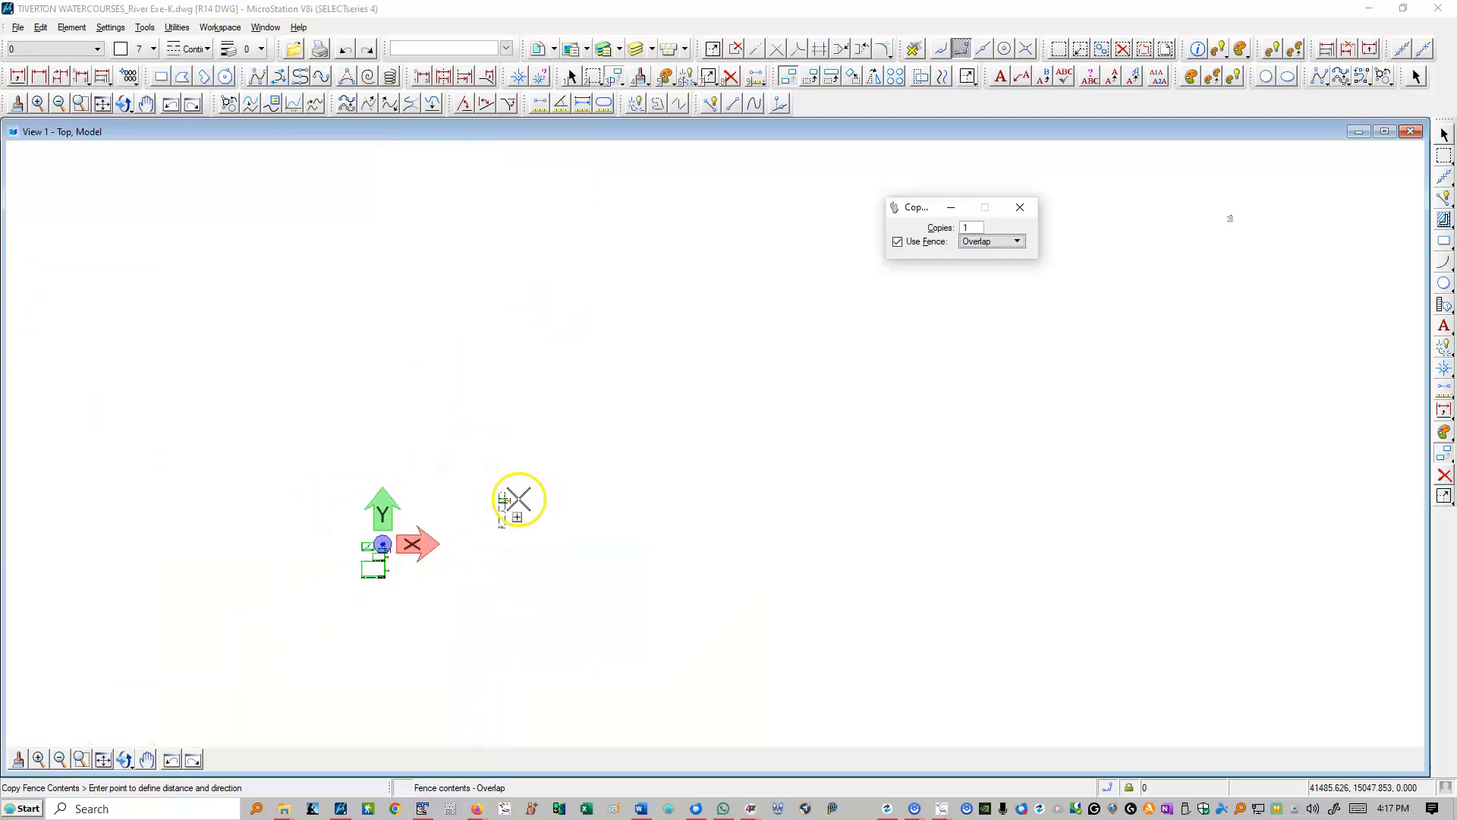
scroll(683, 425, up, 3)
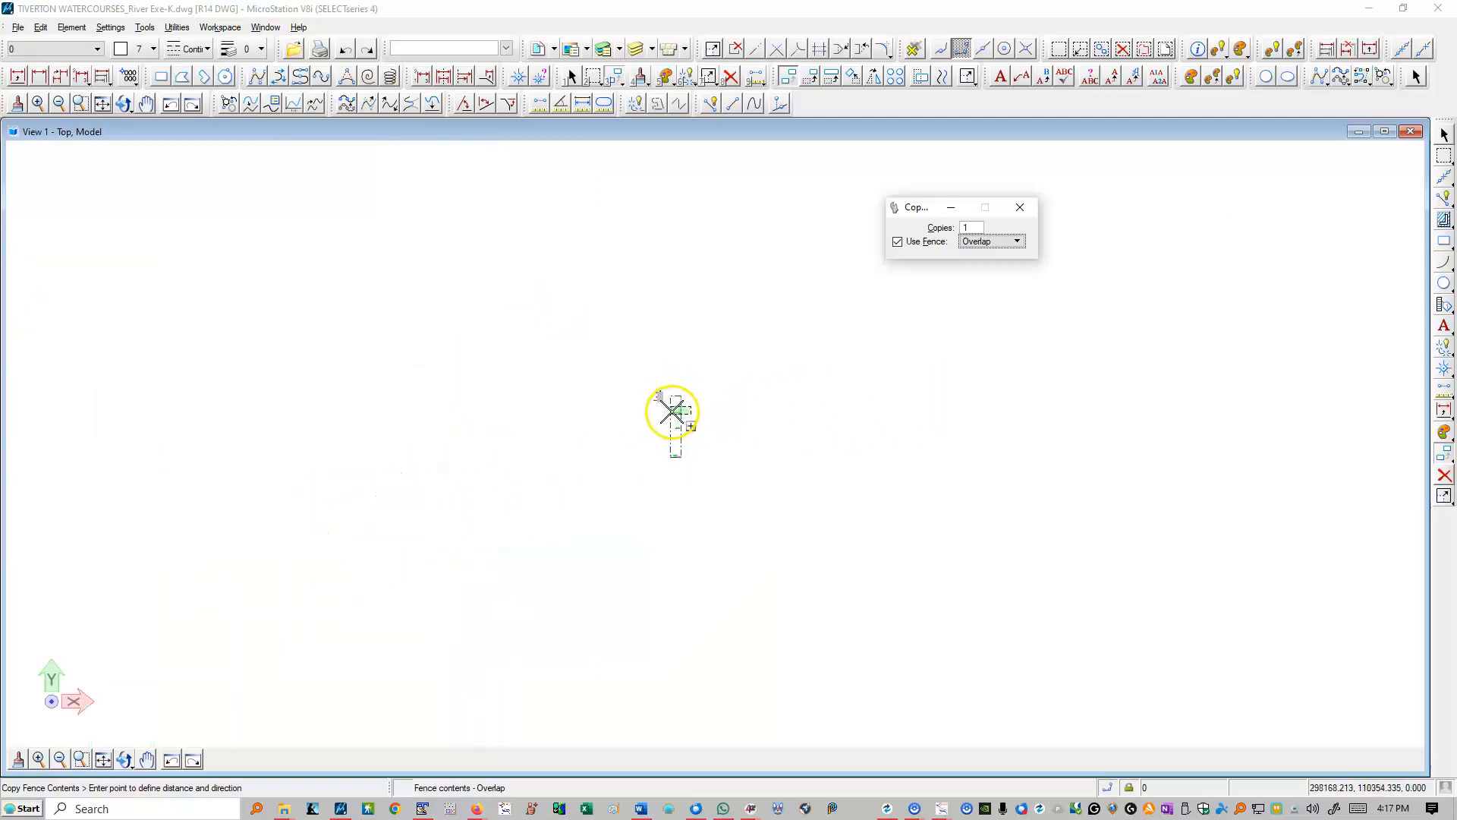
scroll(667, 406, up, 4)
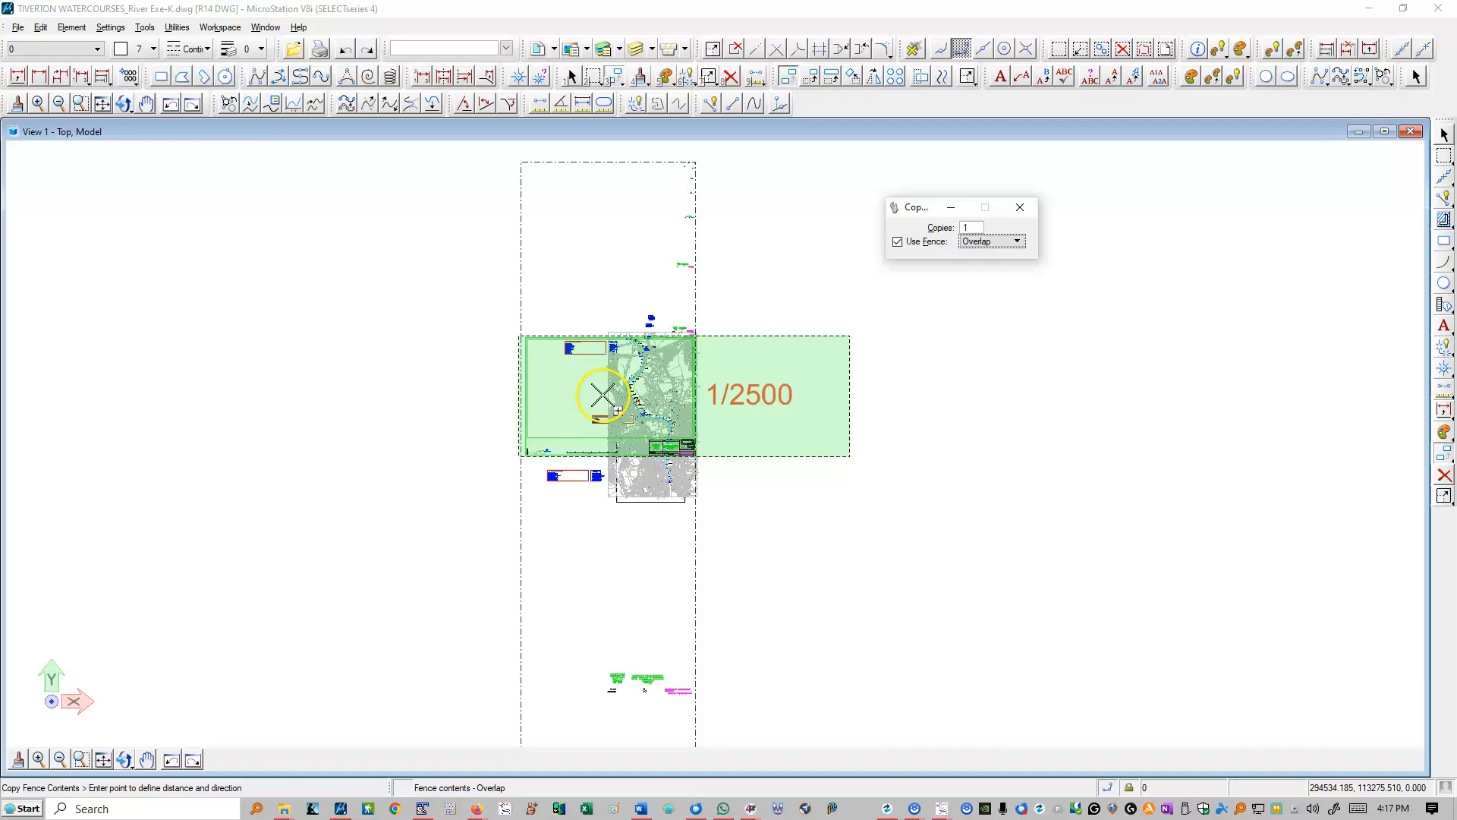
scroll(660, 417, up, 4)
scroll(544, 403, down, 2)
scroll(544, 402, down, 3)
click(748, 399)
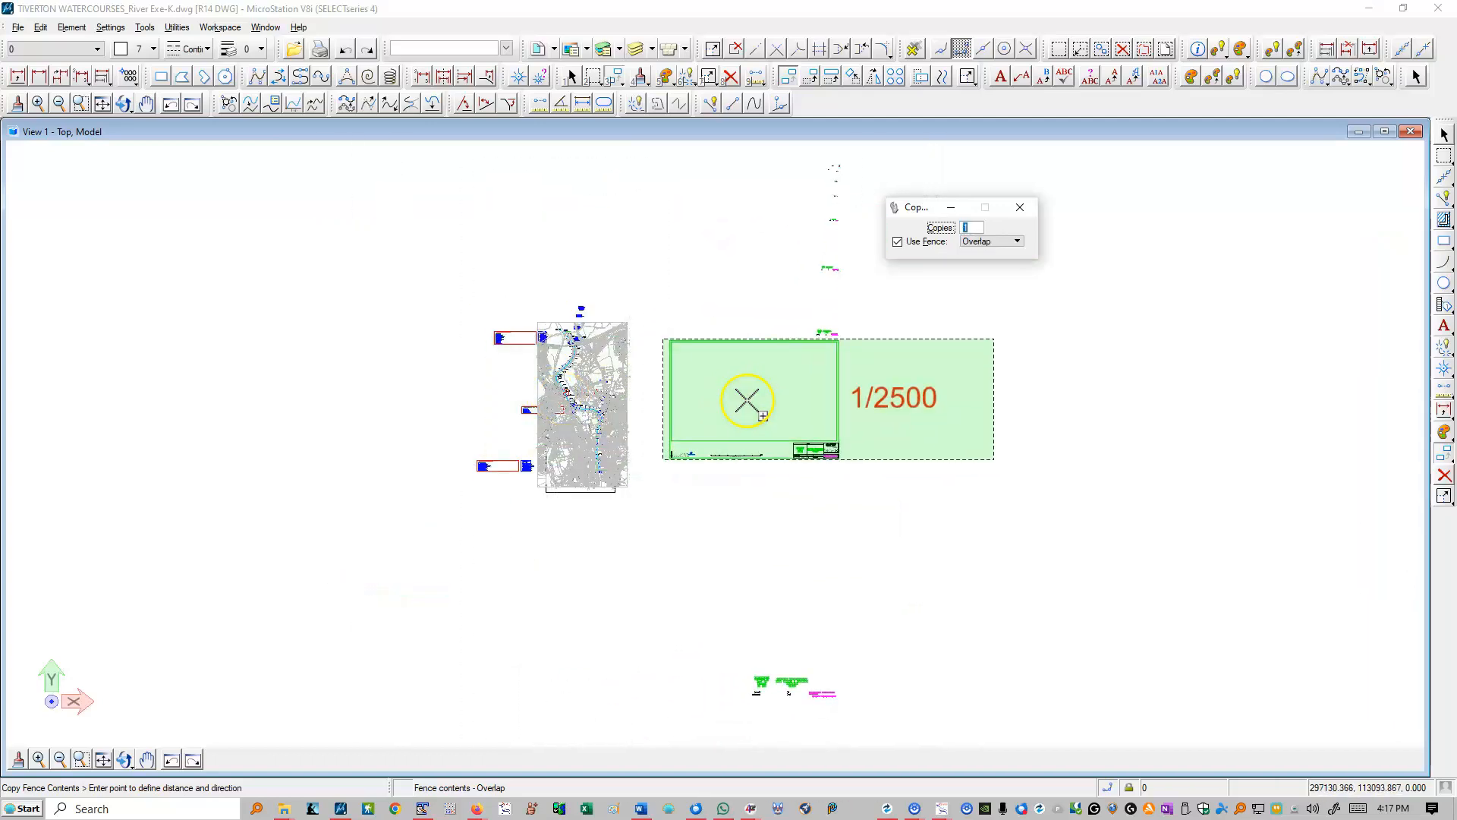
right_click(748, 398)
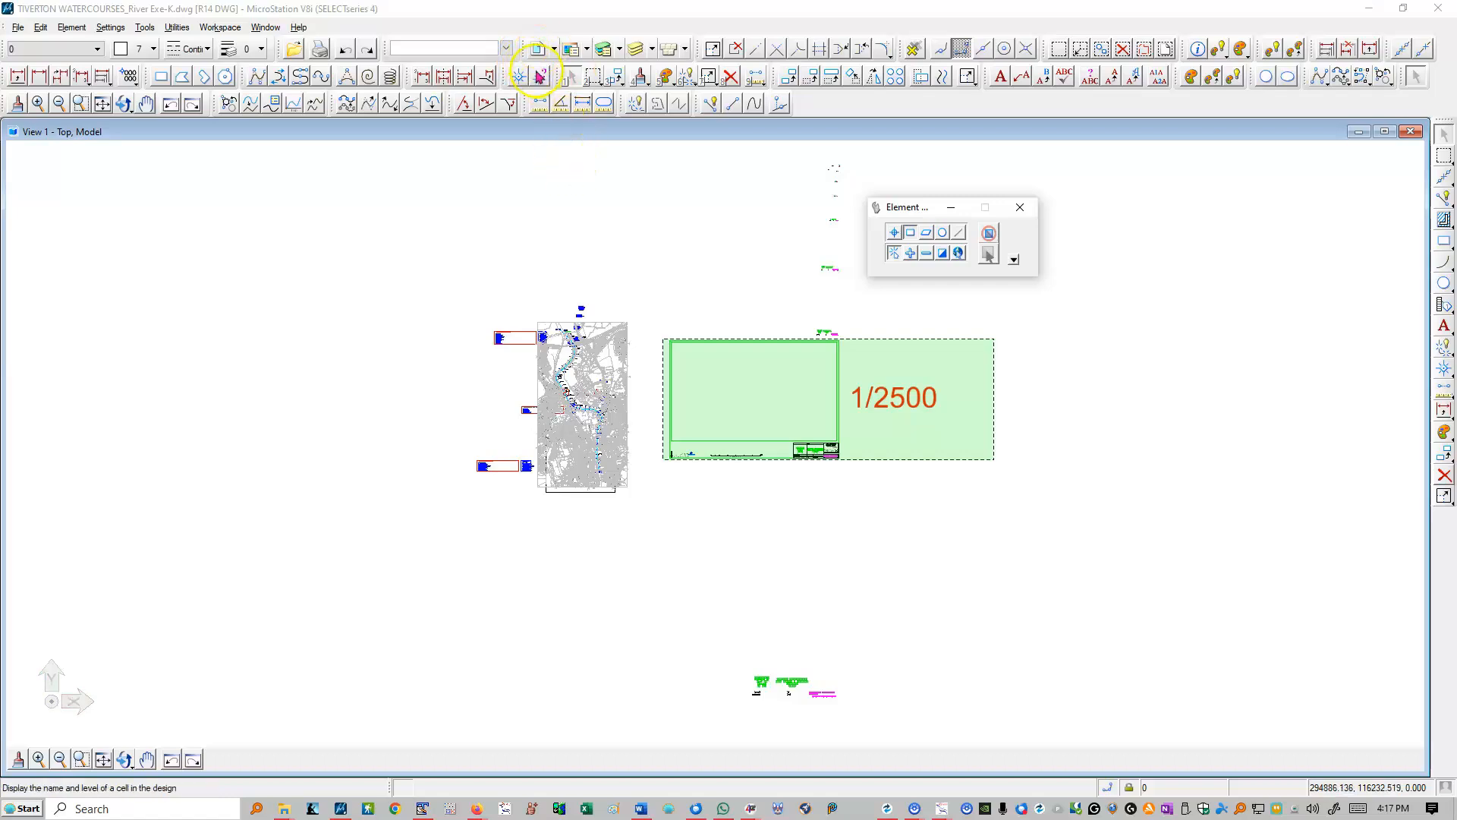
Step: Merge all four references, including Rivers Overall Plan.dwg and Rivers OS Maps.dwg, into the River Exe-K master drawing
click(538, 50)
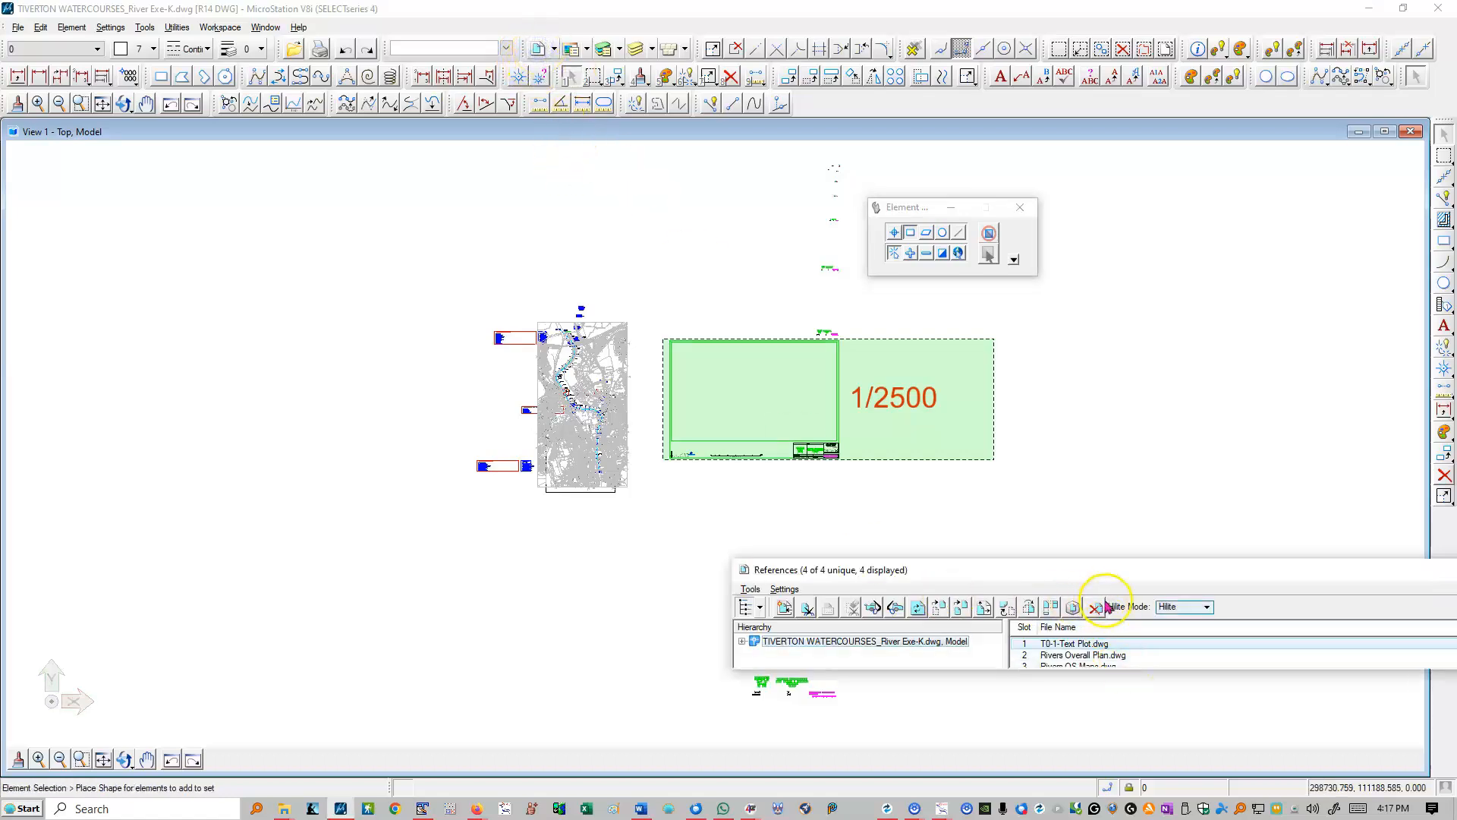
drag(1090, 559, 1029, 437)
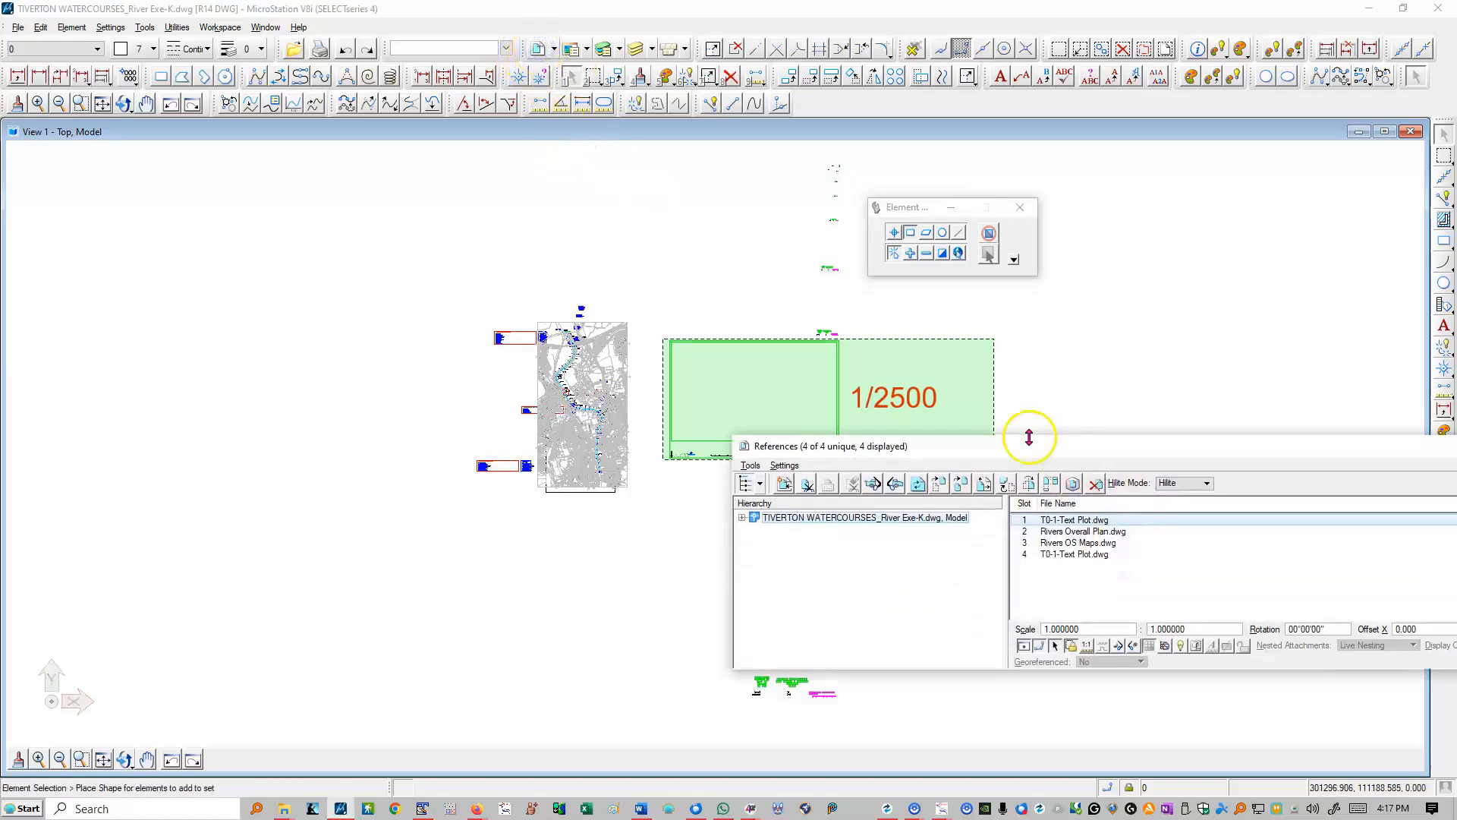
click(1102, 583)
key(ctrl+a)
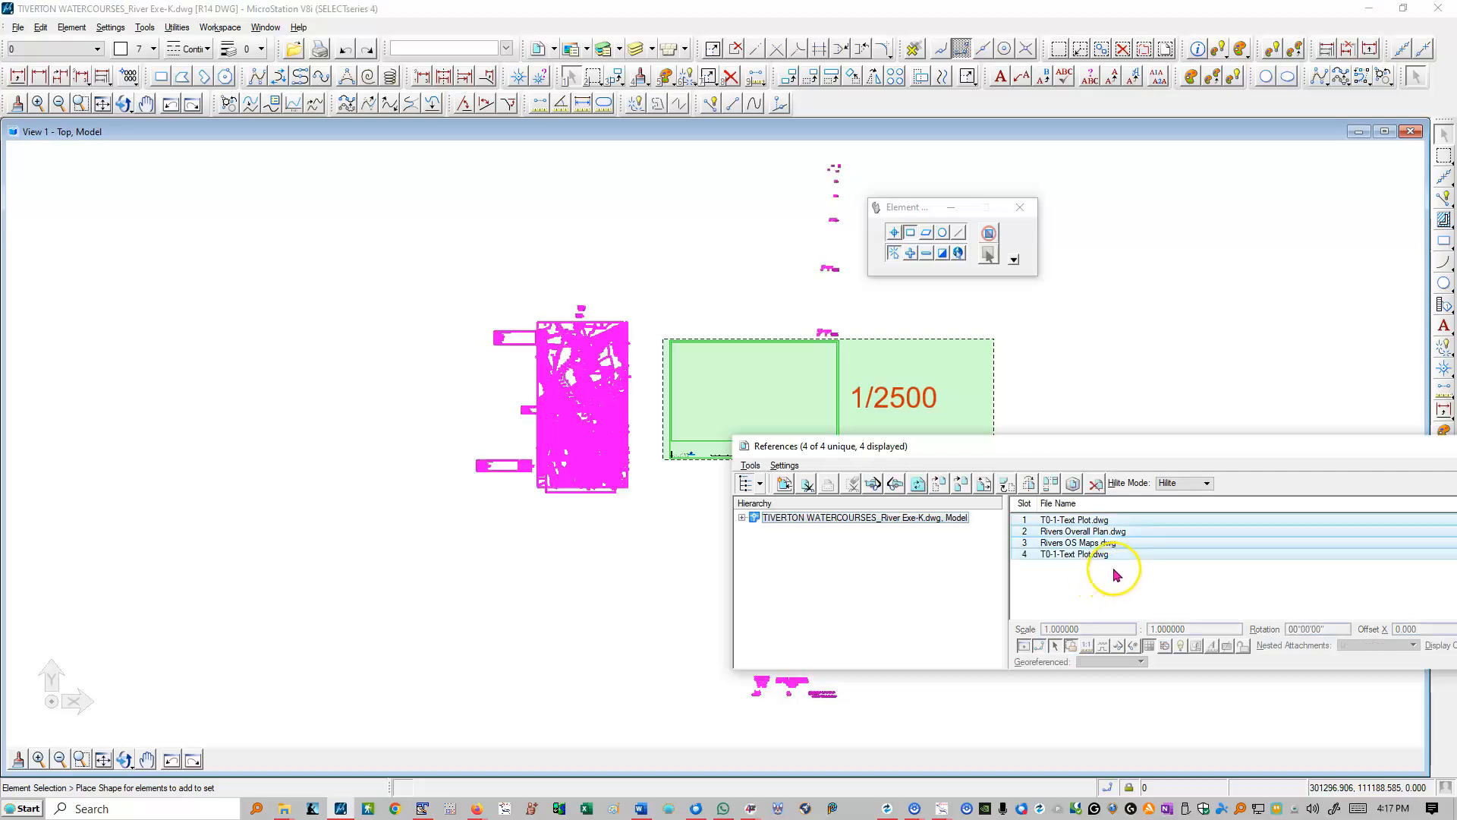
click(750, 466)
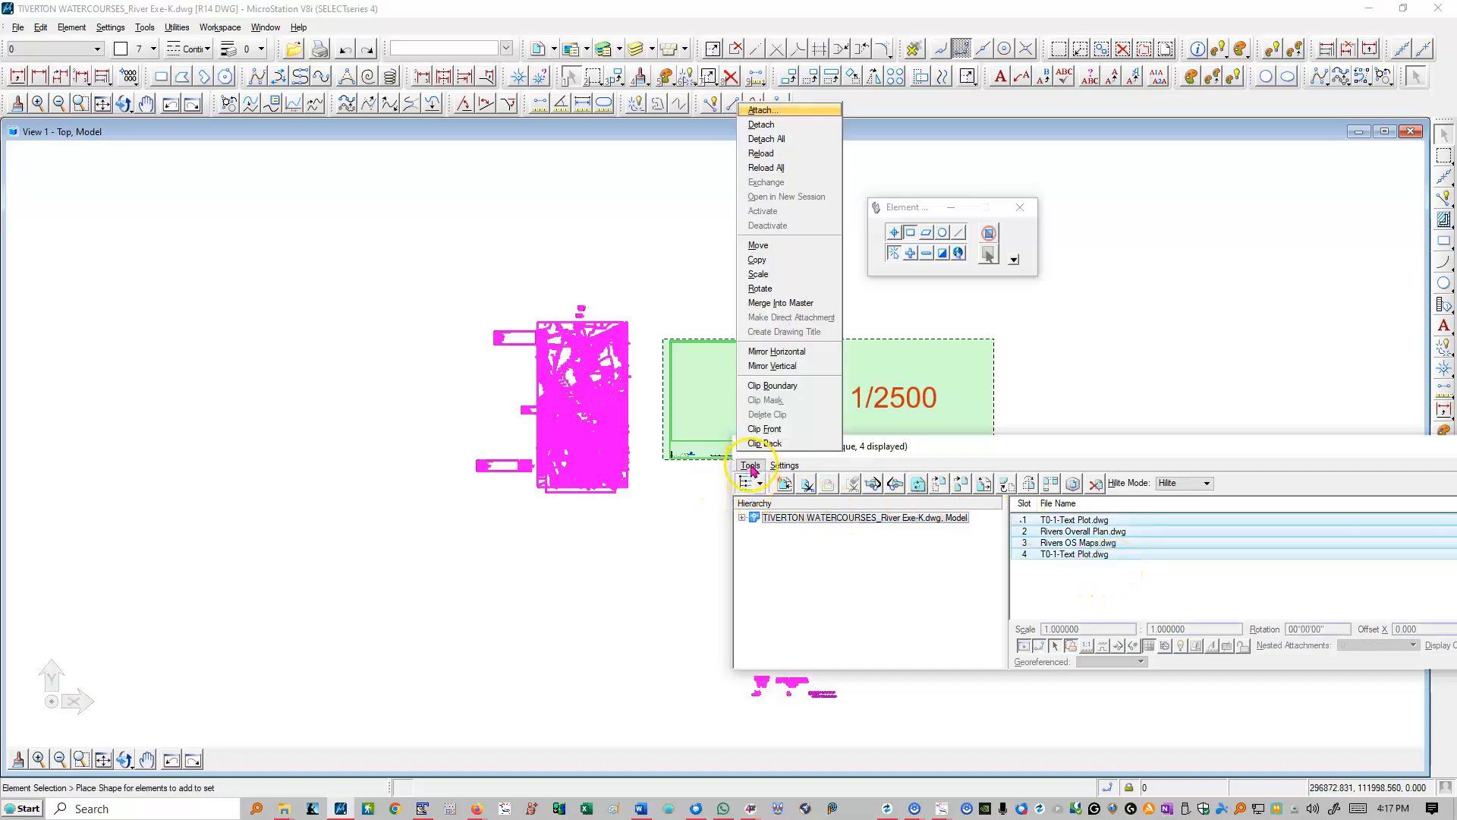
click(772, 305)
click(660, 267)
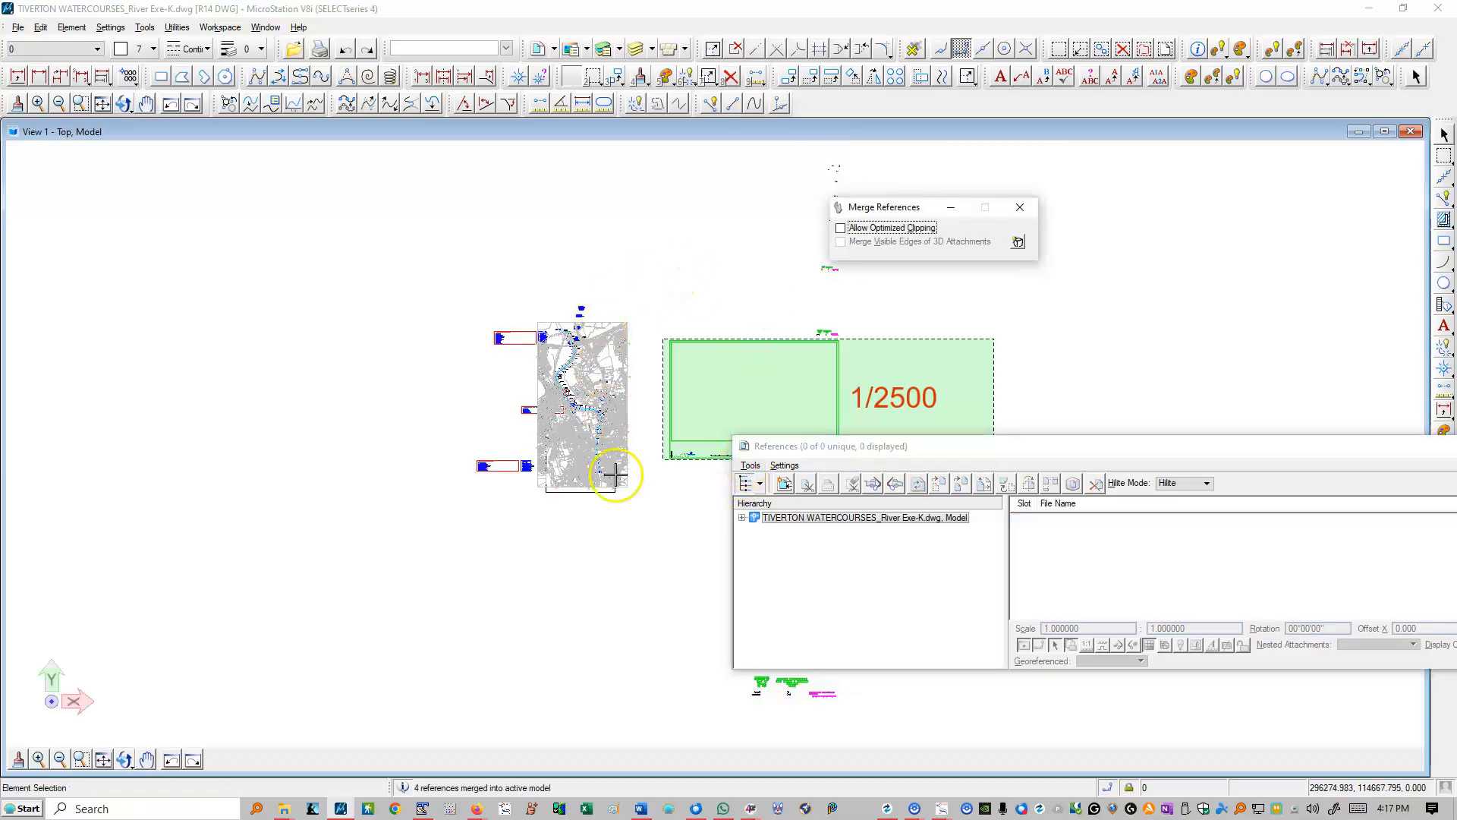
Step: Fence the location plan and copied sheet, delete everything outside using fence mode Void-Clip, and remove the fence
scroll(593, 474, down, 3)
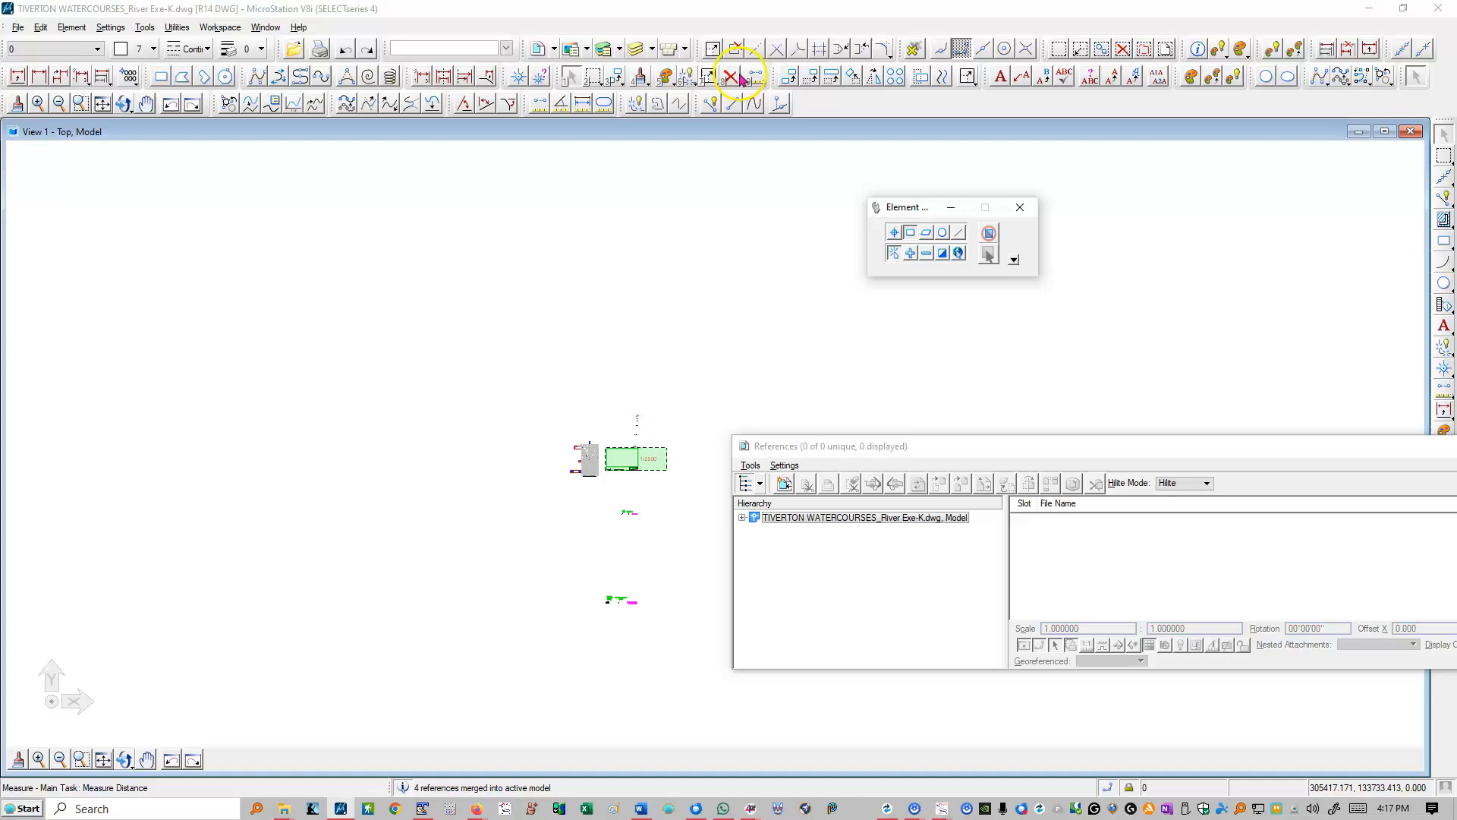
click(1061, 52)
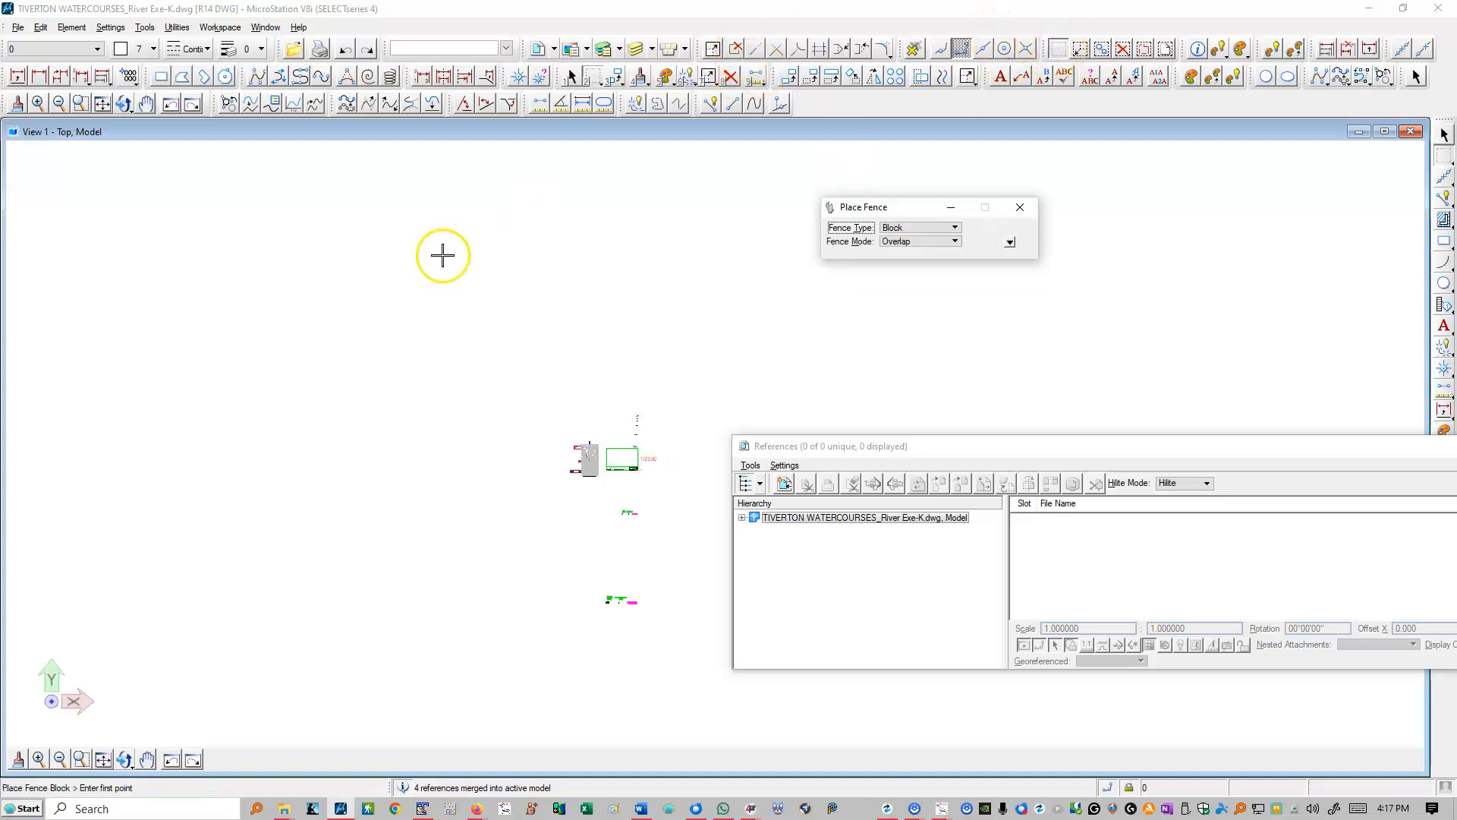
scroll(463, 293, down, 2)
click(466, 297)
click(682, 483)
click(732, 76)
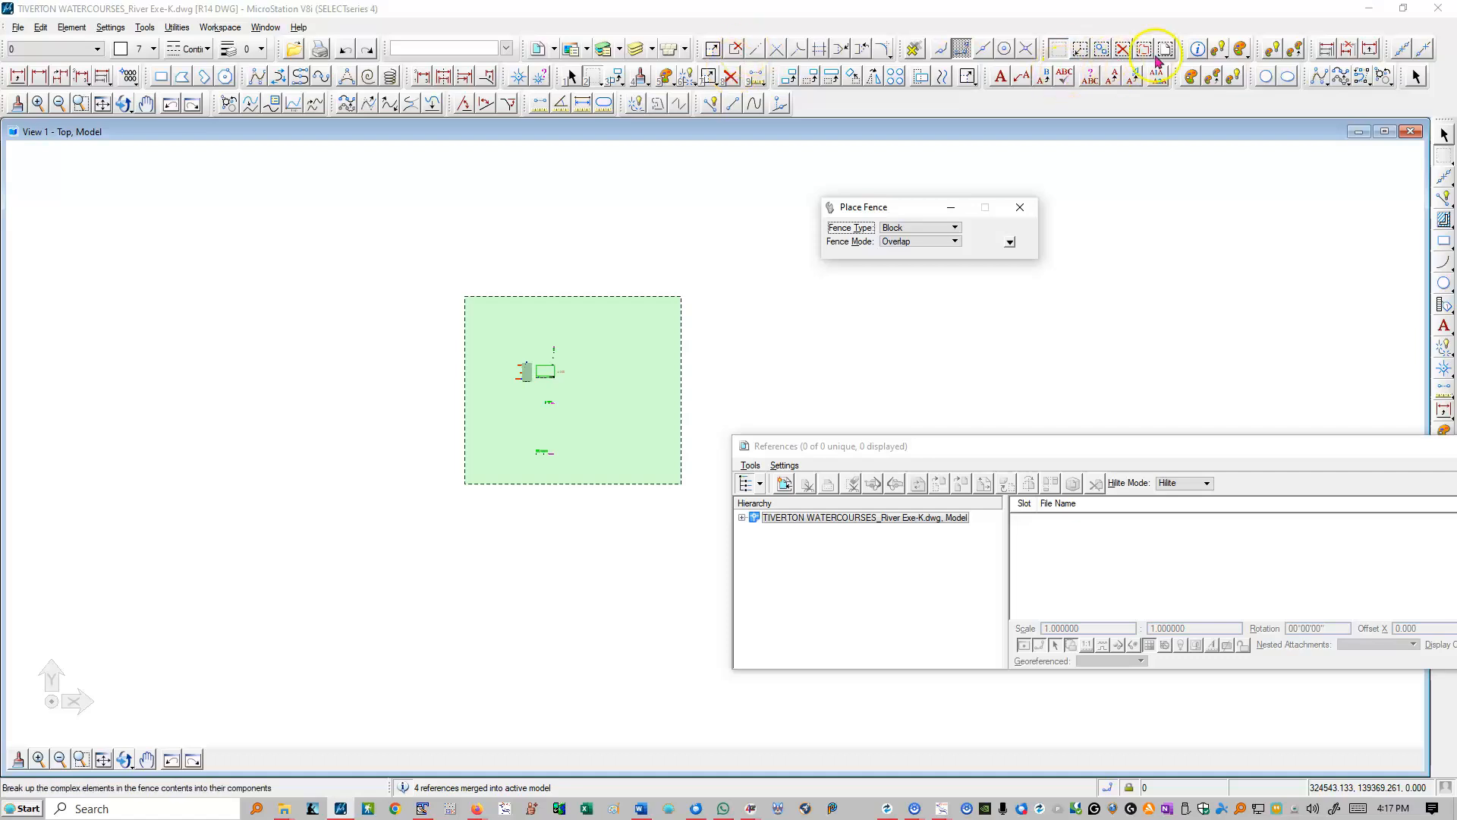
click(1123, 48)
click(967, 228)
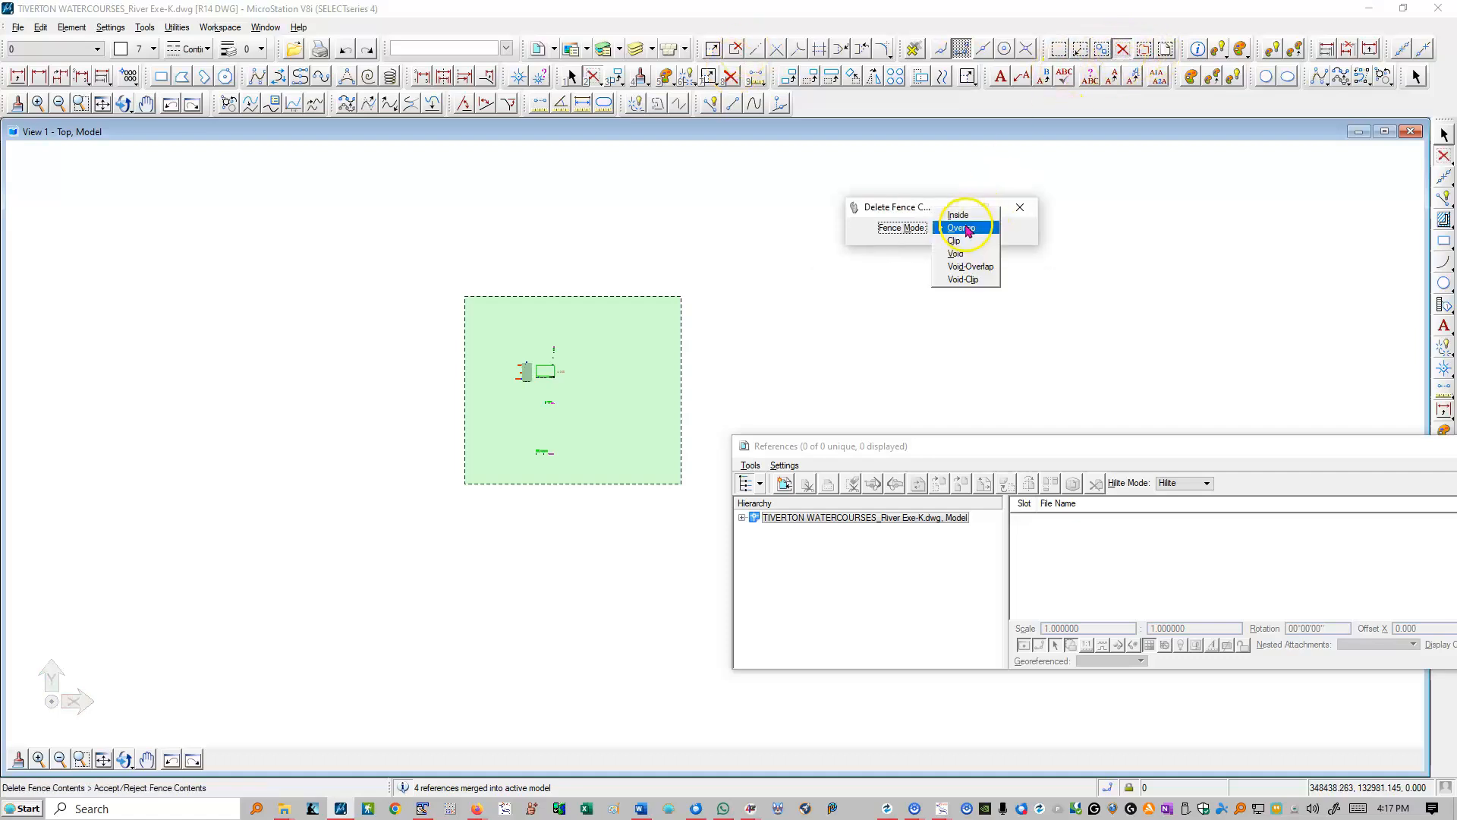
click(961, 279)
click(853, 325)
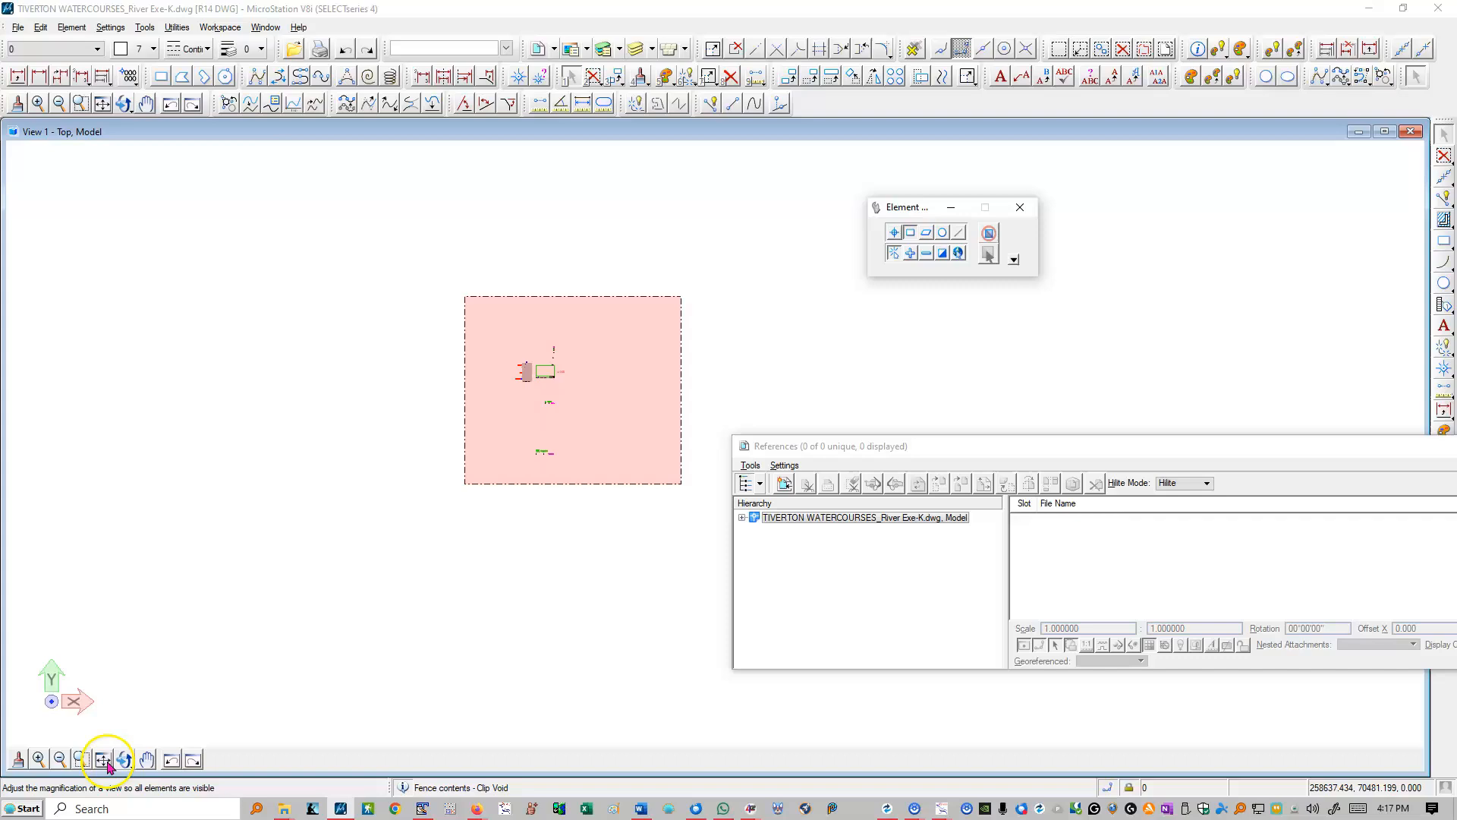
click(102, 759)
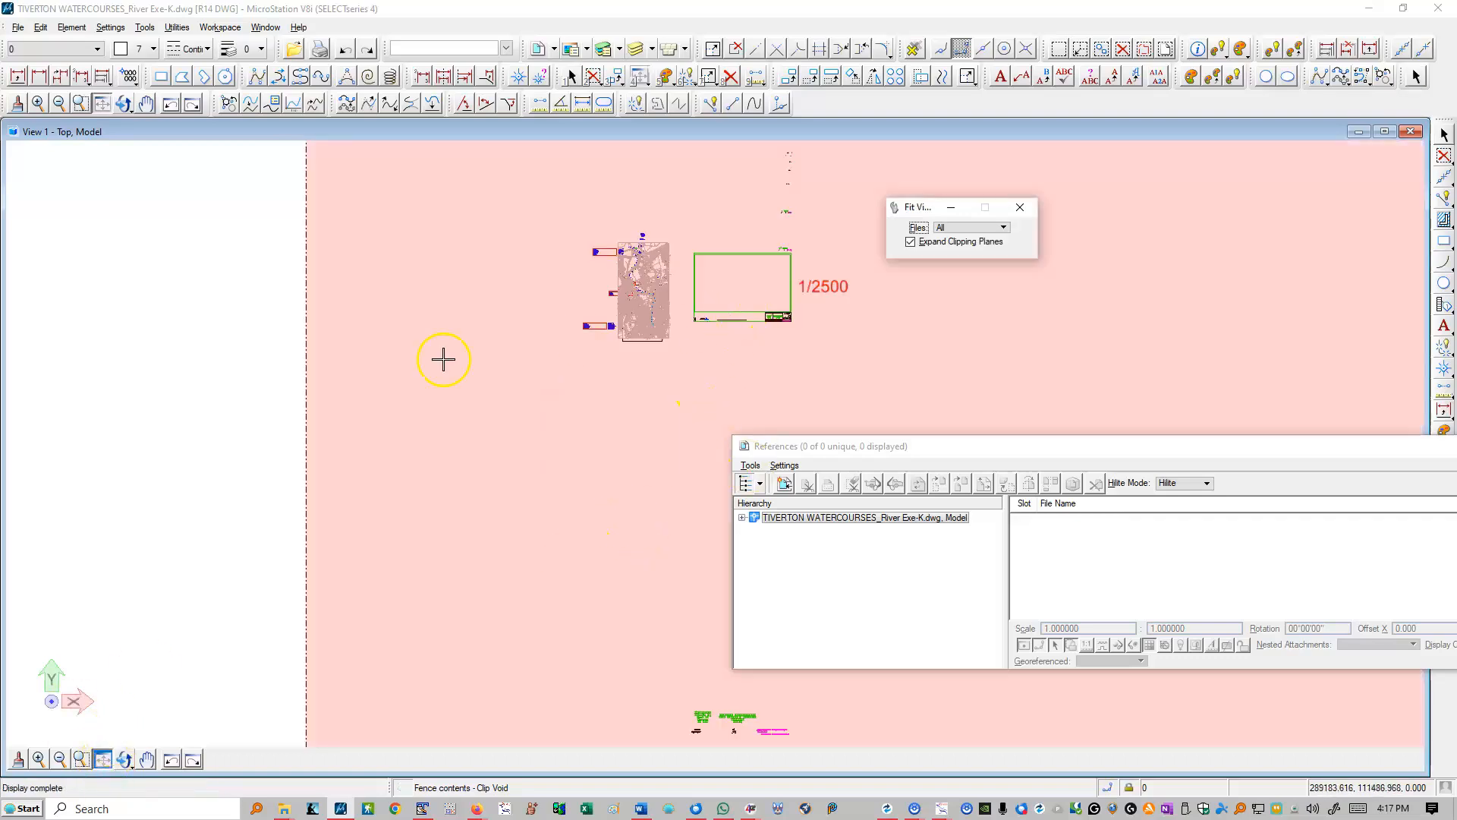
scroll(443, 359, down, 5)
right_click(393, 379)
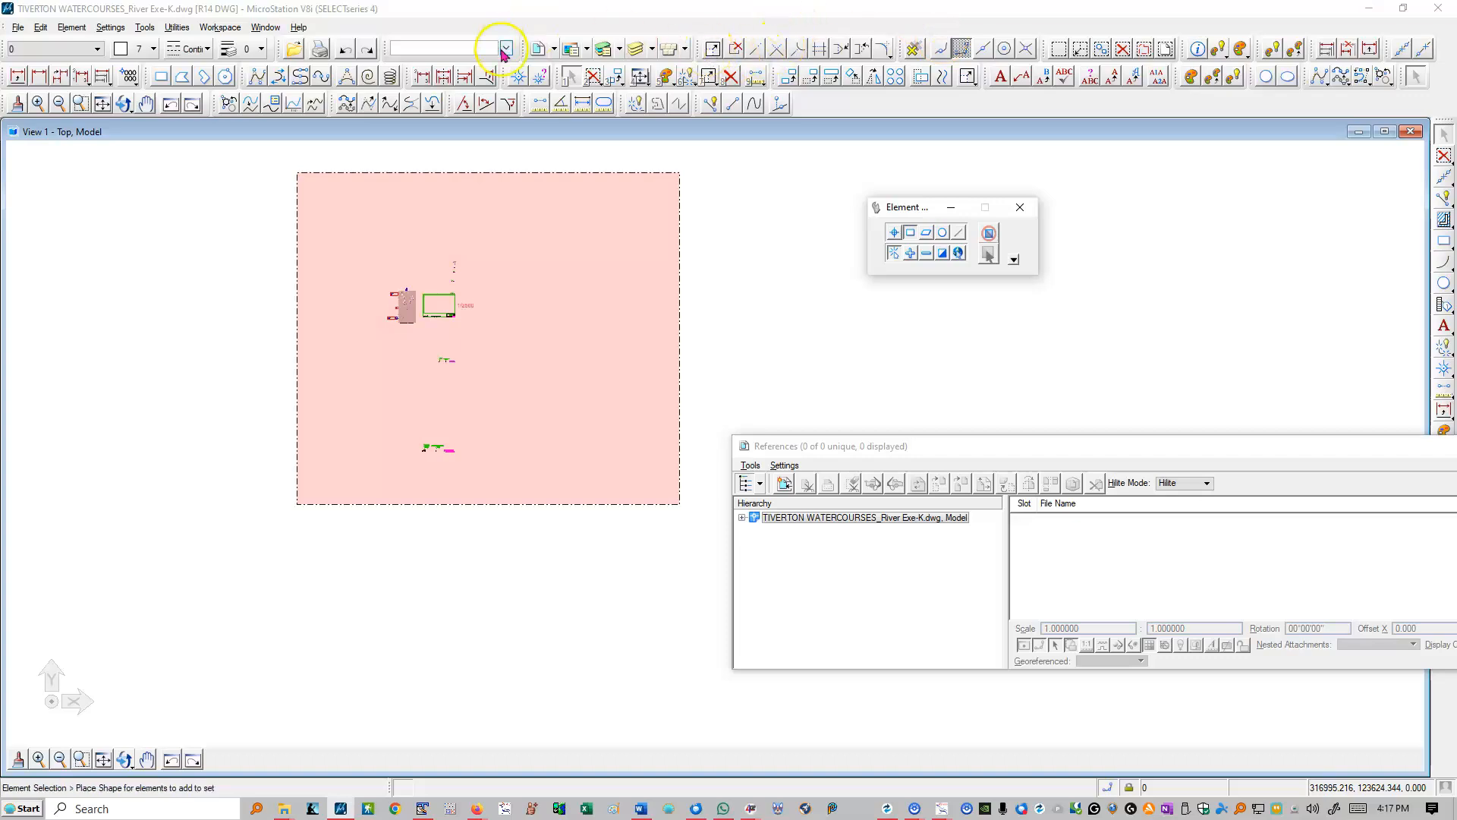
click(1059, 48)
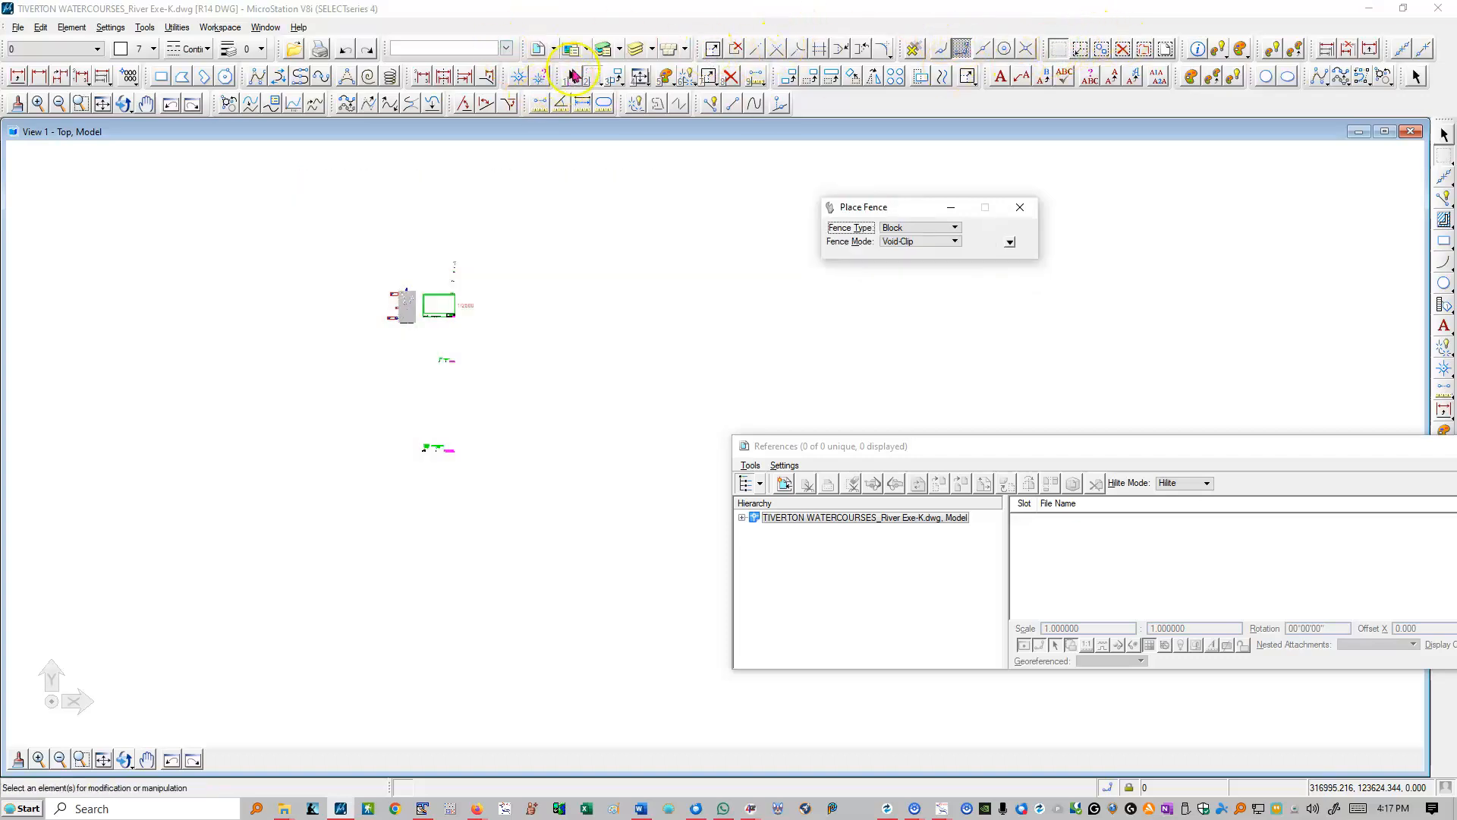
Step: Delete the lowest group of stray title-block text below the copied 1/2500 sheet and close the drawing
click(574, 75)
scroll(418, 459, up, 5)
drag(388, 369, 640, 486)
key(Delete)
scroll(528, 489, down, 5)
click(102, 760)
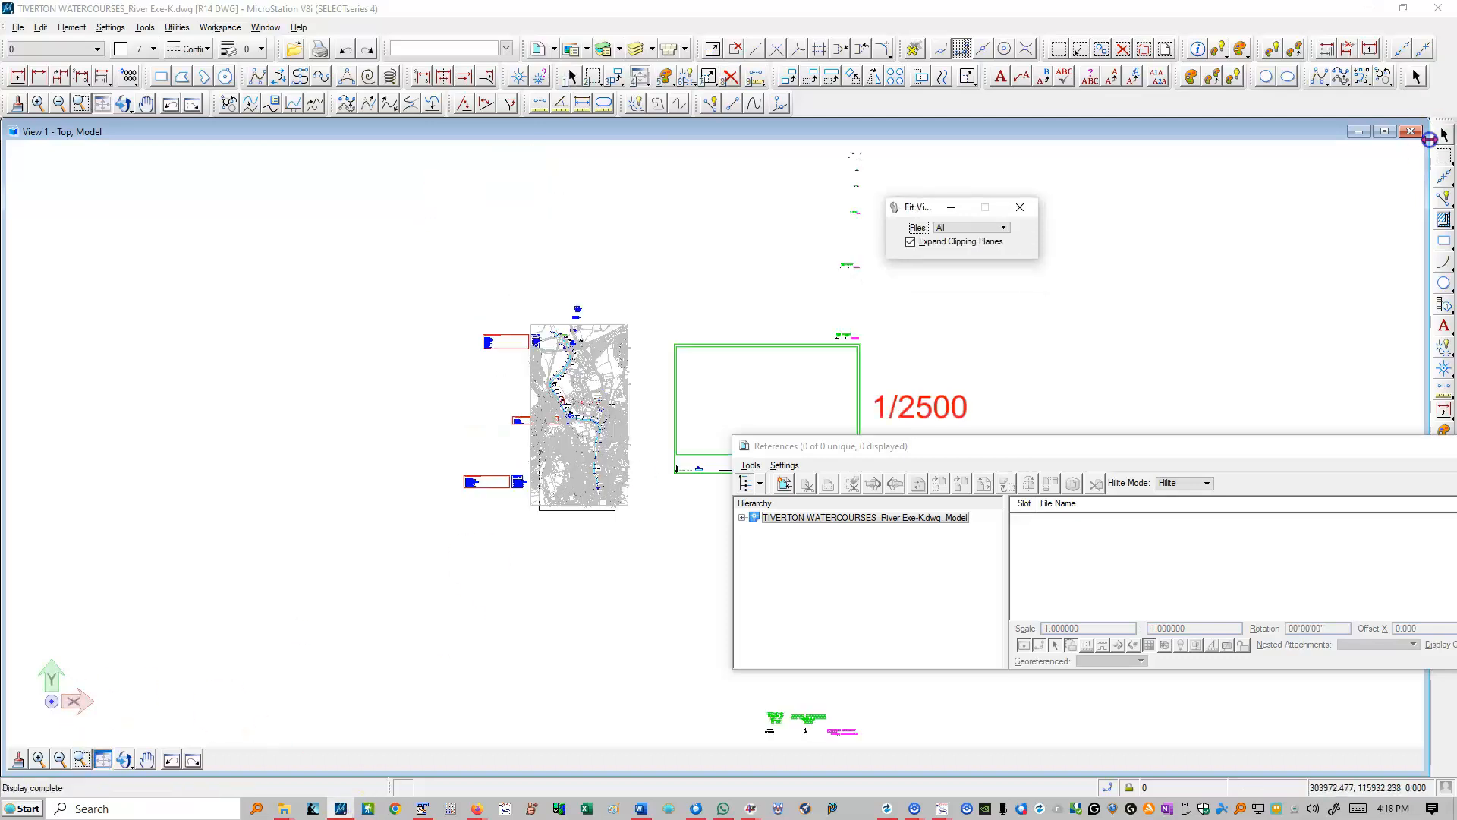
click(1439, 9)
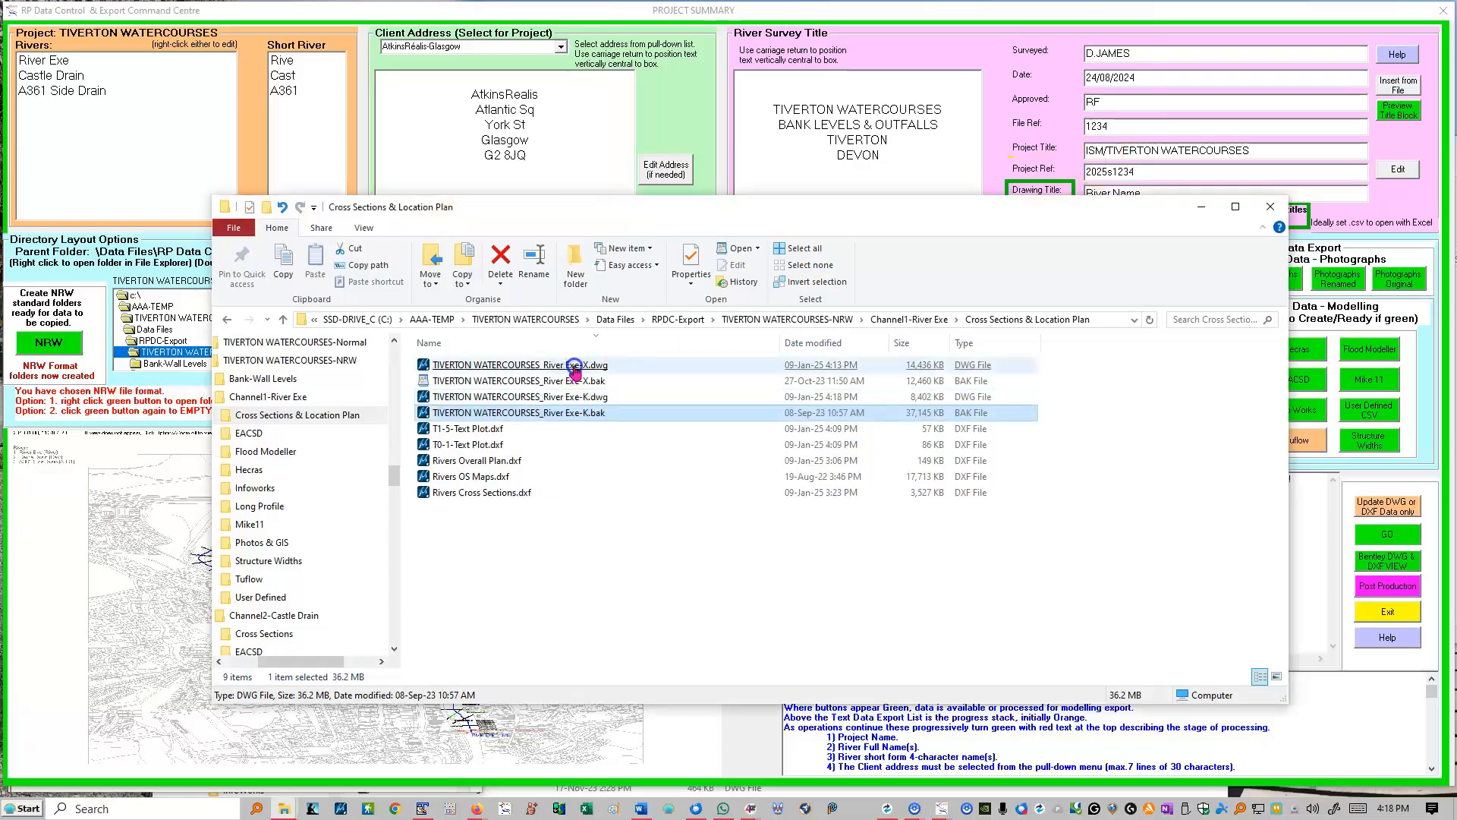
Step: Browse from the River Exe drawings to Channel2-Castle Drain's Photos & GIS folder and return to the TIVERTON WATERCOURSES-NRW folder
click(576, 367)
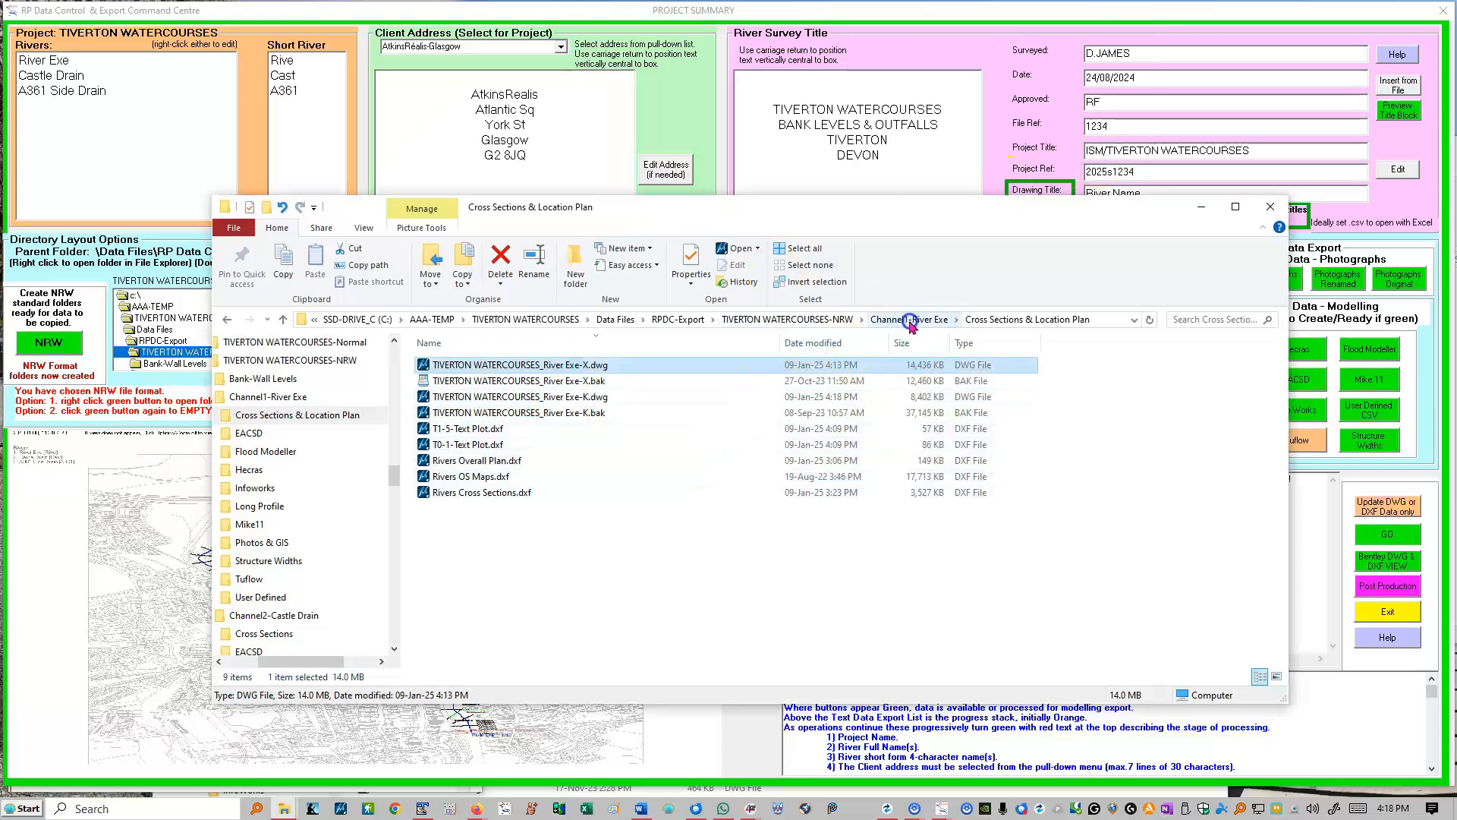
click(780, 321)
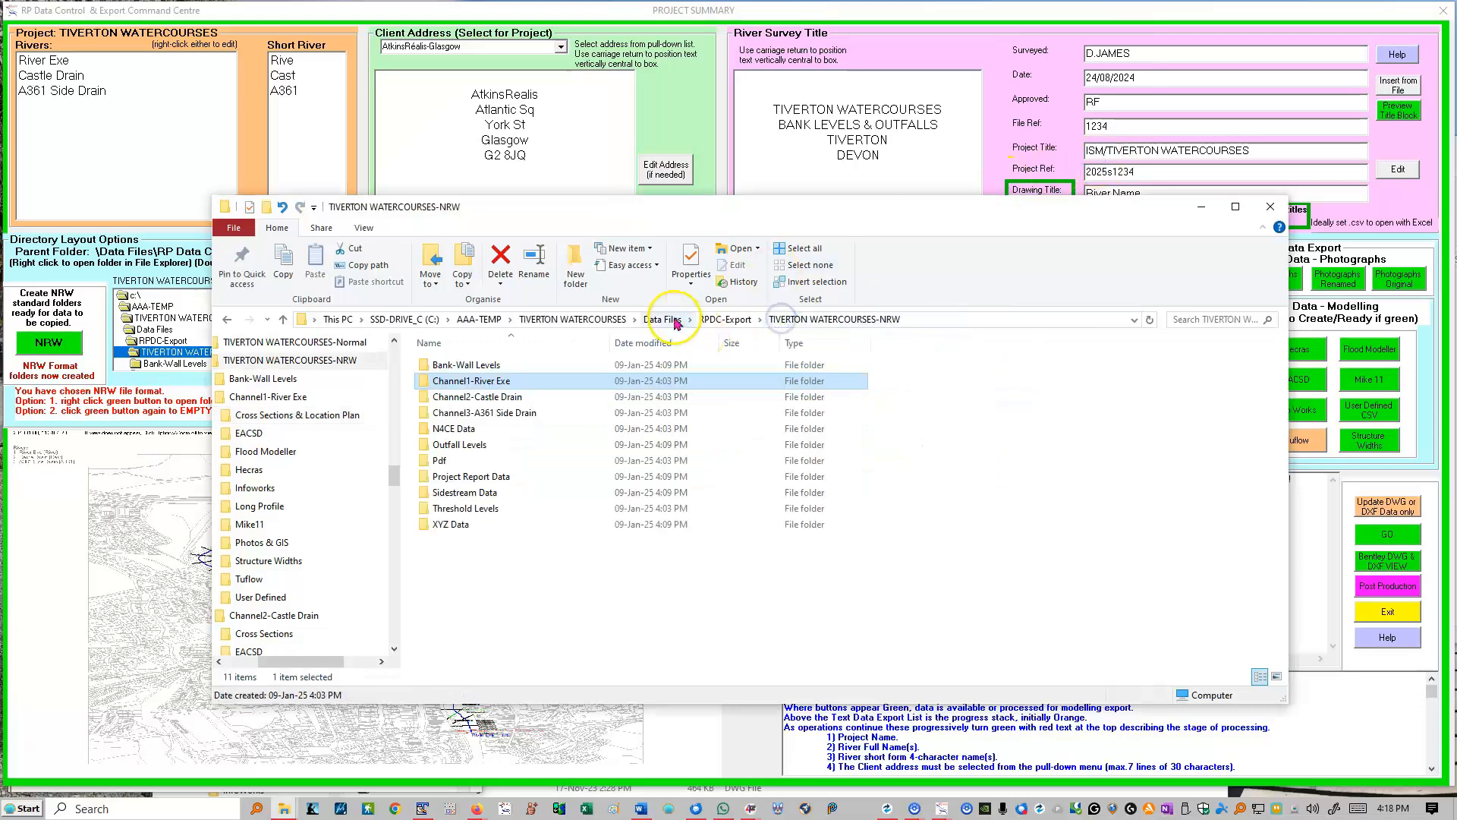
double_click(465, 397)
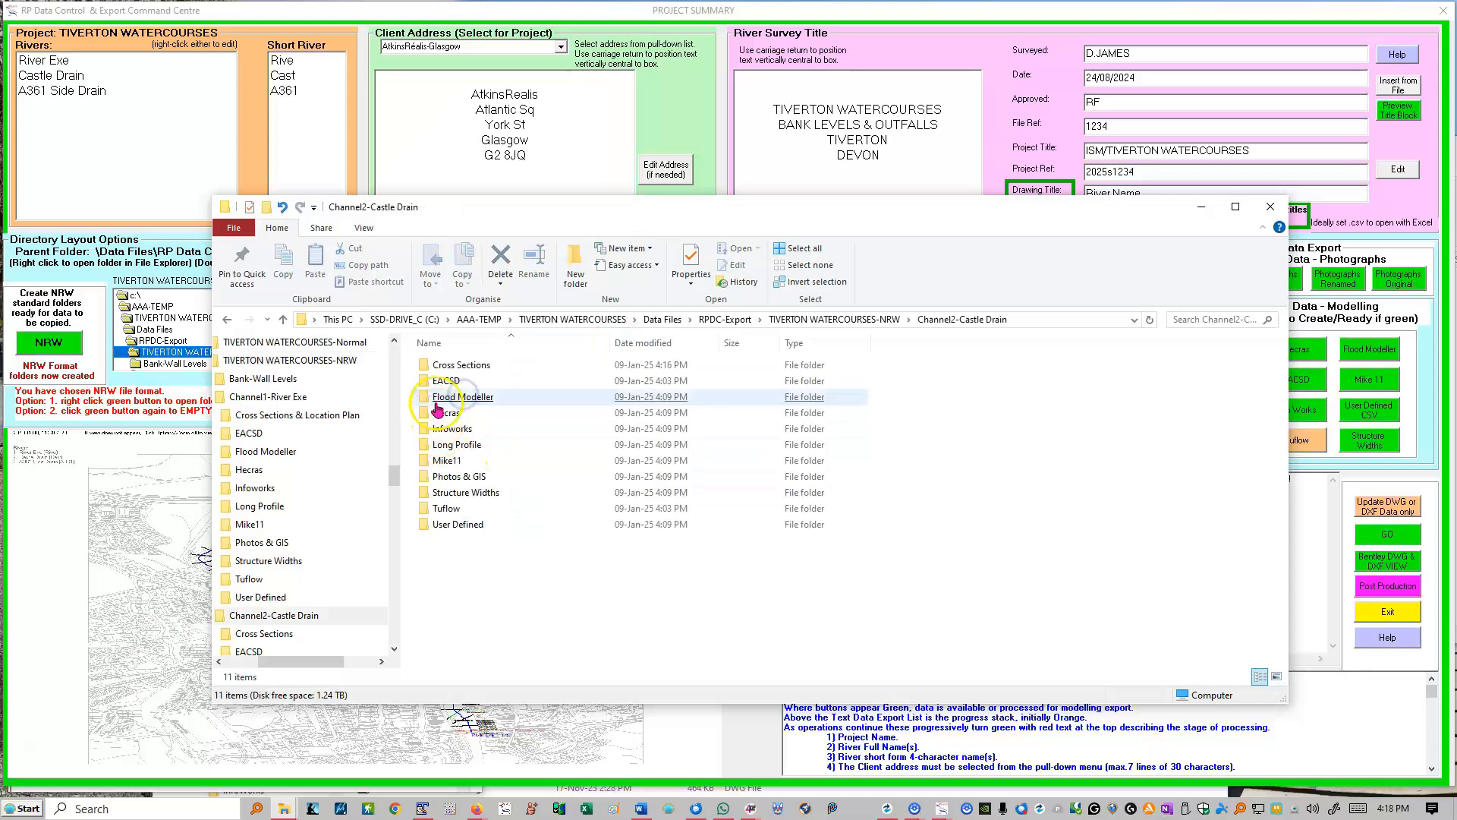
double_click(459, 477)
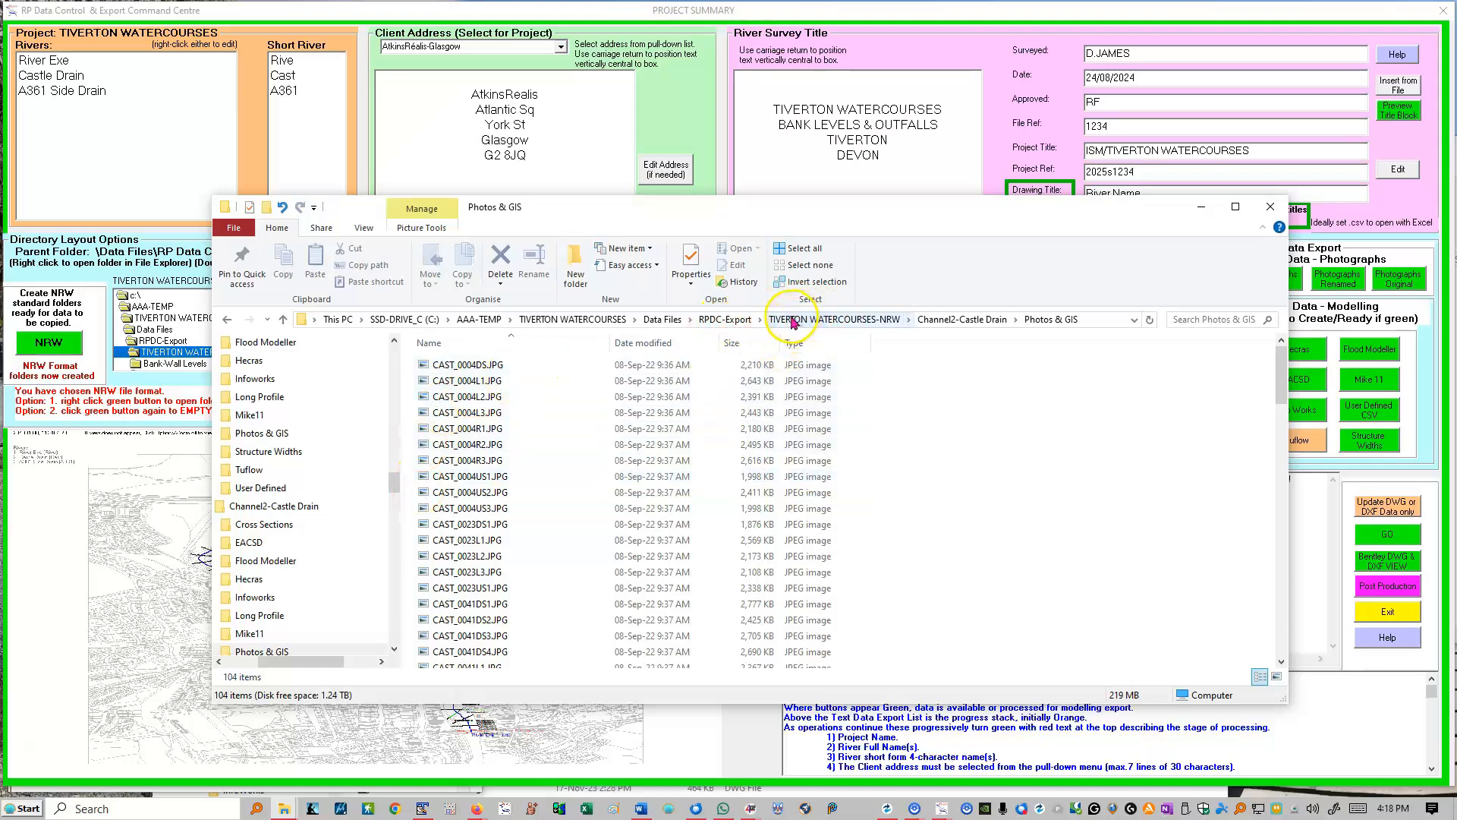
click(792, 320)
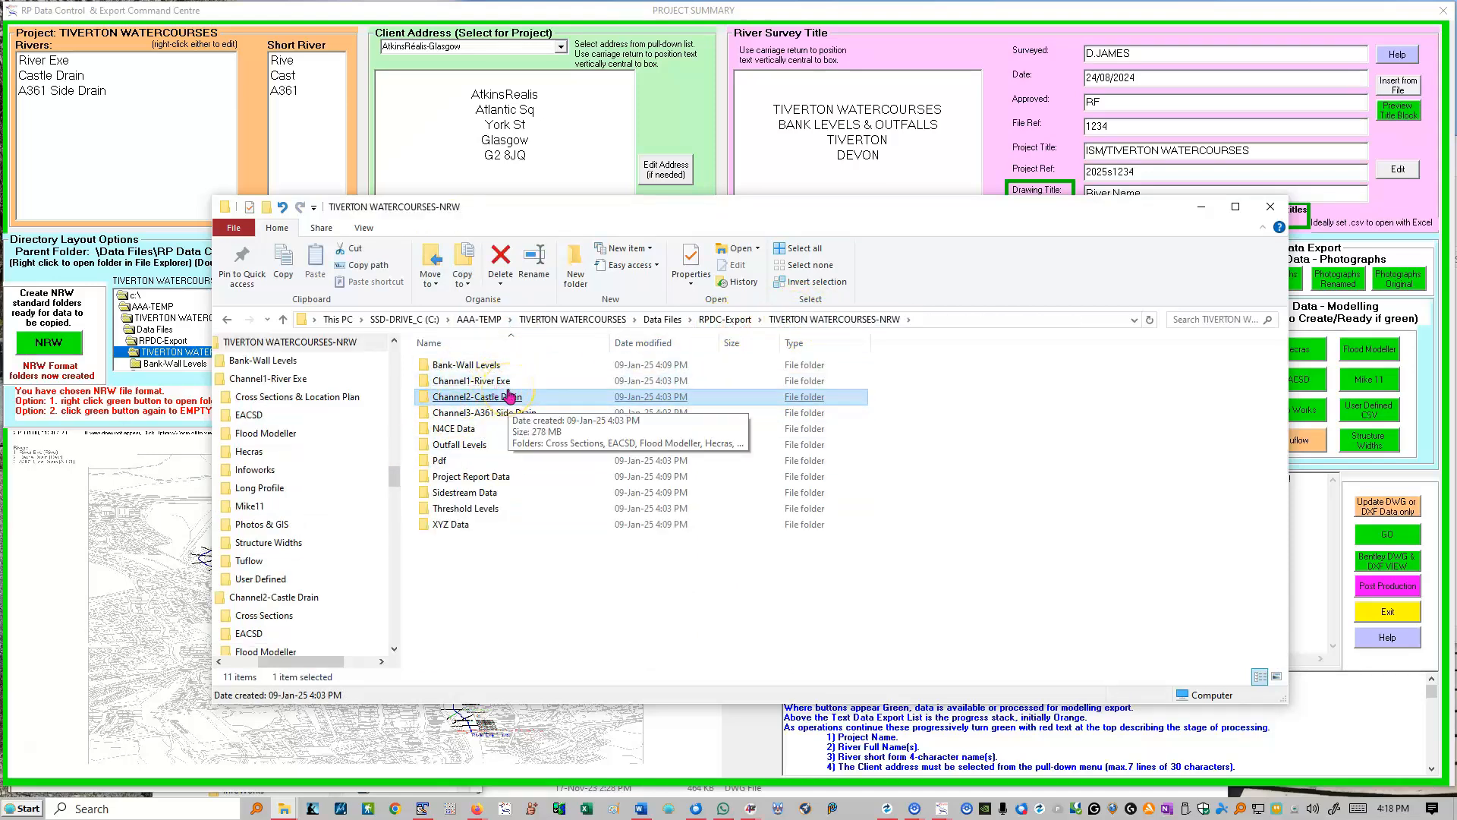
Step: Update the exported drawing data, keeping the existing modified DWGs and replacing all DXFs with newly created versions
click(1204, 208)
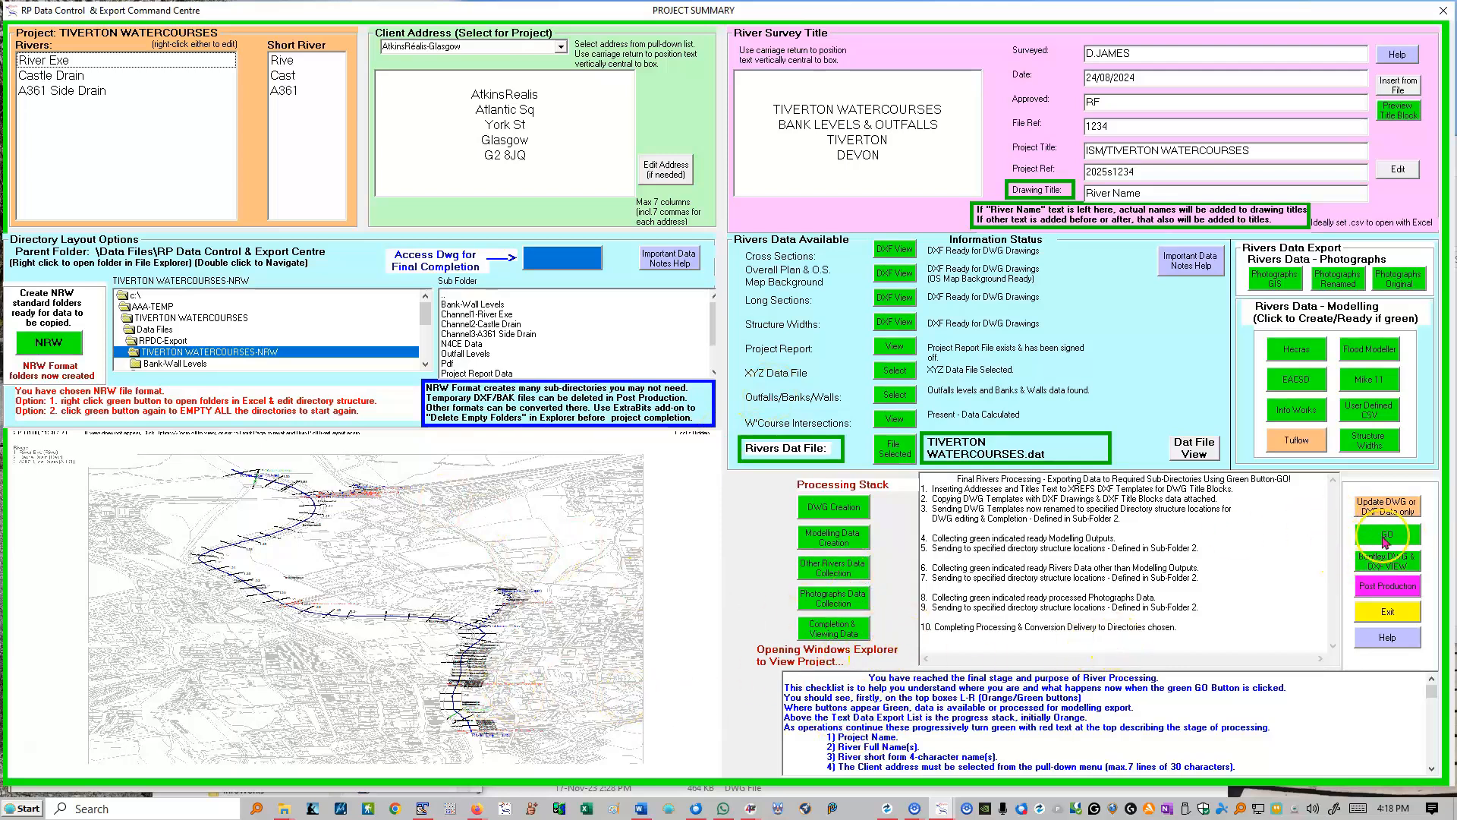
click(1377, 507)
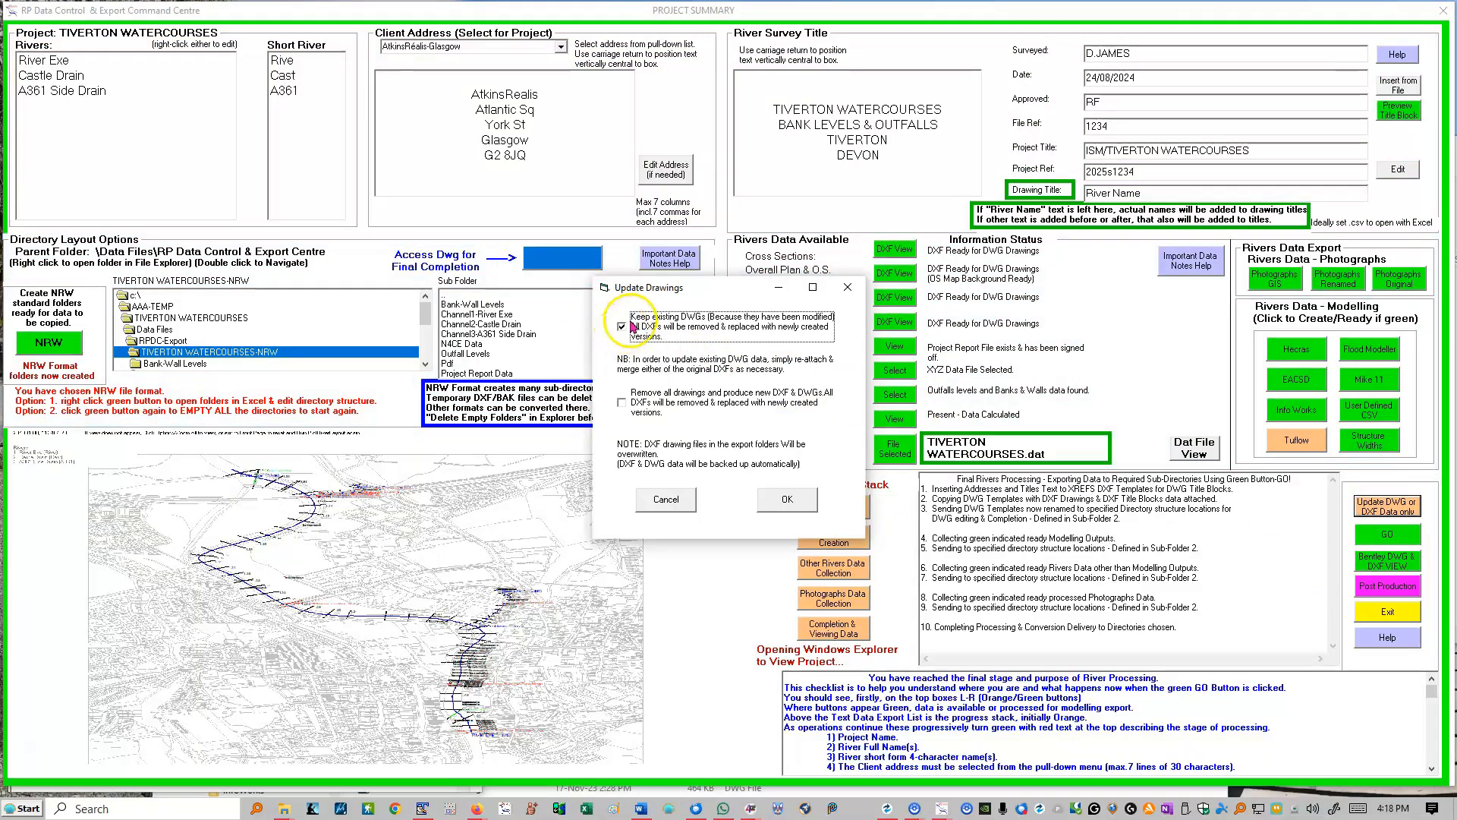
click(623, 403)
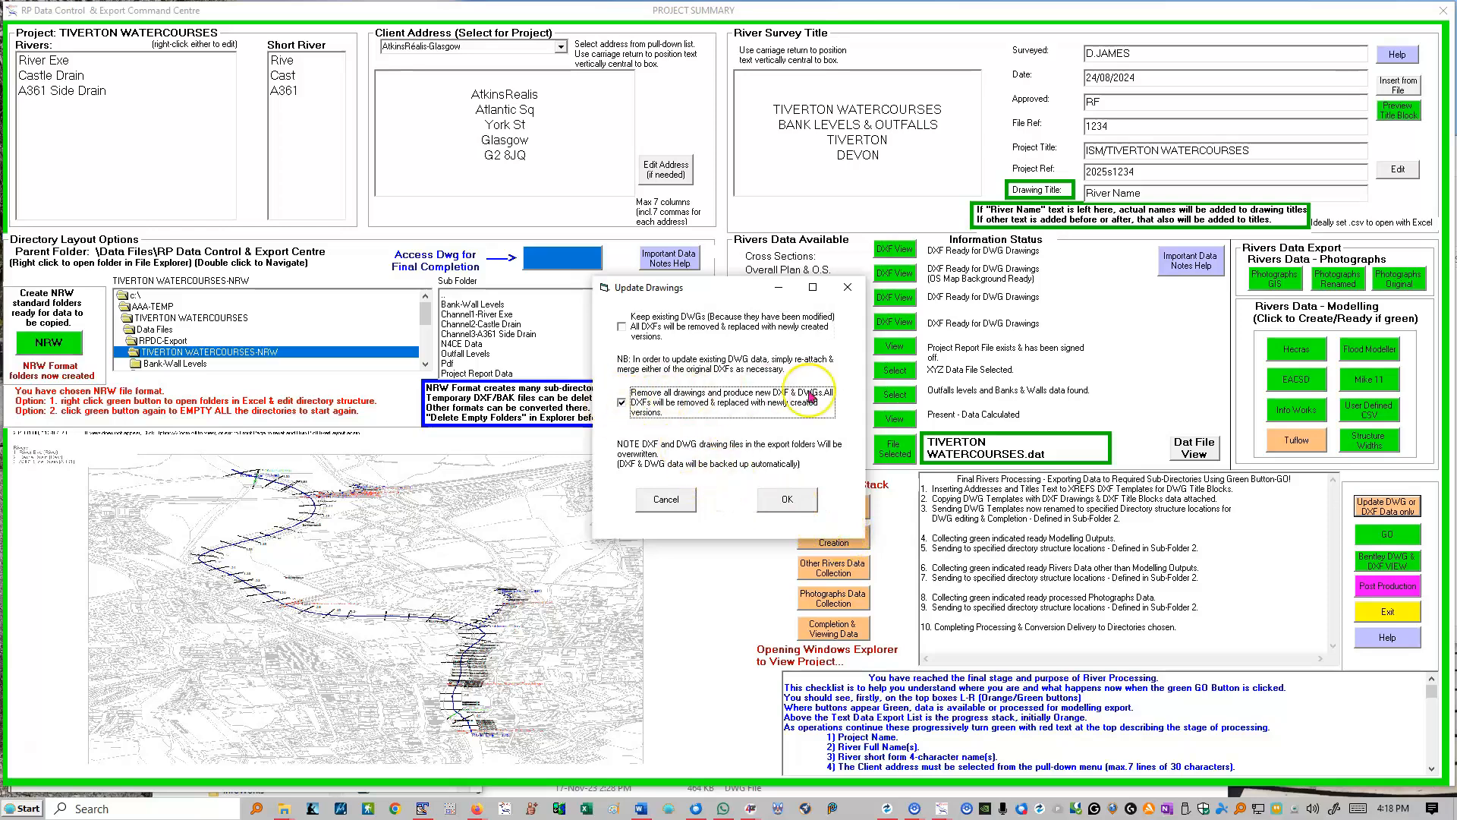
click(623, 328)
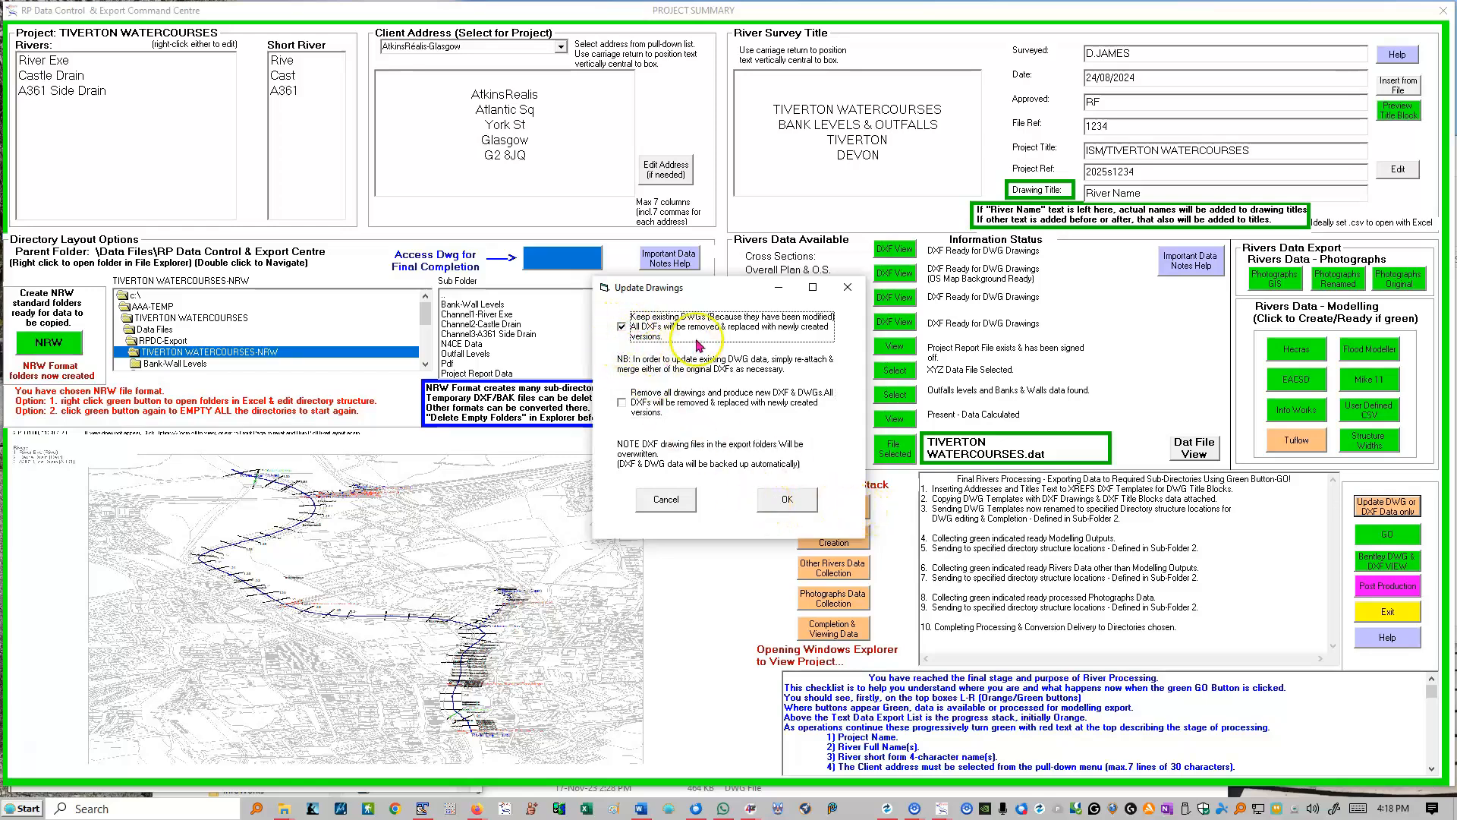
click(804, 494)
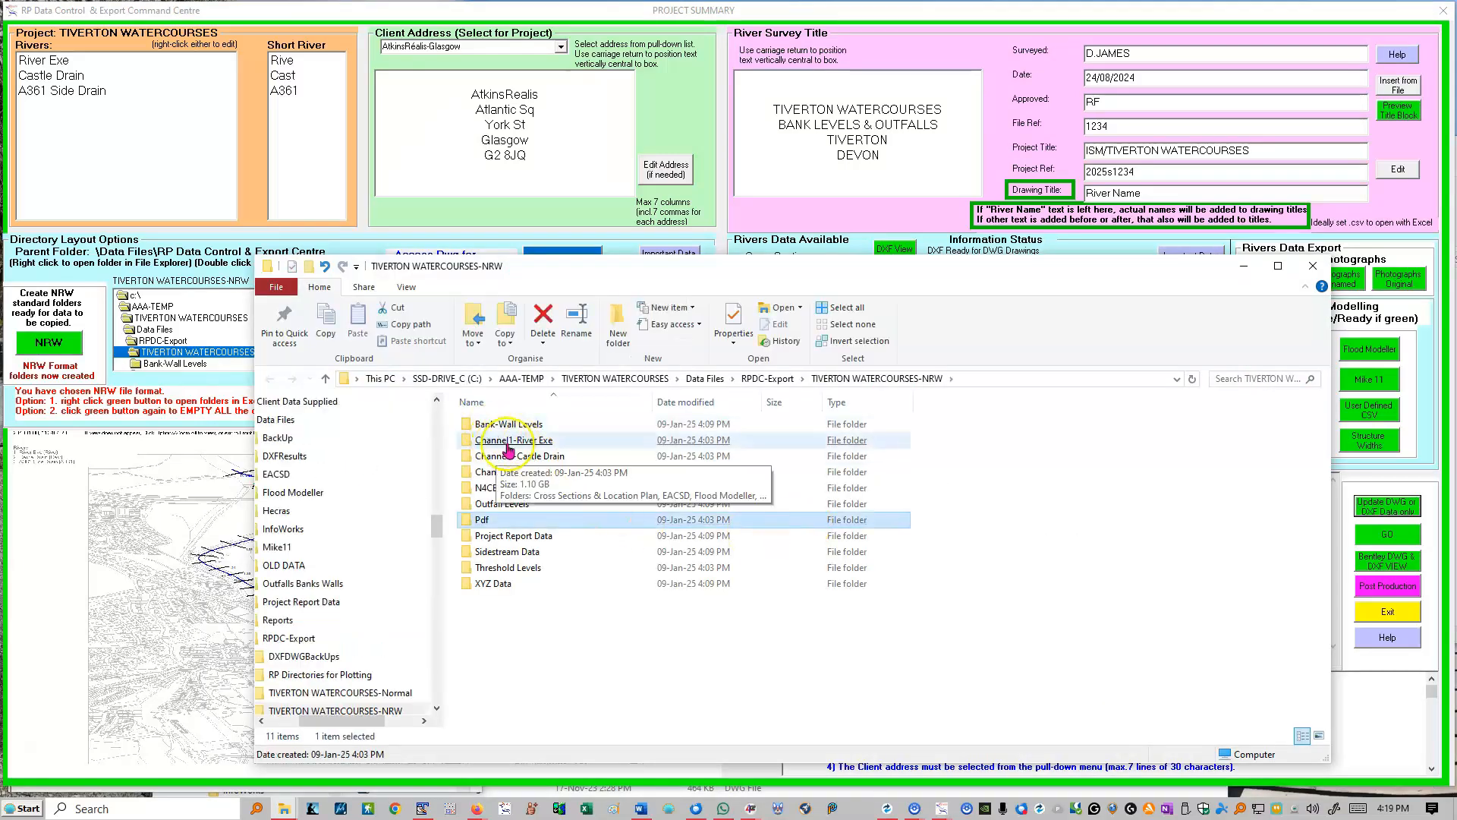
Step: Check TIVERTON WATERCOURSES_River Exe-K.dwg in River Exe's Cross Sections & Location Plan folder, close it and move the folder window clear of the project summary
double_click(513, 440)
double_click(555, 425)
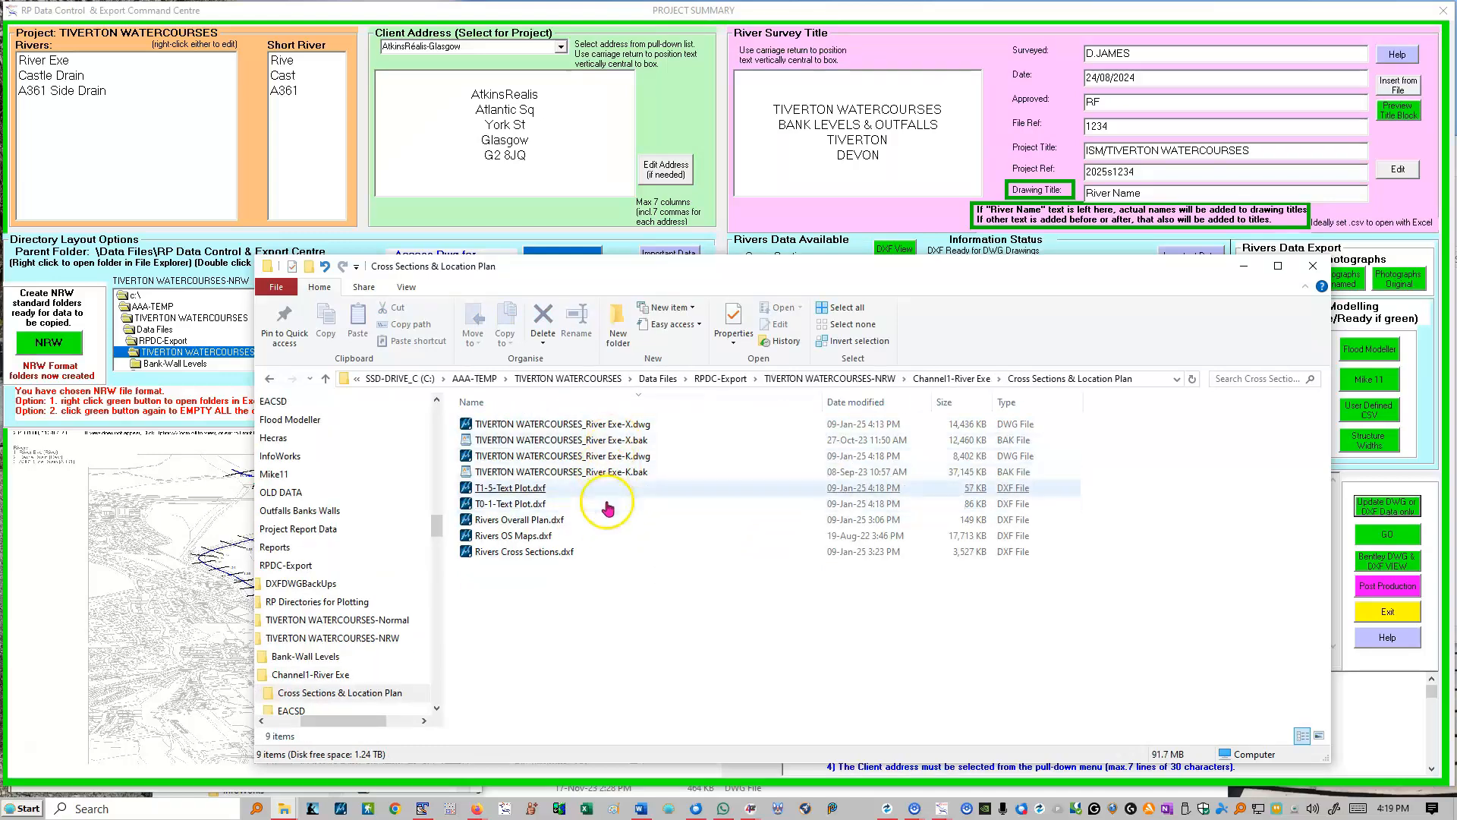
double_click(608, 456)
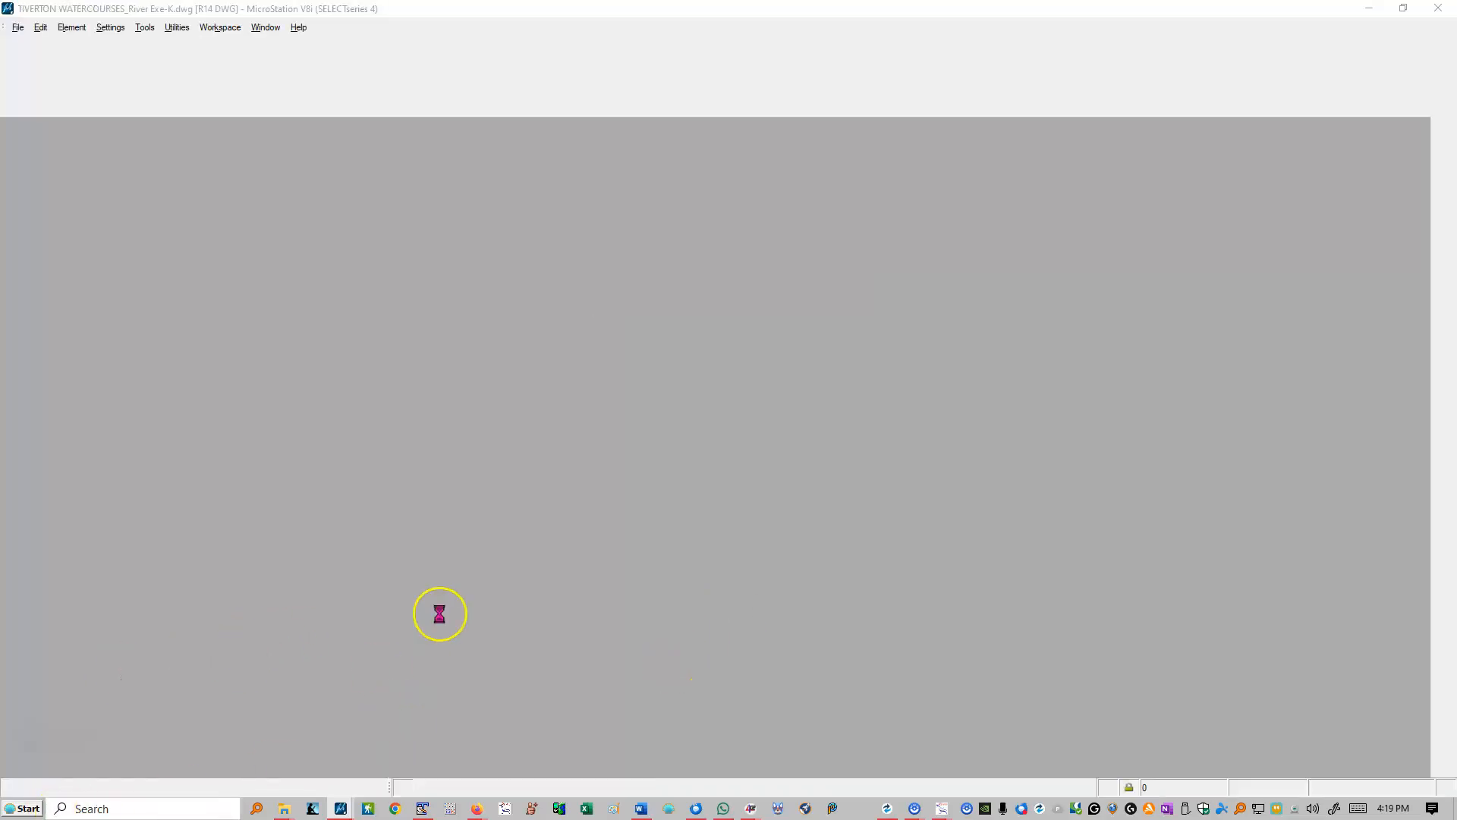
scroll(610, 469, down, 3)
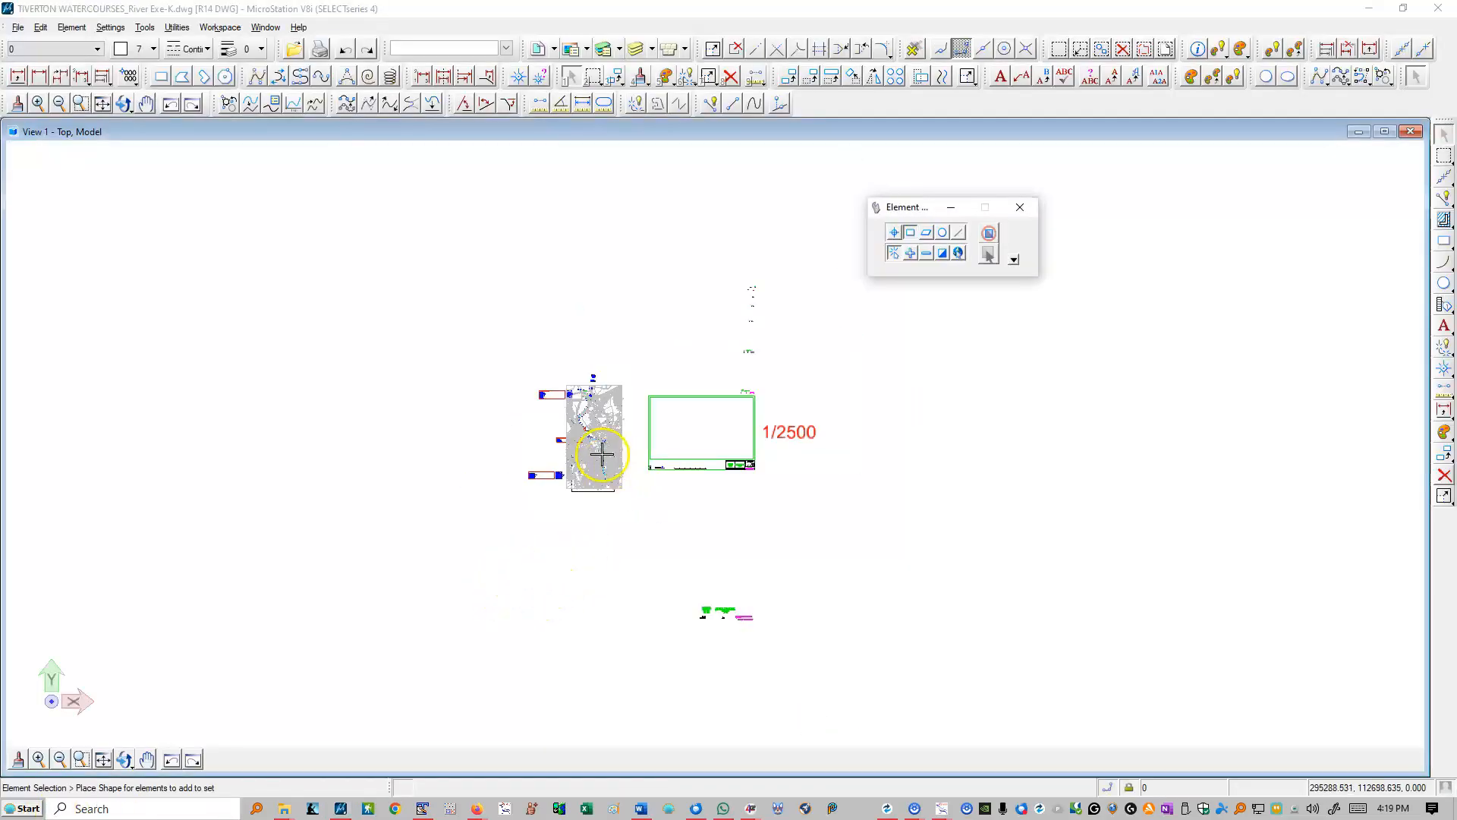
scroll(643, 482, up, 3)
click(1441, 12)
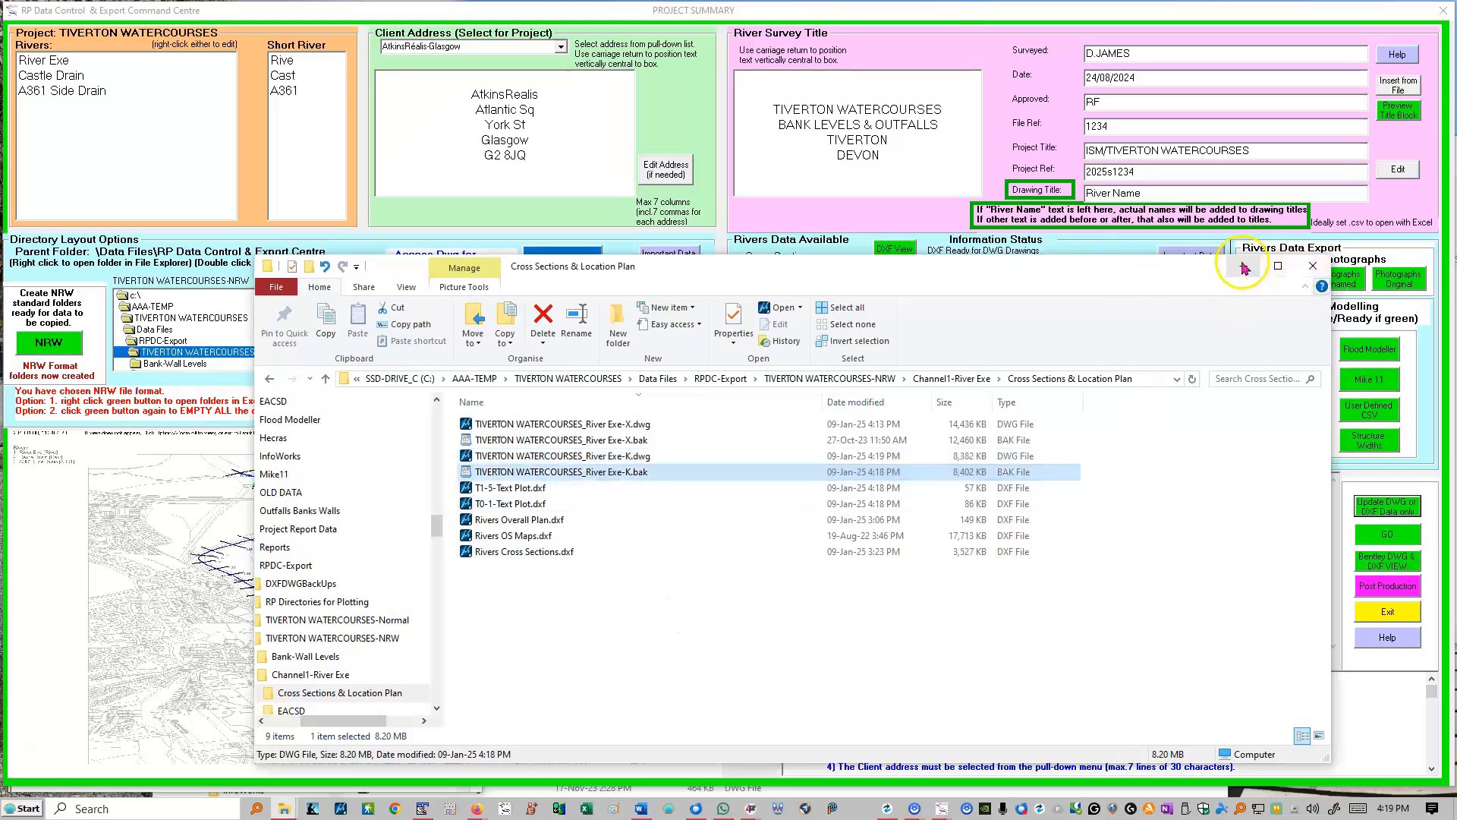
drag(1123, 271, 972, 654)
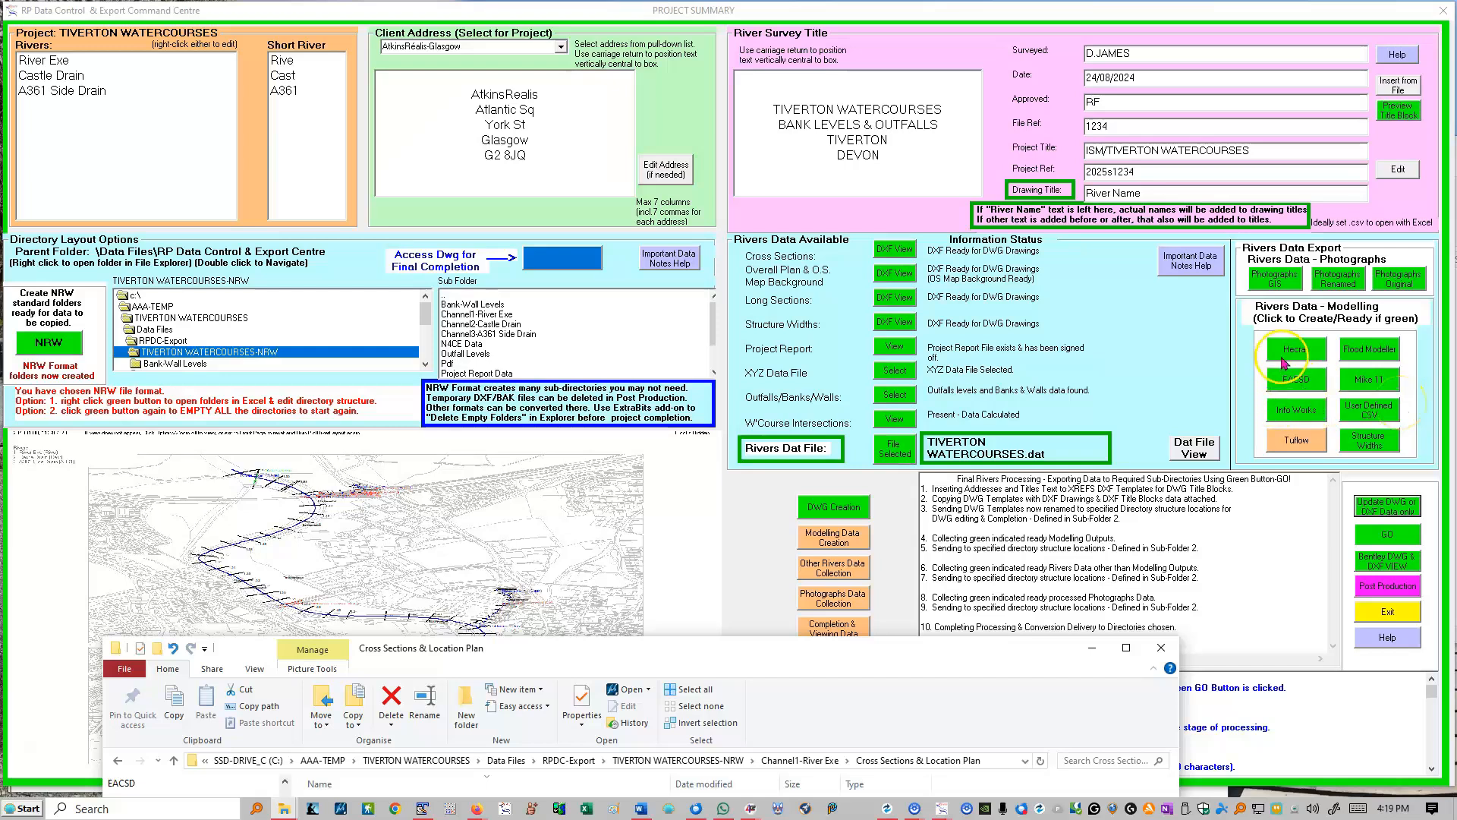
Step: Examine the DWG/DXF processing options offered by the GO export, skipping the modelling data update, and cancel them
click(1392, 536)
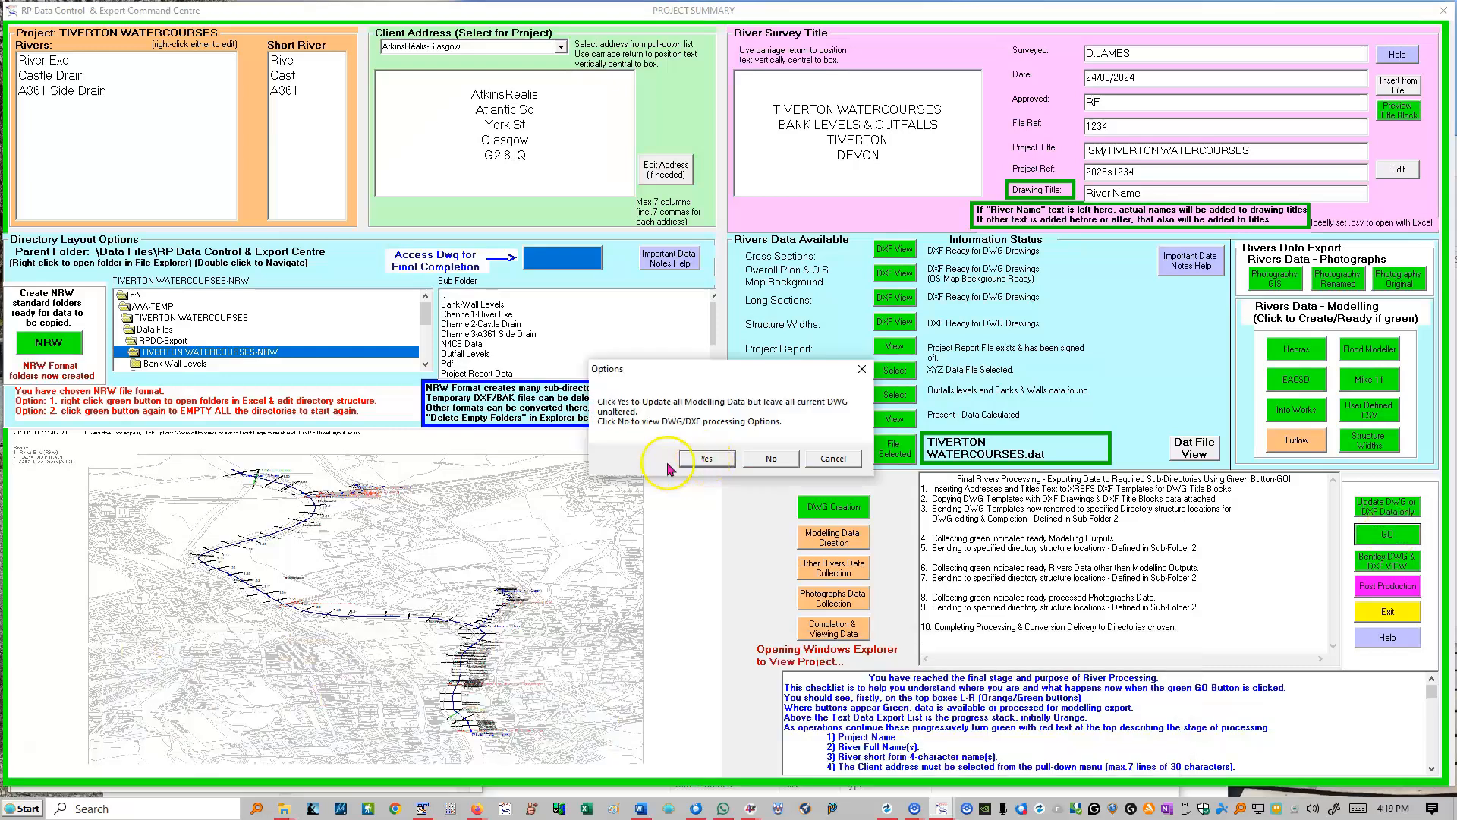
click(772, 460)
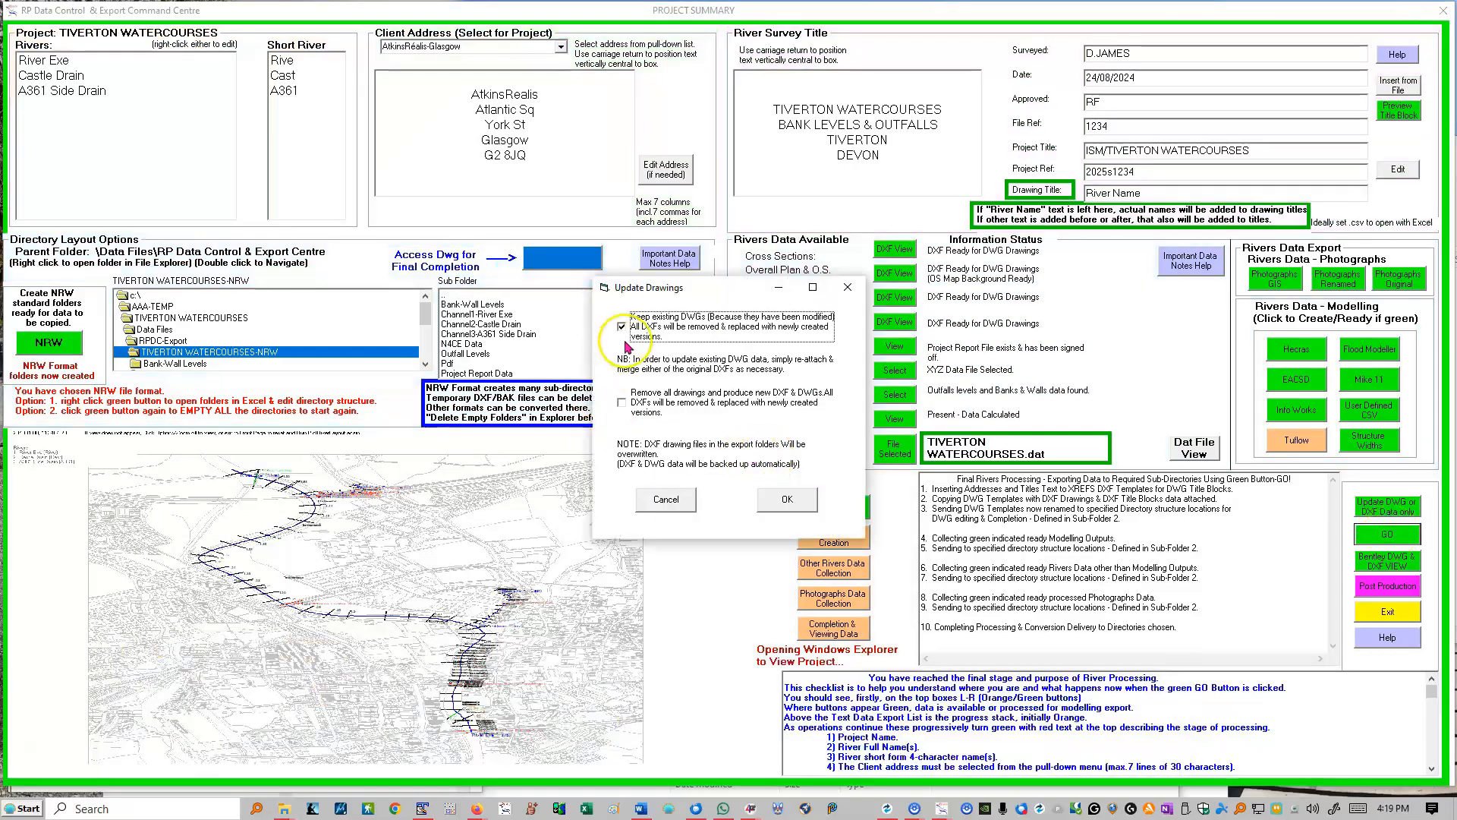
click(666, 499)
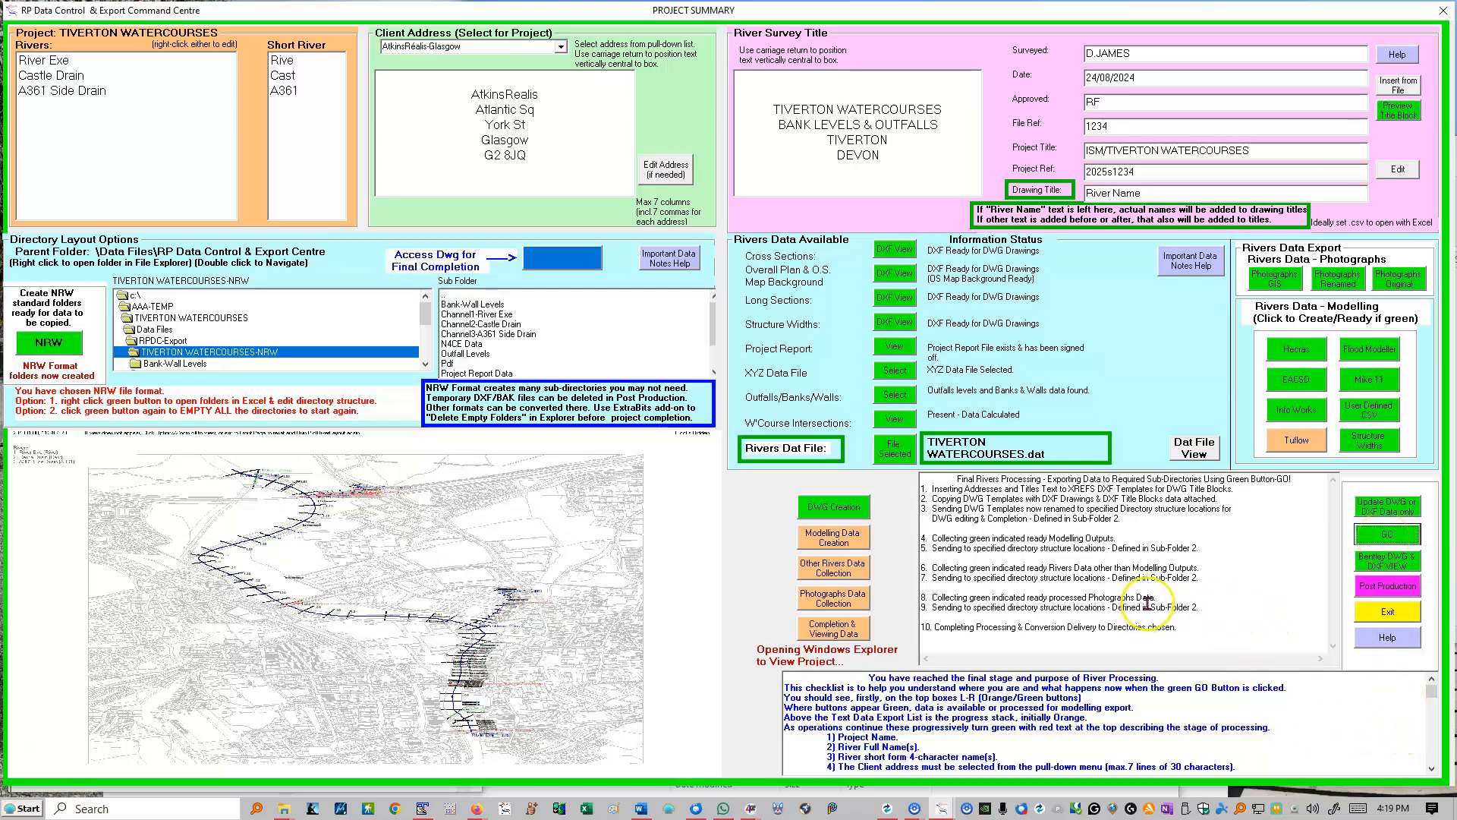
Step: Delete all temporary DXF and BAK files from the TIVERTON WATERCOURSES-NRW export as part of post production
click(1376, 586)
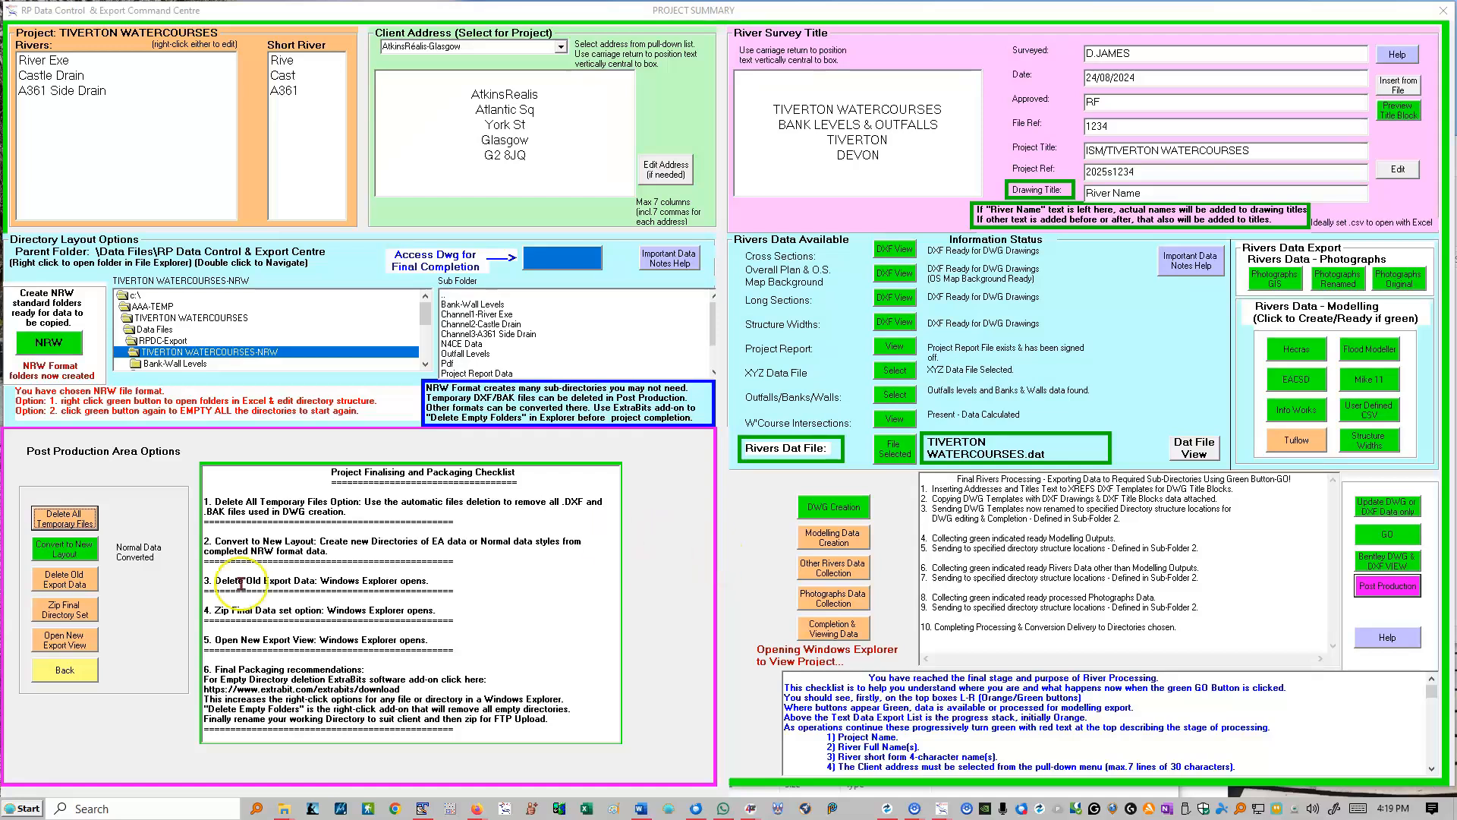
click(63, 519)
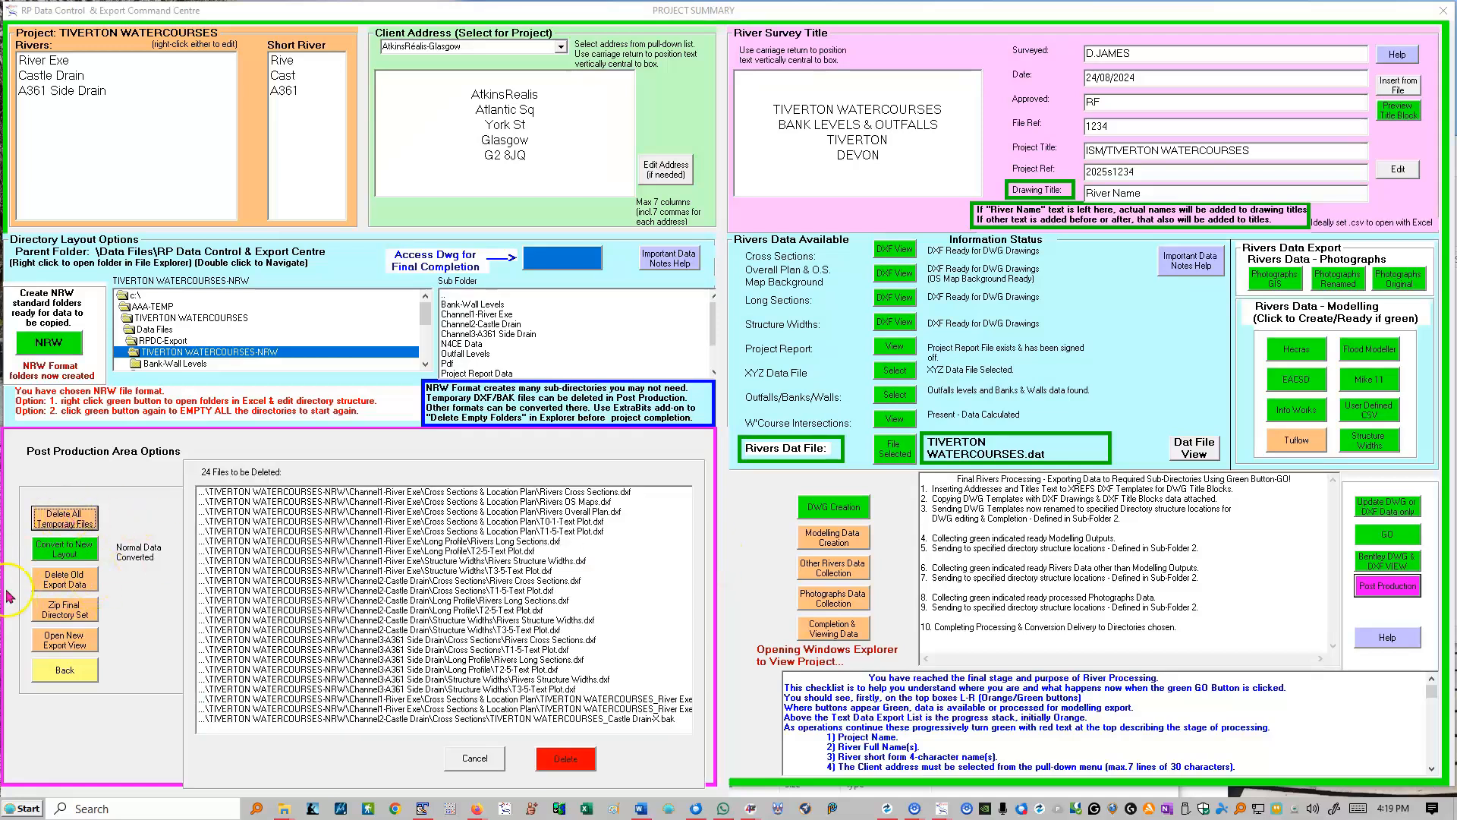
click(566, 761)
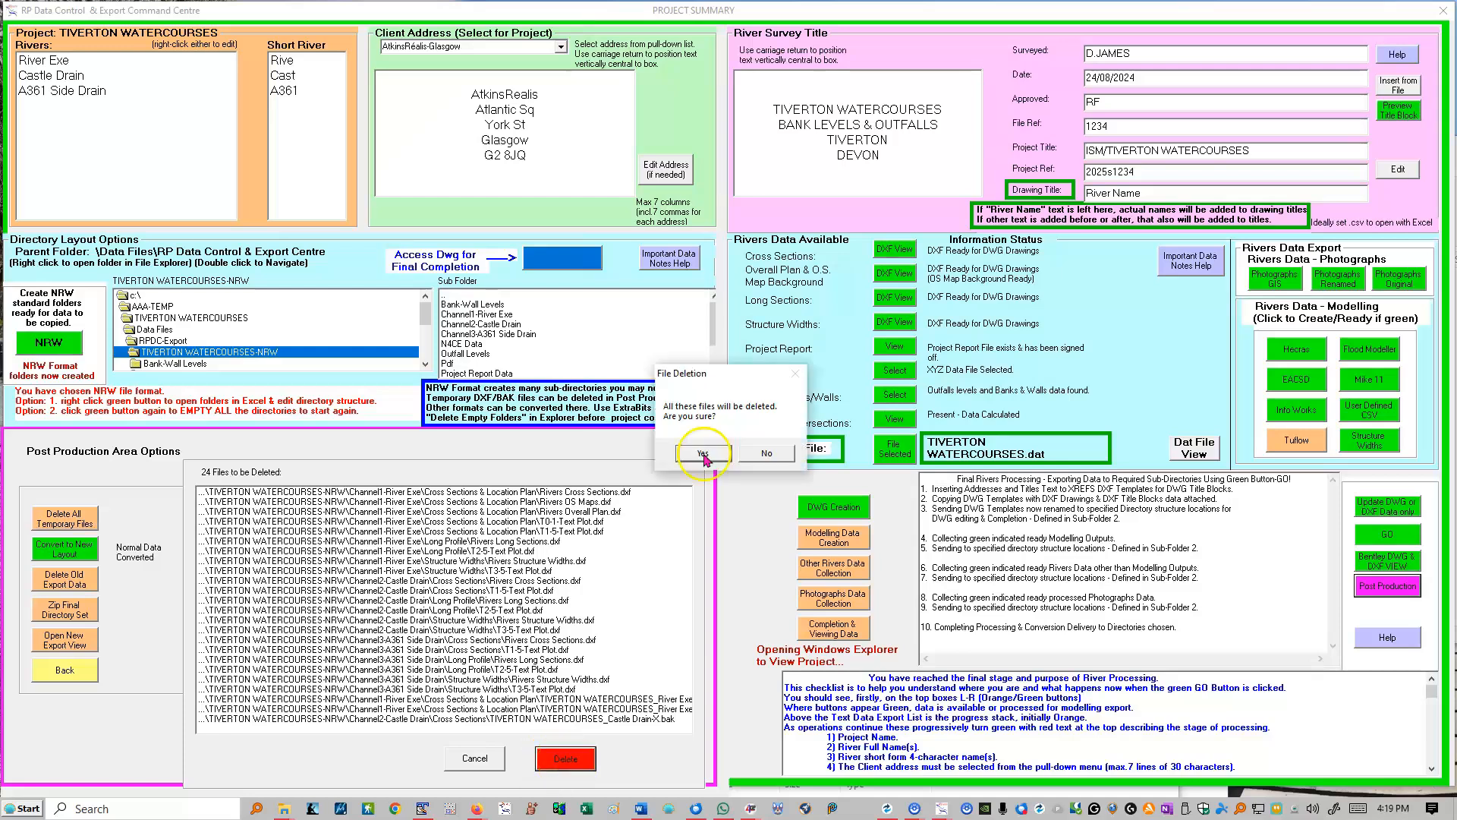
click(705, 454)
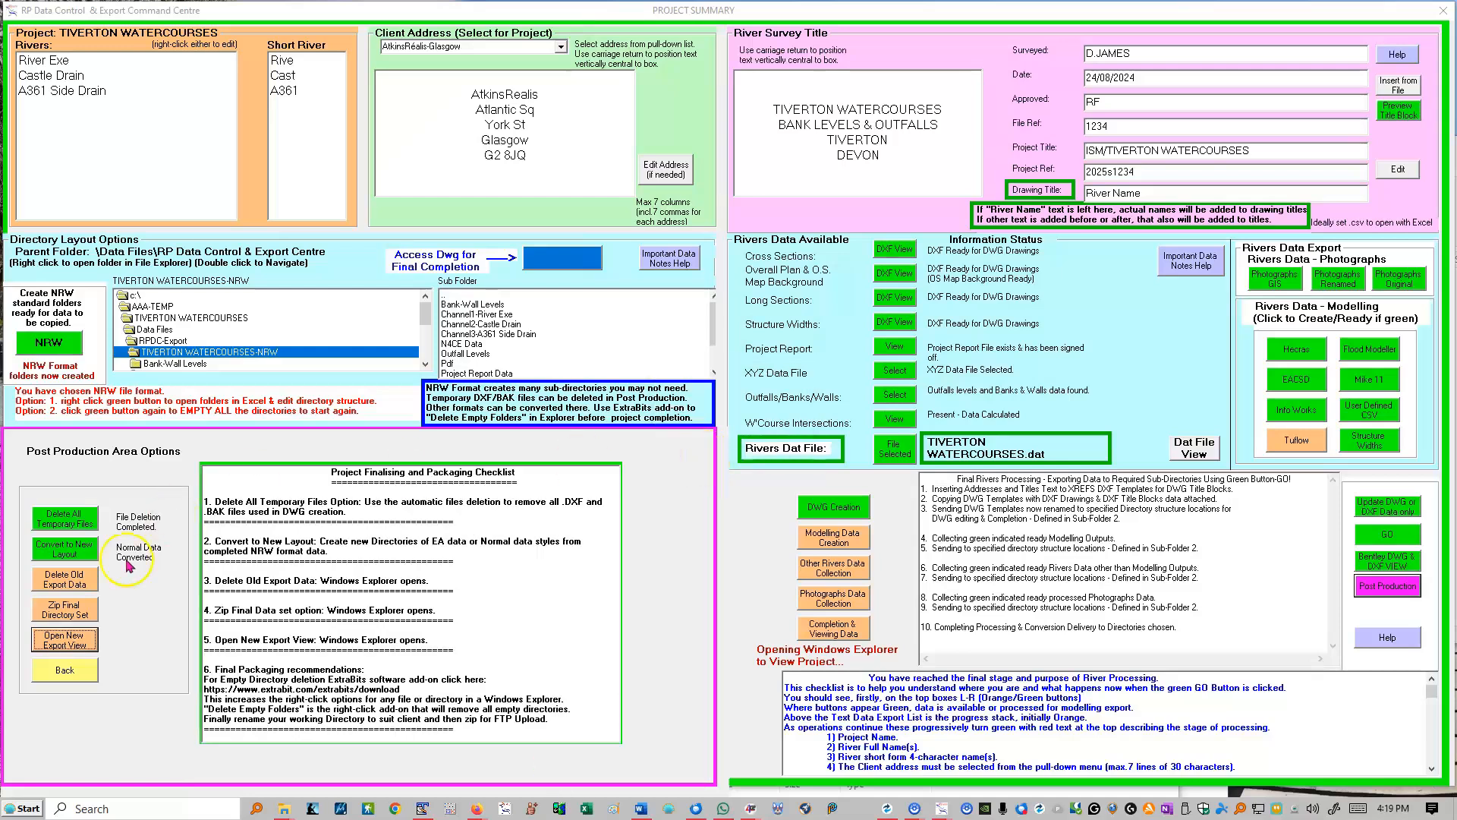
Step: Convert the NRW export to the Normal layout, overwriting existing Normal folders and copying the NRW data into them
click(75, 550)
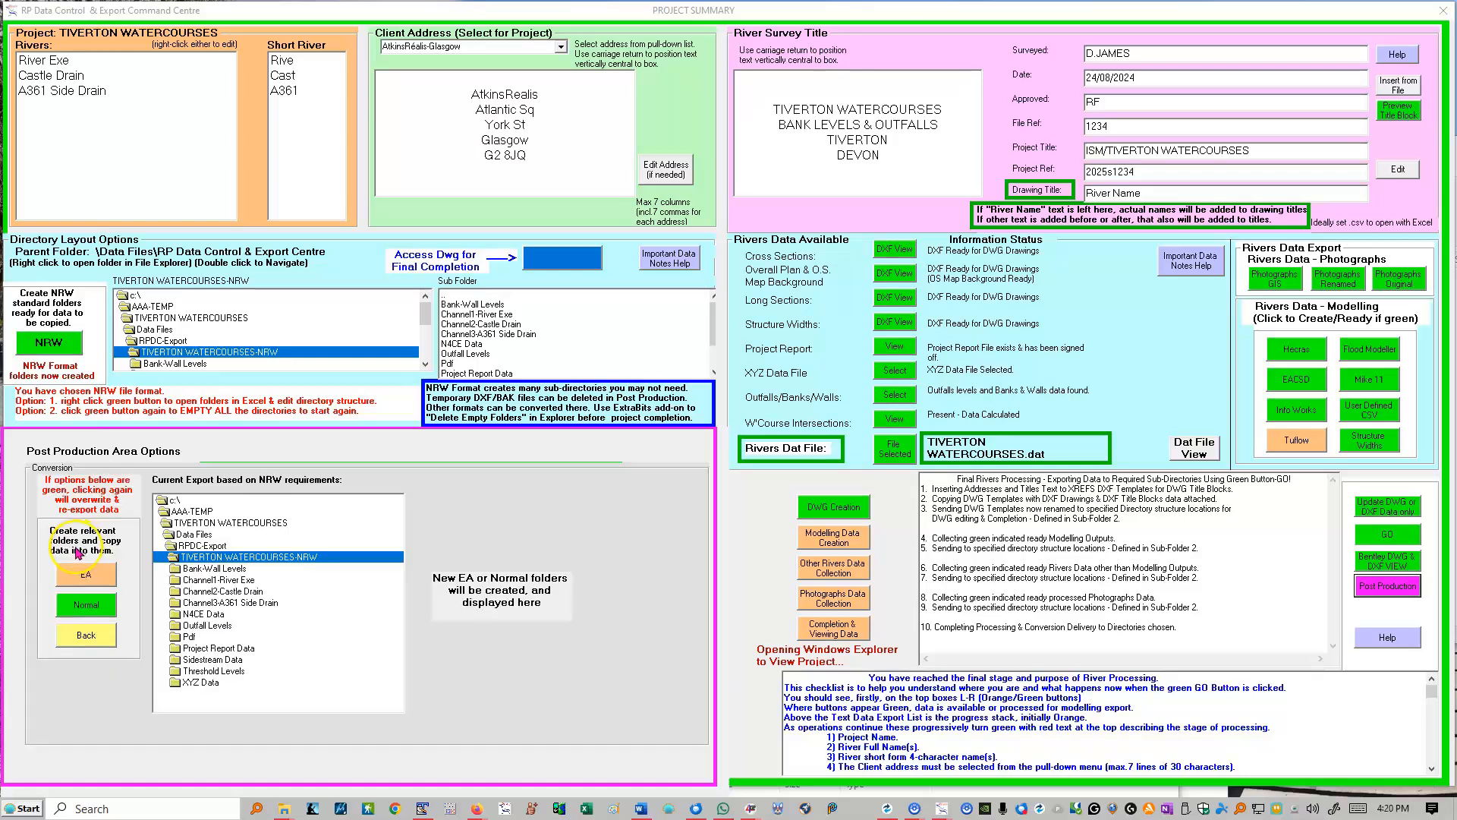
click(88, 605)
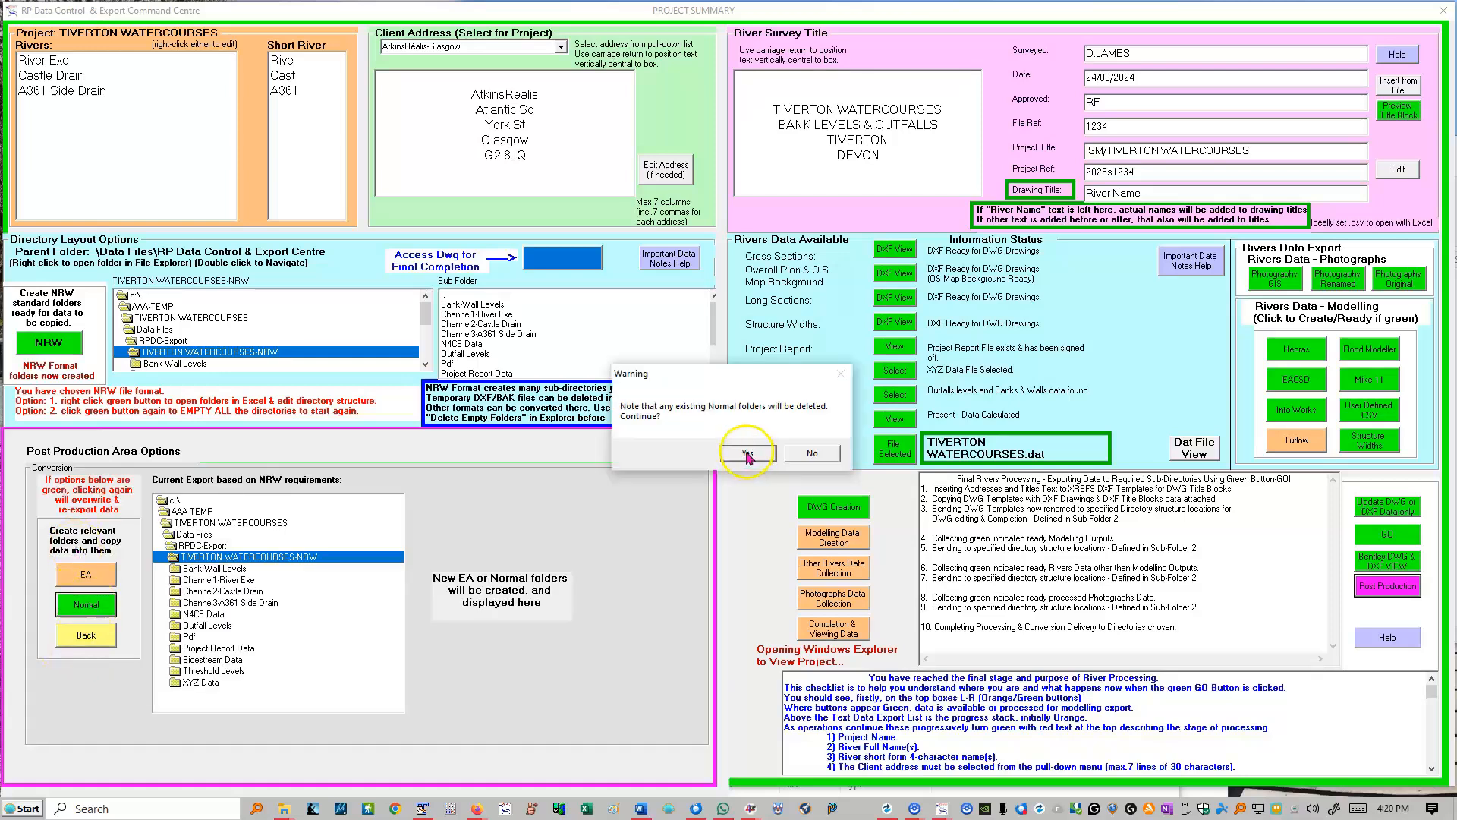
click(748, 455)
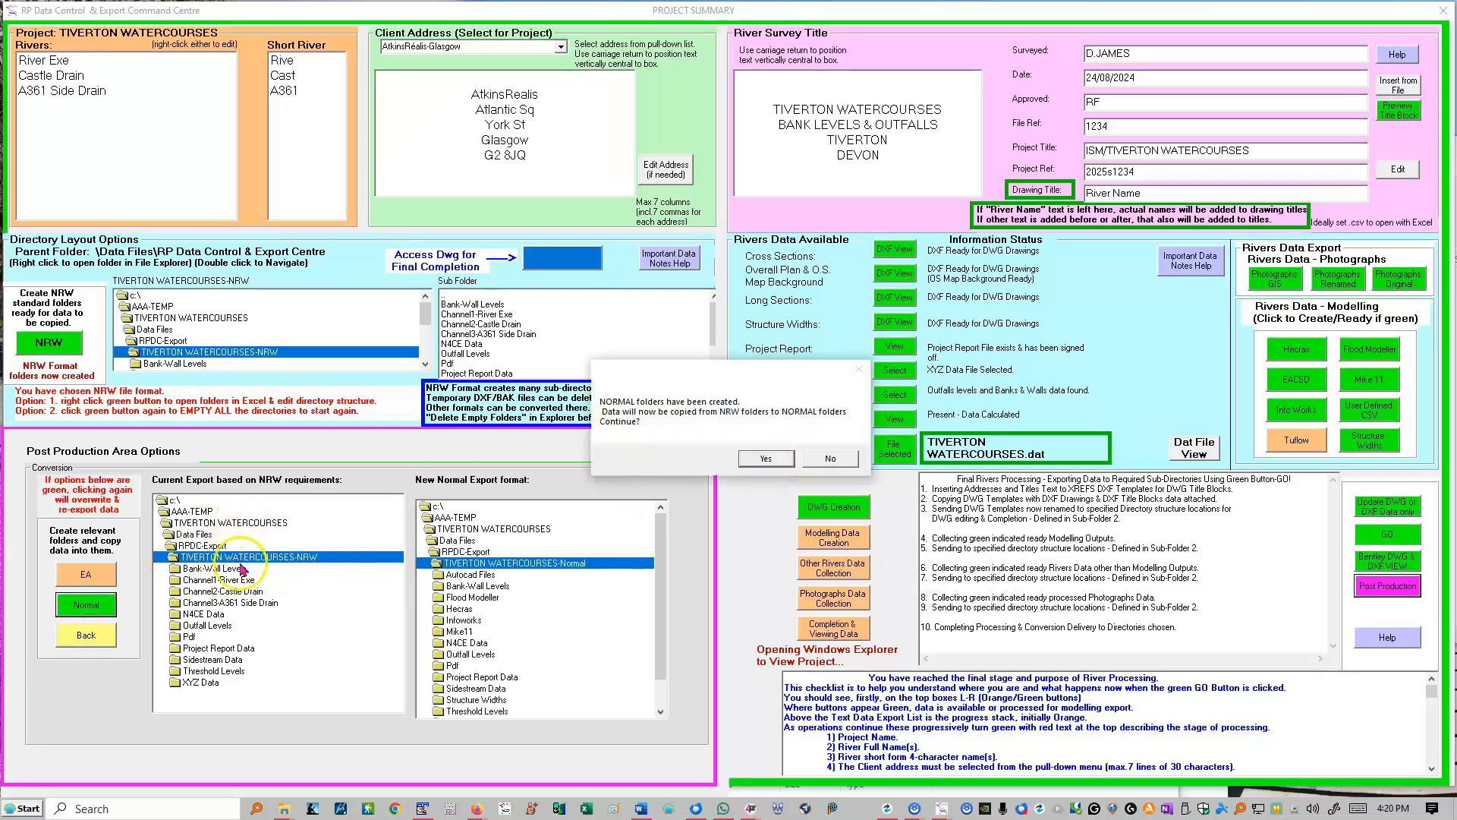
click(766, 458)
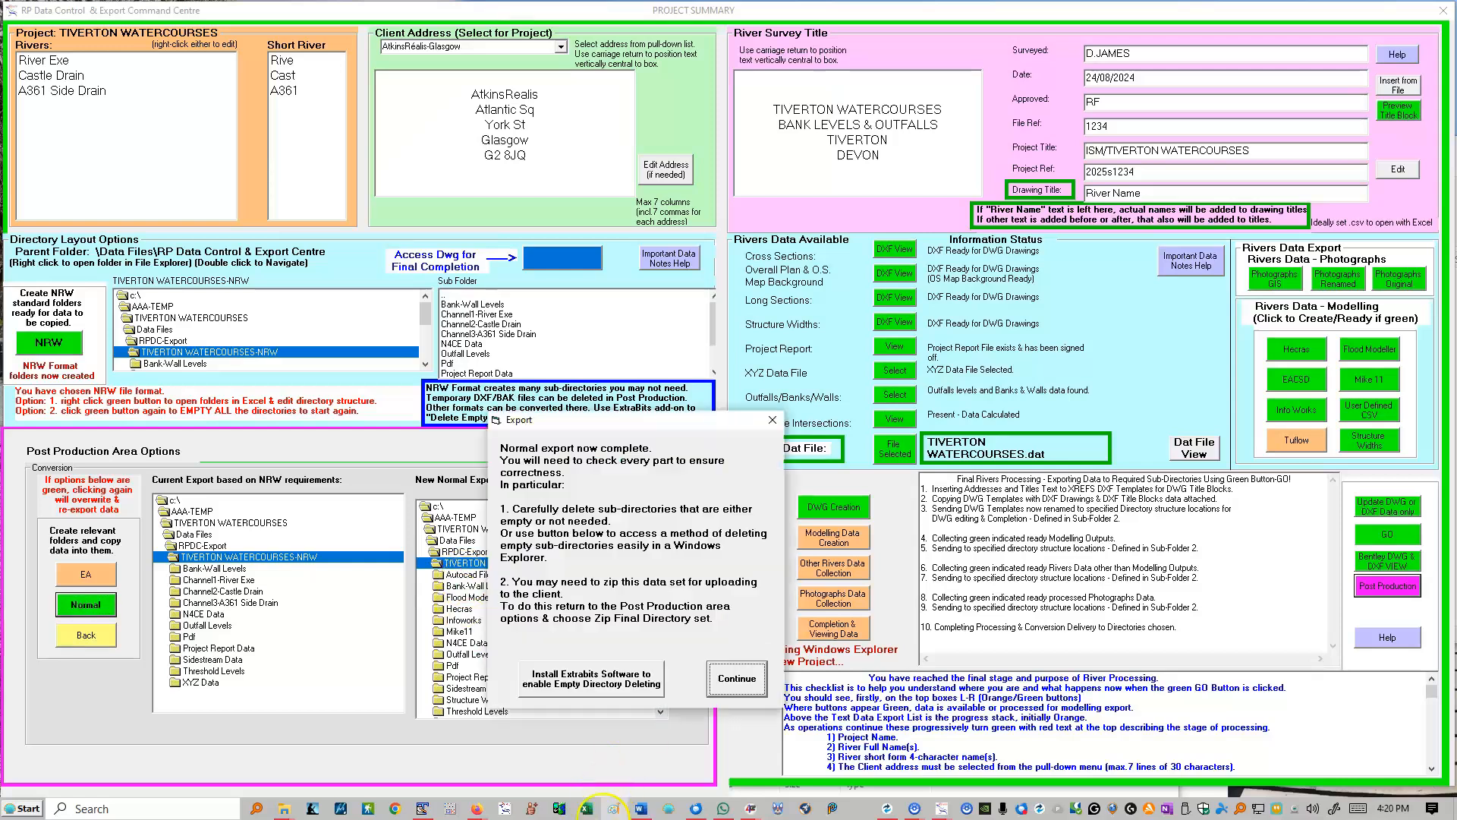
click(737, 680)
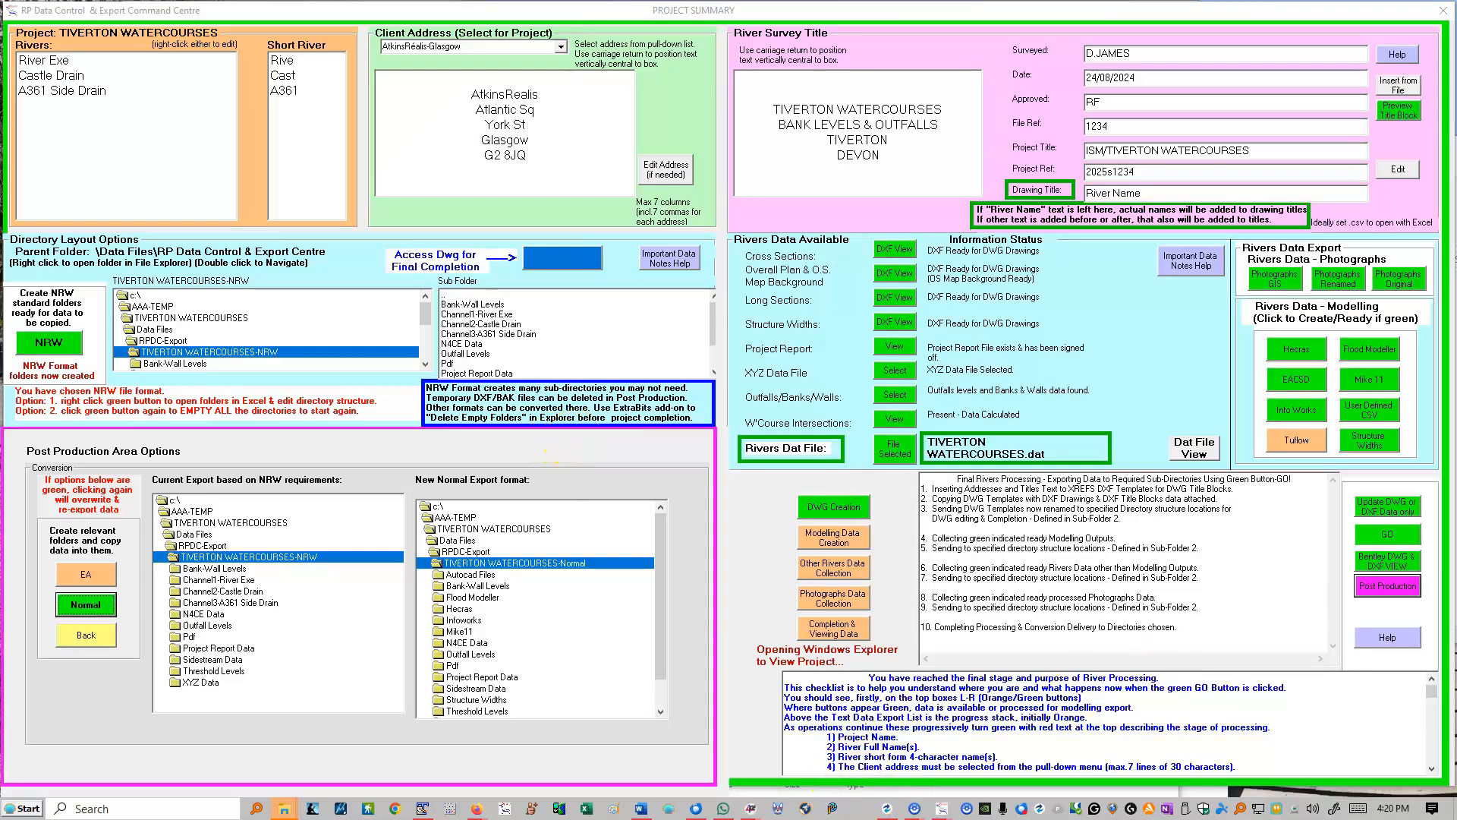
Step: Open the TIVERTON WATERCOURSES-Normal export in File Explorer and view the drawings in its Autocad Files folder
right_click(488, 589)
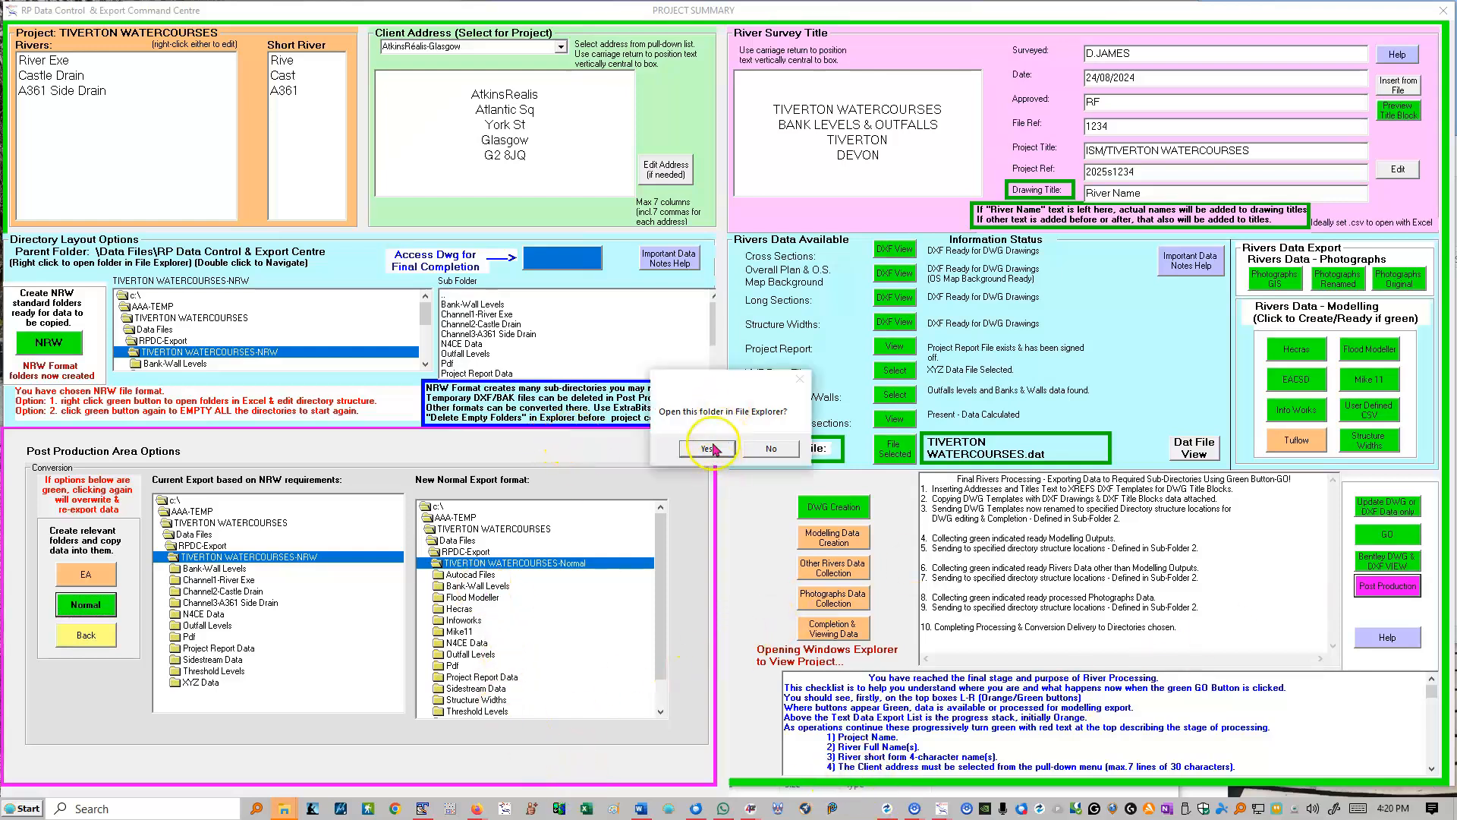
click(708, 448)
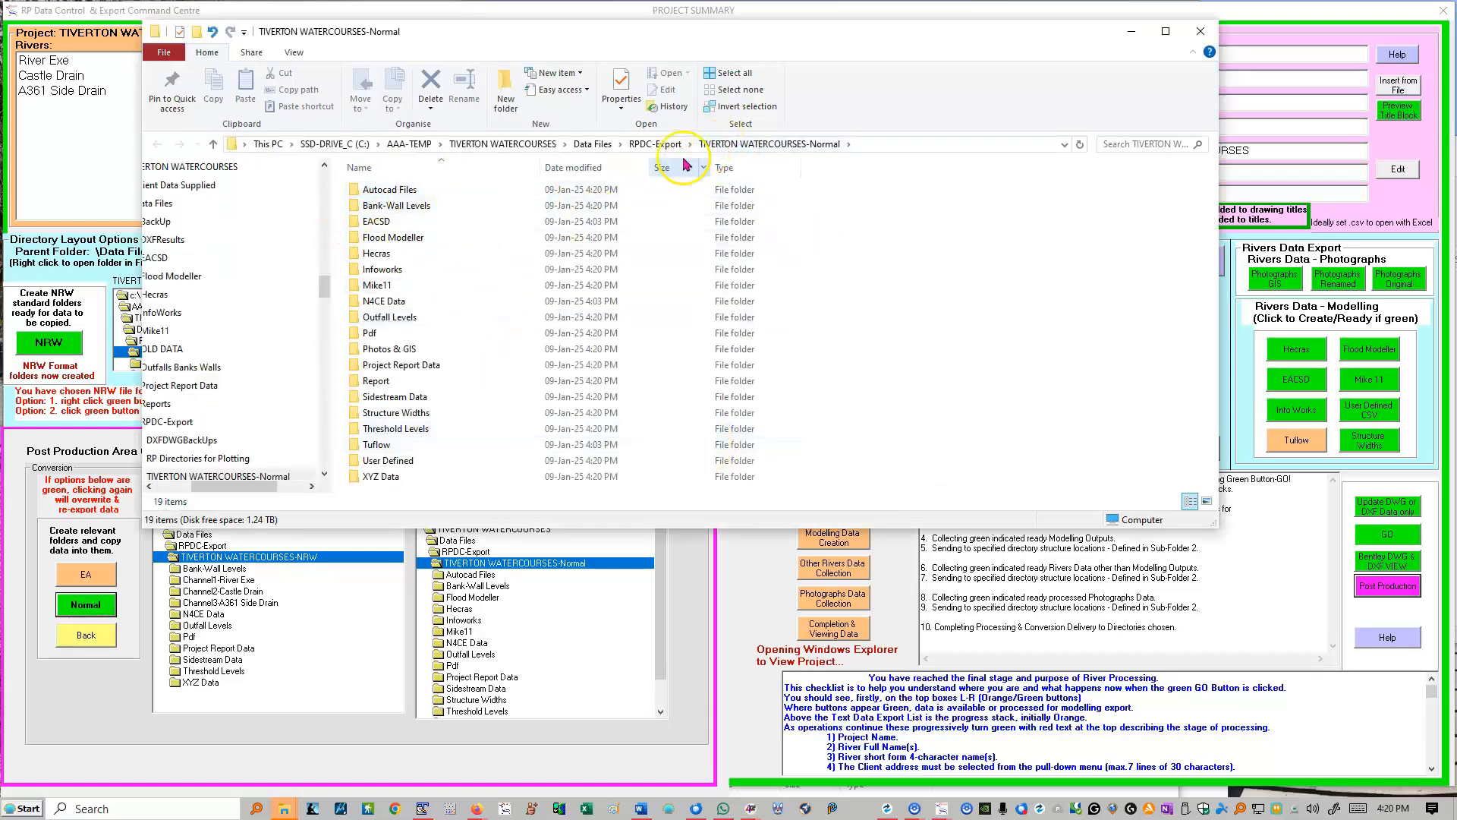
click(878, 144)
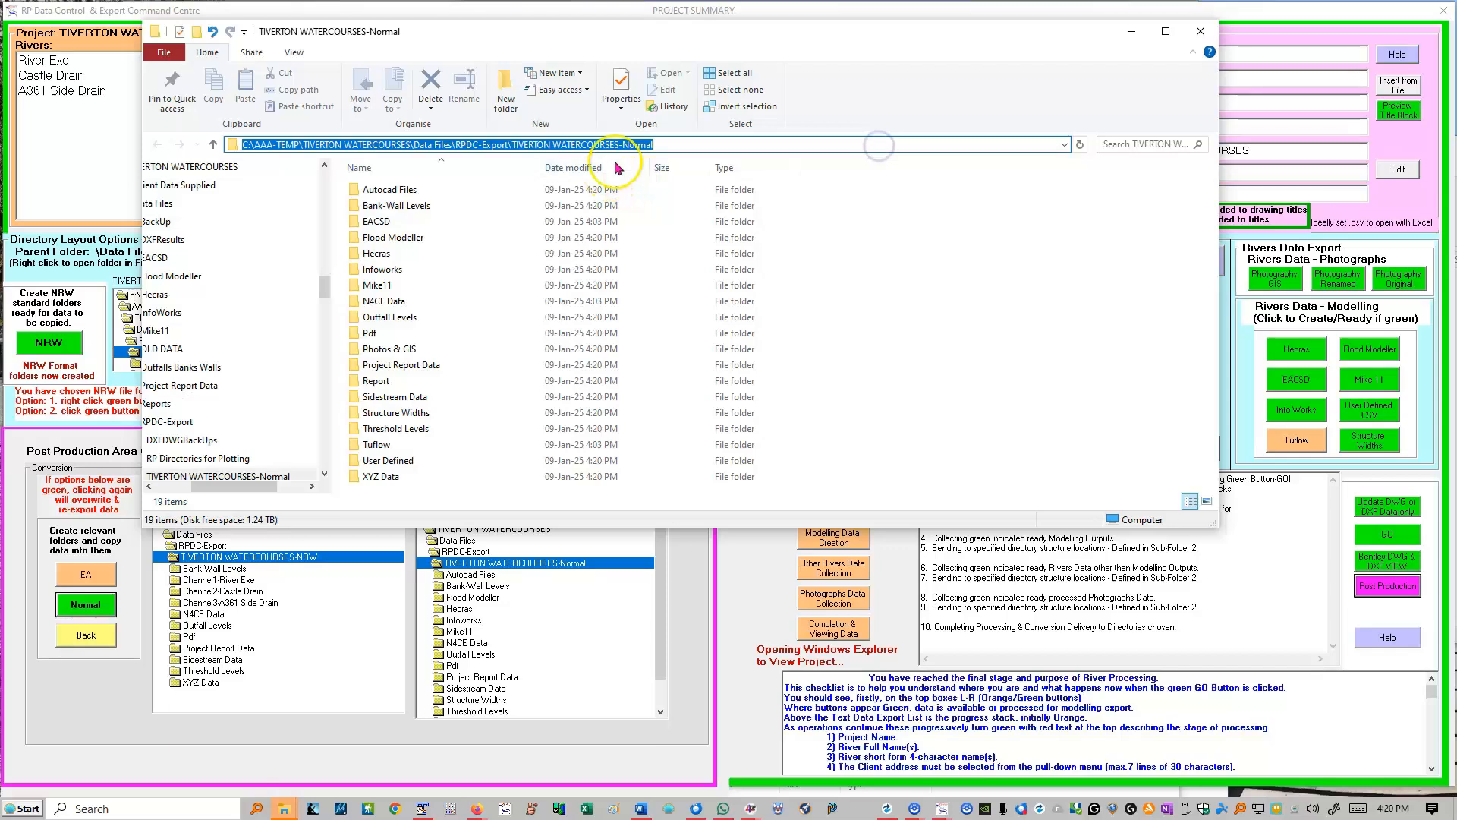
click(1025, 272)
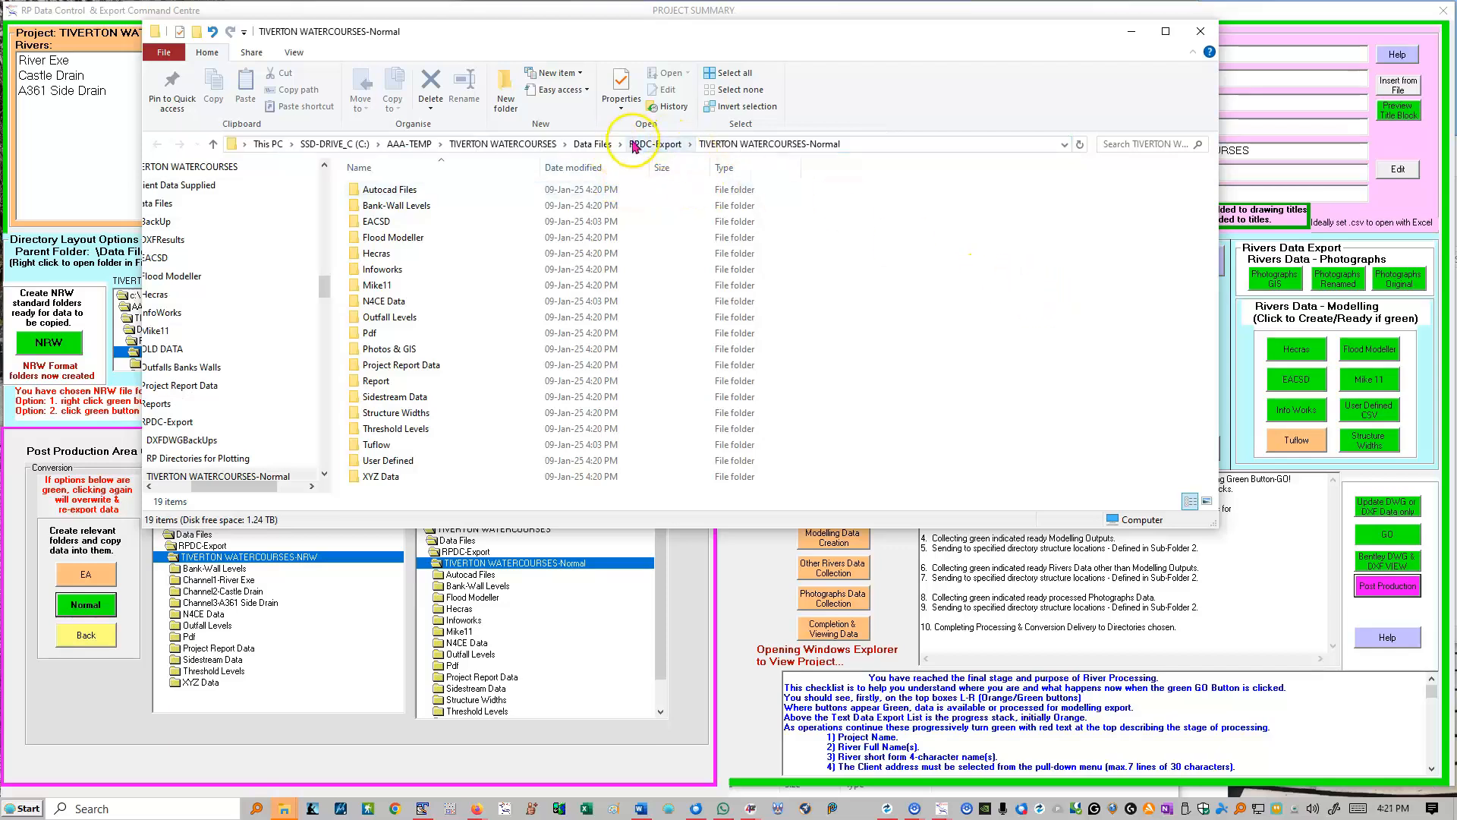
click(655, 144)
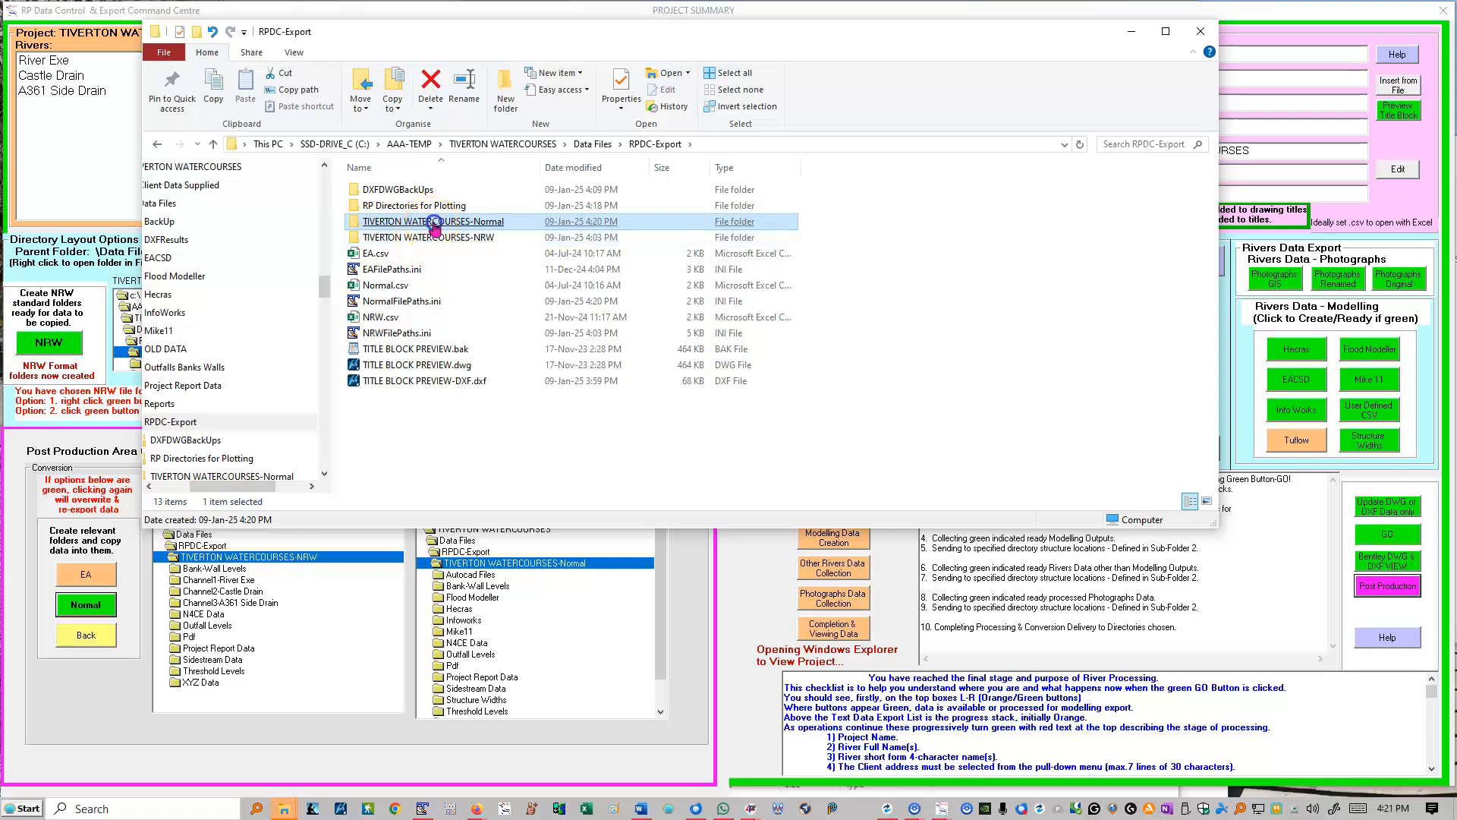
double_click(434, 222)
click(405, 192)
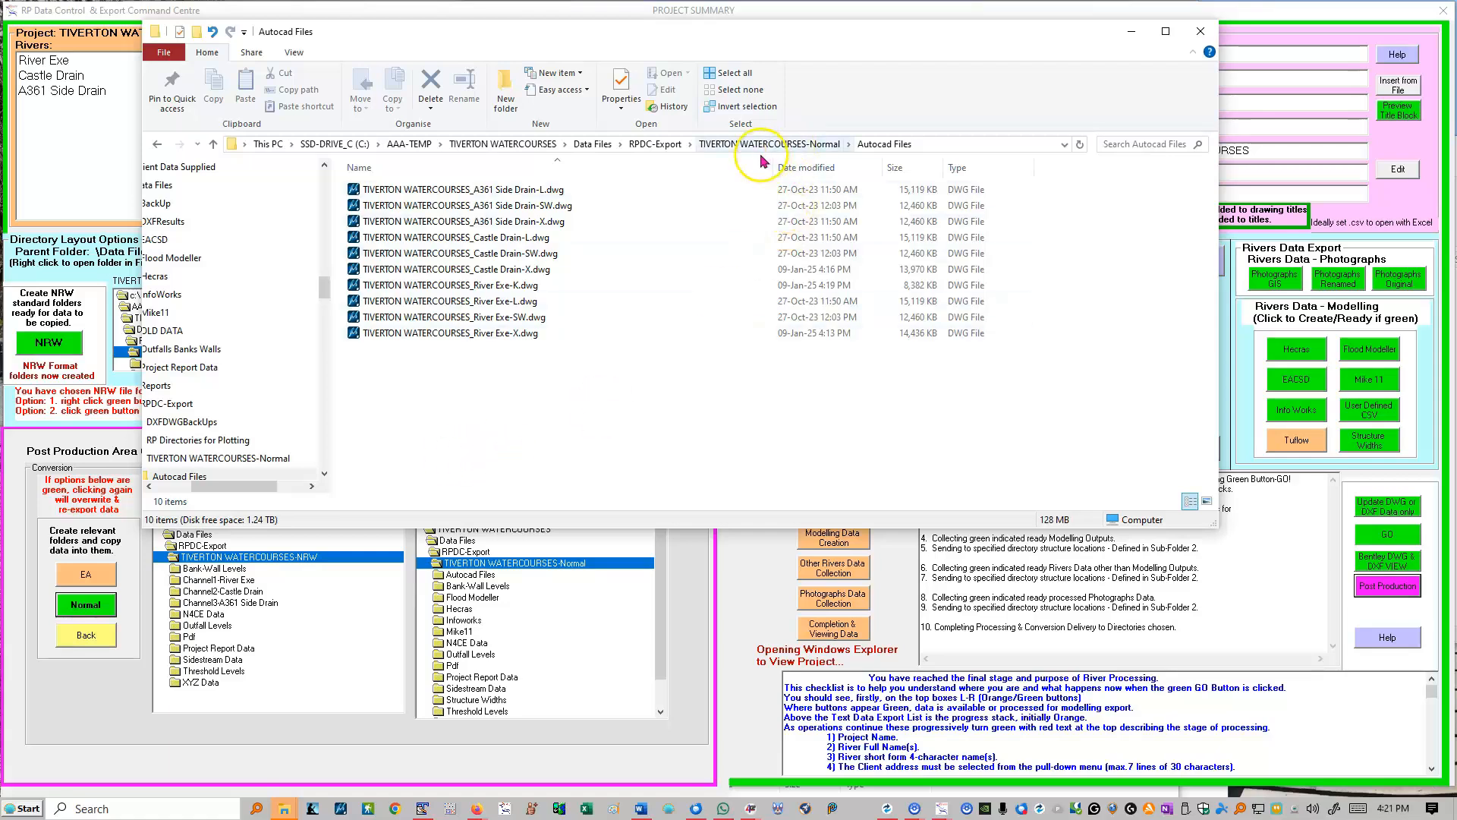
Step: Look through the photographs in the Normal export's Photos & GIS folder, return to its parent and close File Explorer
click(735, 145)
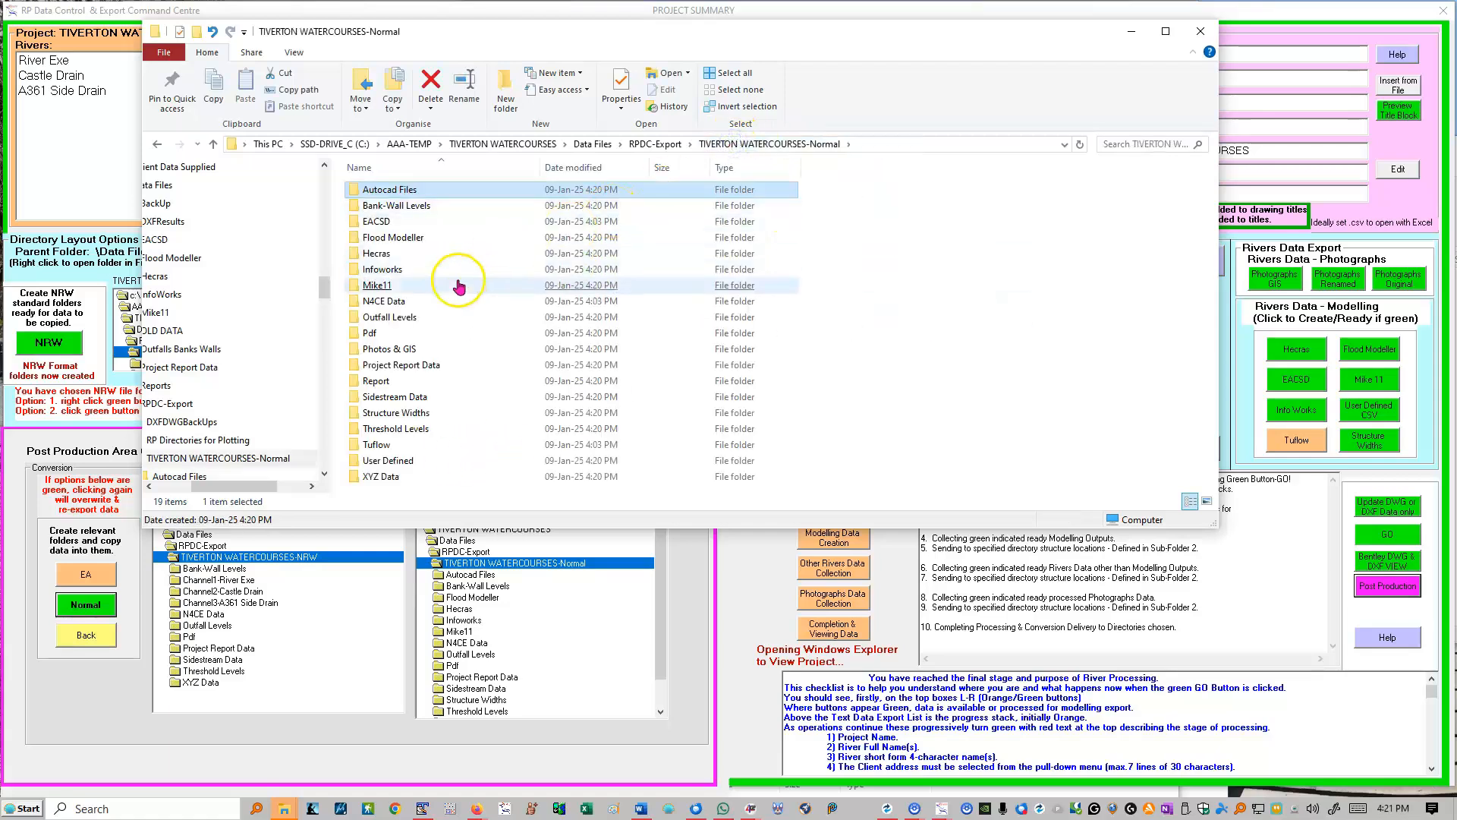
double_click(398, 354)
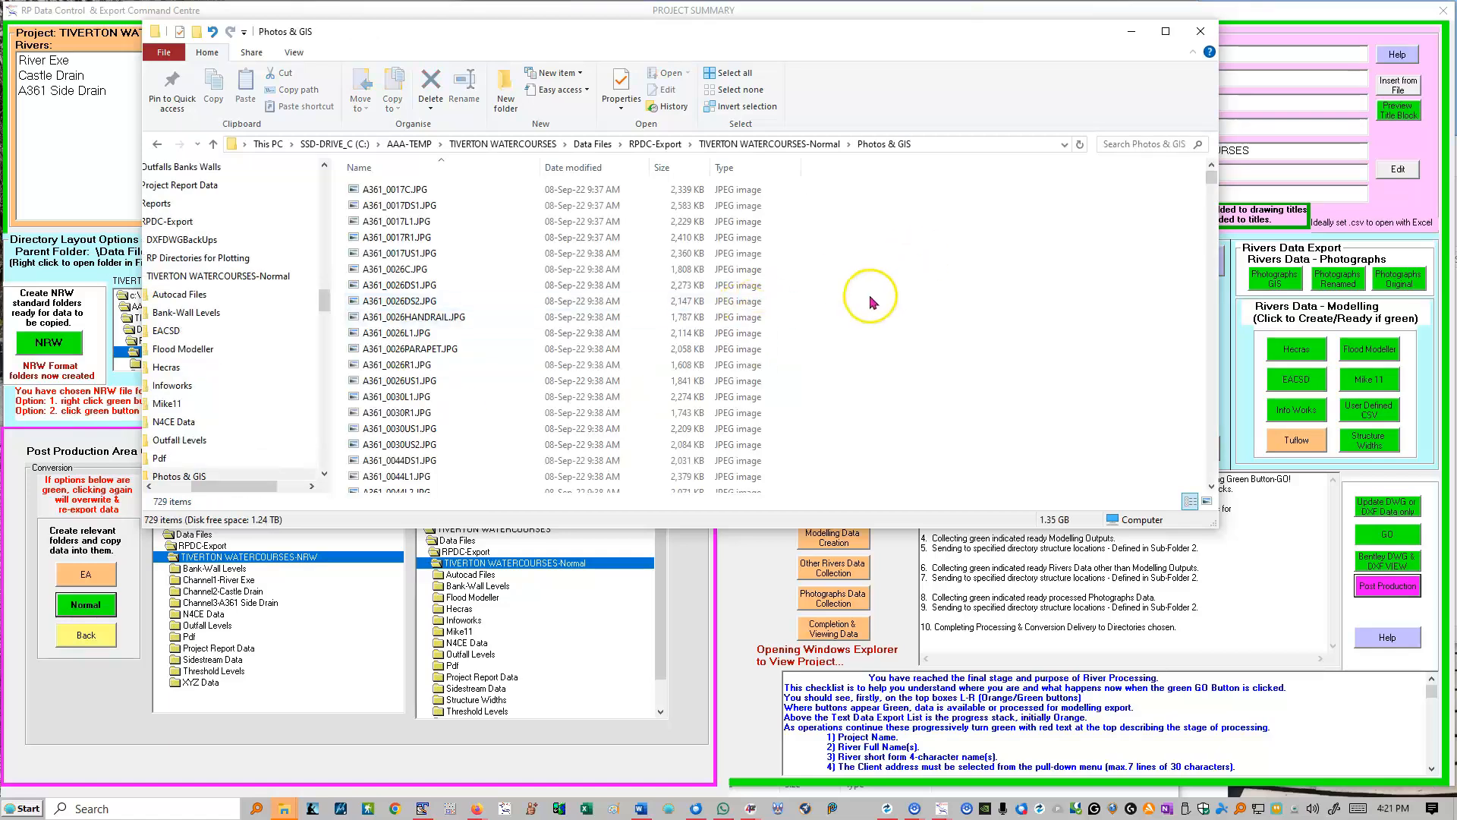
scroll(877, 280, down, 20)
scroll(877, 285, down, 20)
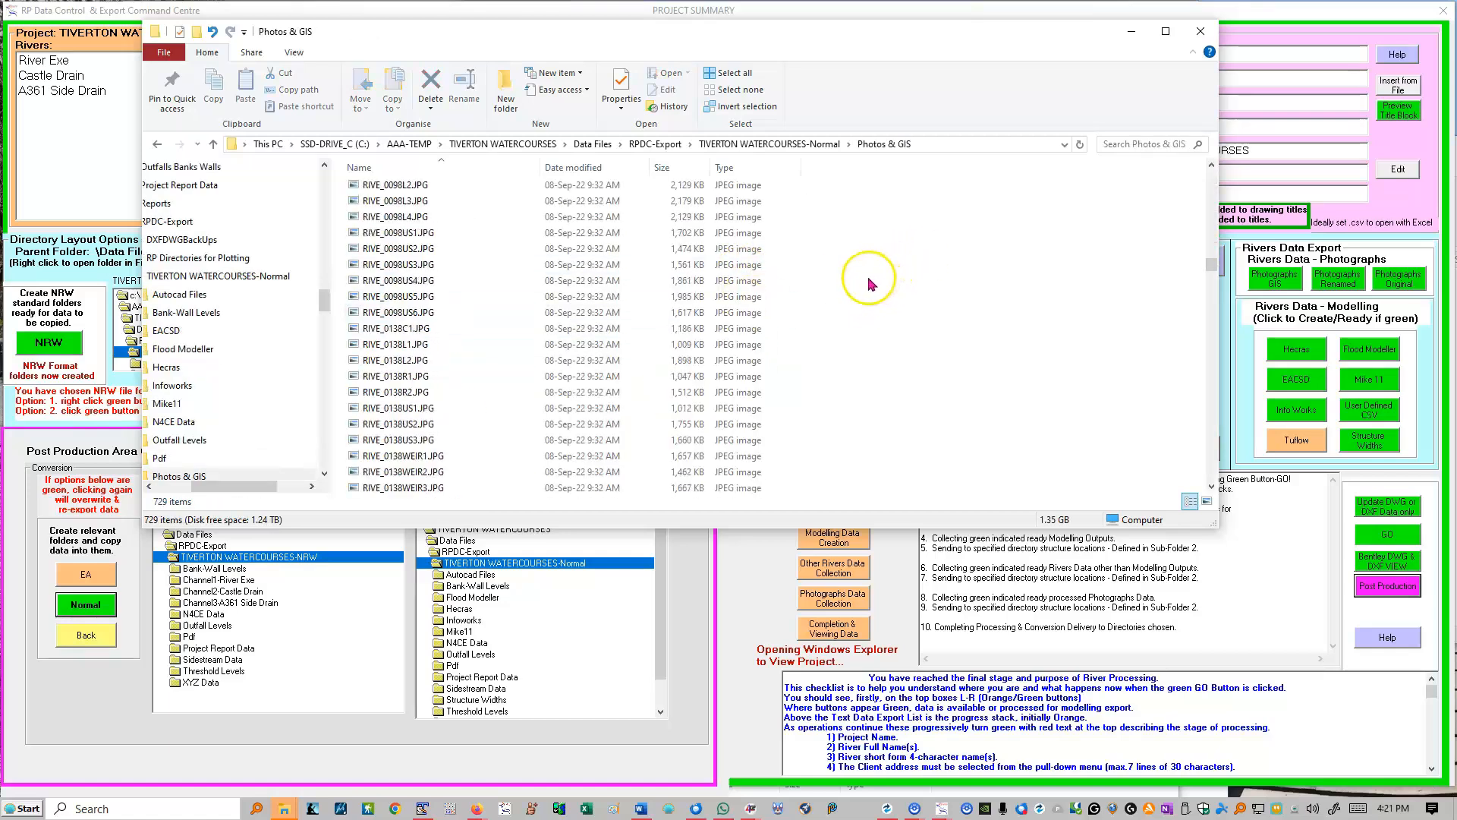
click(752, 145)
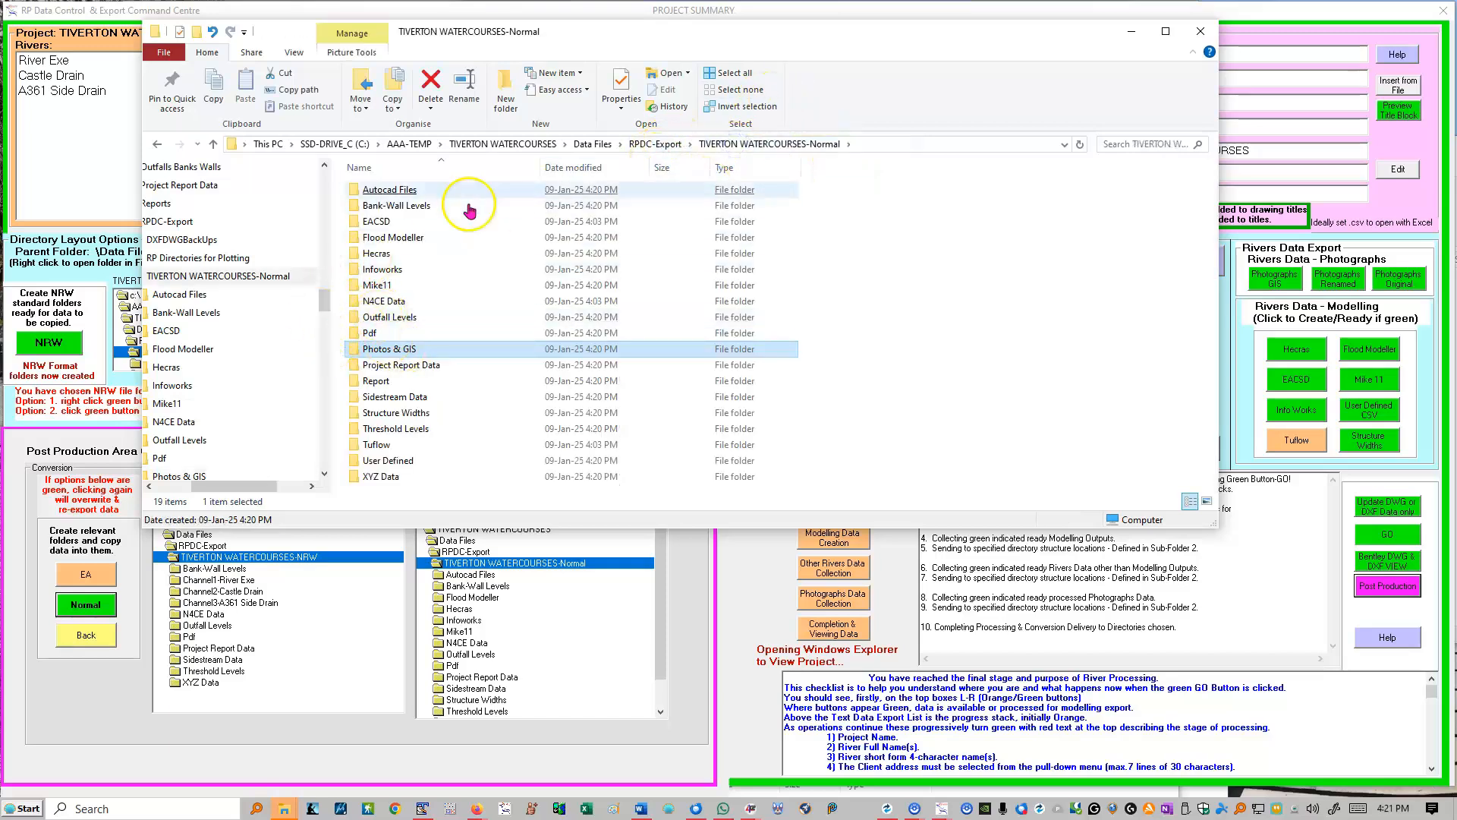
click(1200, 32)
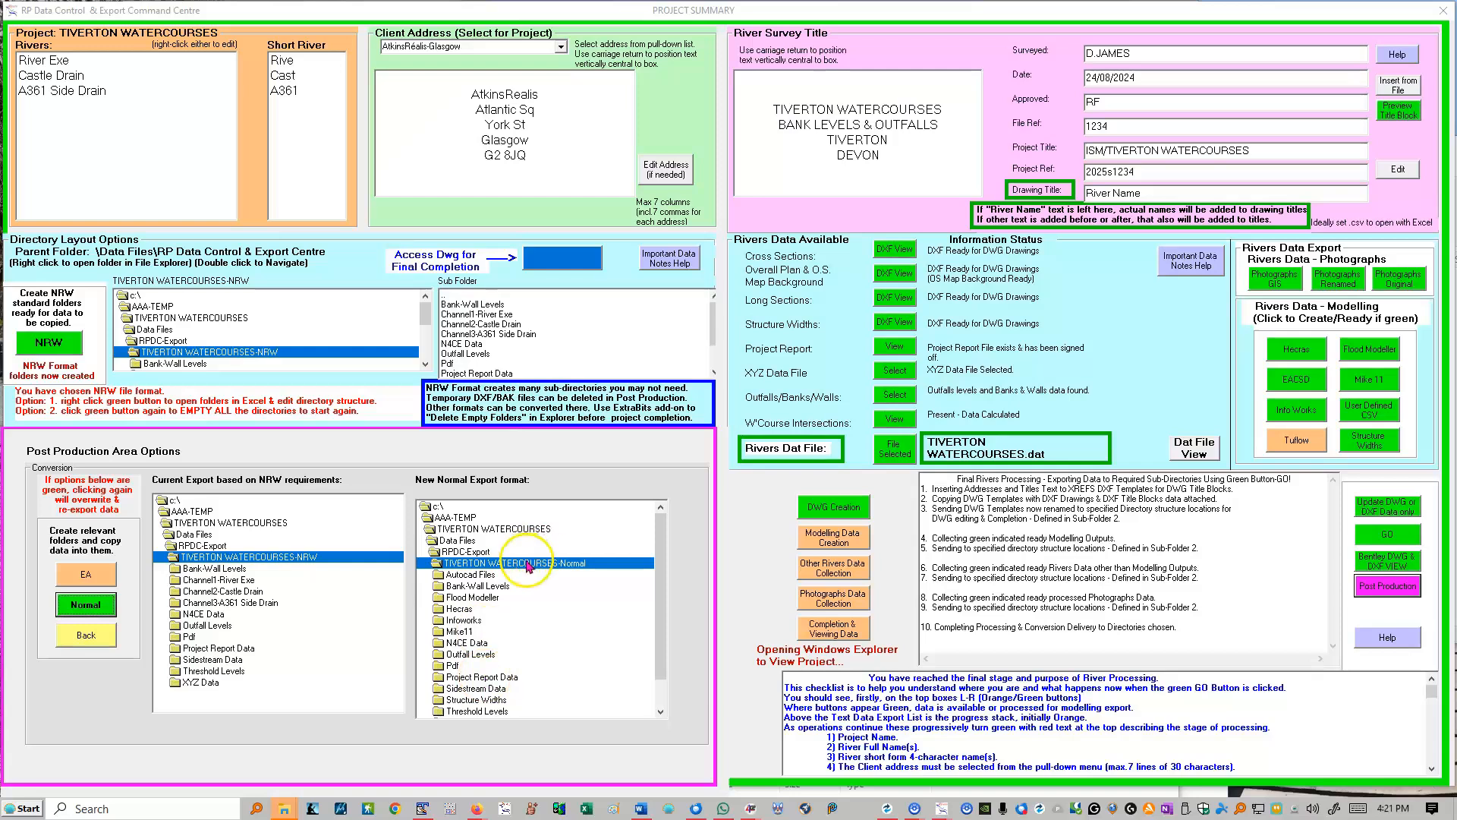
Step: Return to the post-production options and review the packaging checklist, highlighting item 4 on zipping the final data set
click(86, 637)
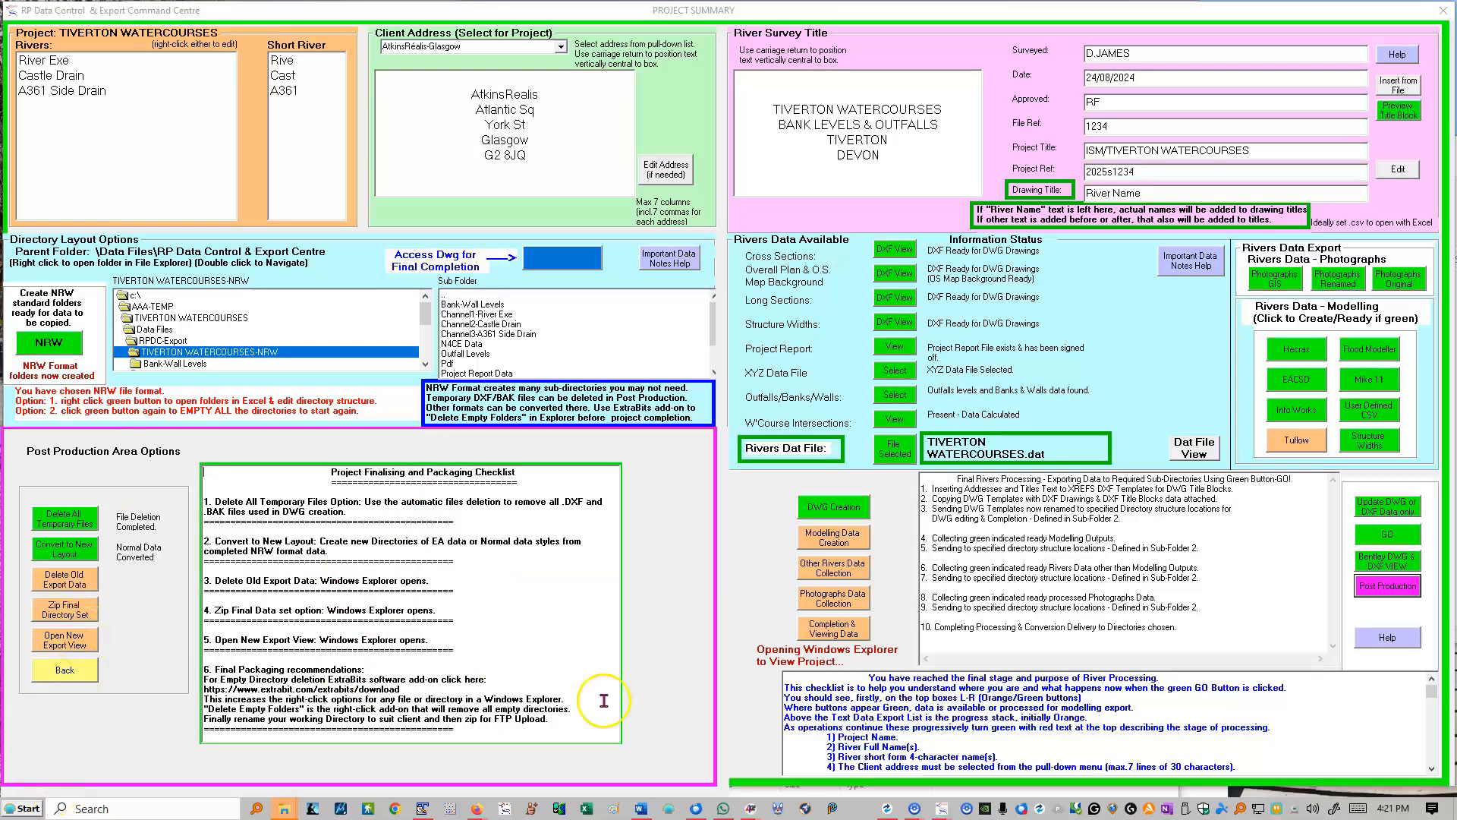
drag(230, 501, 579, 559)
drag(565, 611, 562, 602)
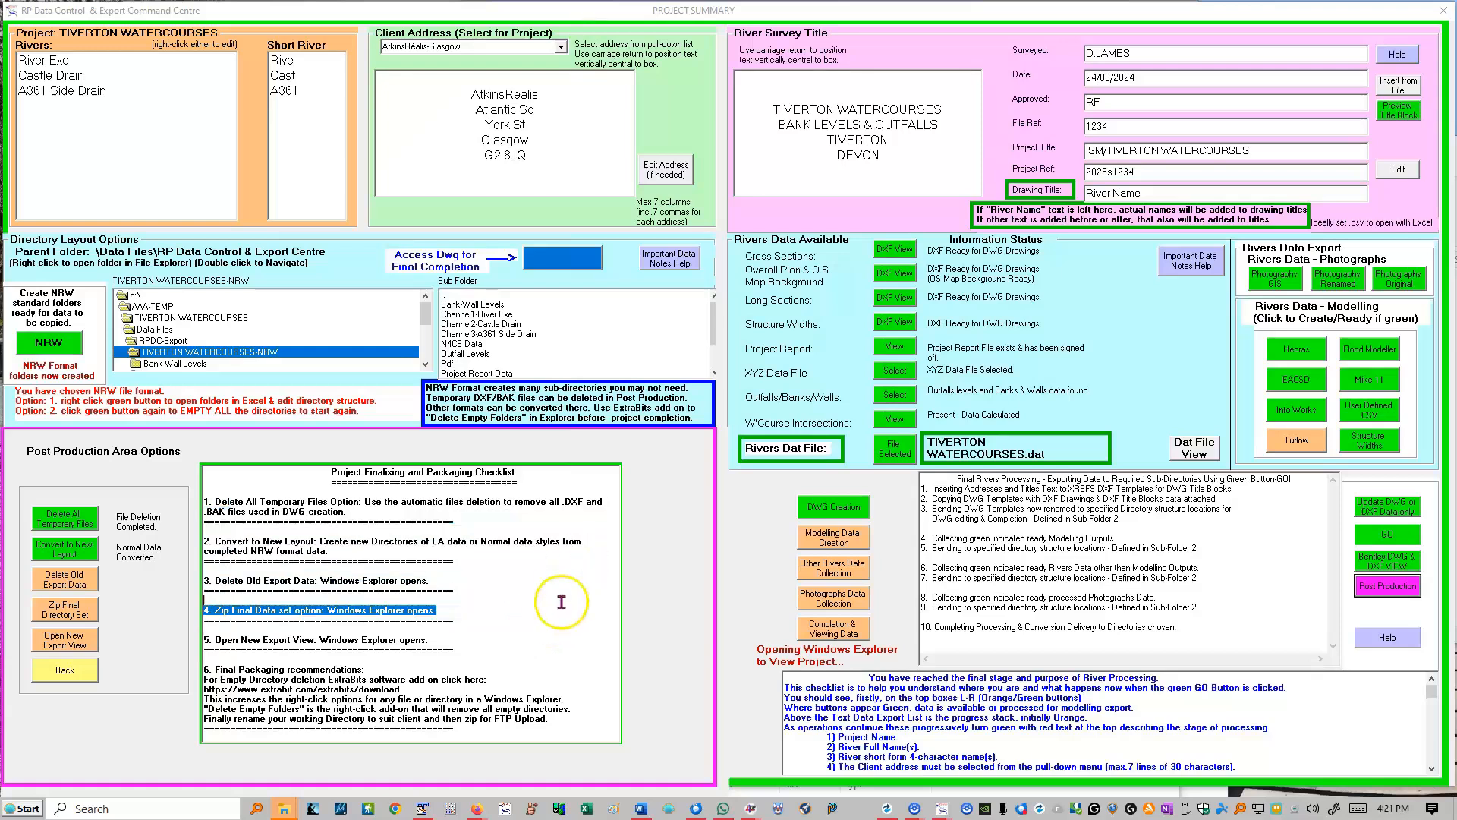
Step: View the ExtraBits download page from the final packaging recommendations, close the browser and return from the post-production options to the project summary
click(253, 501)
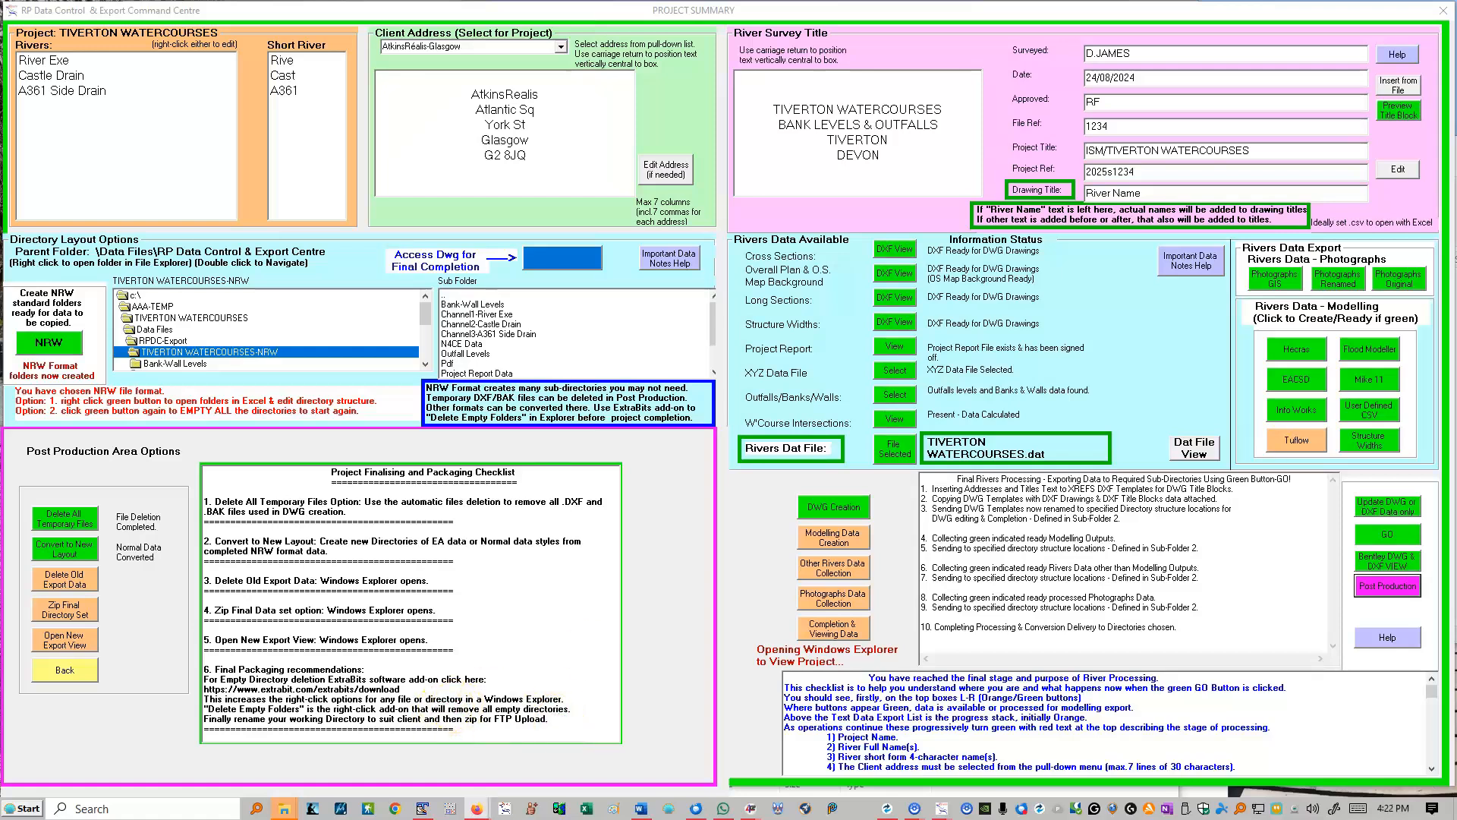
drag(1456, 148, 782, 122)
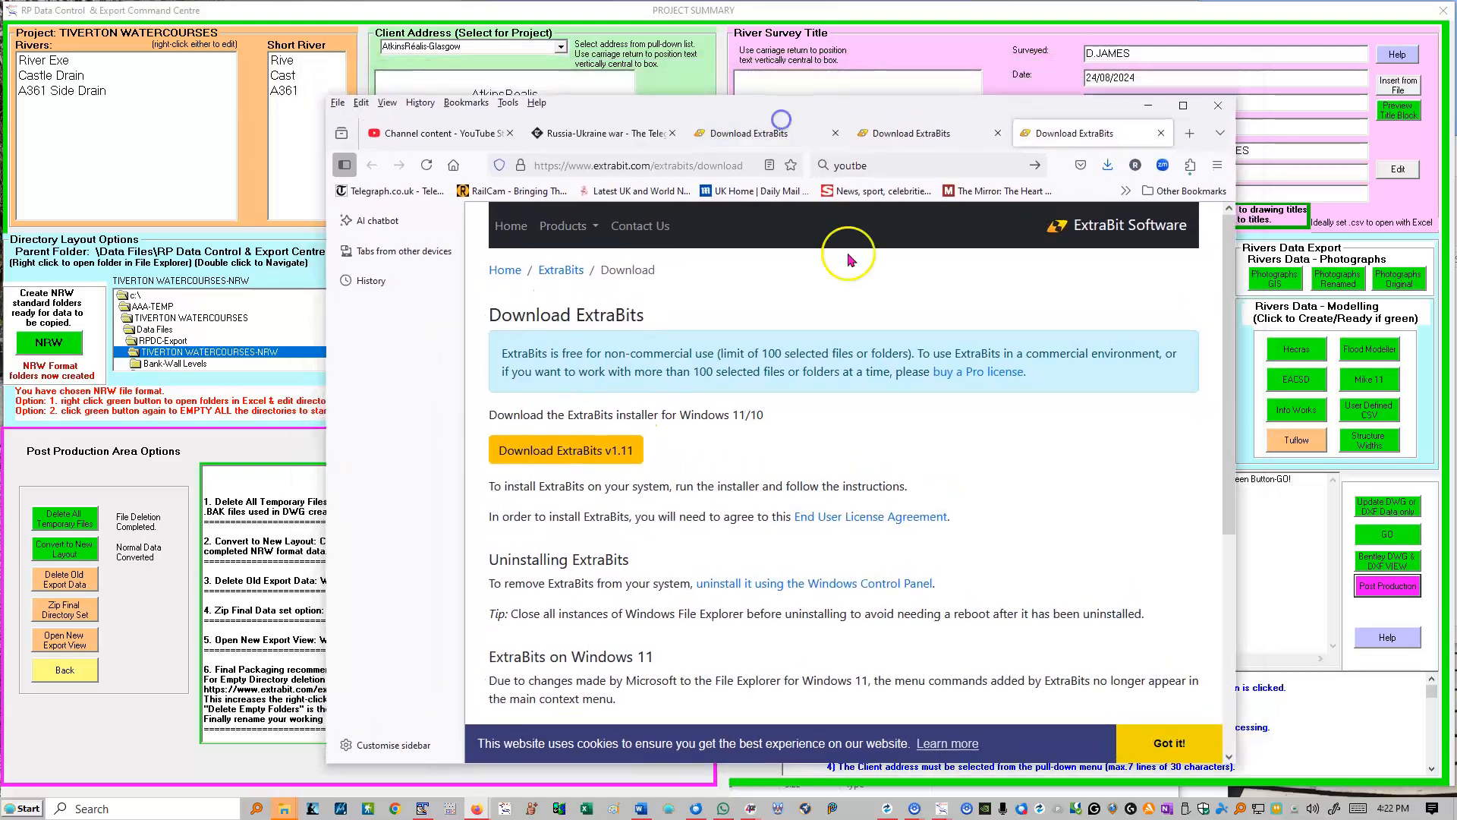
click(1217, 106)
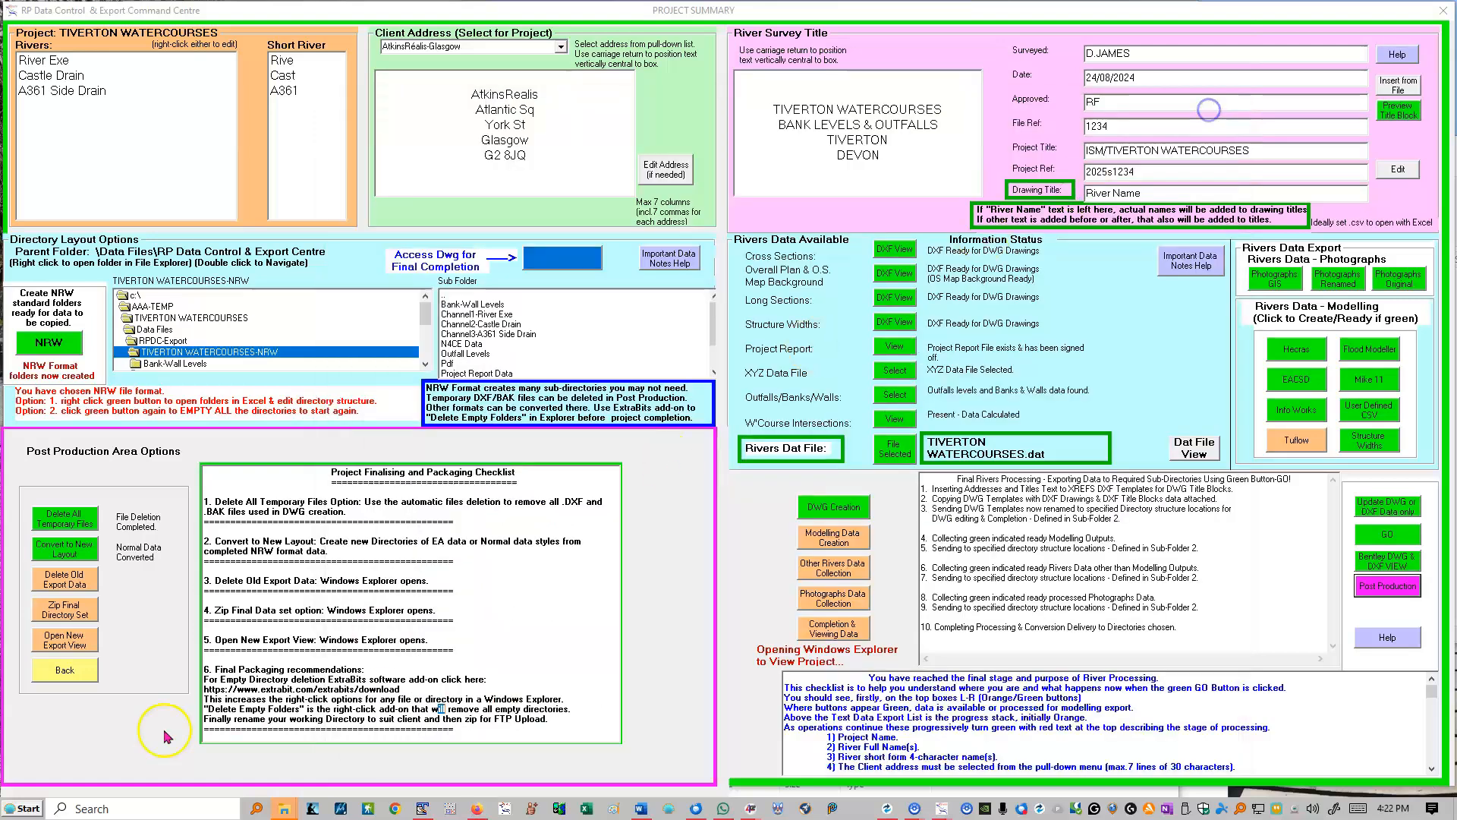
click(65, 673)
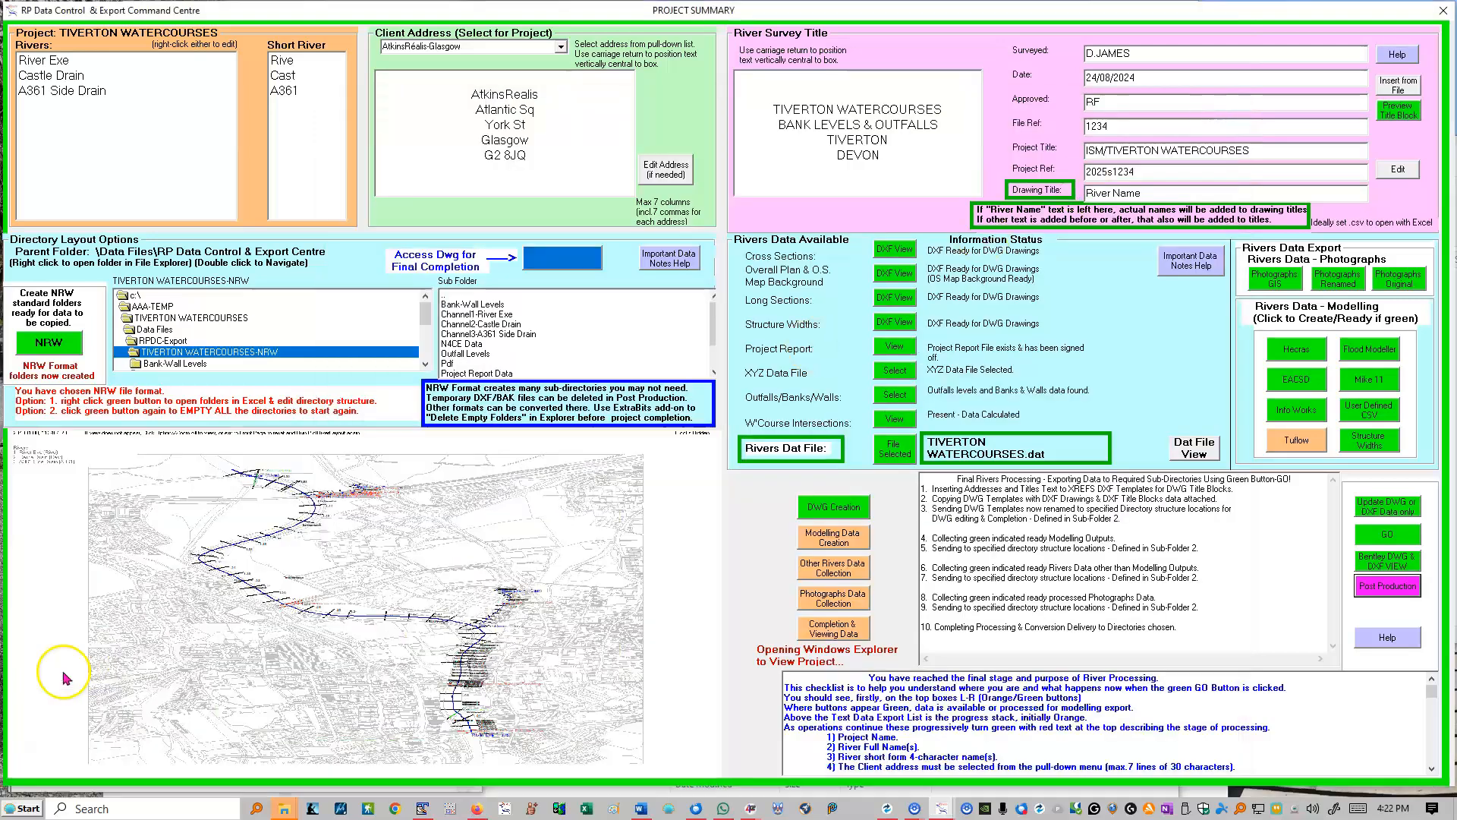
Step: Open the TIVERTON WATERCOURSES-NRW project directory in File Explorer and go up to its RPDC-Export parent folder
right_click(473, 317)
click(707, 450)
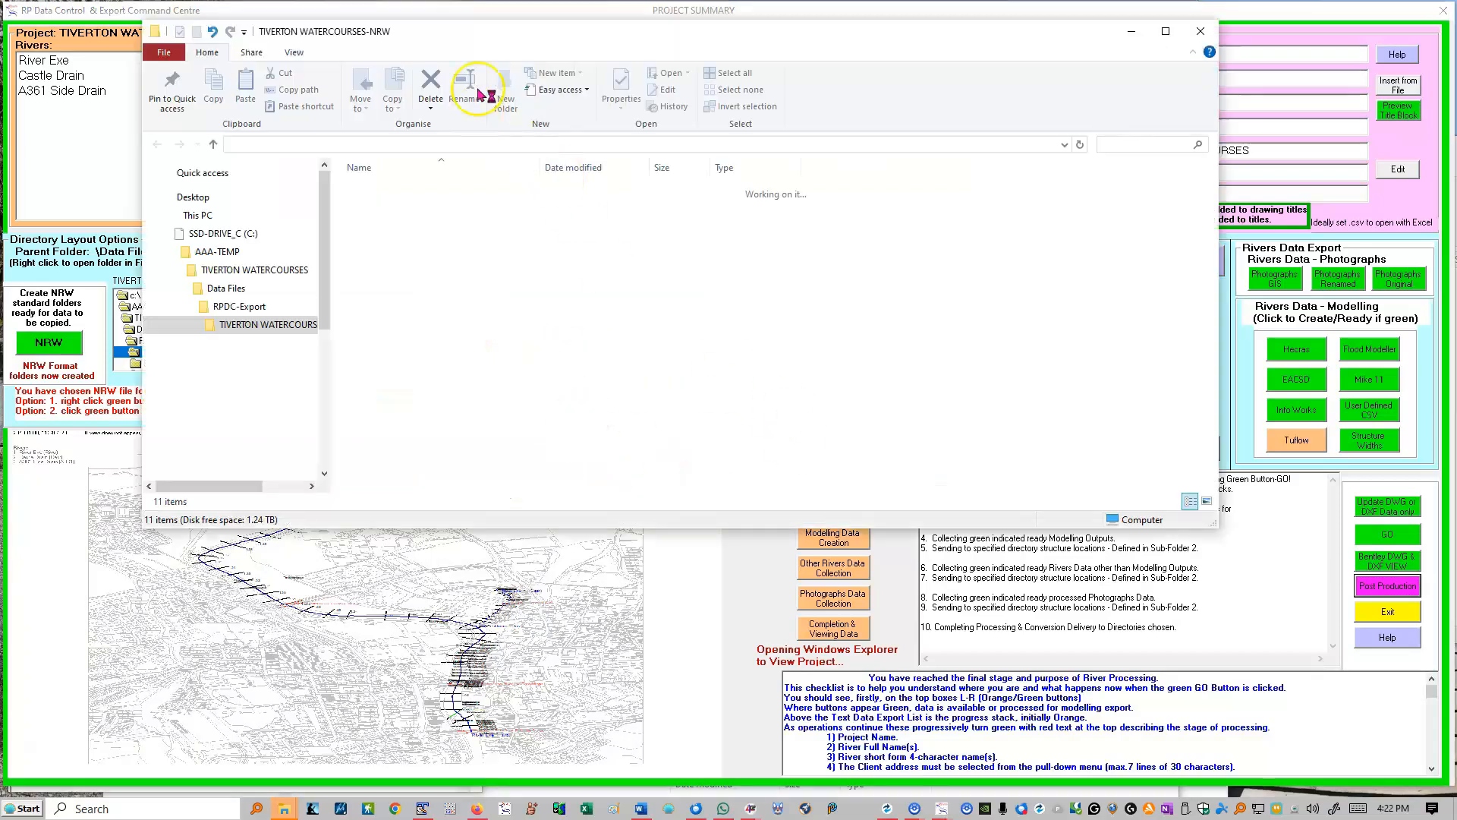
drag(550, 32, 522, 176)
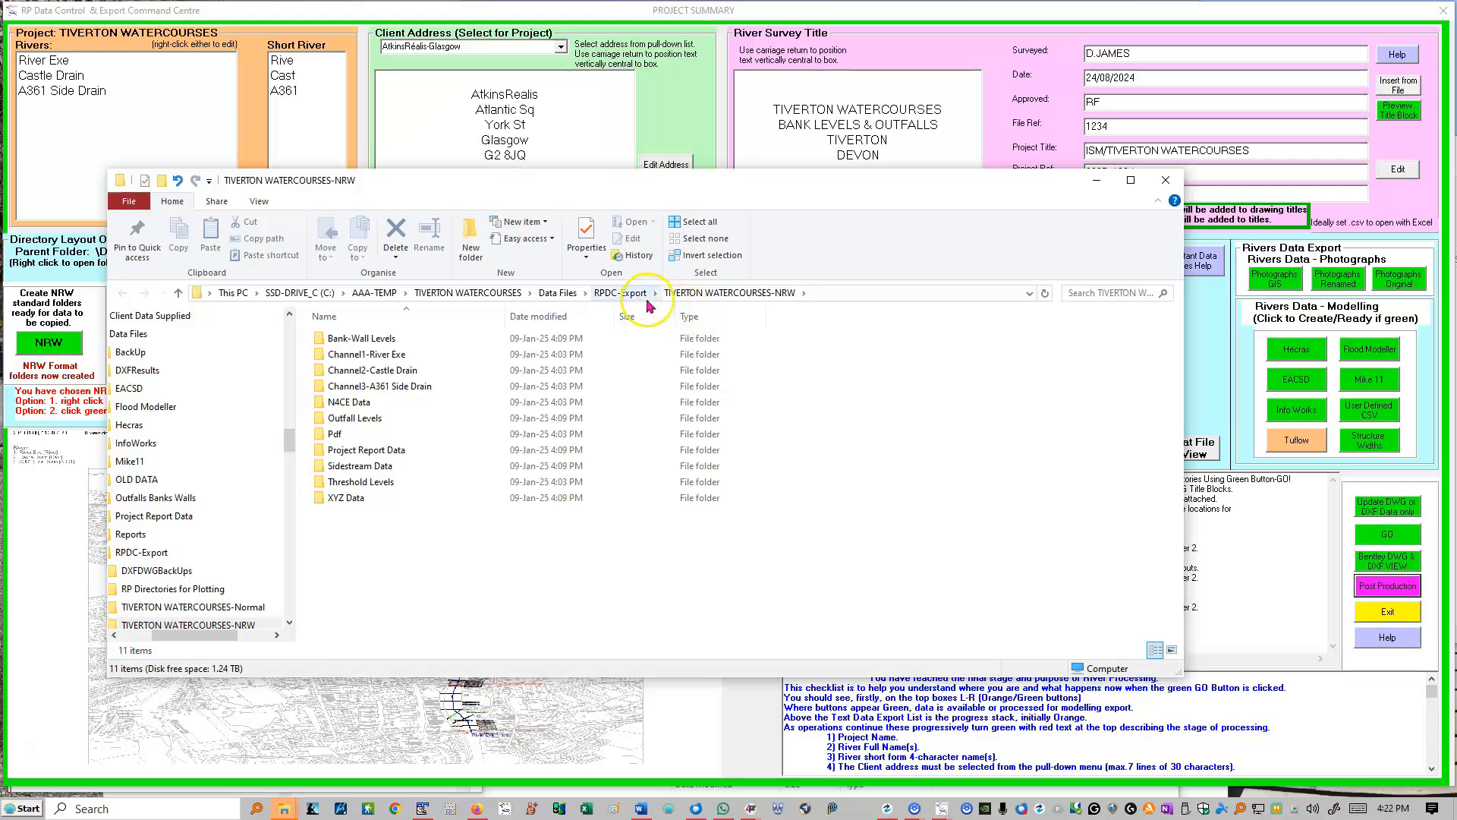
click(642, 292)
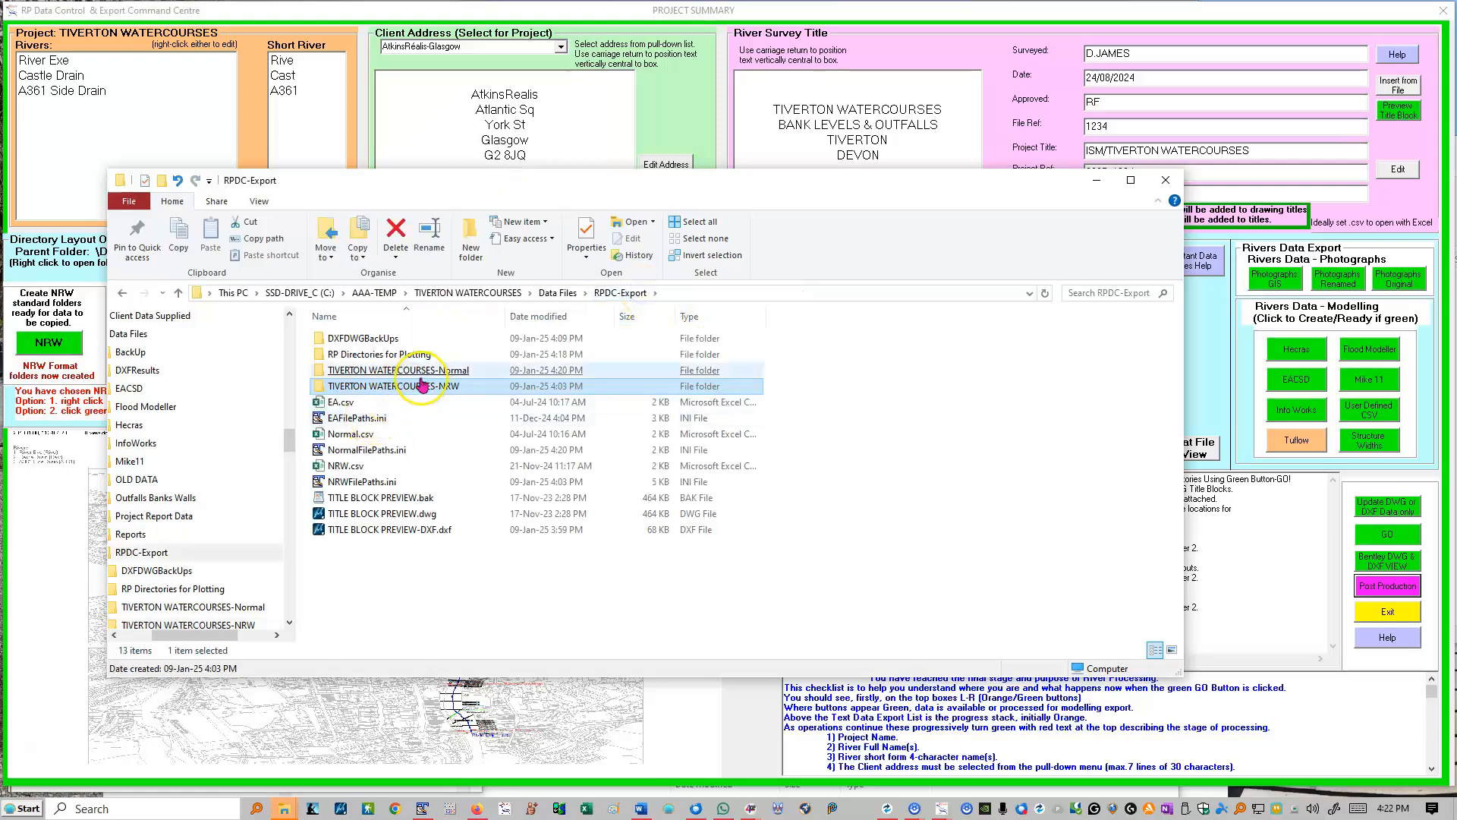
Step: Try to remove the empty folders from TIVERTON WATERCOURSES-Normal with Delete Empty Folders, removing all listed folders and closing the dialog
click(410, 374)
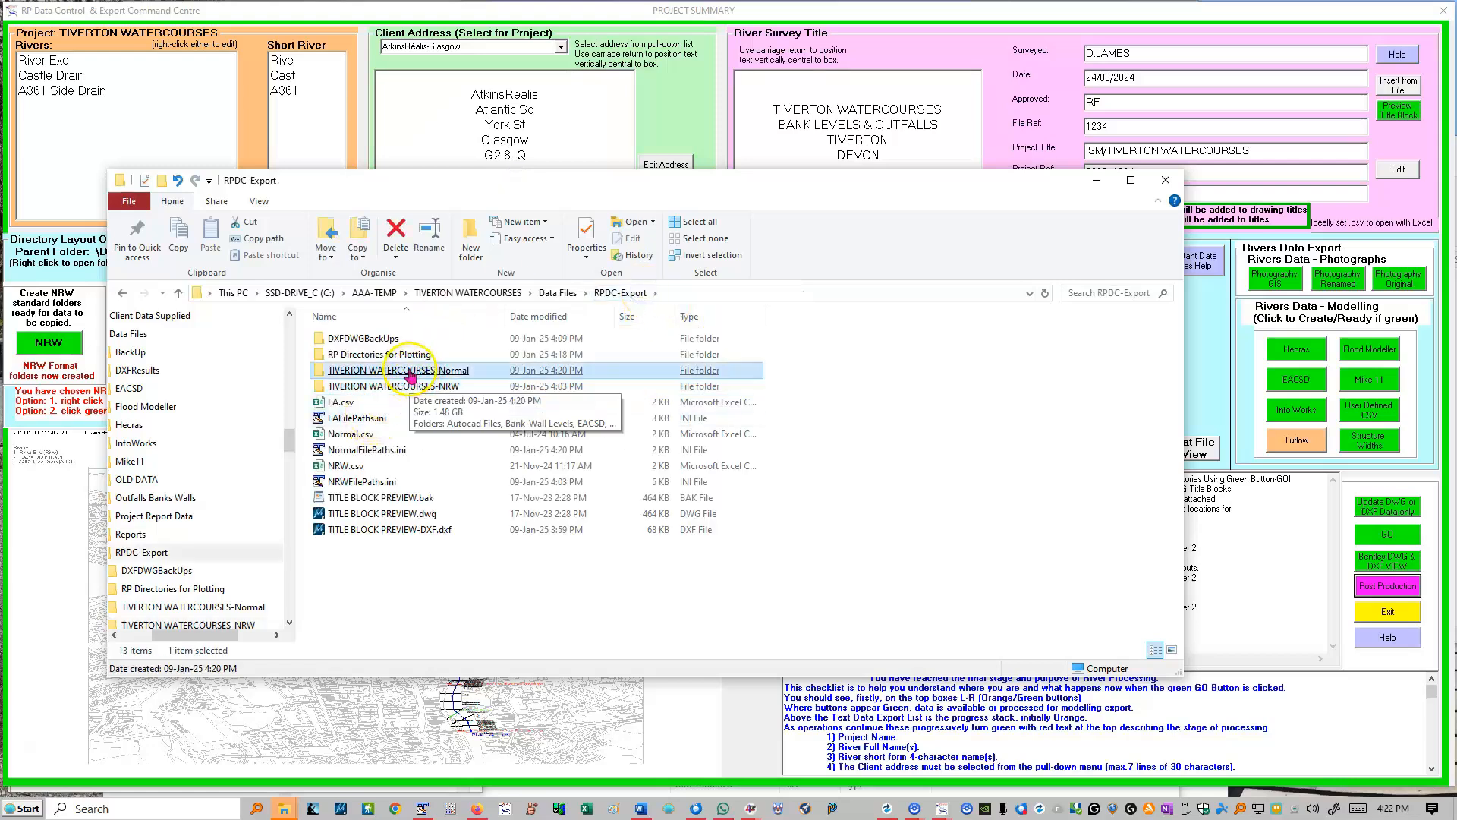
right_click(410, 374)
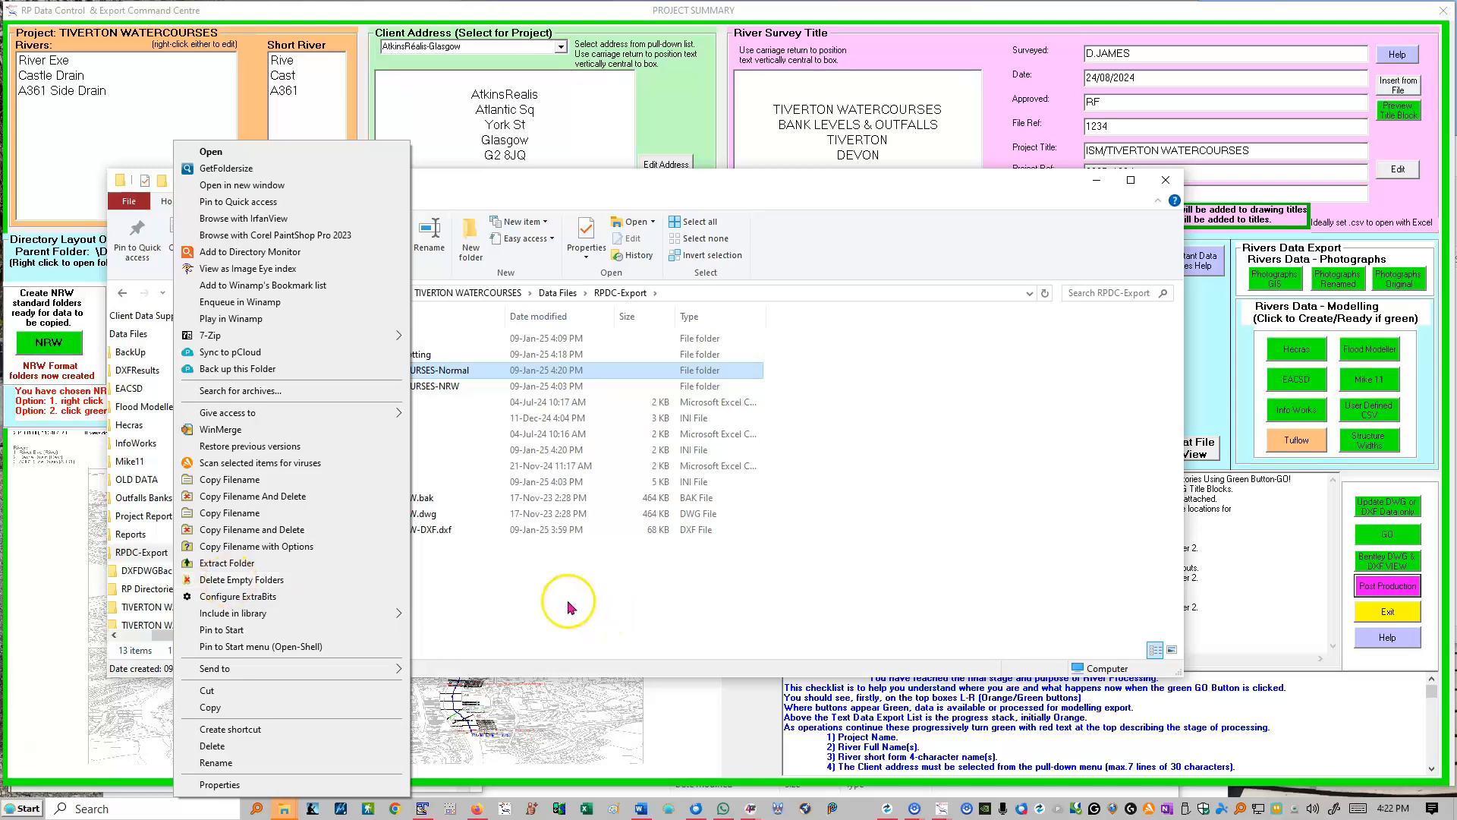
click(231, 581)
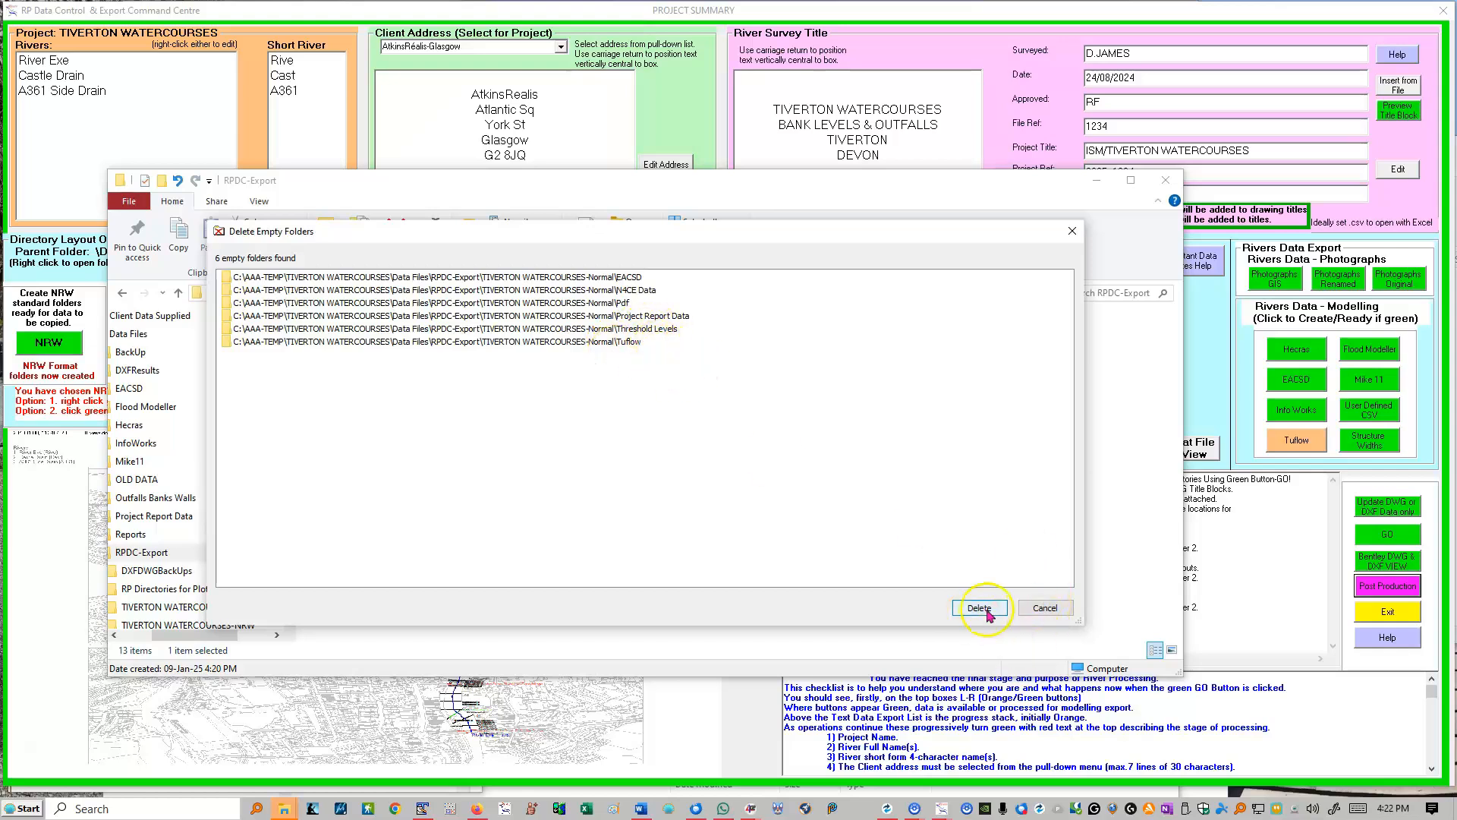
drag(661, 349, 554, 279)
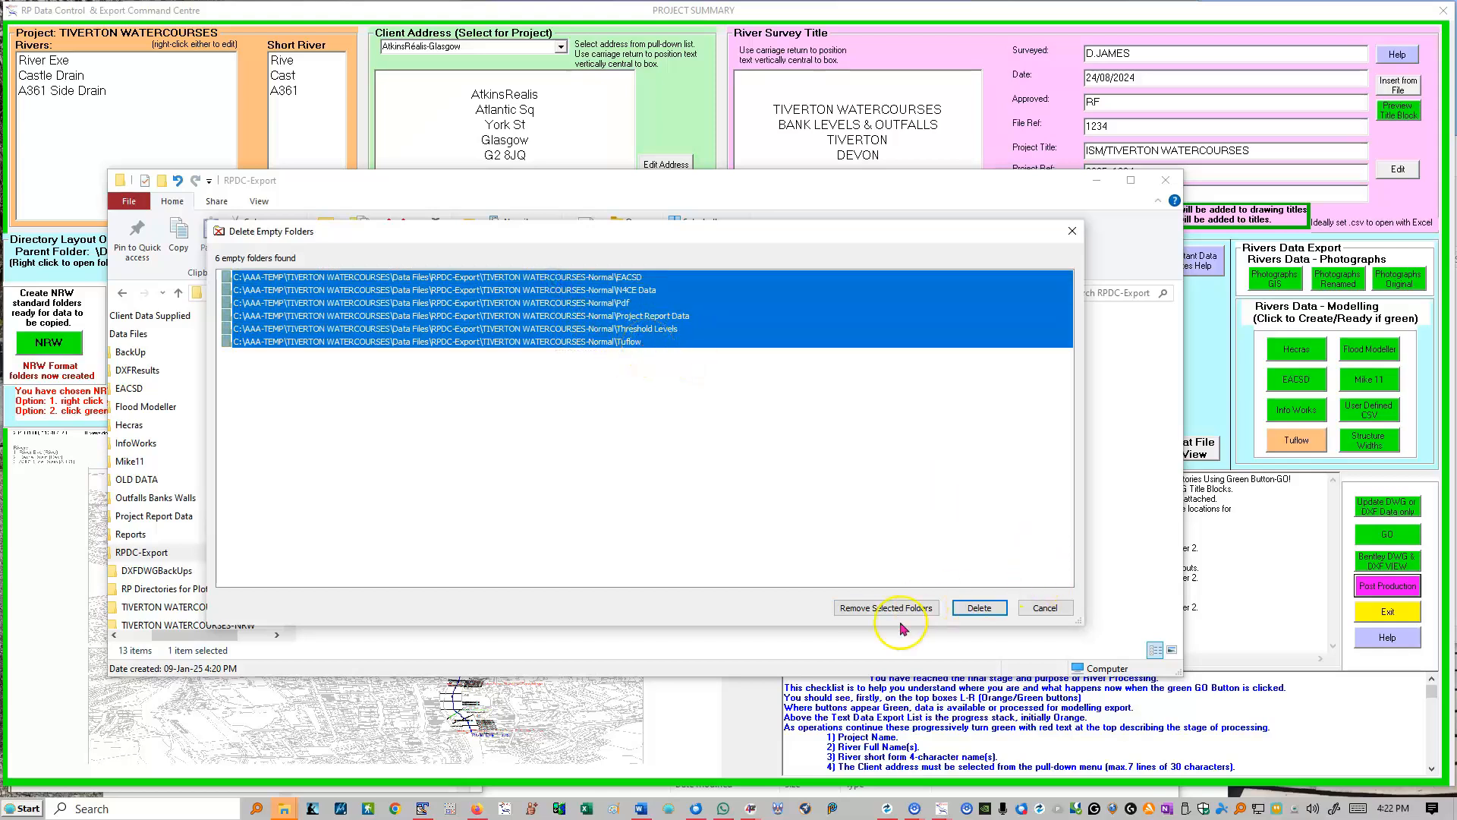
click(876, 608)
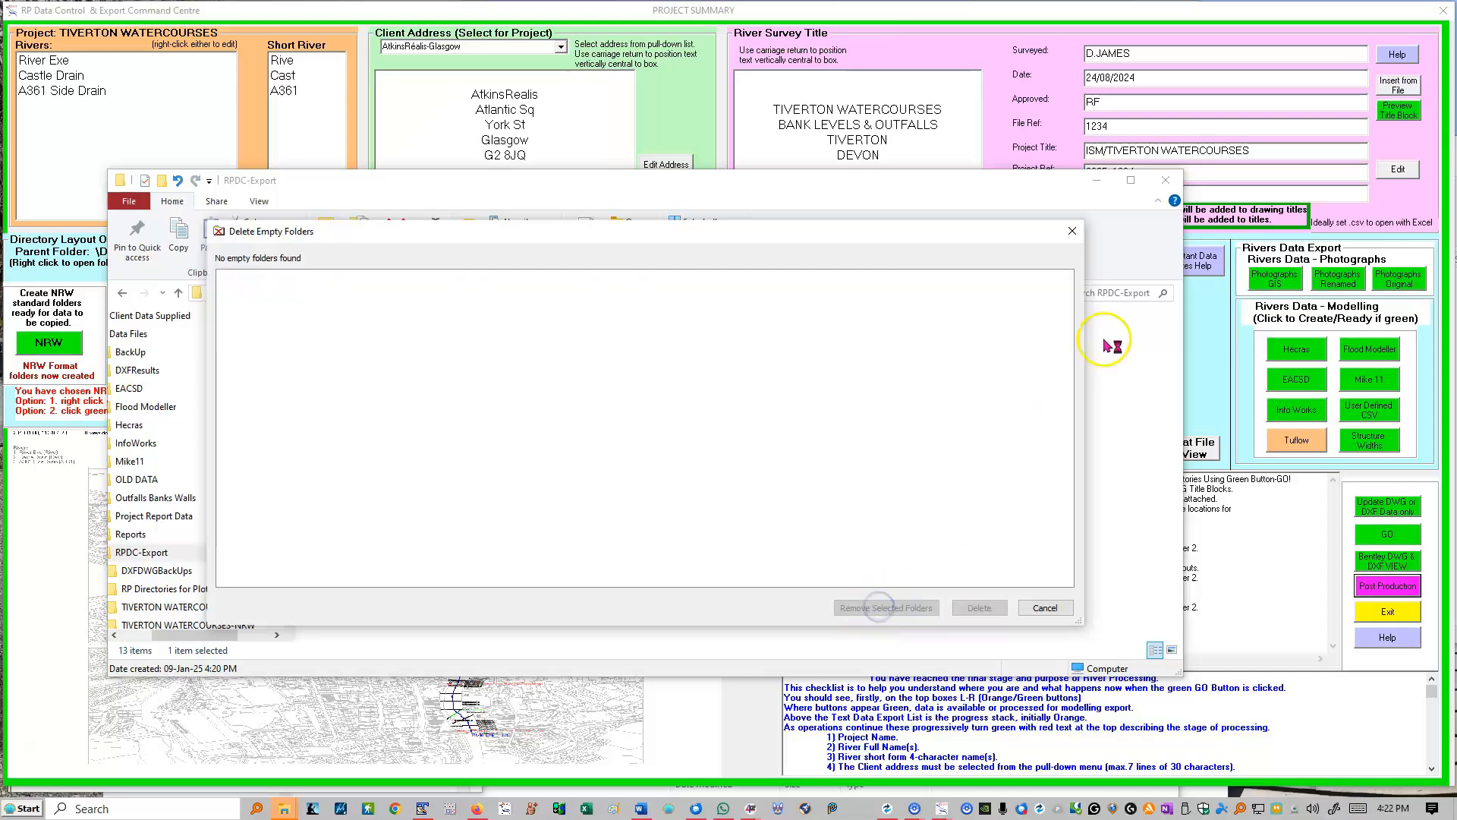
click(1072, 230)
Step: Look through the TIVERTON WATERCOURSES-Normal folder and its Structure Widths subfolder, and close File Explorer
double_click(414, 369)
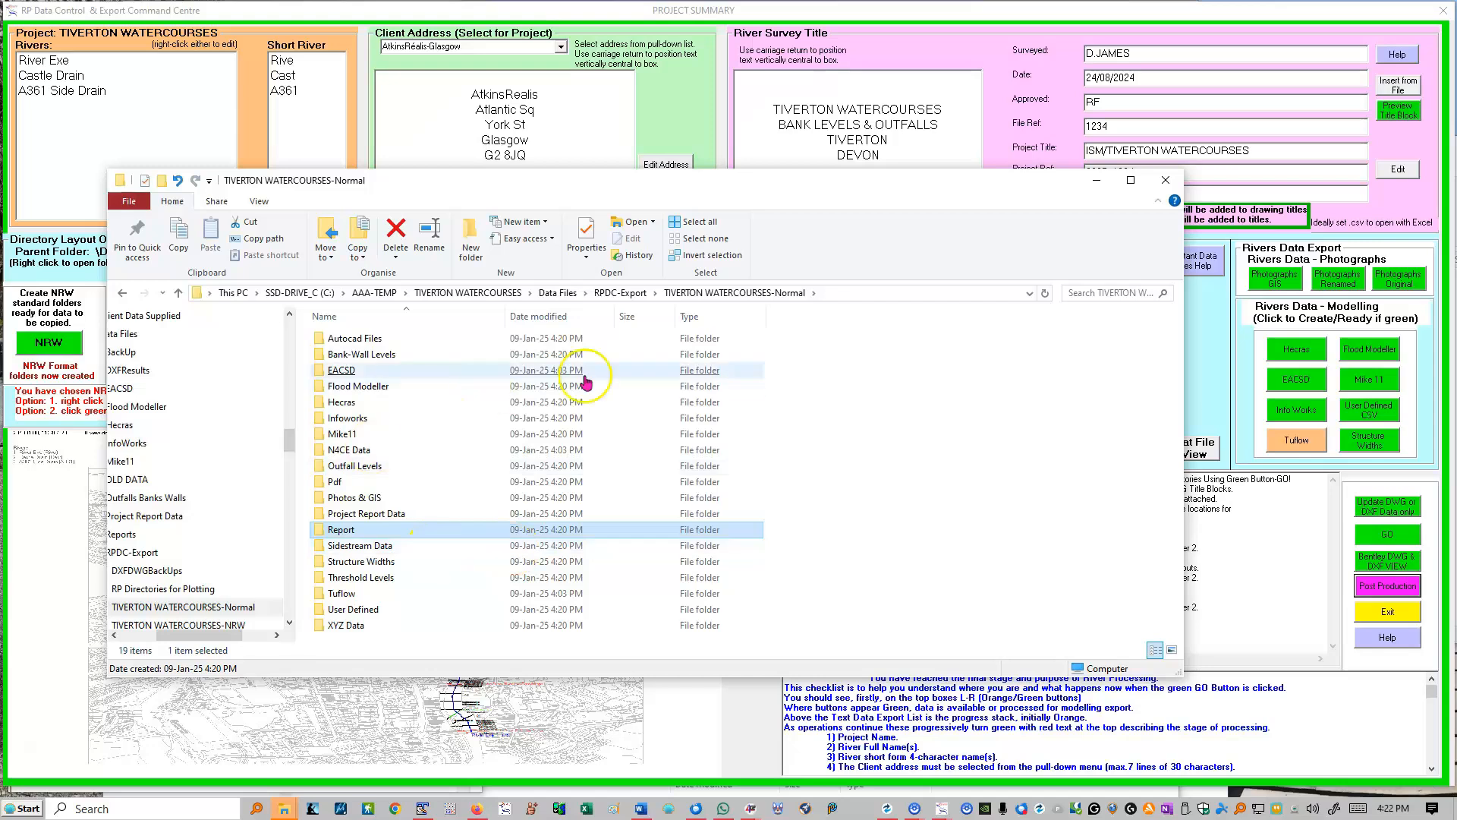
click(497, 547)
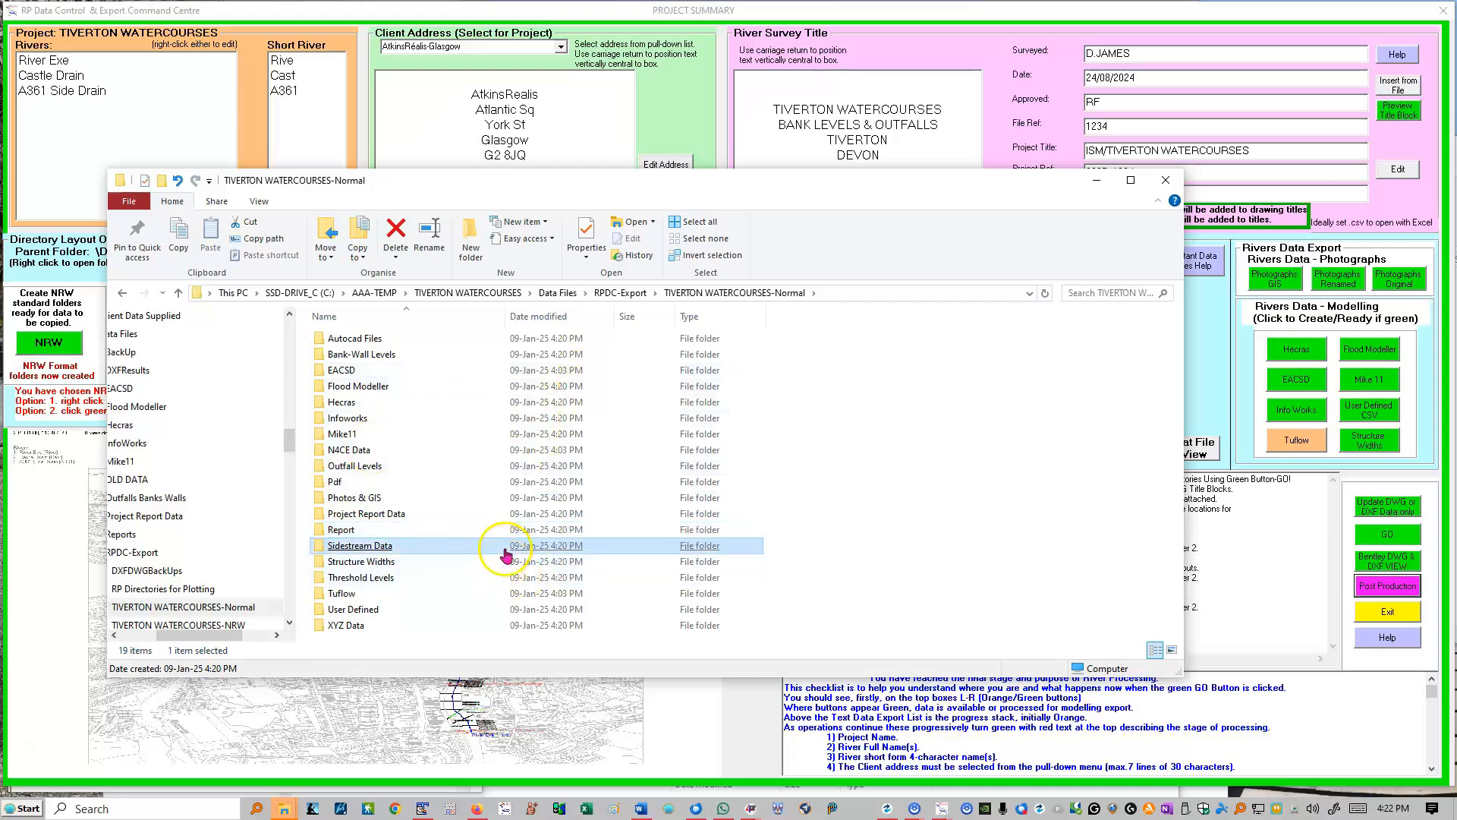
double_click(372, 562)
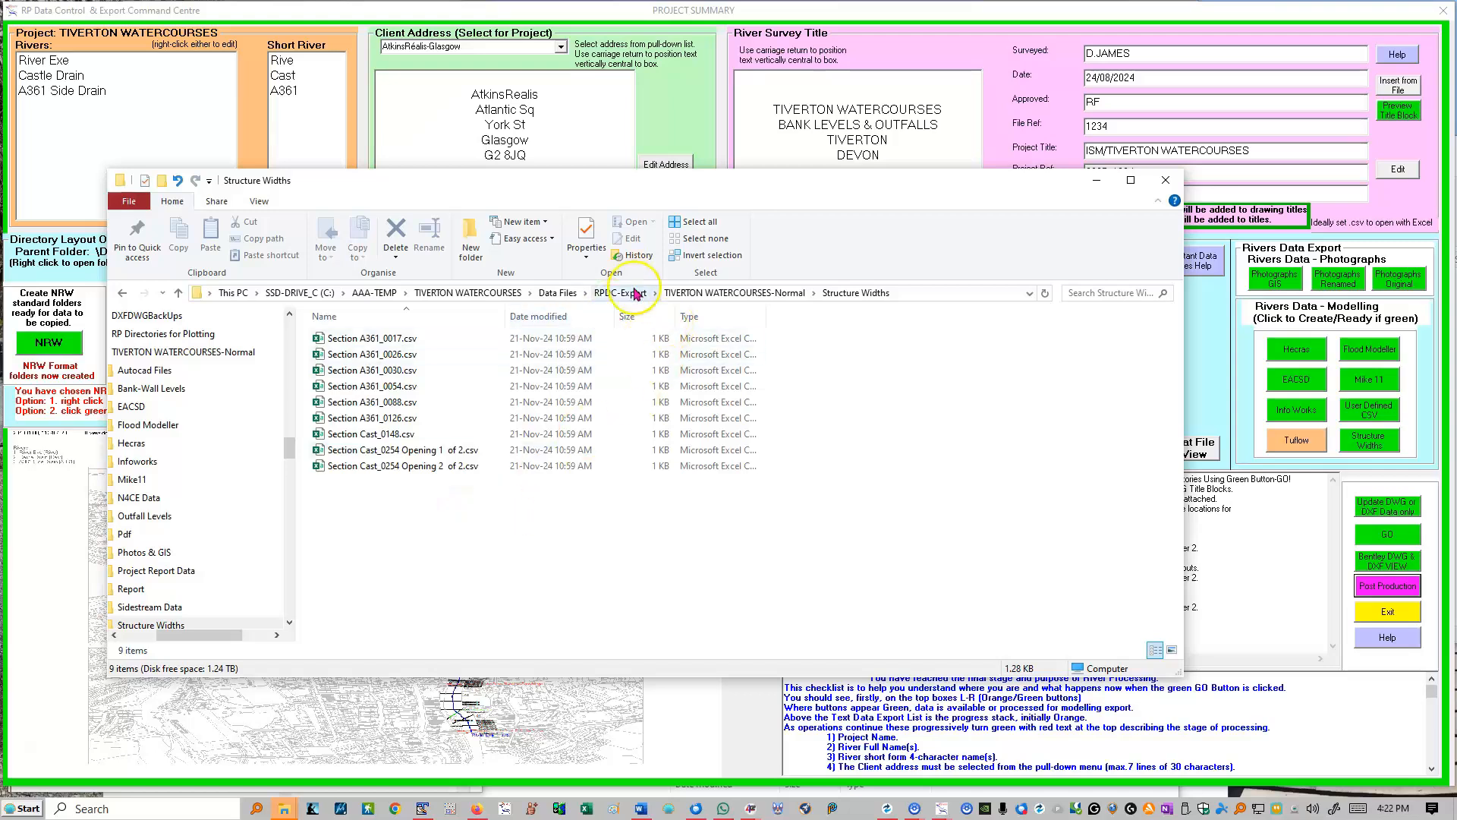
click(1169, 182)
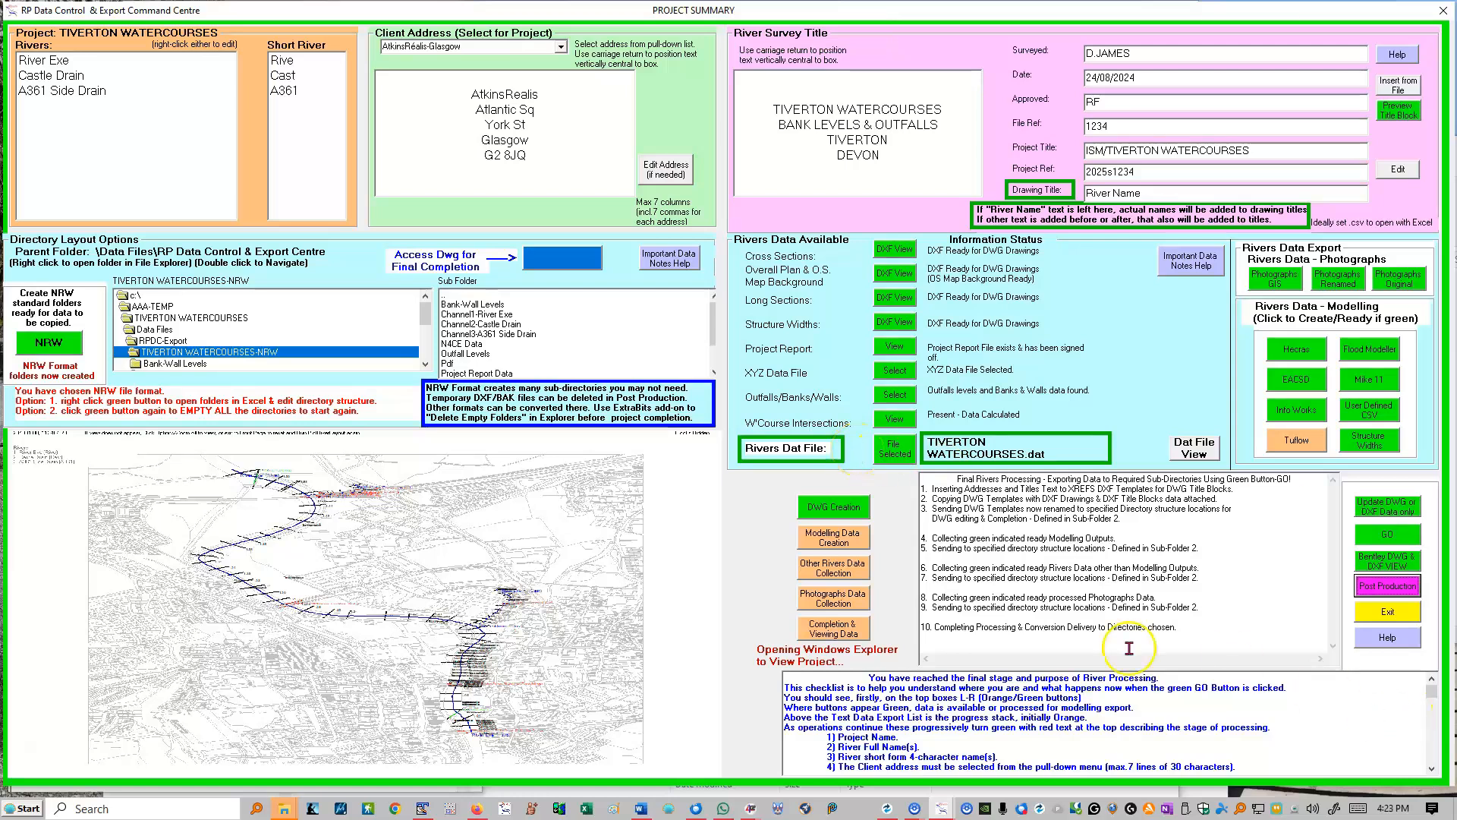
Step: Read the end of the river-processing notes and the Channels DWG completion help, highlighting the Cross Sections & Location Plan file list
scroll(1116, 727, down, 10)
drag(903, 765, 860, 717)
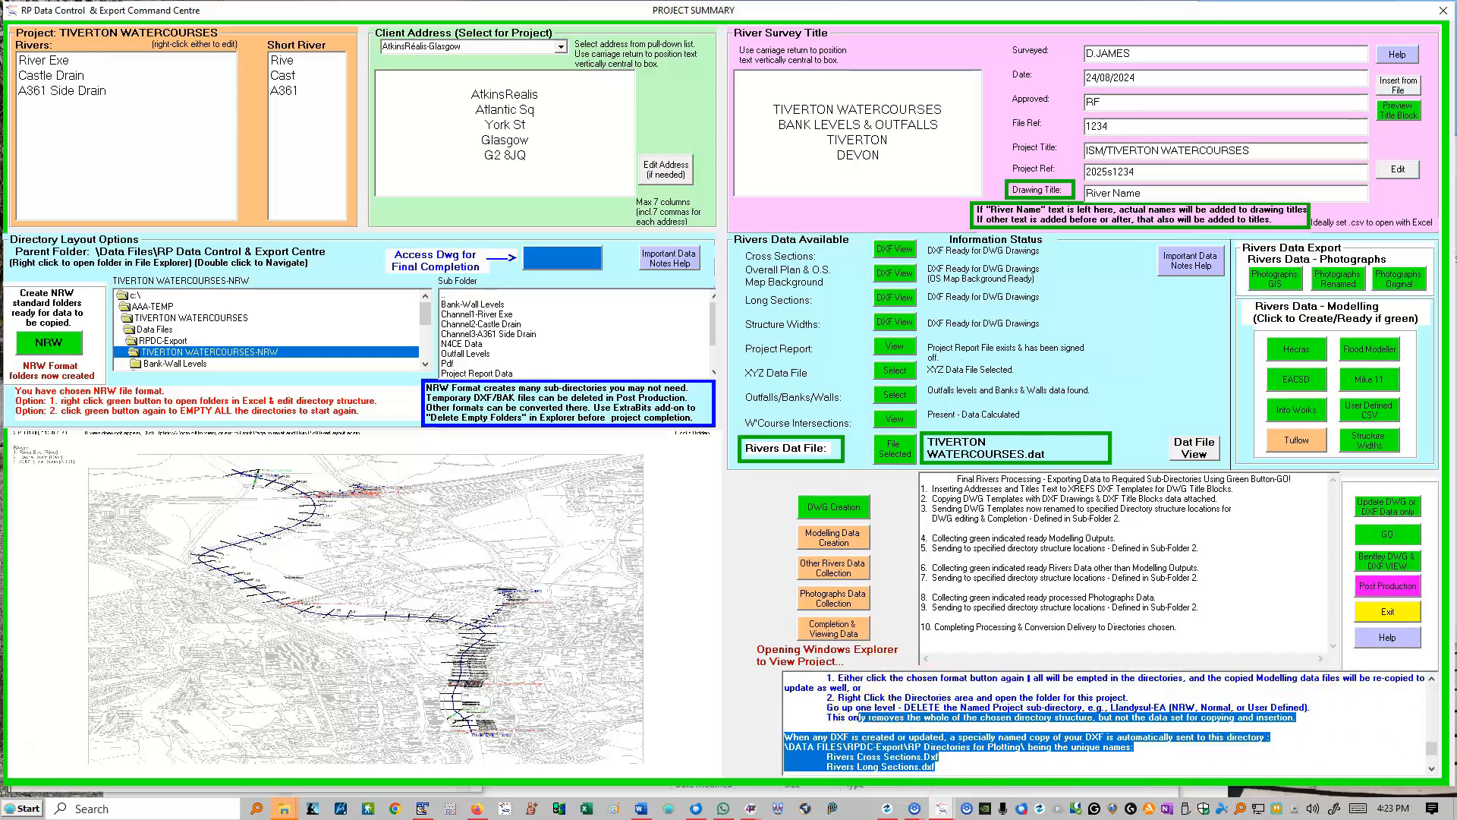
click(1387, 636)
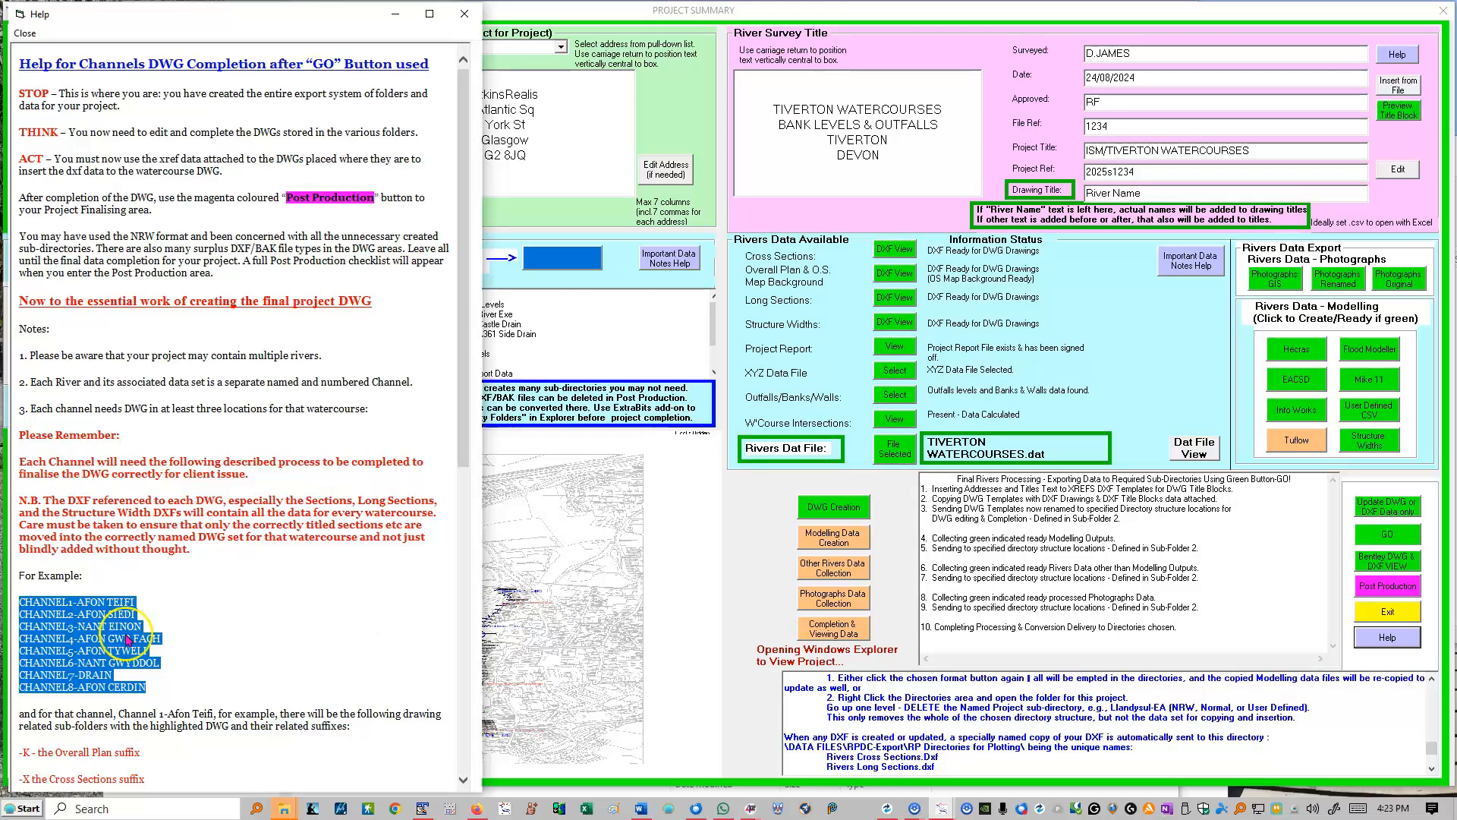
click(214, 580)
scroll(216, 531, down, 8)
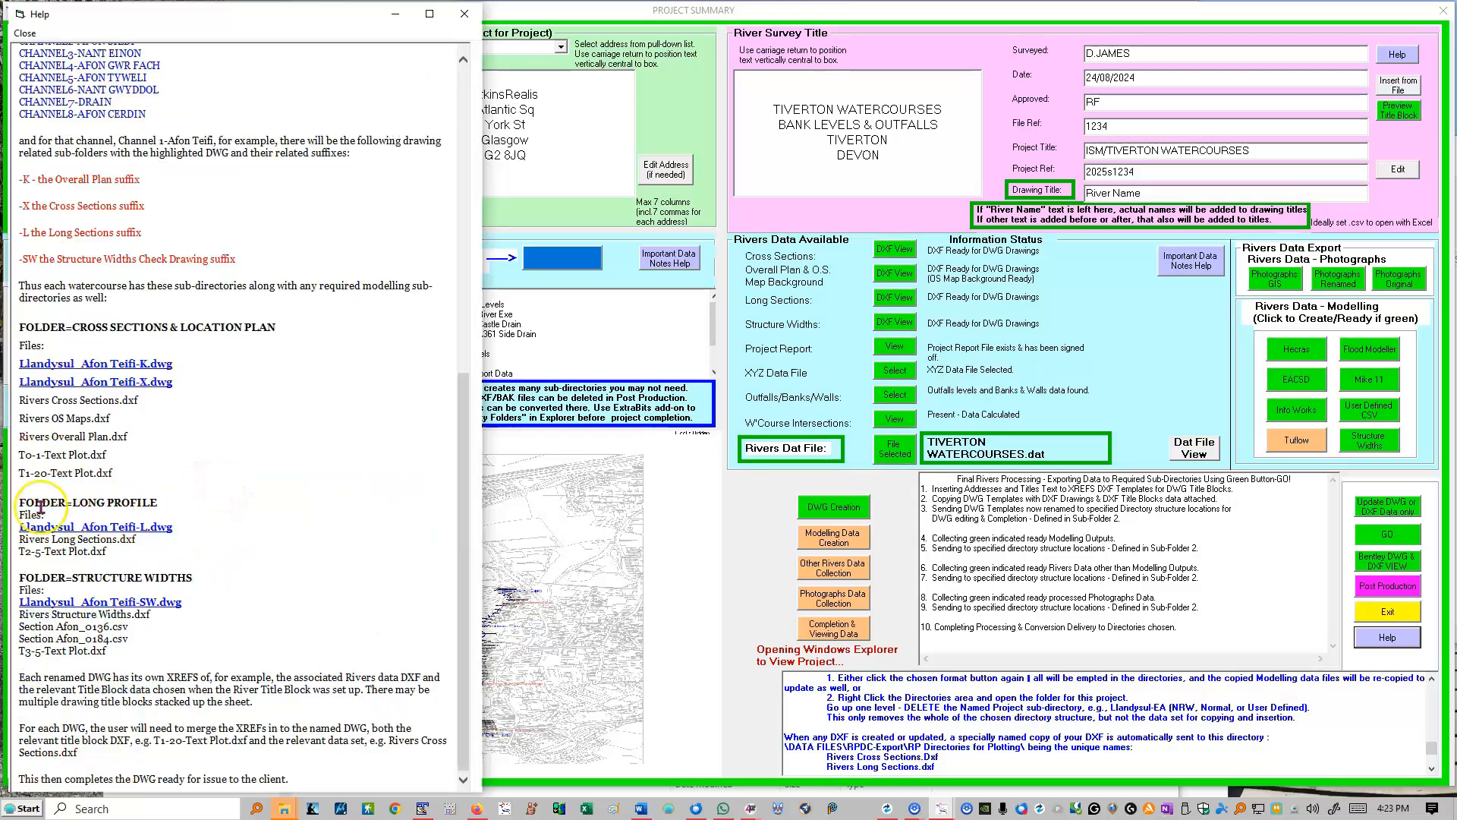
drag(122, 478, 16, 363)
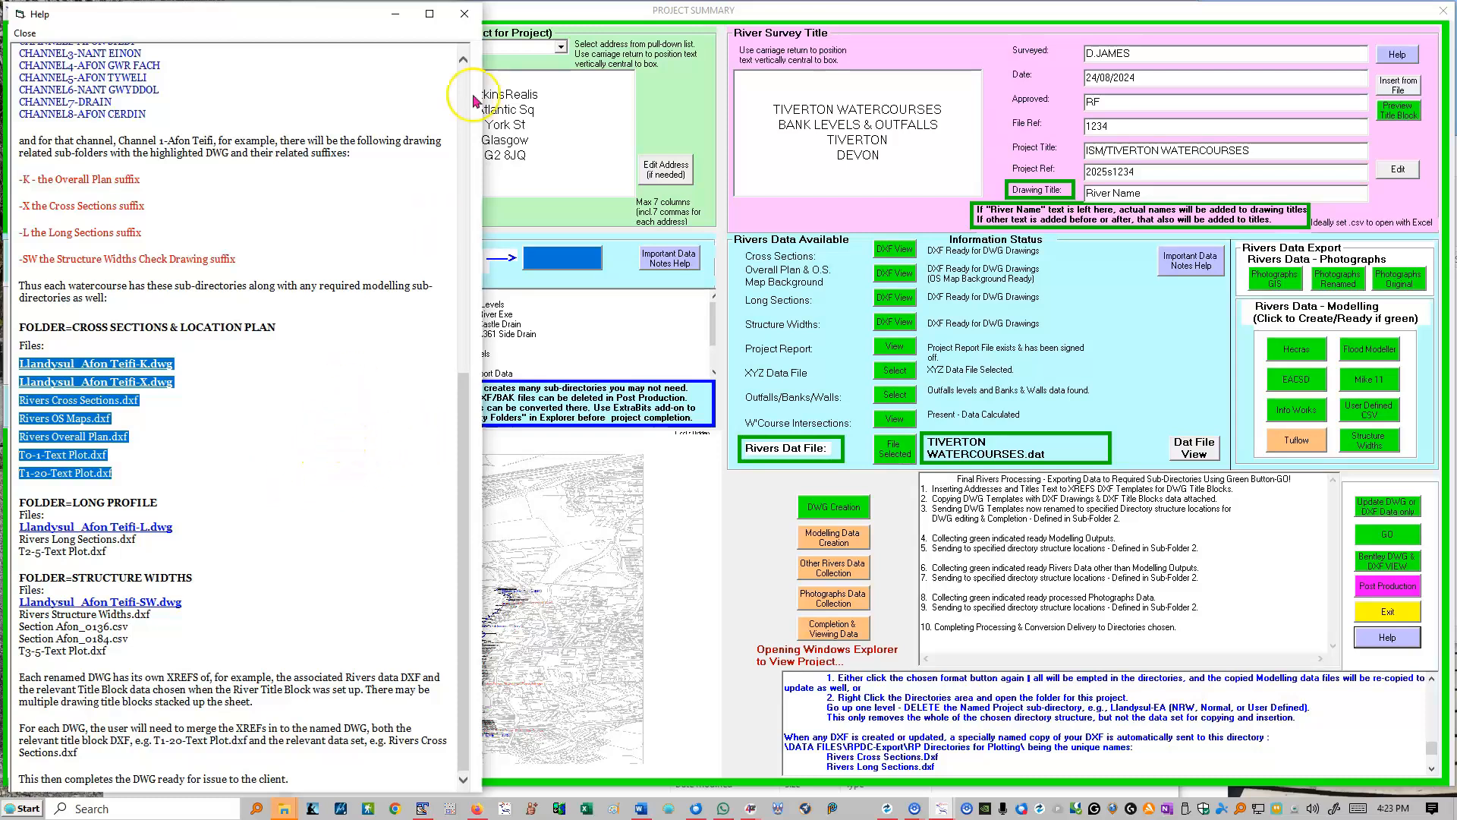
click(464, 14)
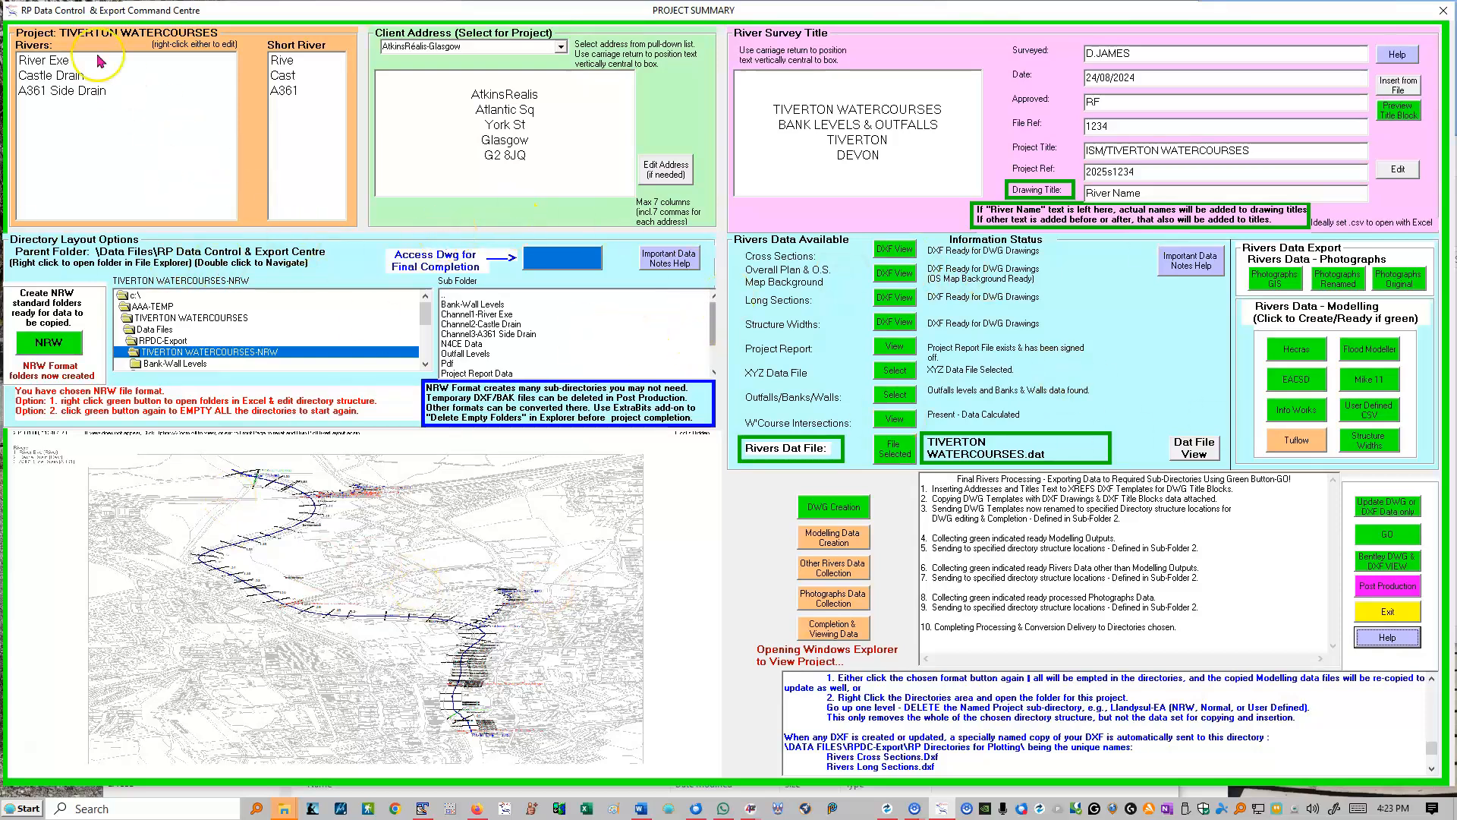
Step: Select the A361 Side Drain river, view the NRW export folder for DWG completion, close it and highlight the final rivers processing stages
click(53, 90)
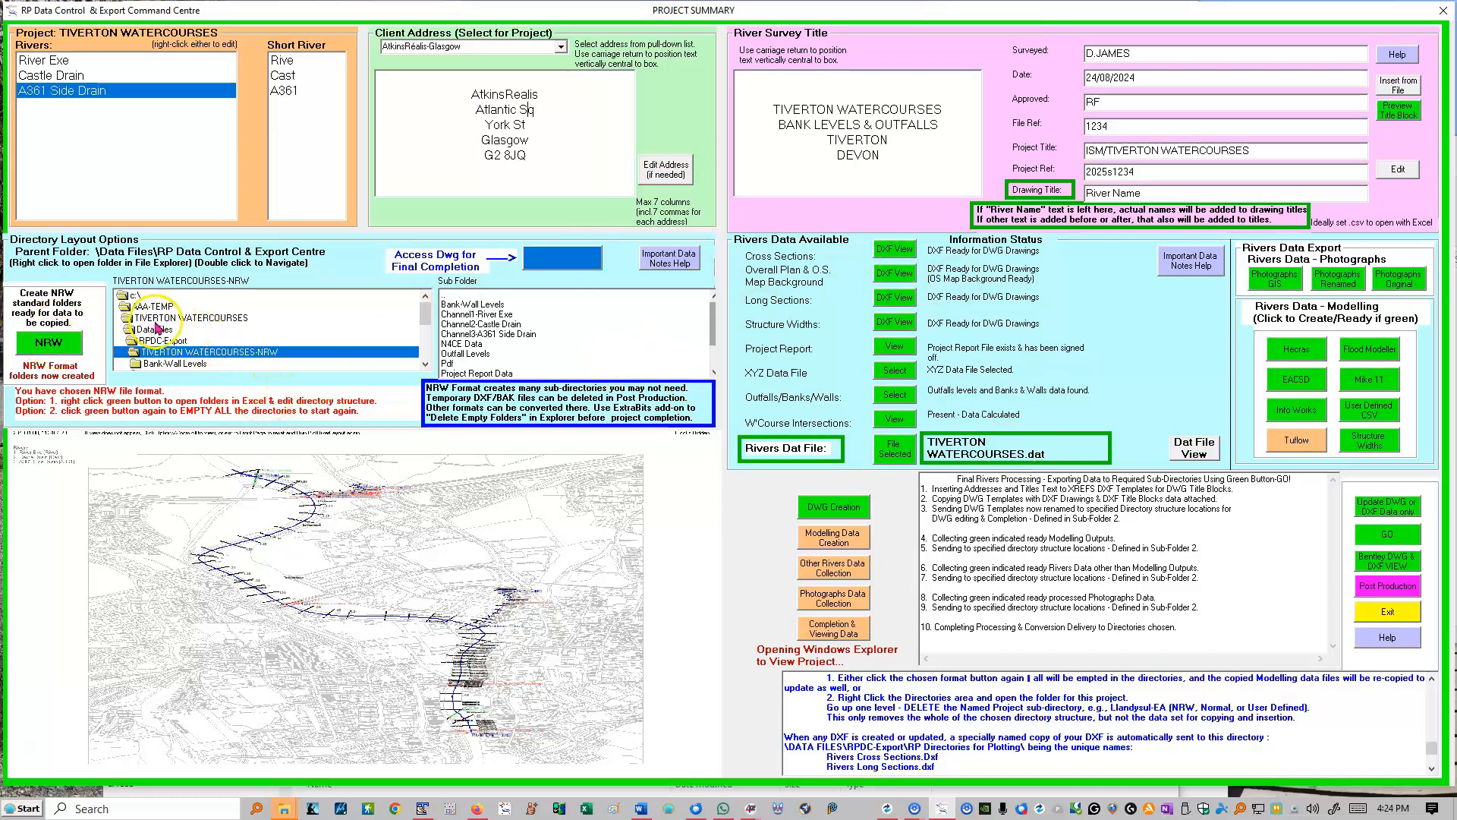
click(558, 262)
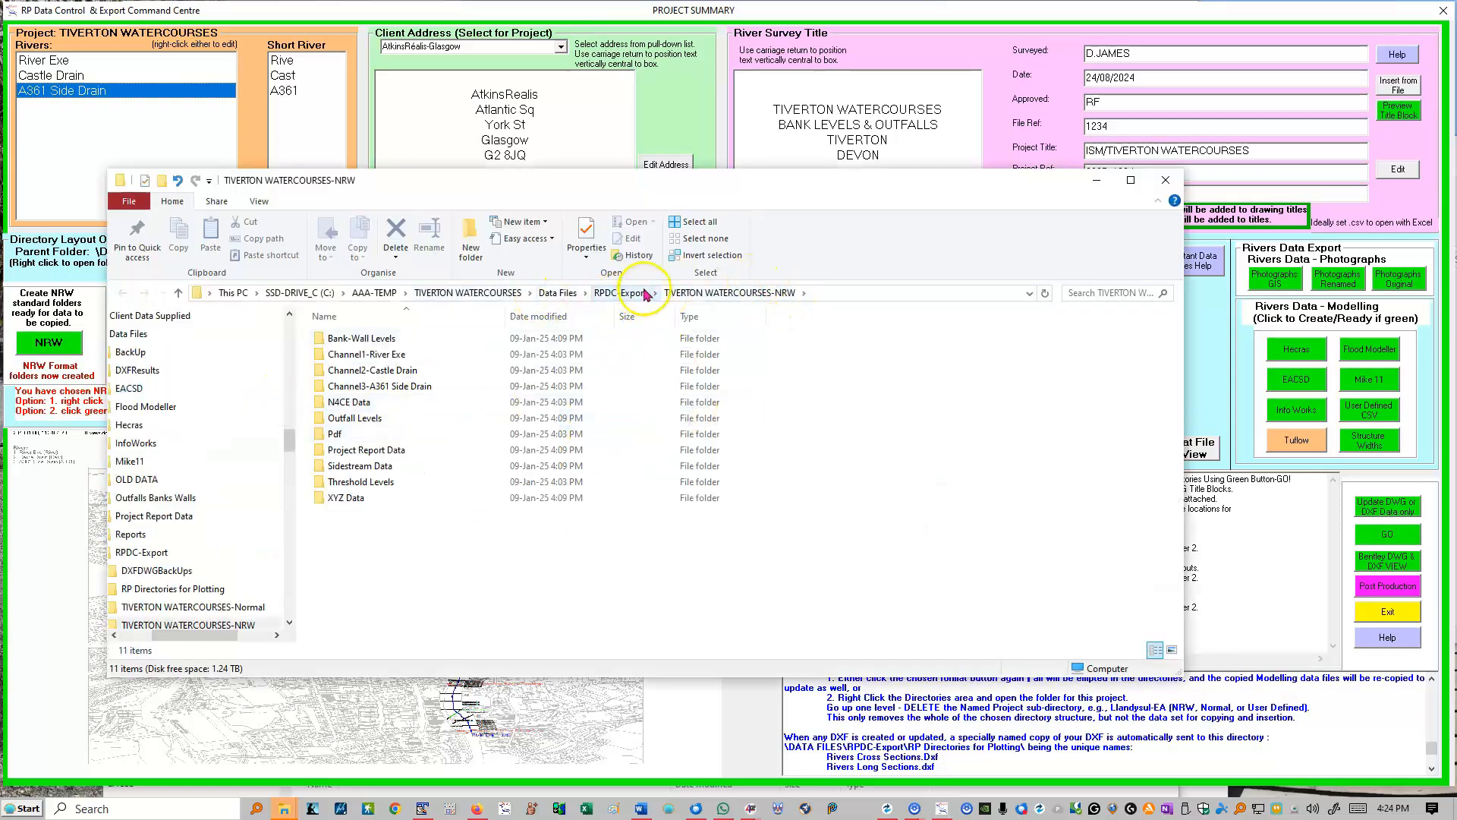
click(1173, 182)
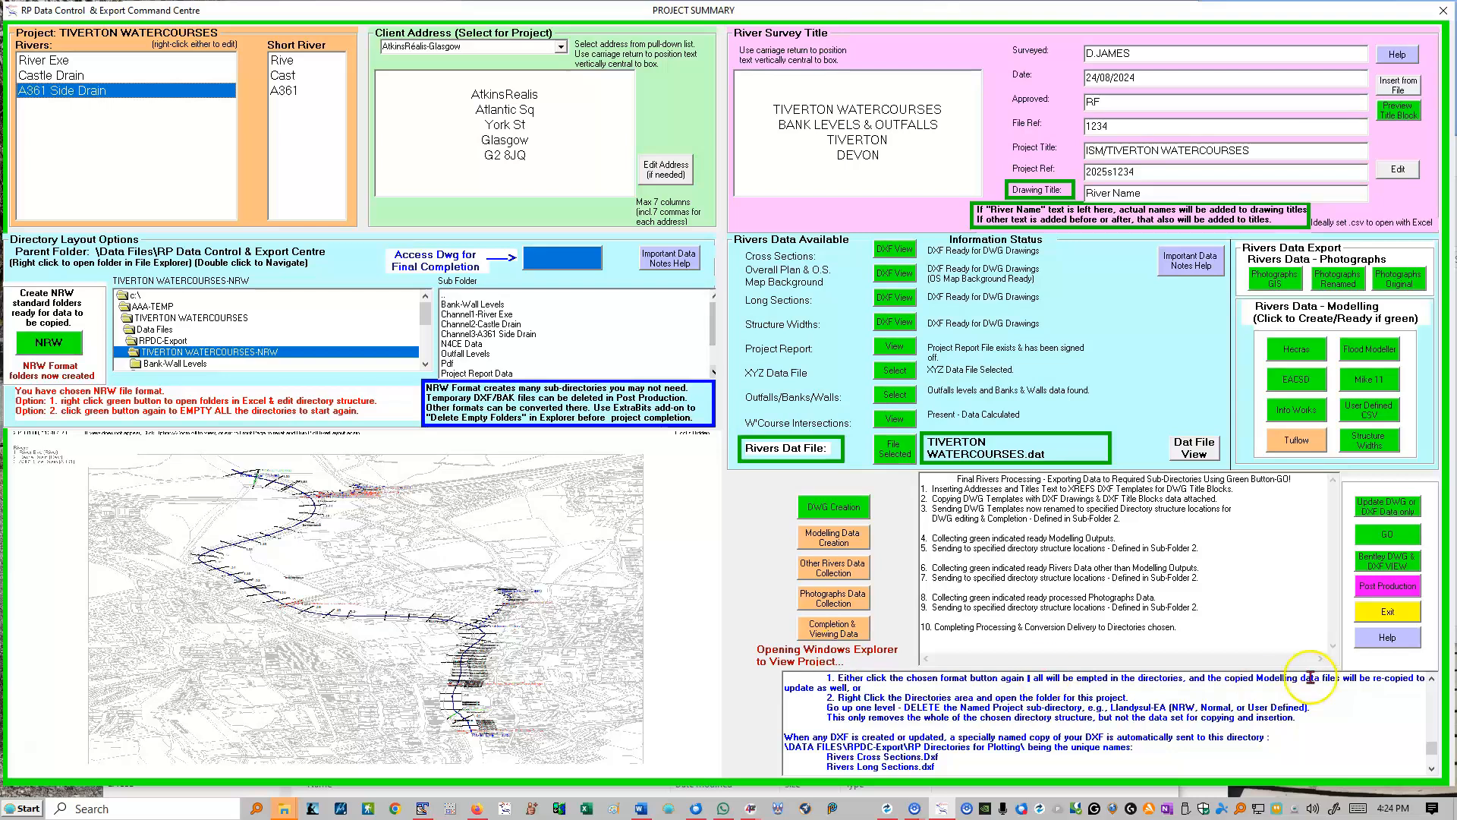
drag(1185, 636, 930, 463)
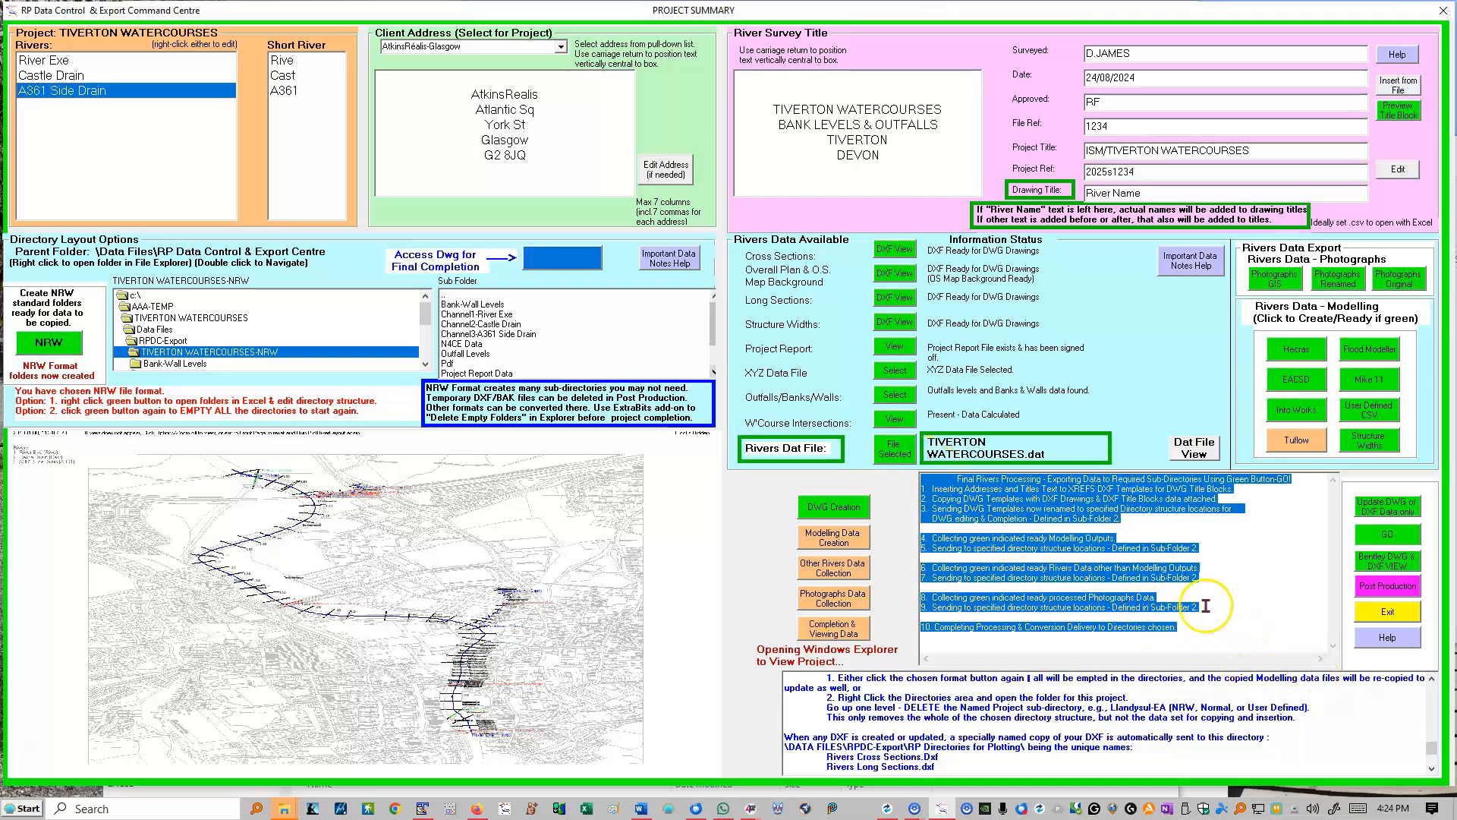